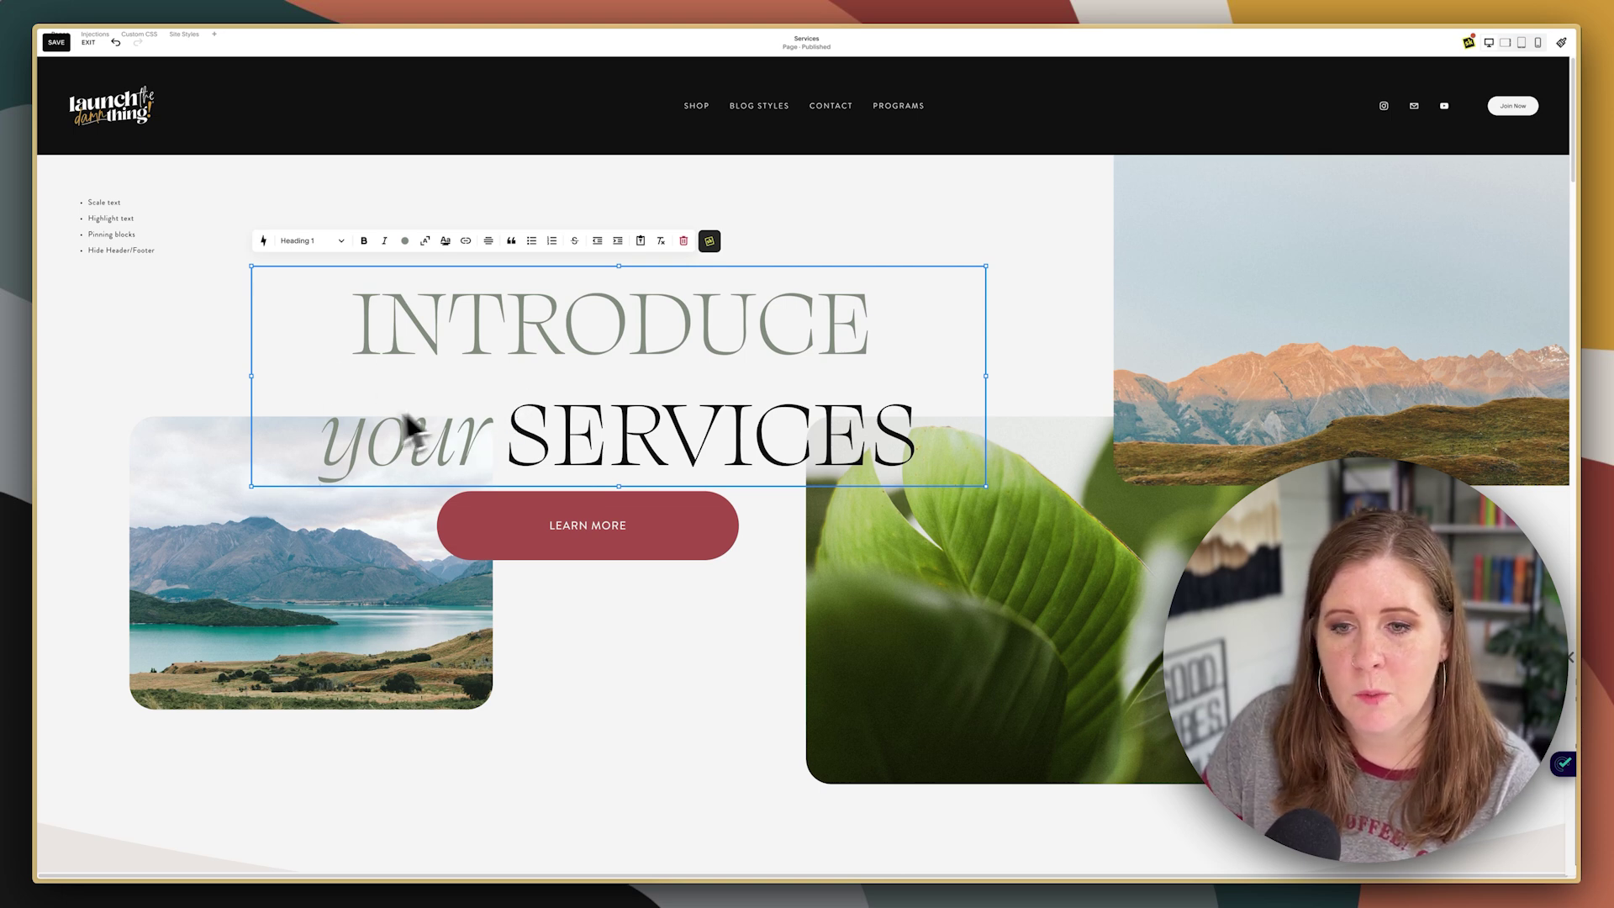
- Scale the whole INTRODUCE your SERVICES heading to fill its text block's width, and highlight its first line
left_click_drag(367, 454, 953, 413)
left_click_drag(562, 328, 719, 332)
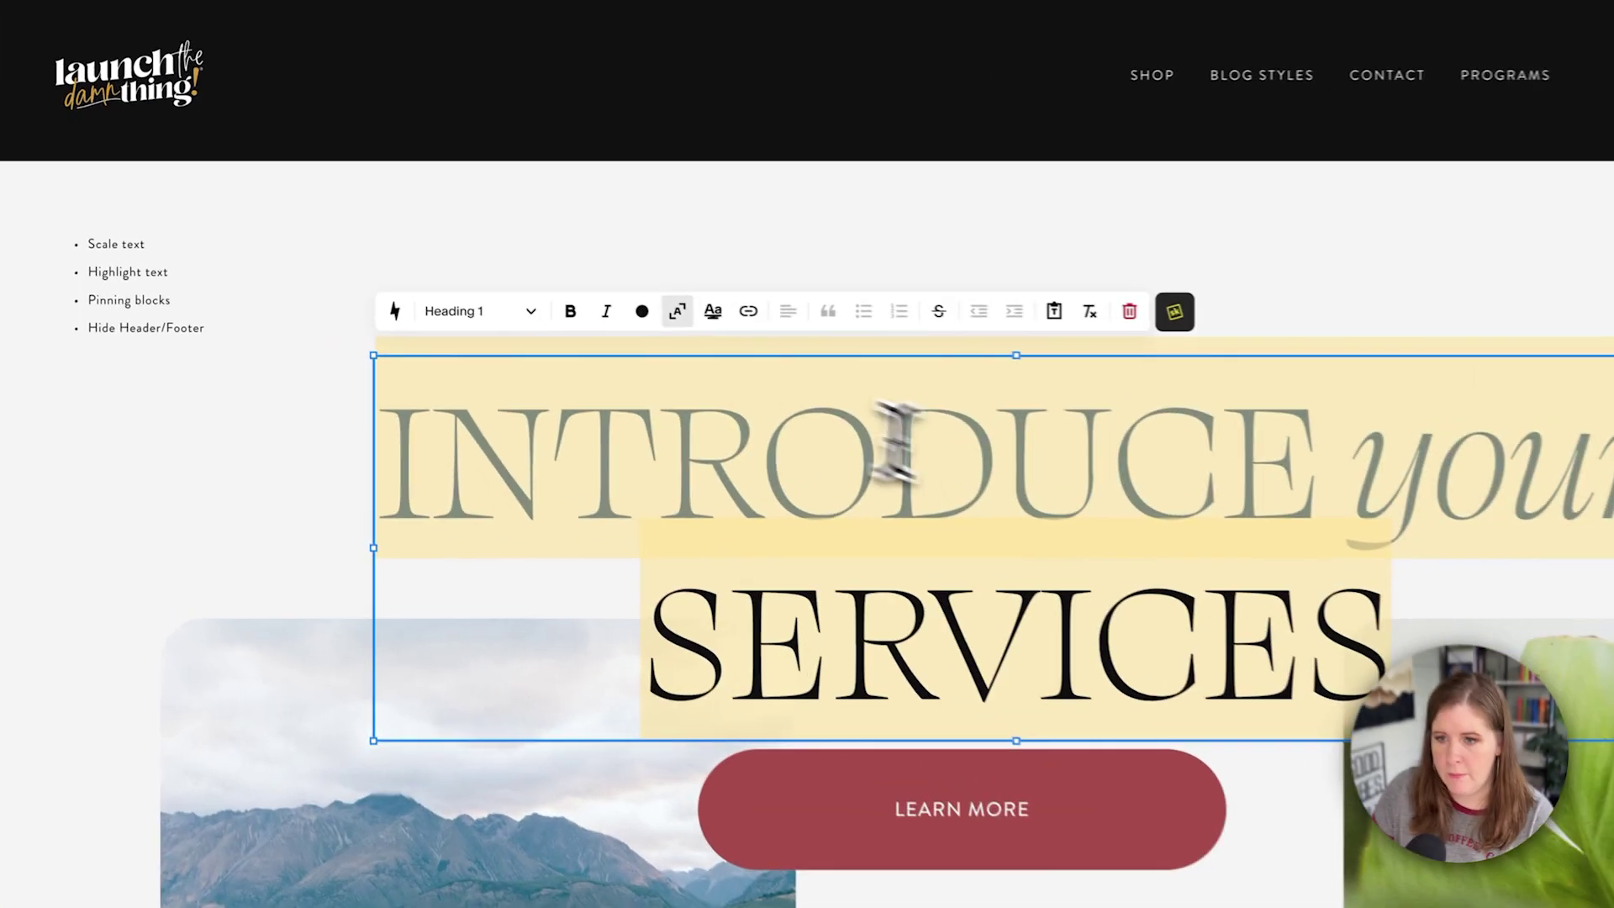
left_click(604, 366)
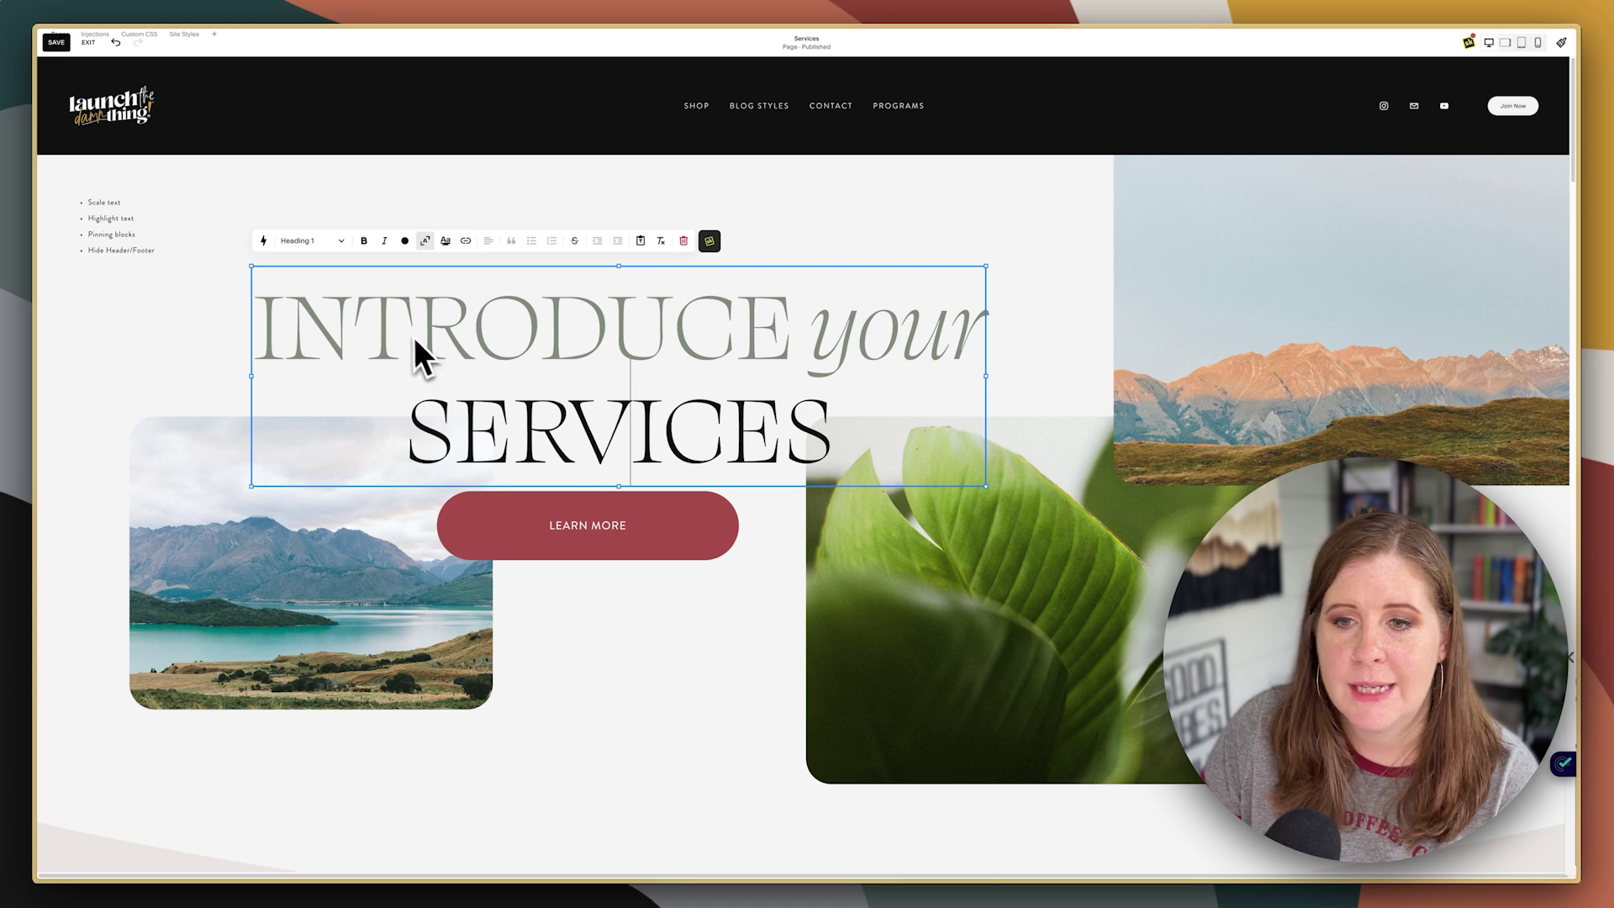
left_click_drag(414, 336, 675, 341)
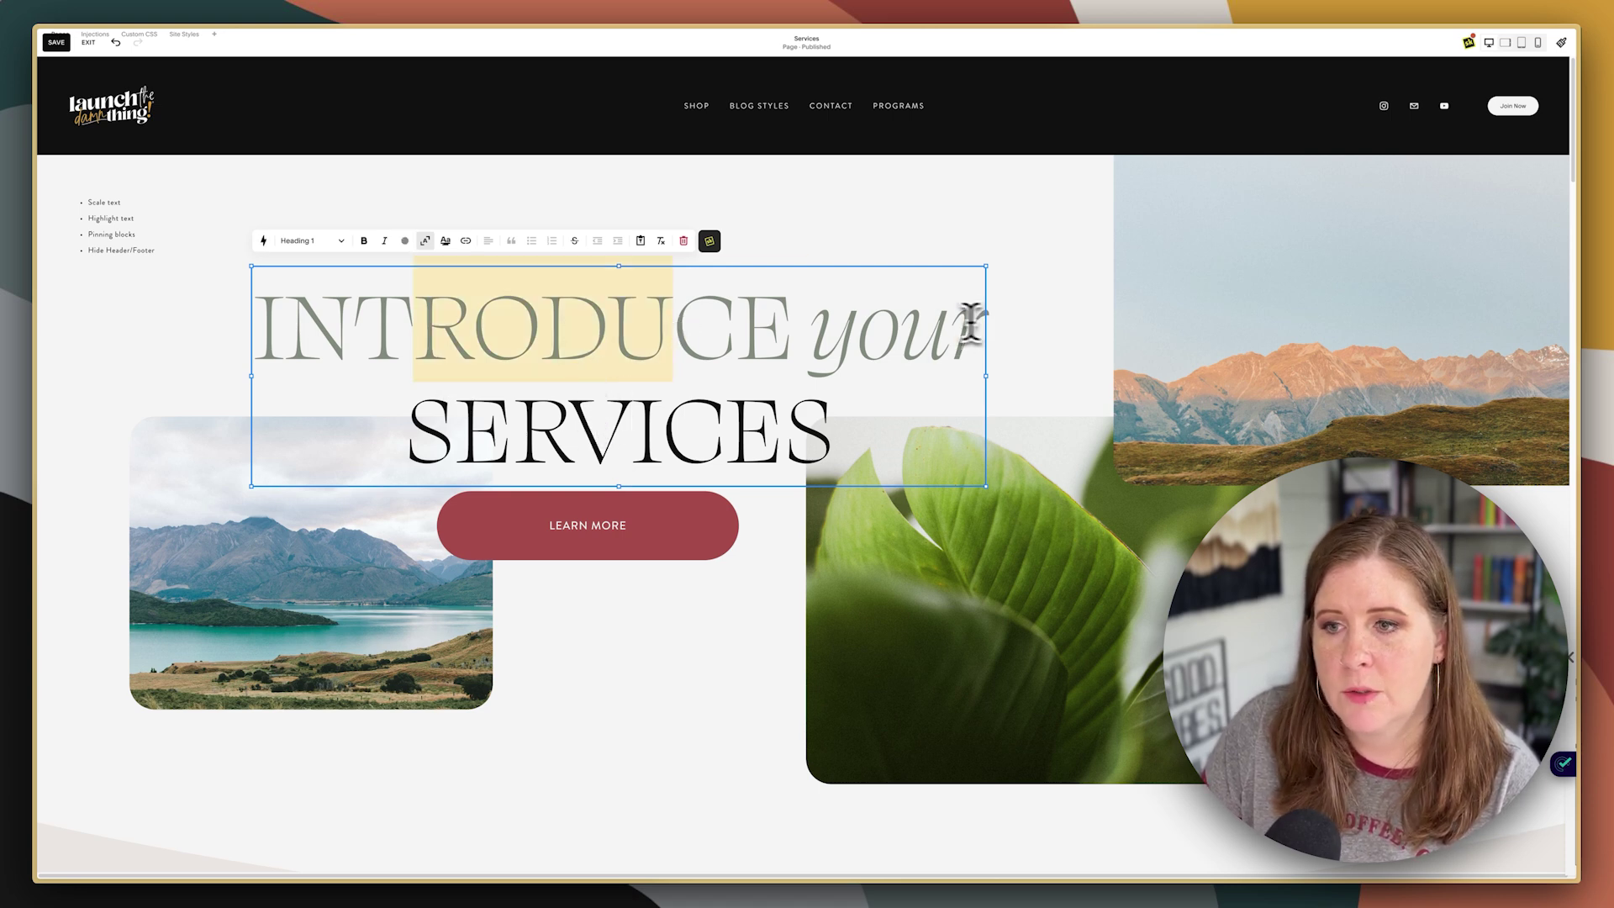
left_click_drag(971, 322, 194, 341)
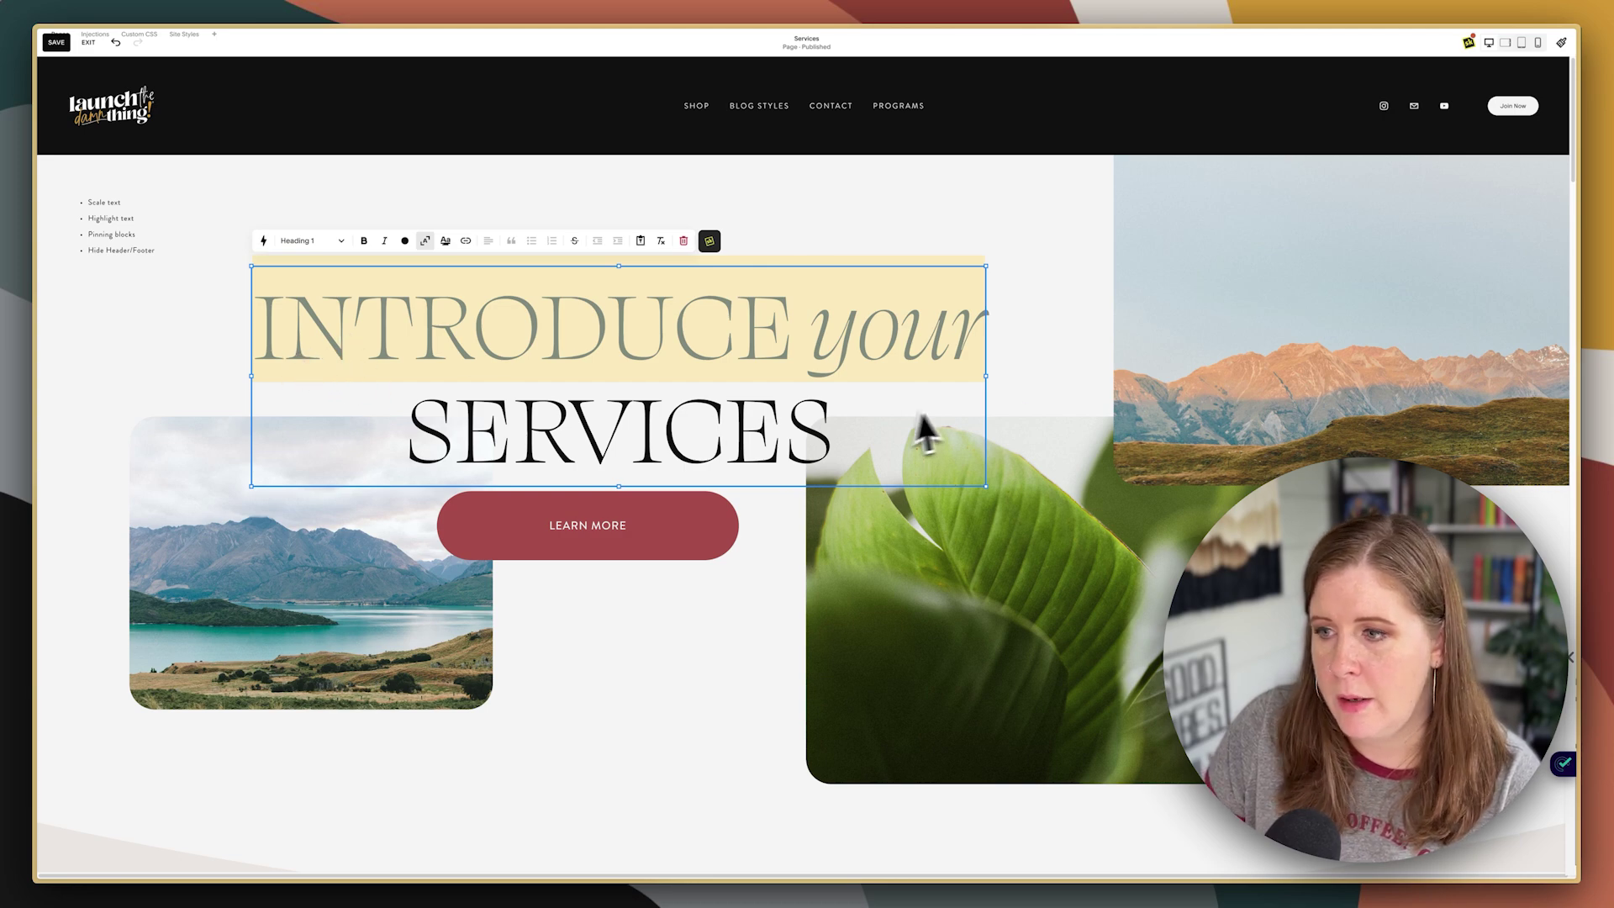
- Narrow the heading's text block from its outer edge so the scaled text shrinks with it
left_click_drag(986, 376, 945, 318)
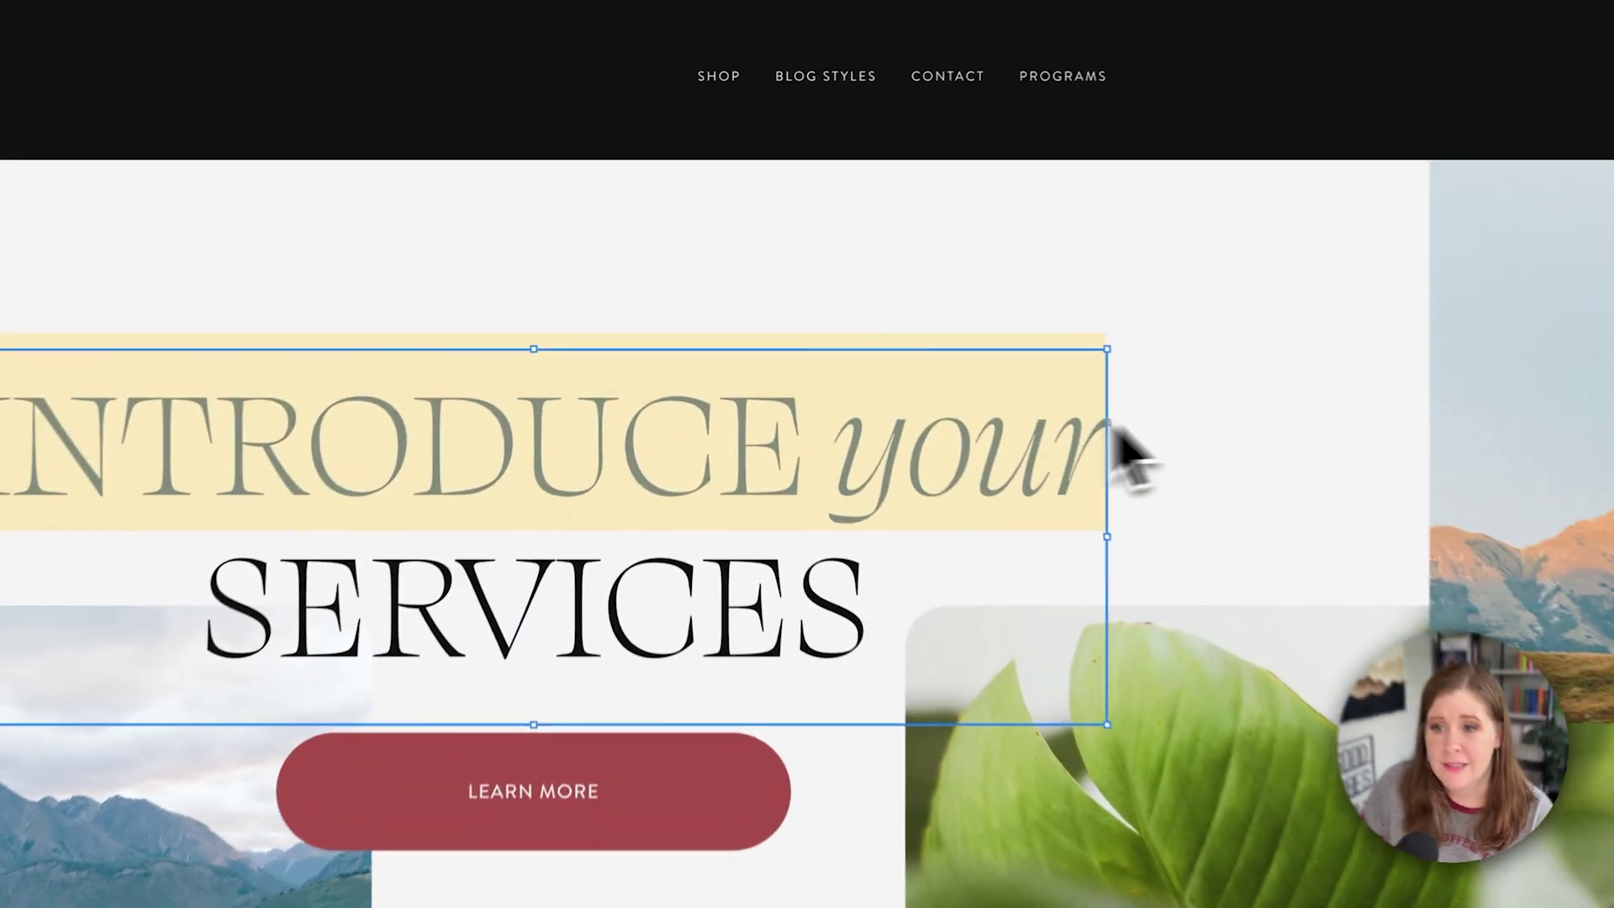
left_click(509, 336)
left_click_drag(341, 328, 381, 343)
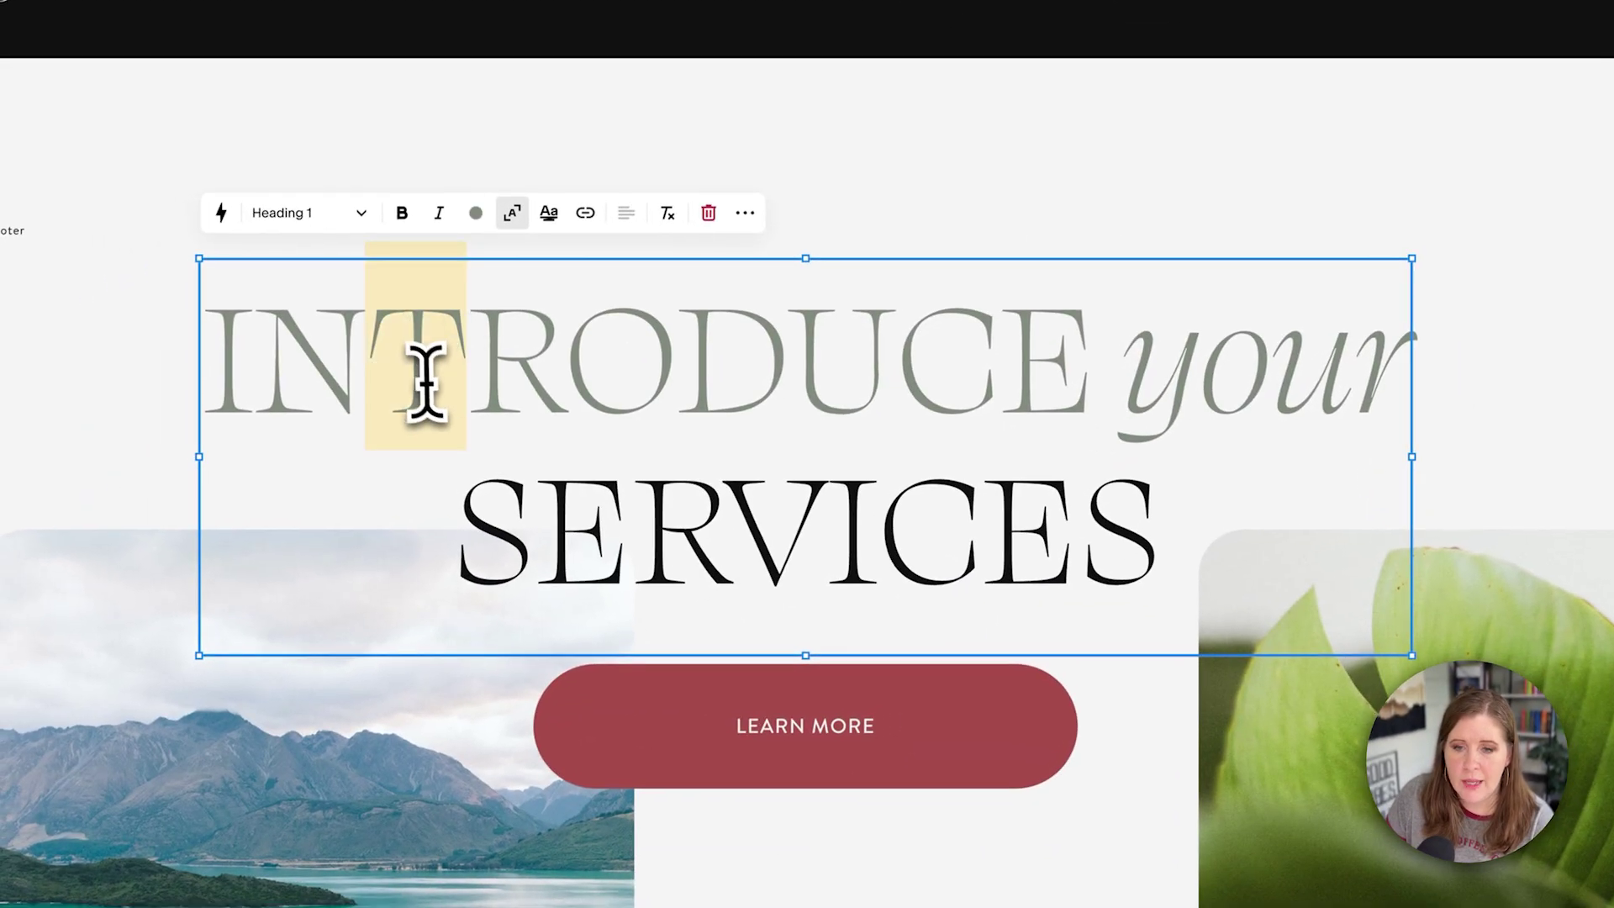
left_click_drag(716, 525, 652, 530)
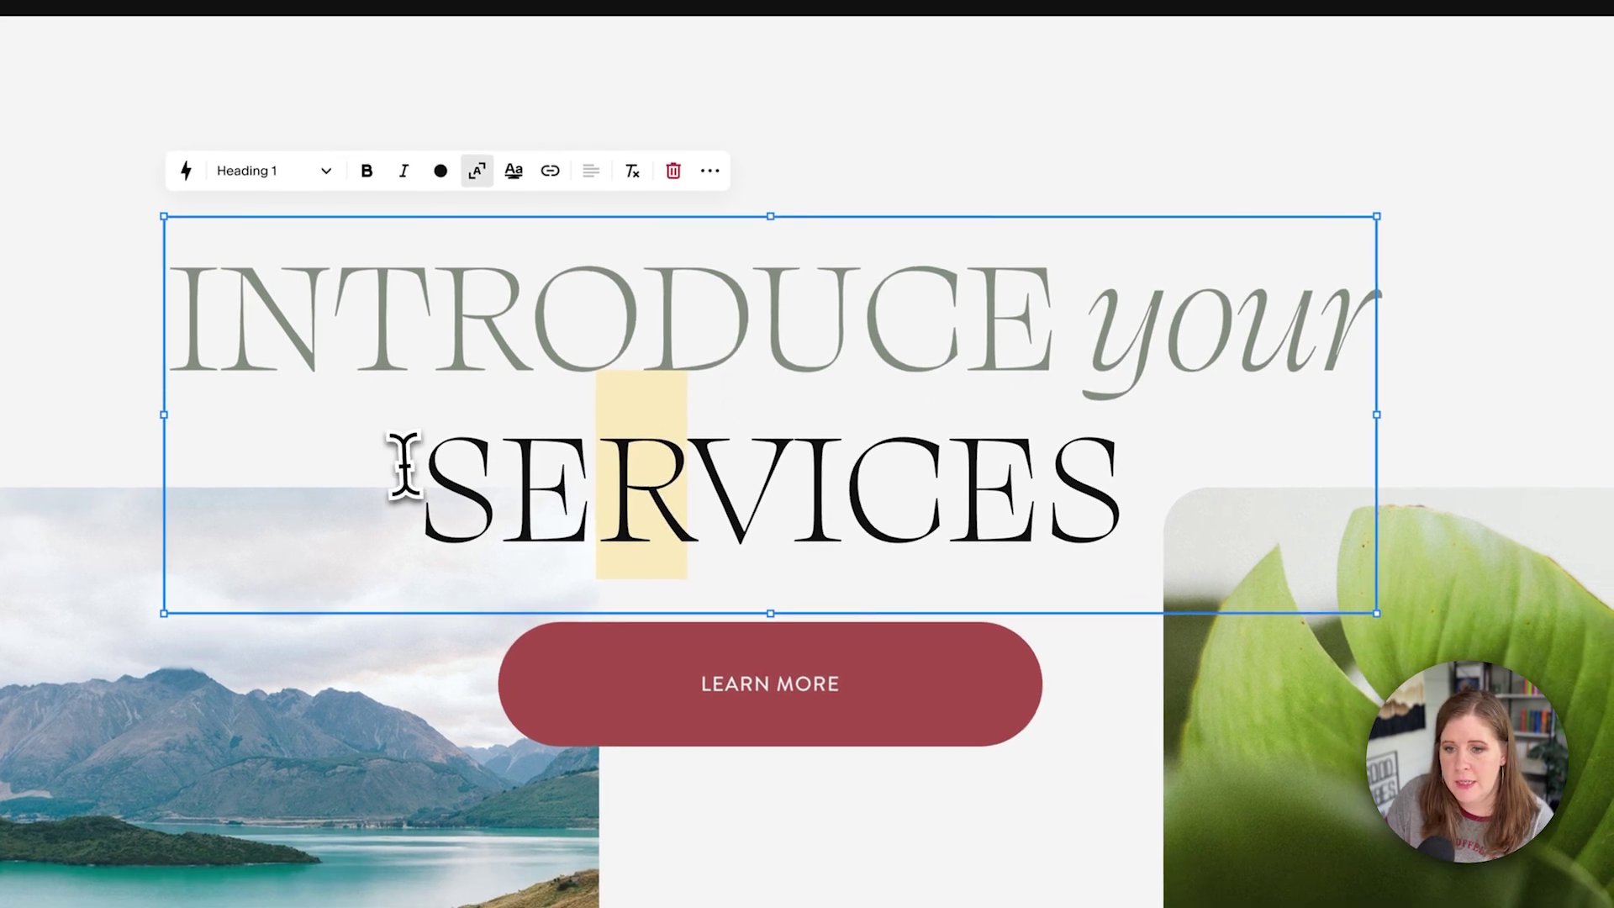
- Join SERVICES to the first line of the scaled heading and split it off again as its own paragraph
left_click(452, 517)
key("BackSpace")
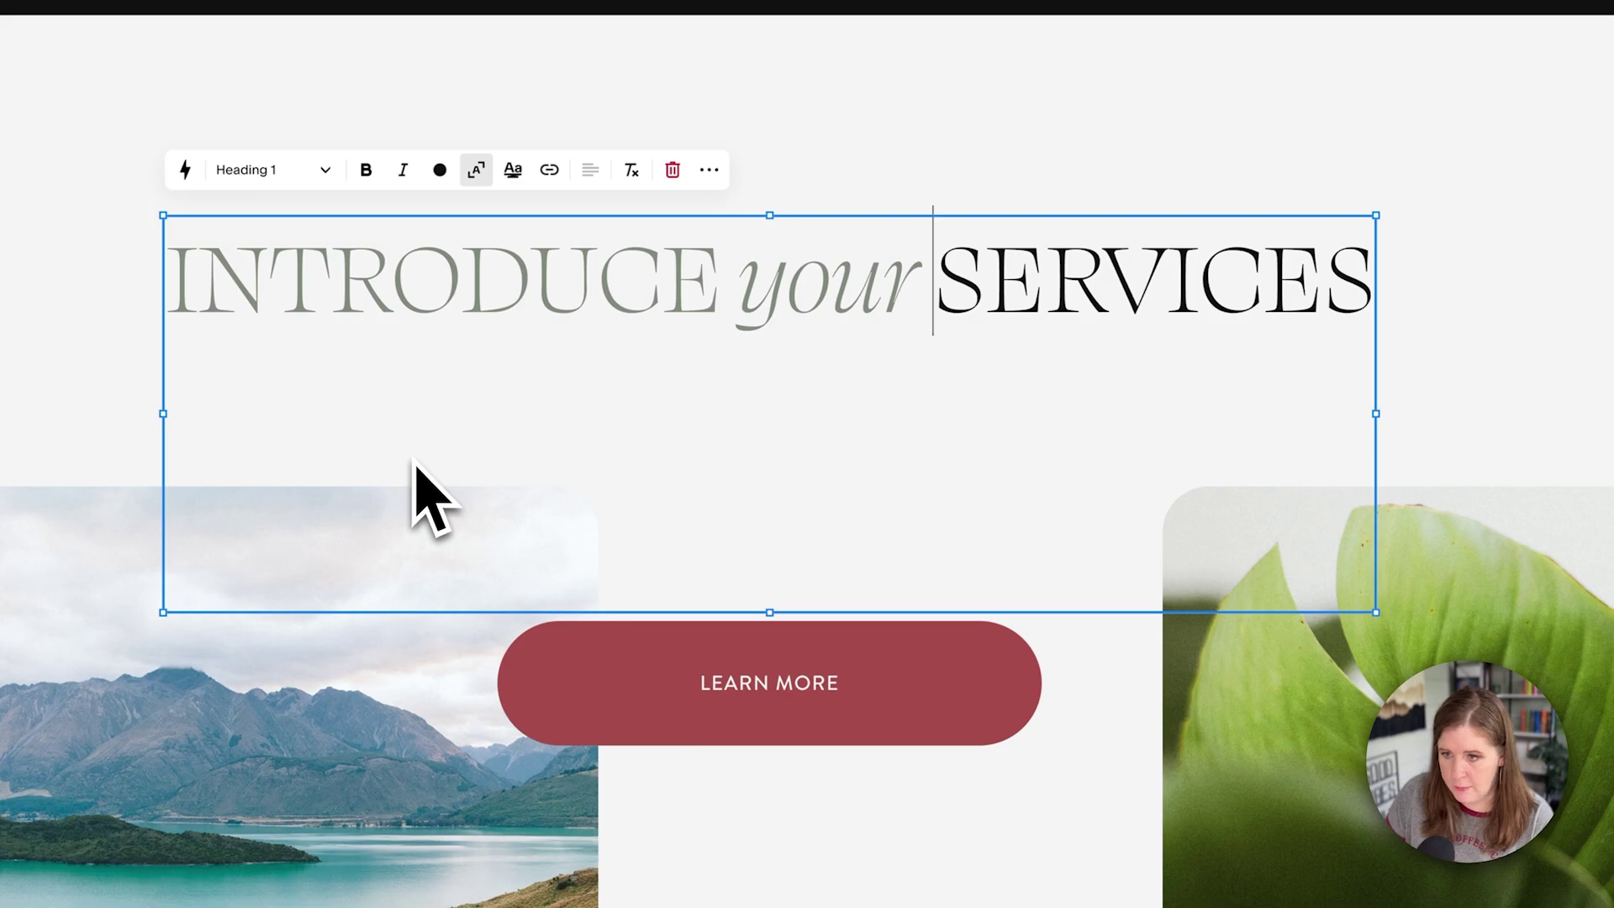
key("Return")
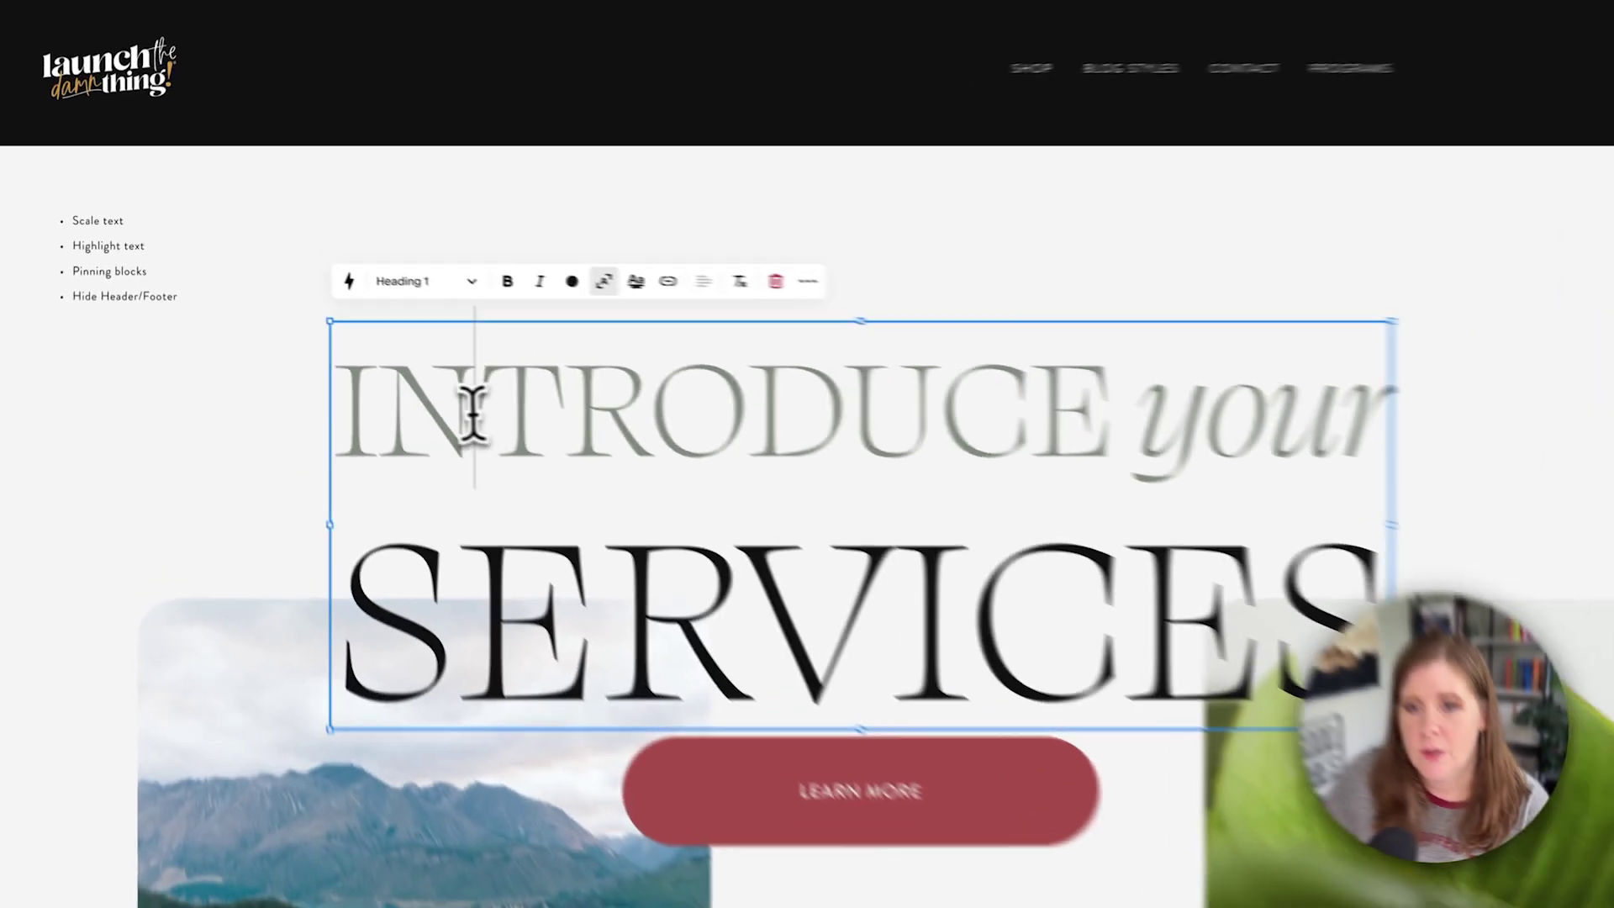
left_click_drag(384, 339, 514, 330)
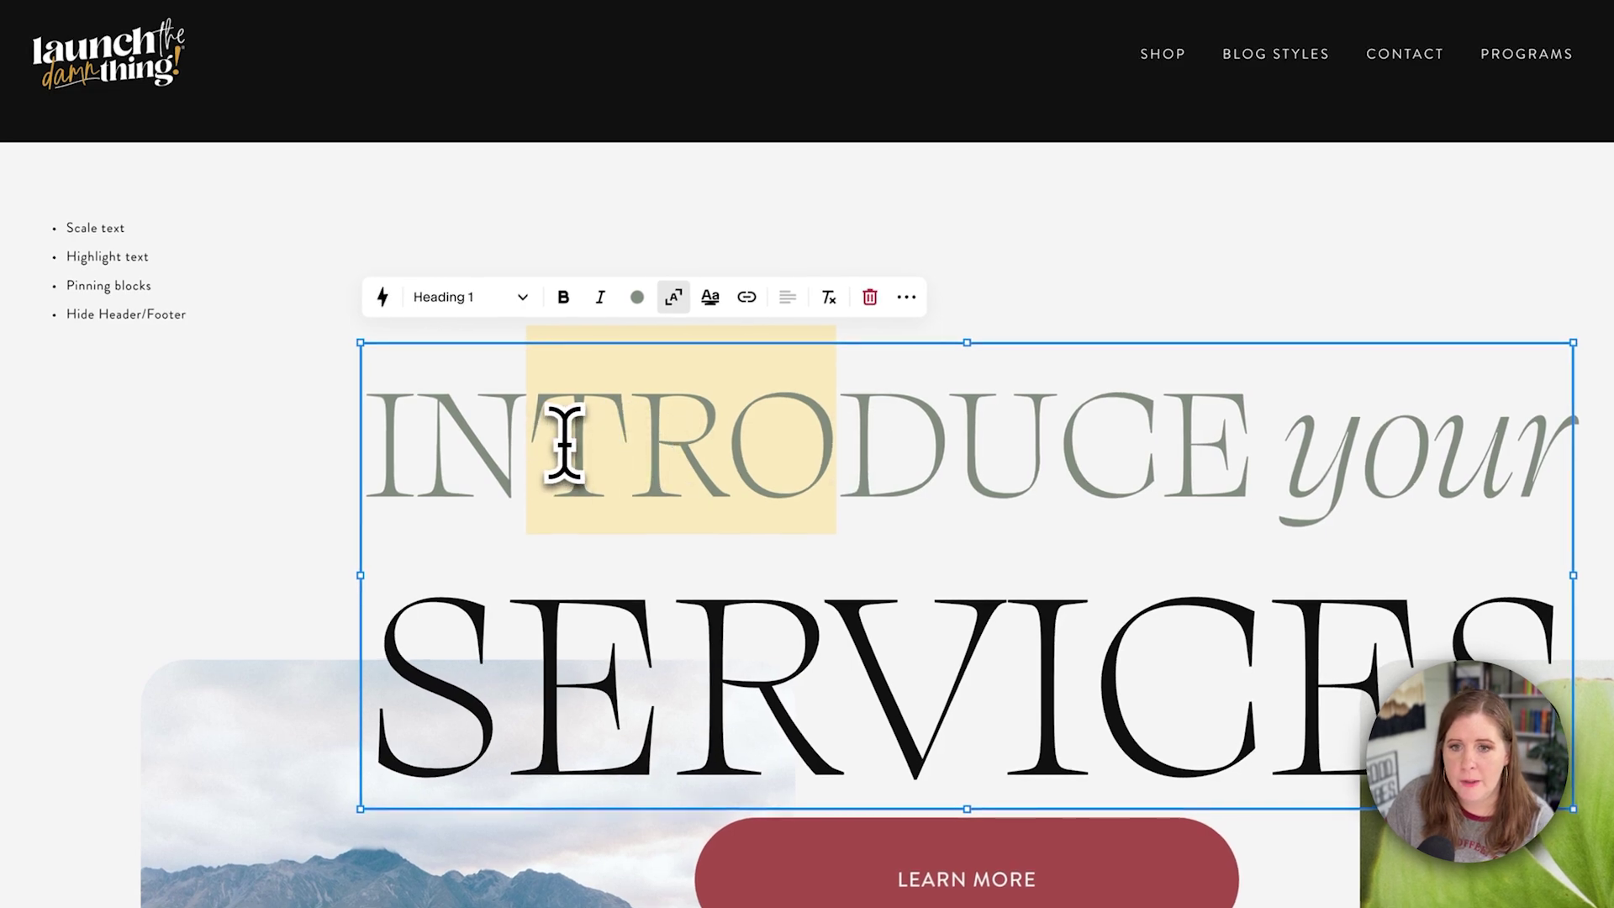
left_click_drag(388, 424, 1450, 404)
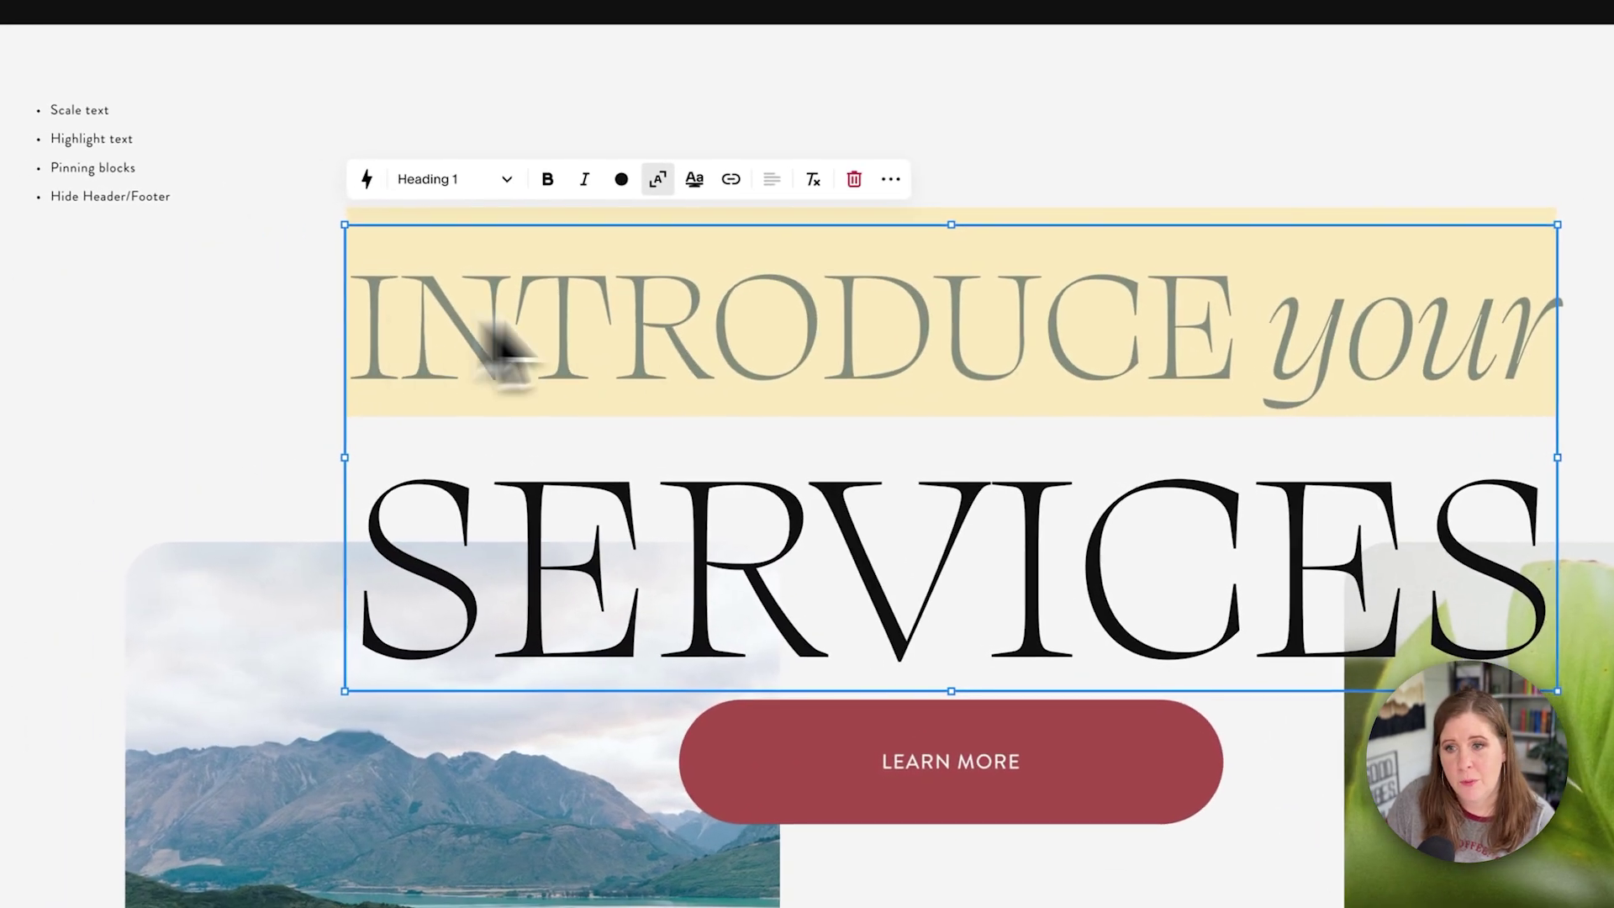
left_click_drag(366, 559, 1505, 533)
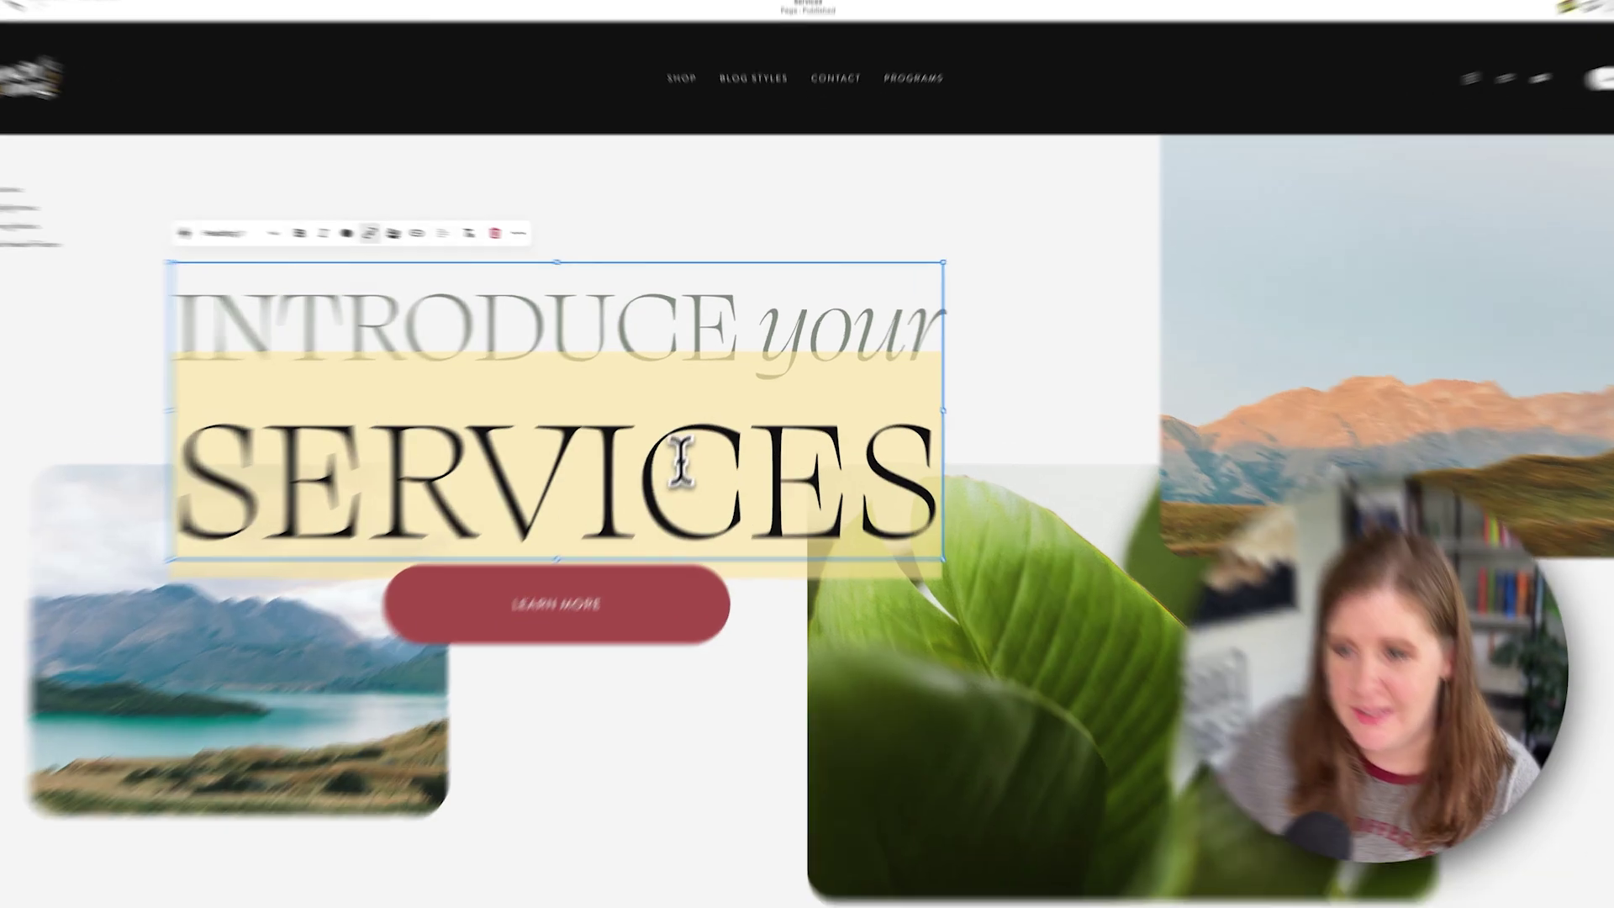
- Insert a soft line break between "your" and SERVICES and apply text scaling to the whole heading
left_click(782, 355)
left_click(913, 328)
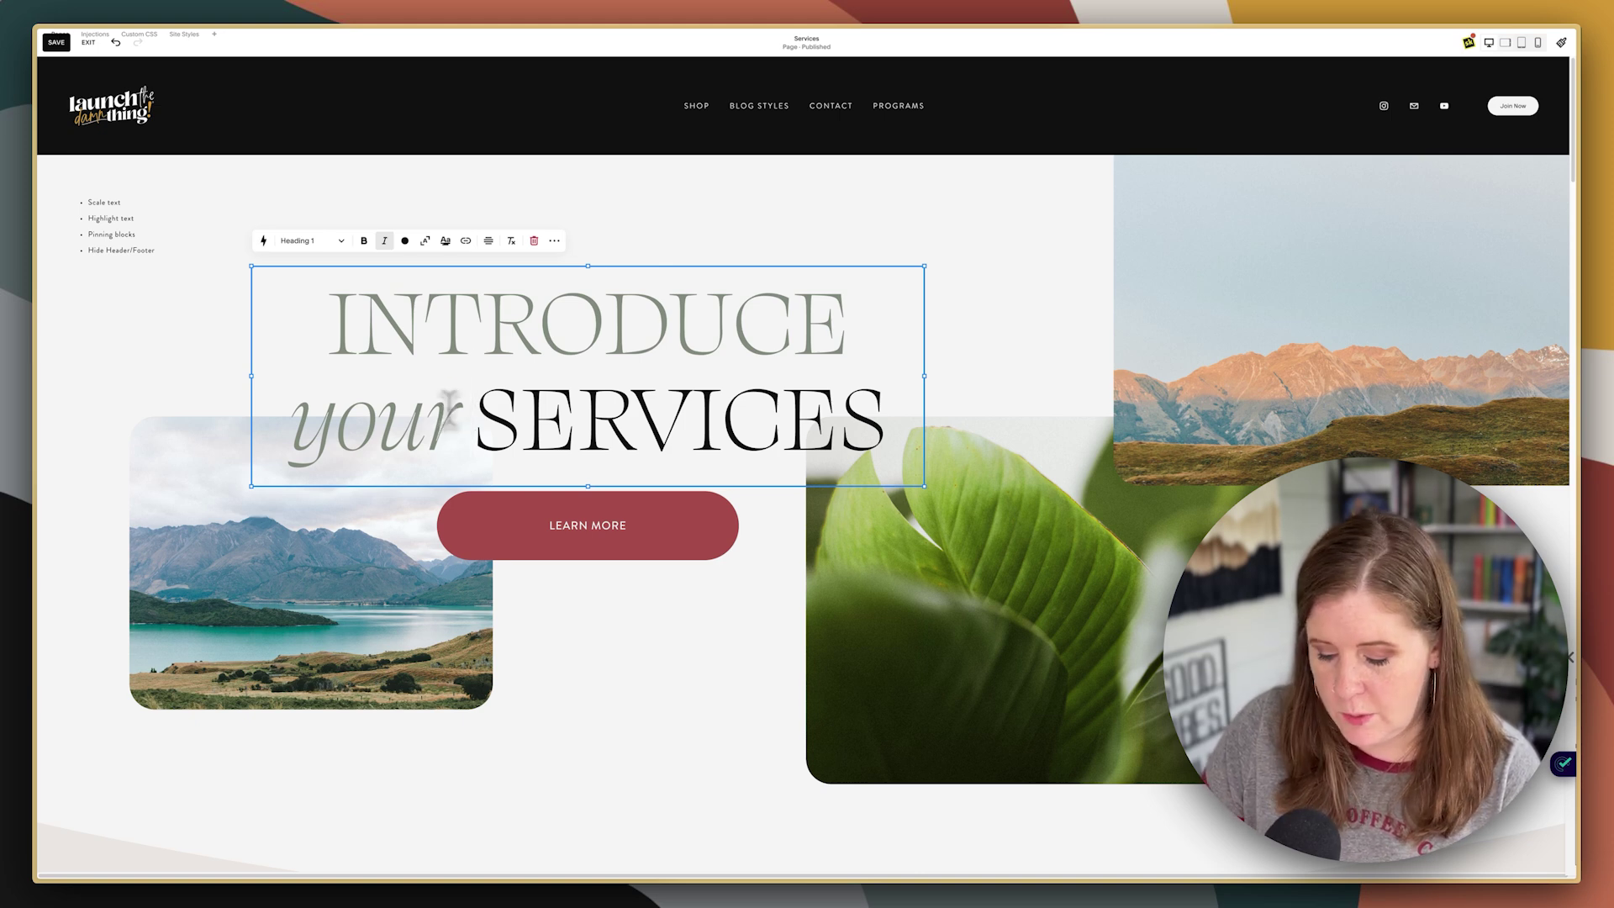
key("shift+Return")
key("ctrl+a")
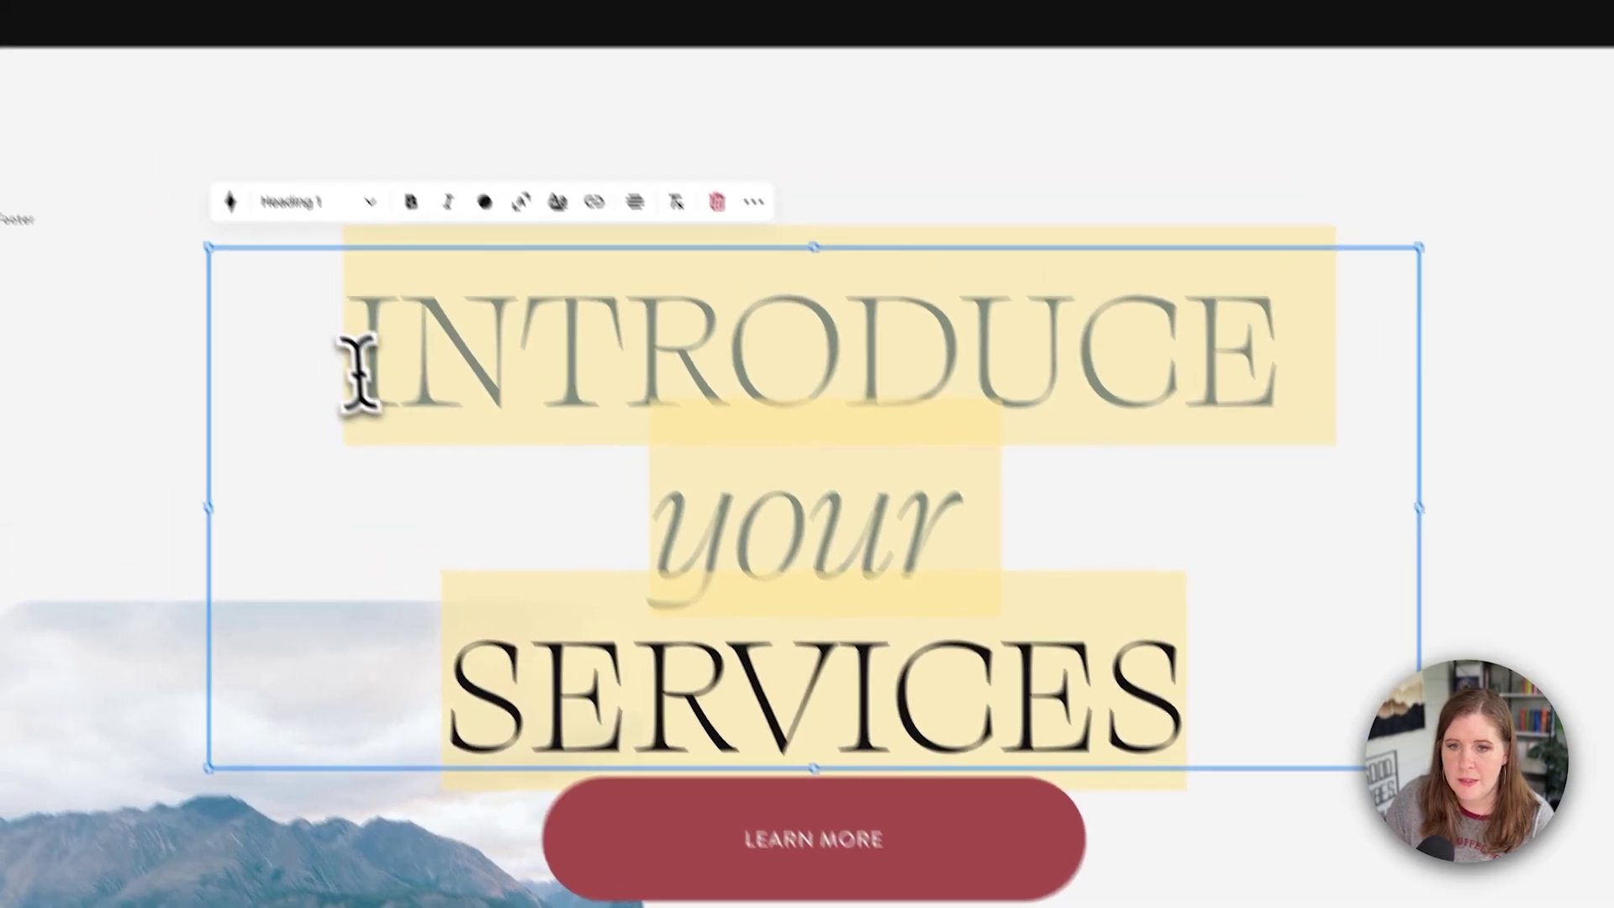
left_click(427, 244)
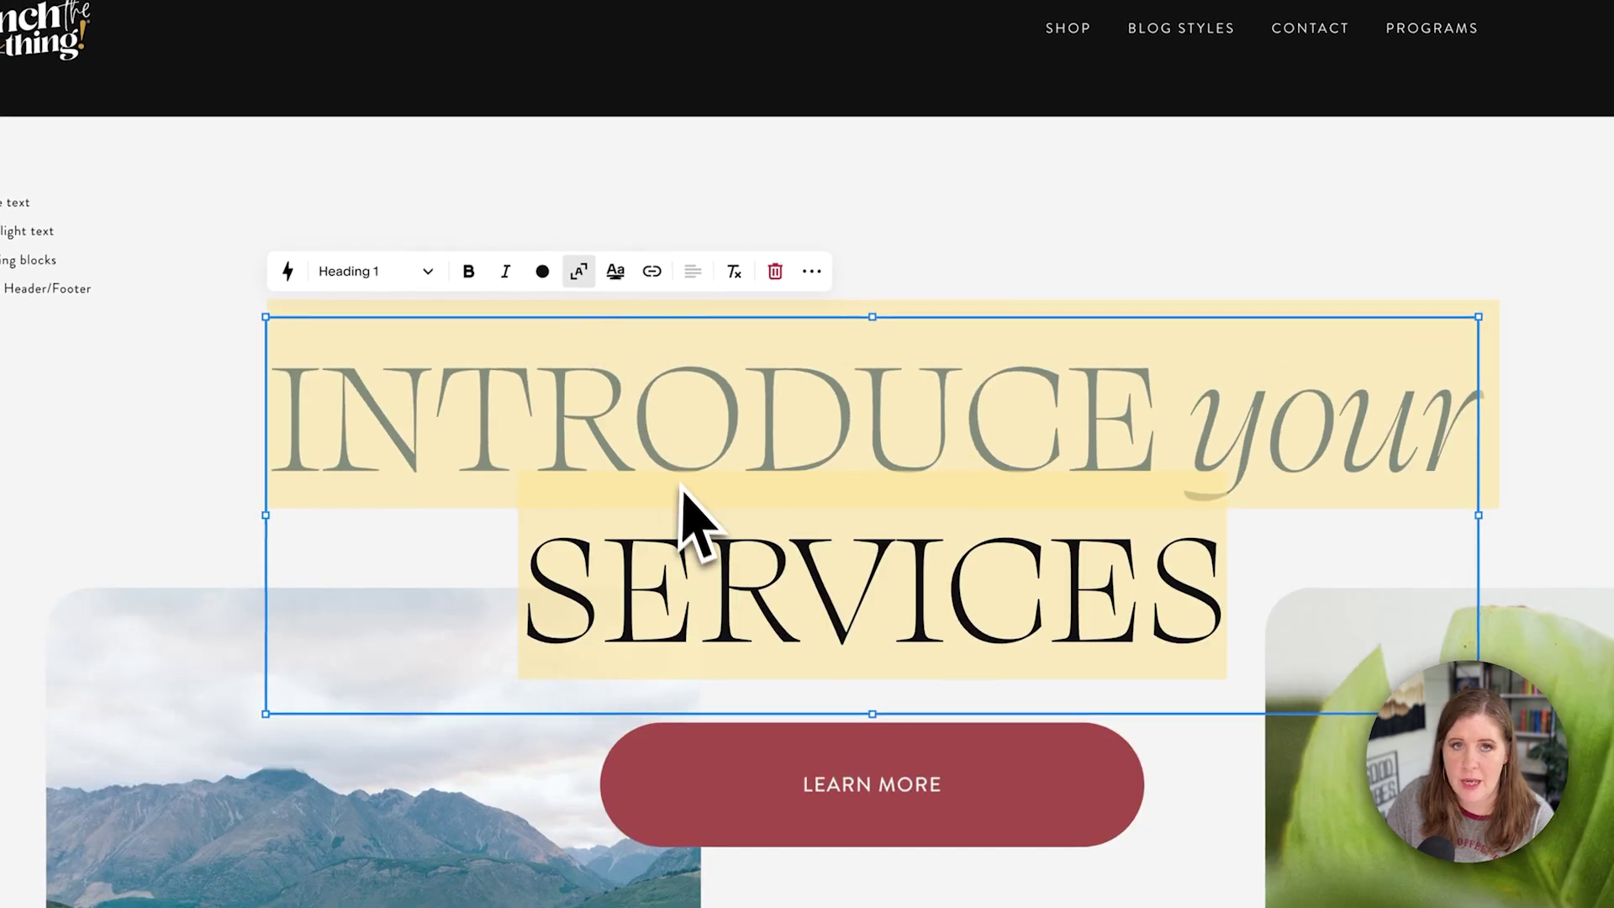
- Turn off the heading's text scaling and remove the soft line break before SERVICES
left_click(578, 277)
left_click(1040, 590)
key("Delete")
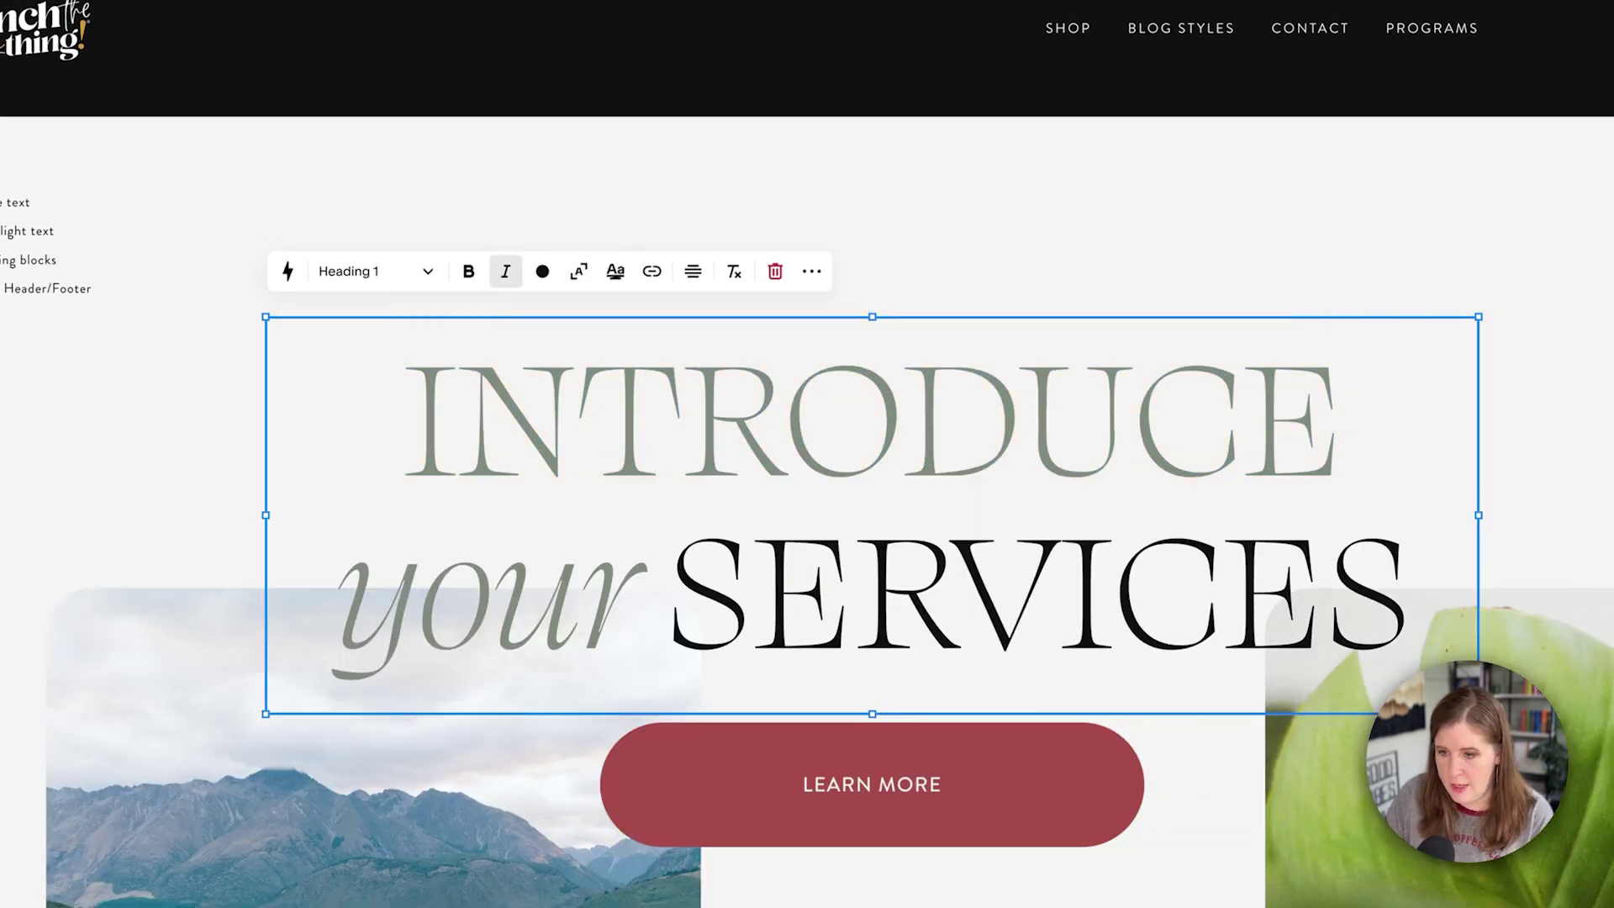
- Start a new paragraph at SERVICES and scale the whole heading so each line fills the block's width
key("Return")
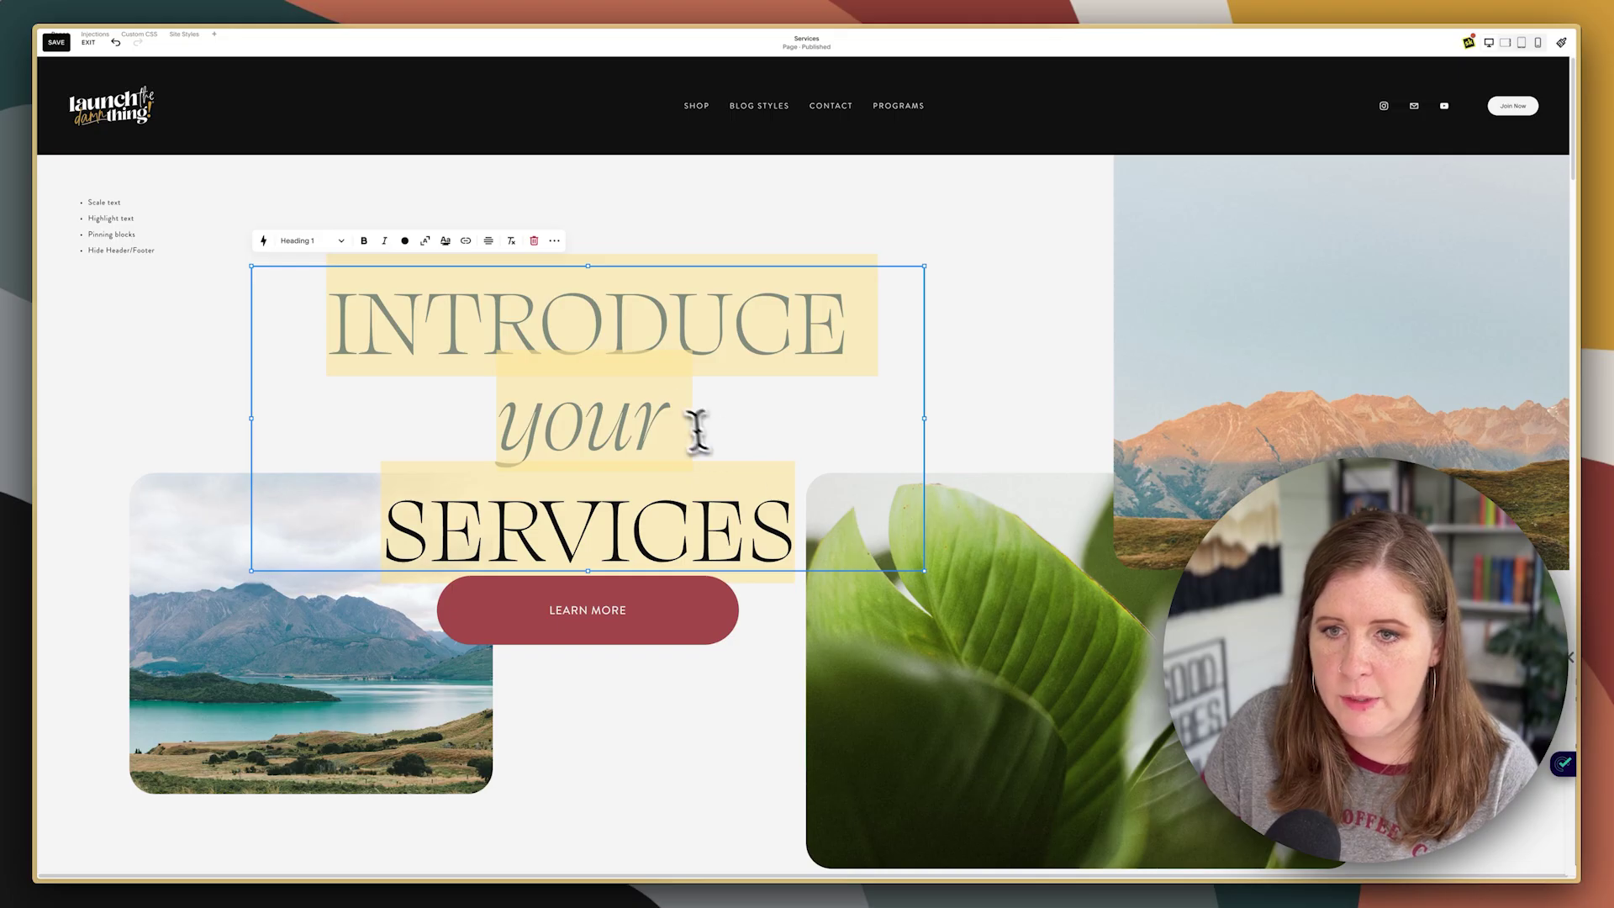
left_click(424, 241)
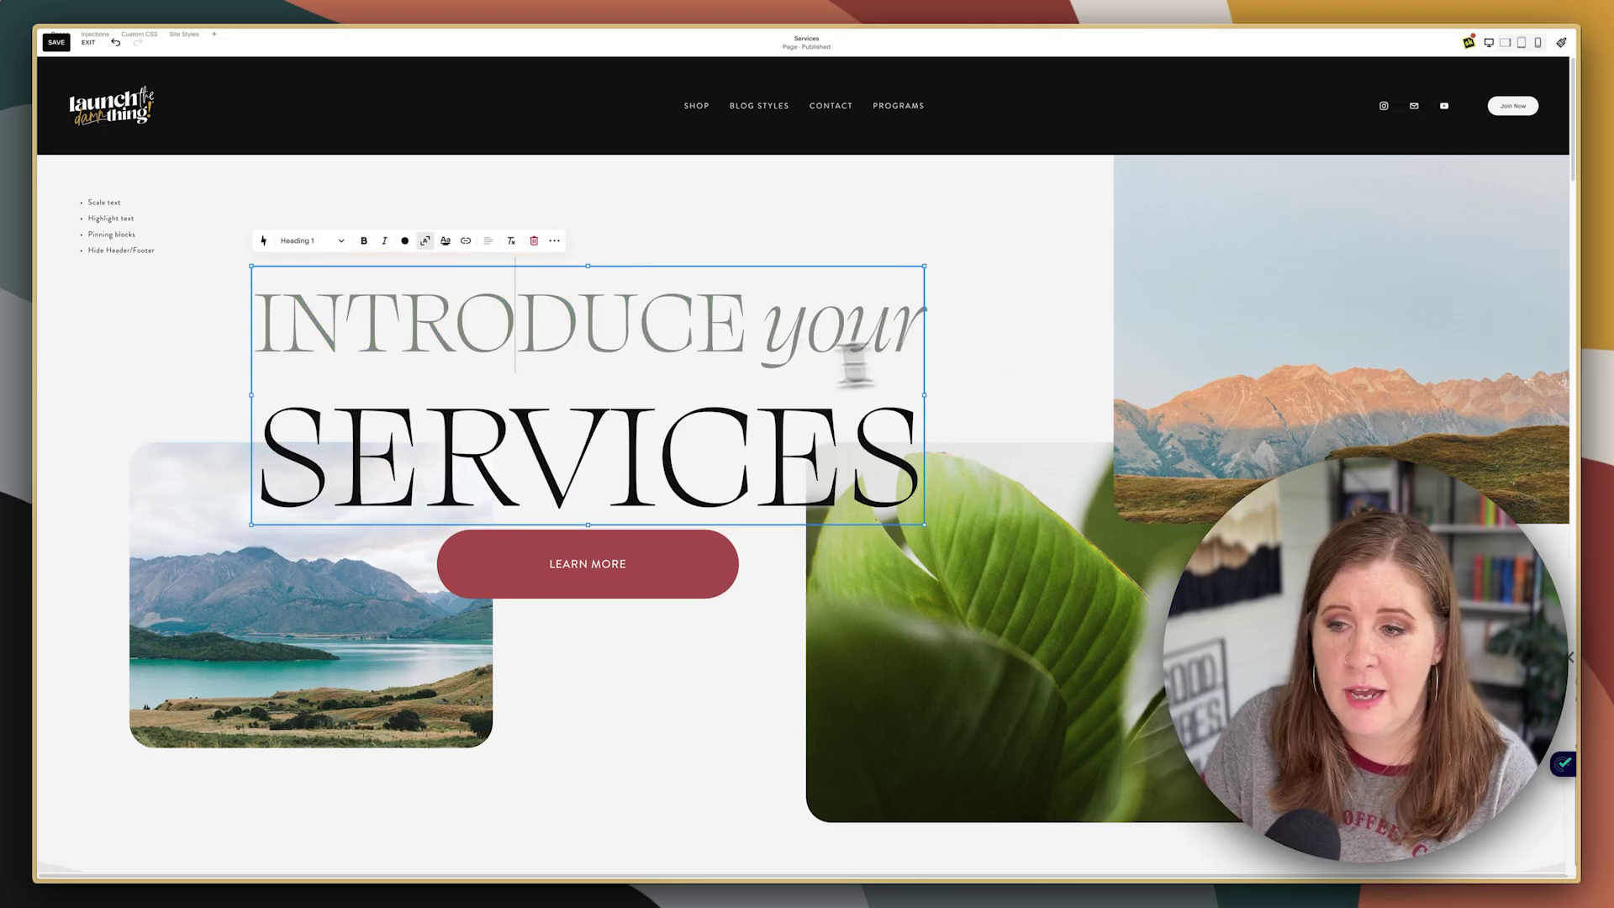
left_click_drag(345, 332, 767, 310)
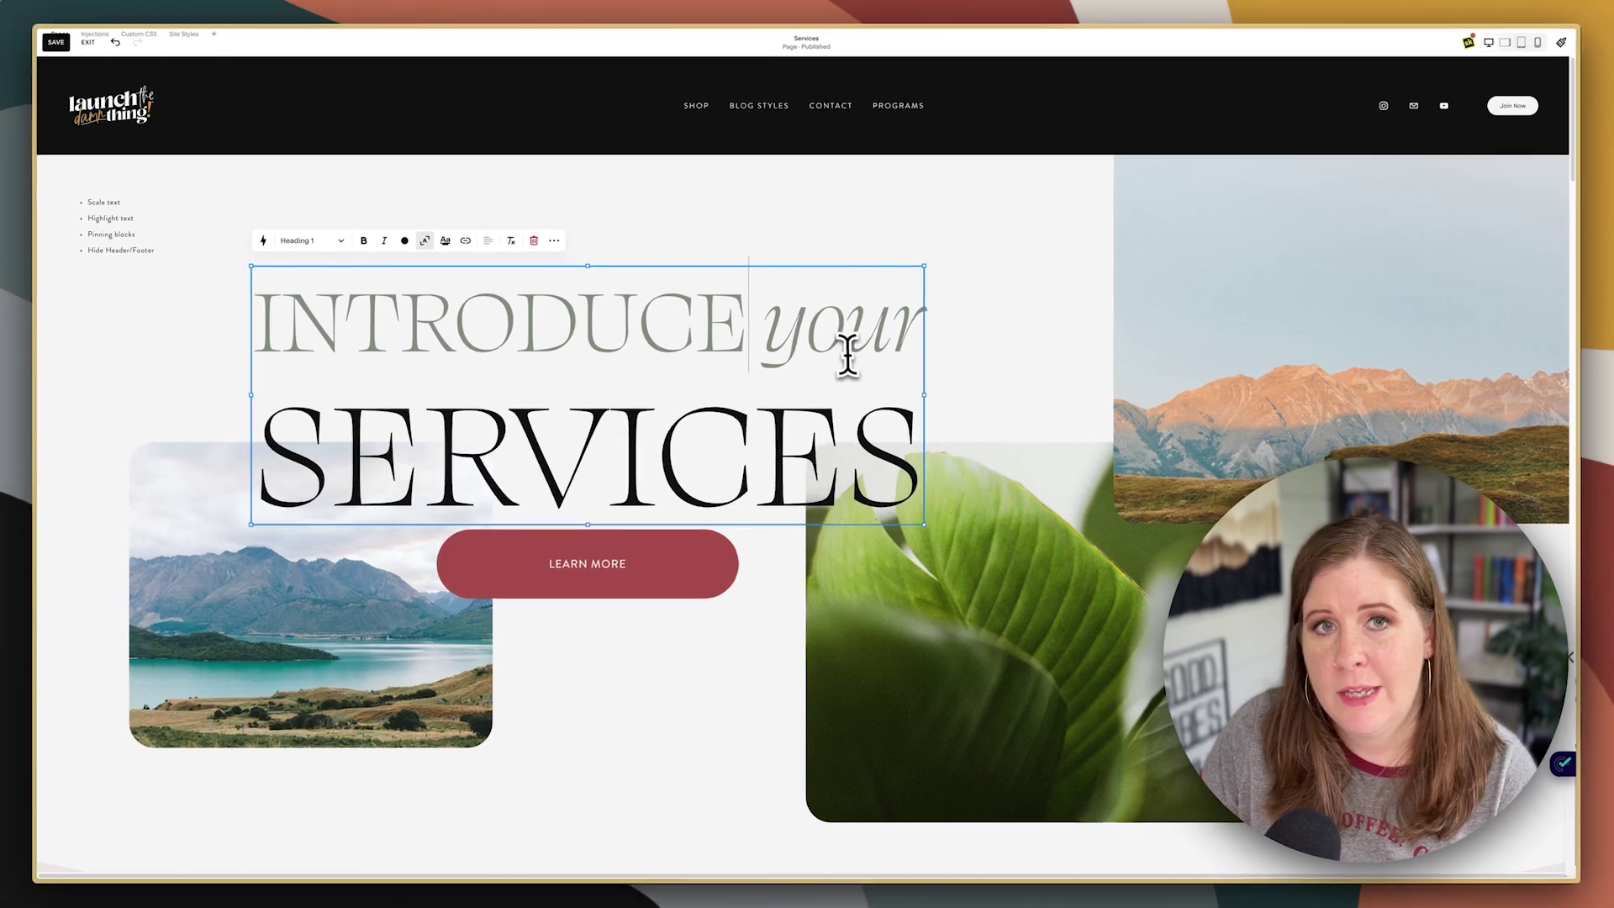
- Duplicate the heading's text block and place the copy beside the original, over the leaf image
left_click(402, 248)
left_click(538, 273)
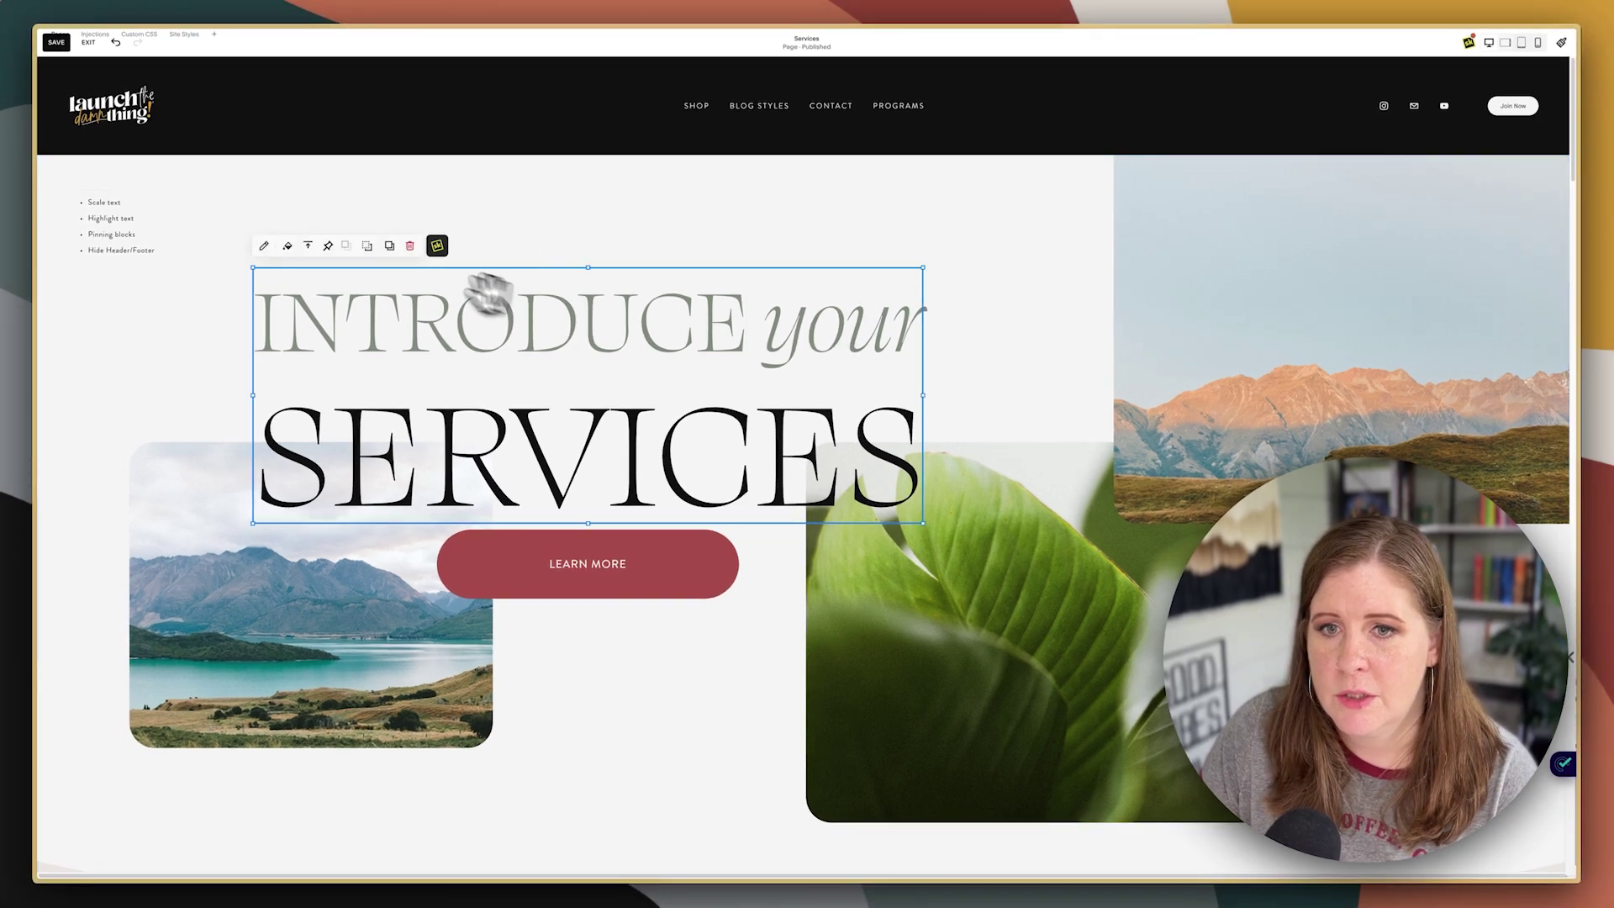
left_click(386, 249)
left_click_drag(559, 388, 1048, 459)
left_click(599, 355)
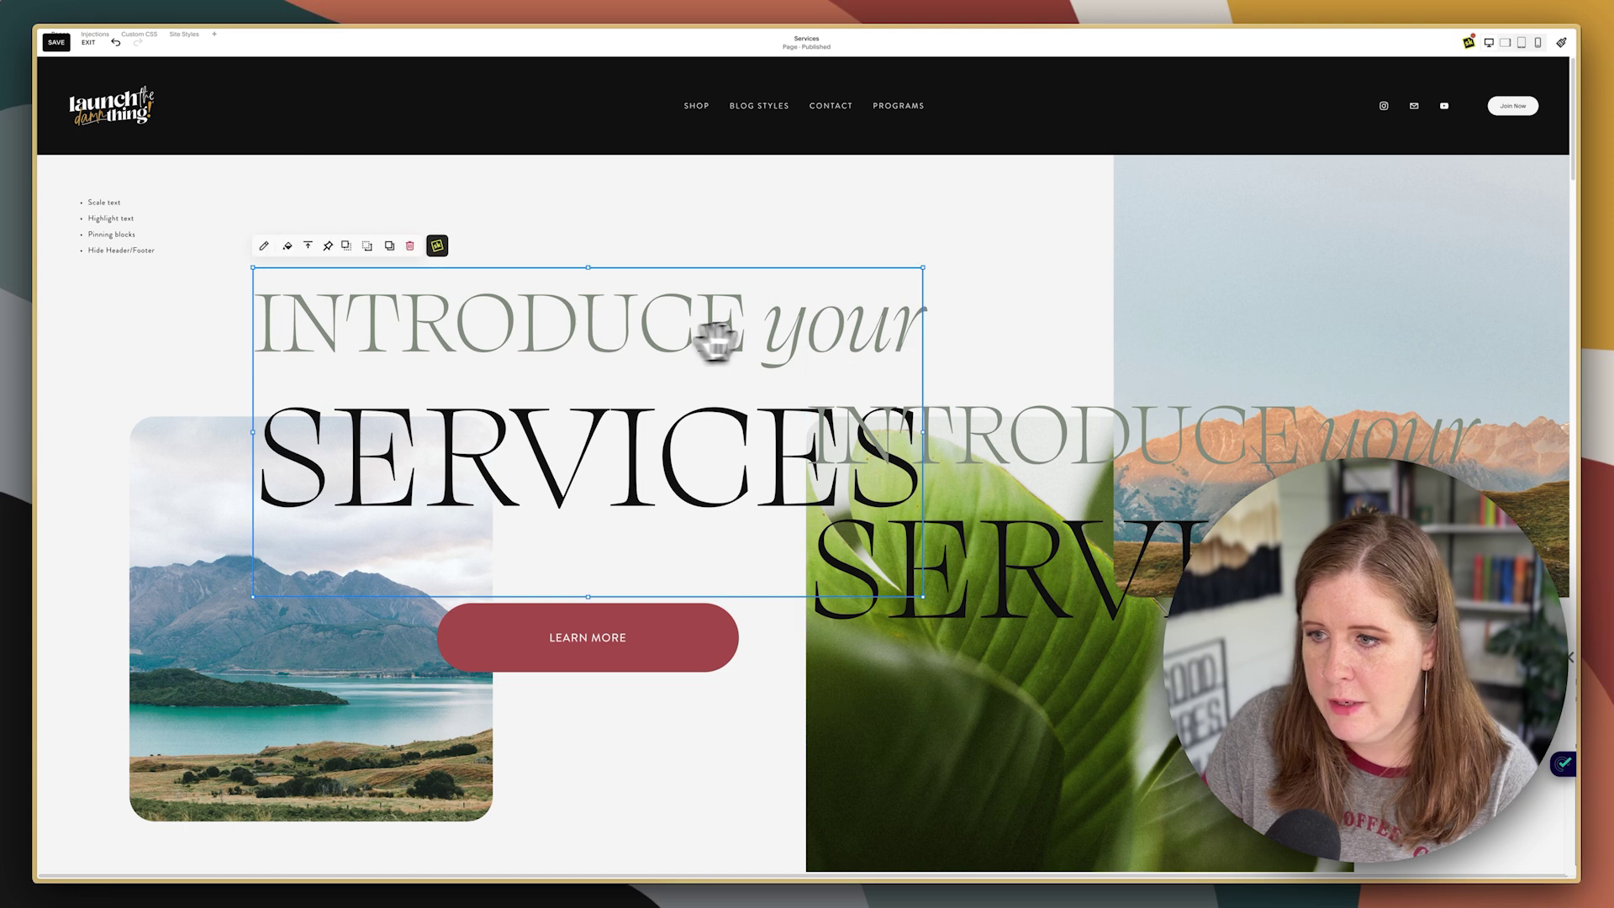
- Delete SERVICES from the original heading block and shorten the block to fit "INTRODUCE your"
left_click(908, 317)
key("Delete")
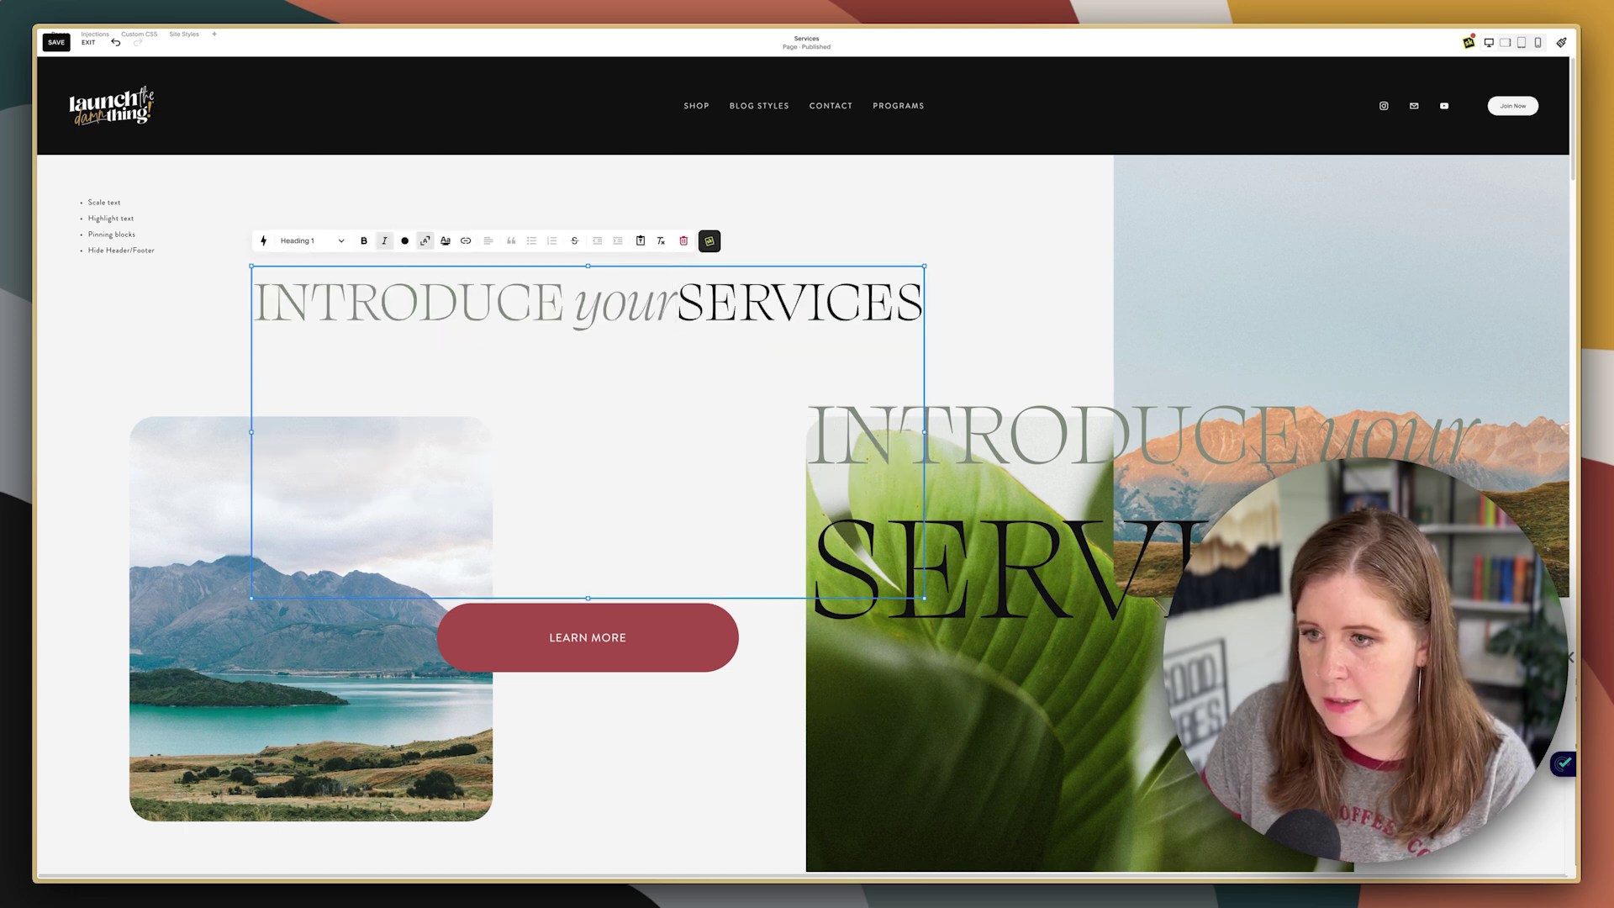
key("Delete")
key("Delete")
key("Delete")
key("Delete")
key("Delete")
key("Delete")
key("Delete")
key("Delete")
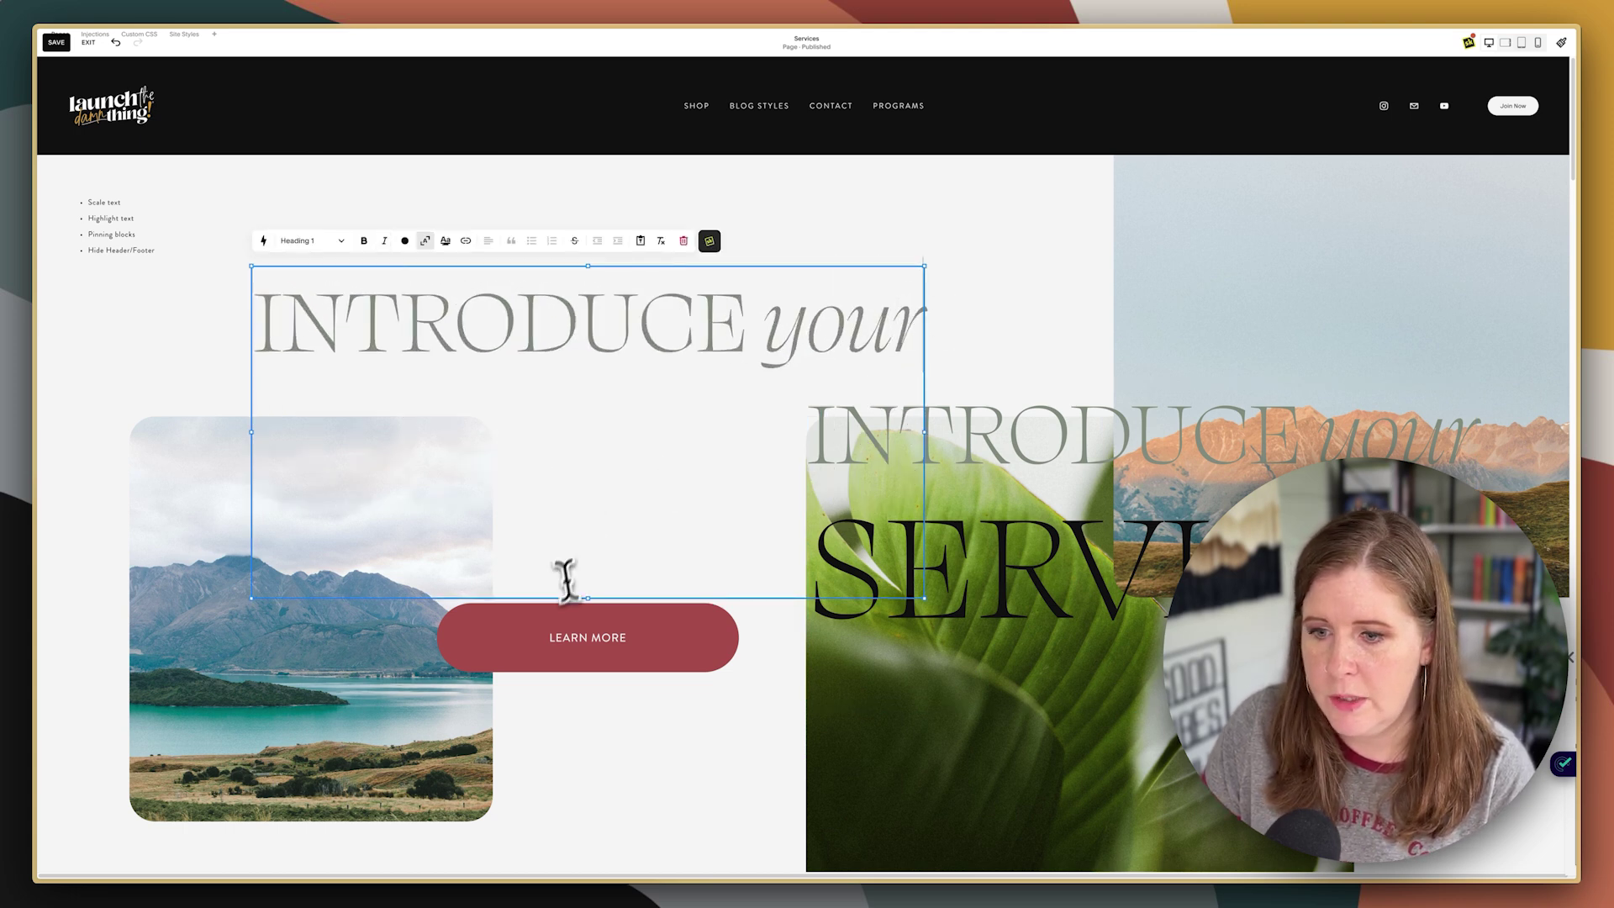
left_click_drag(587, 598, 585, 330)
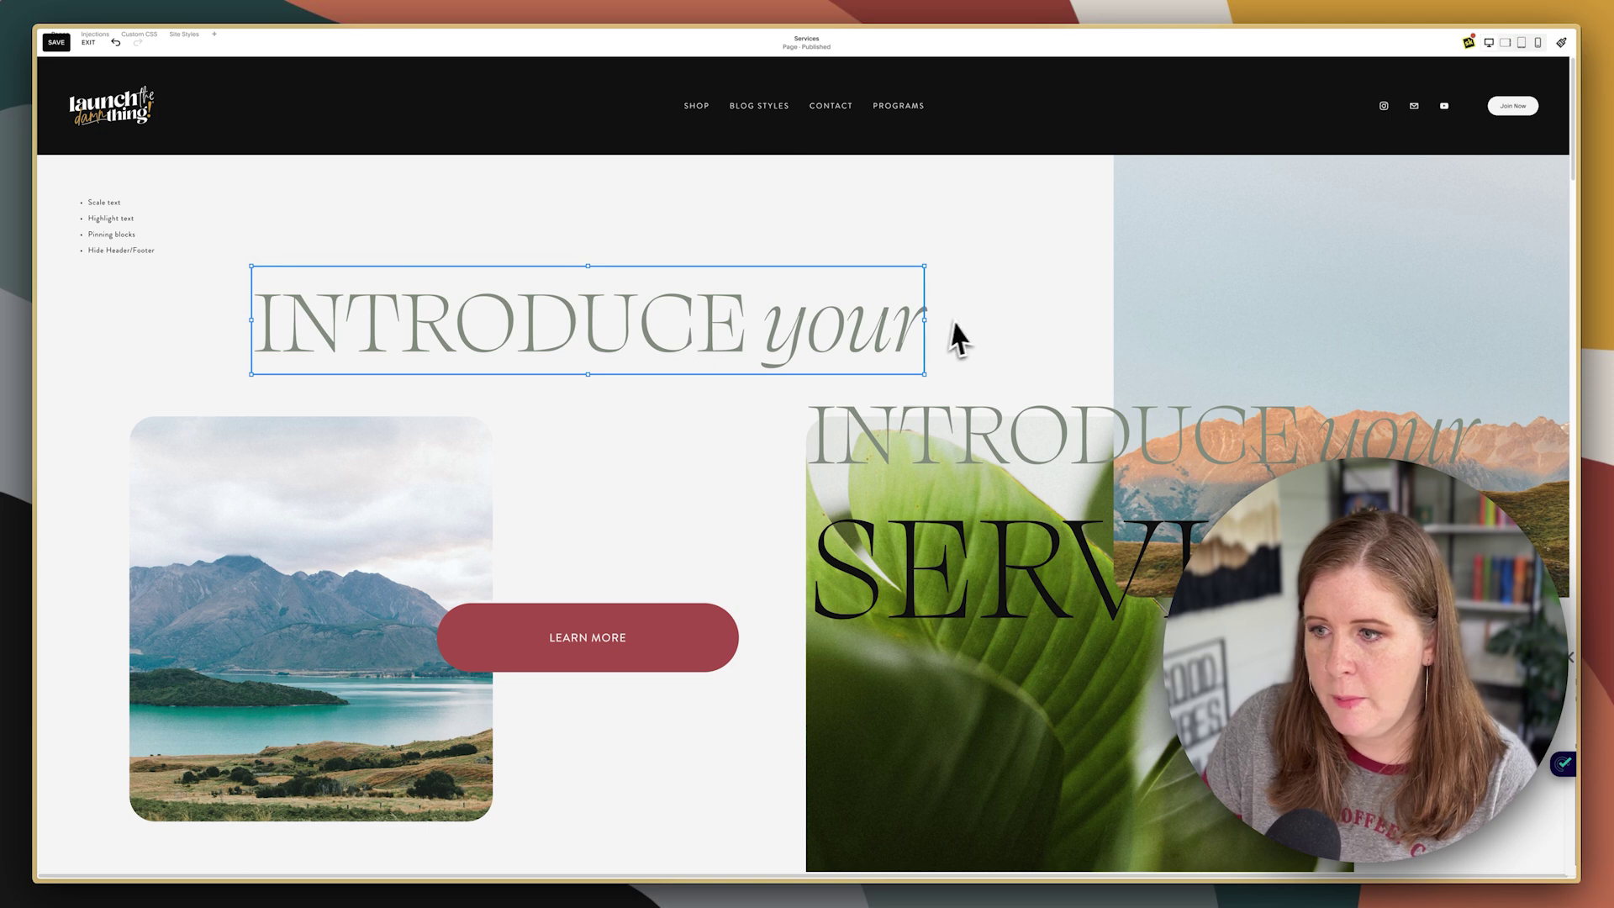
- Place the duplicate directly beneath the original block and delete "INTRODUCE your" from it, keeping only SERVICES
left_click_drag(950, 511, 395, 511)
left_click(396, 512)
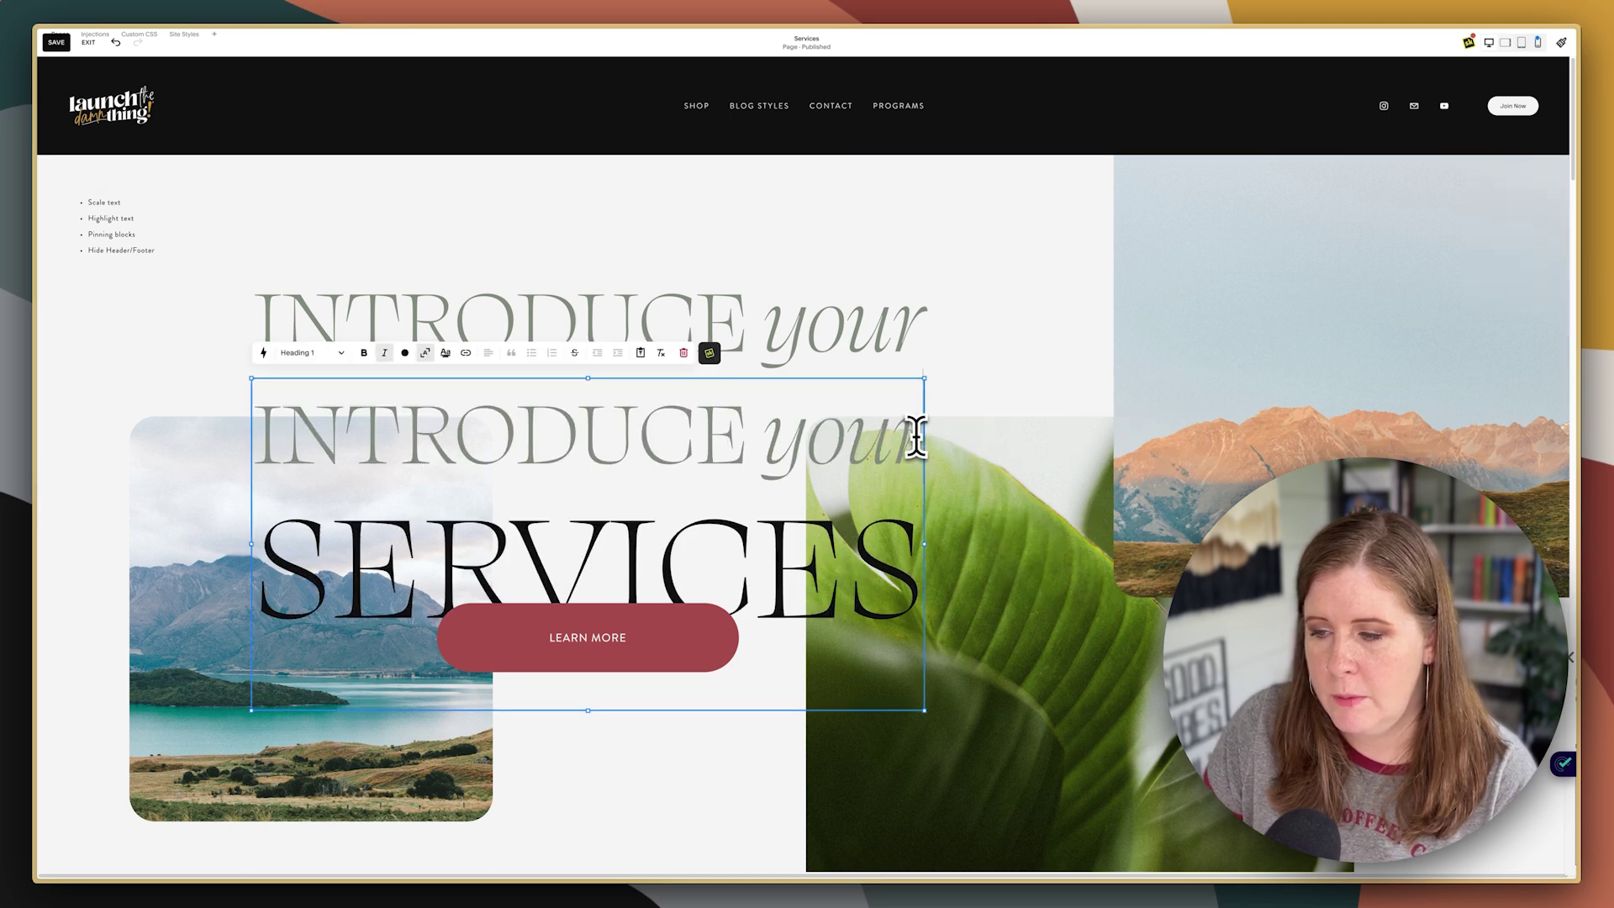
left_click_drag(916, 437, 259, 425)
key("BackSpace")
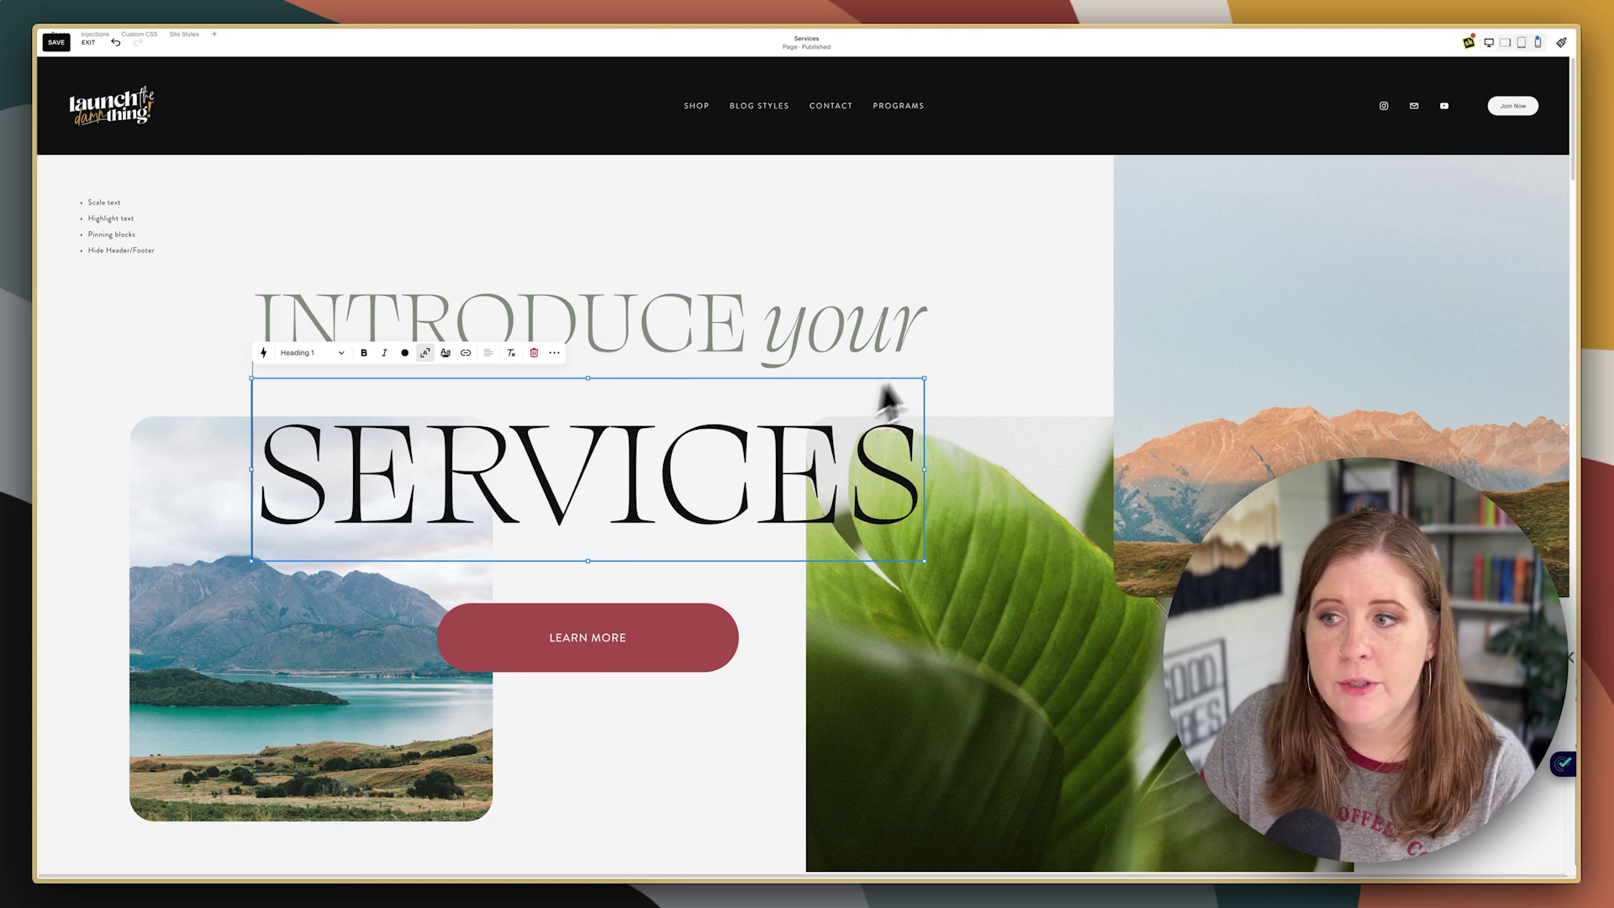
- Move the "INTRODUCE your" block up near the section's upper edge and bring the SERVICES block up directly beneath it
left_click(998, 316)
left_click(602, 346)
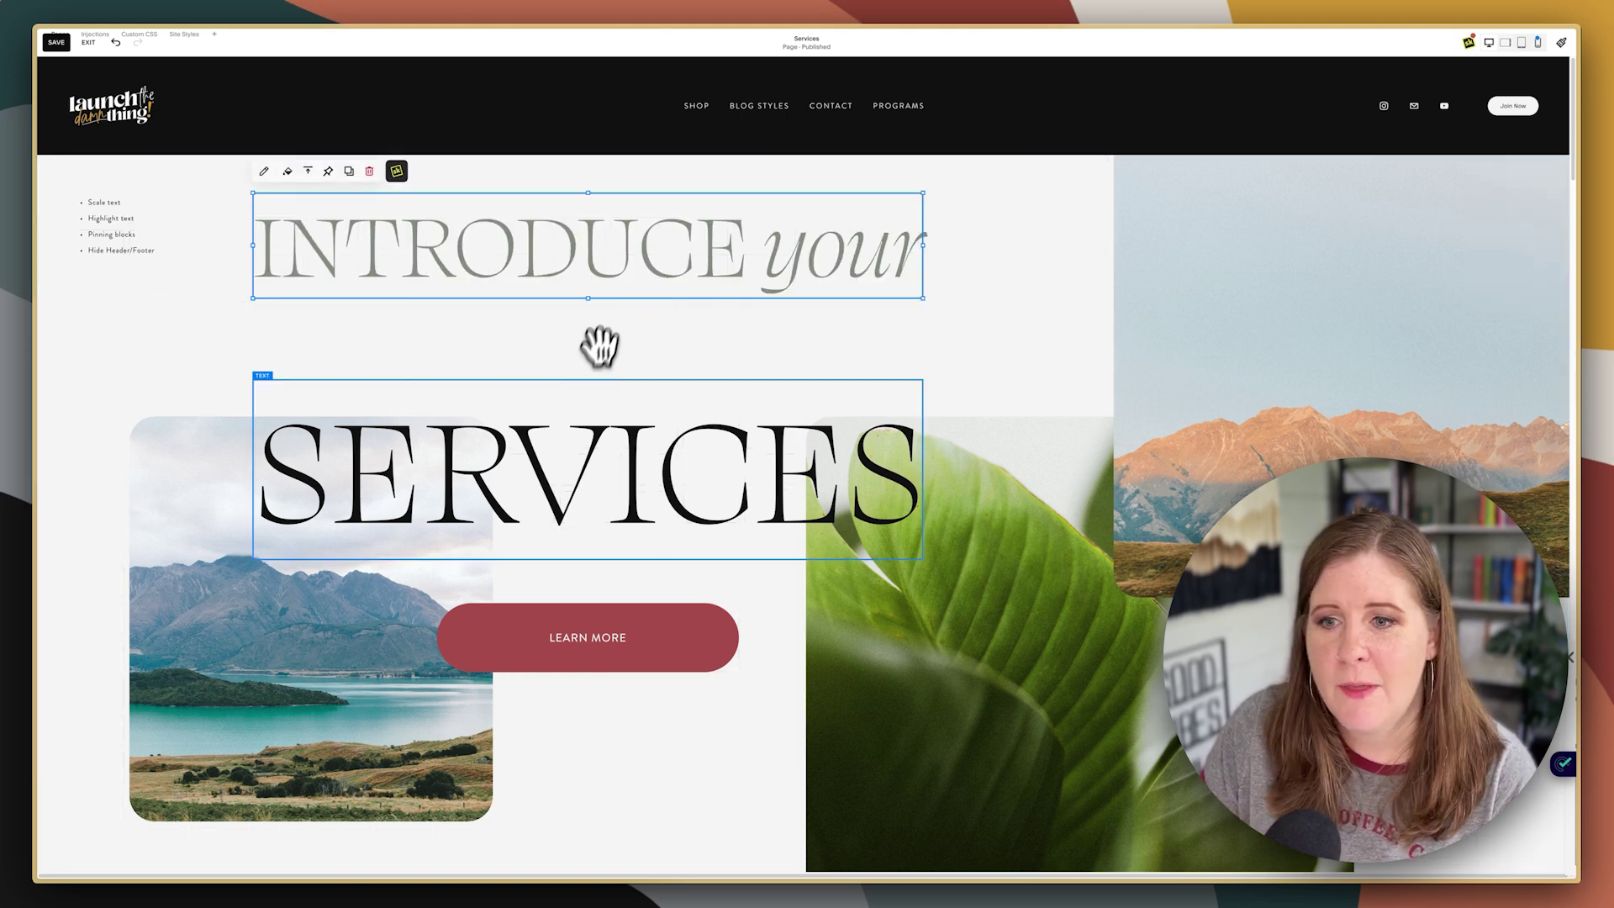
mouse_move(602, 346)
left_mouse_down()
mouse_move(576, 360)
mouse_move(572, 343)
left_mouse_up()
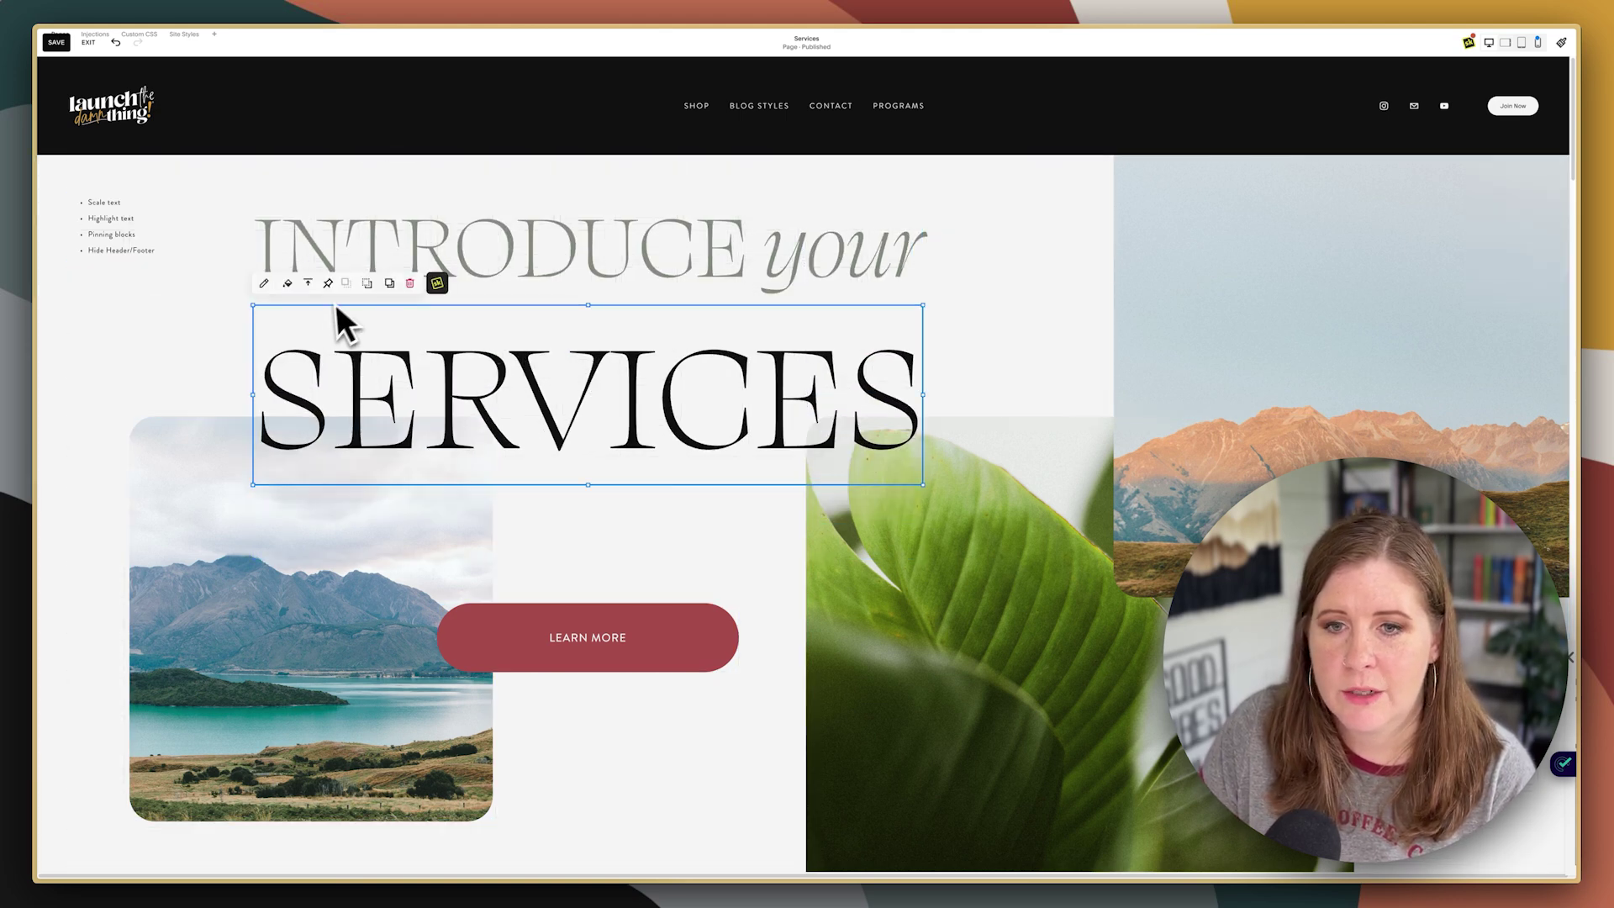
- Align the "INTRODUCE your" text to the bottom of its block and the SERVICES text to the top of its block
left_click(268, 290)
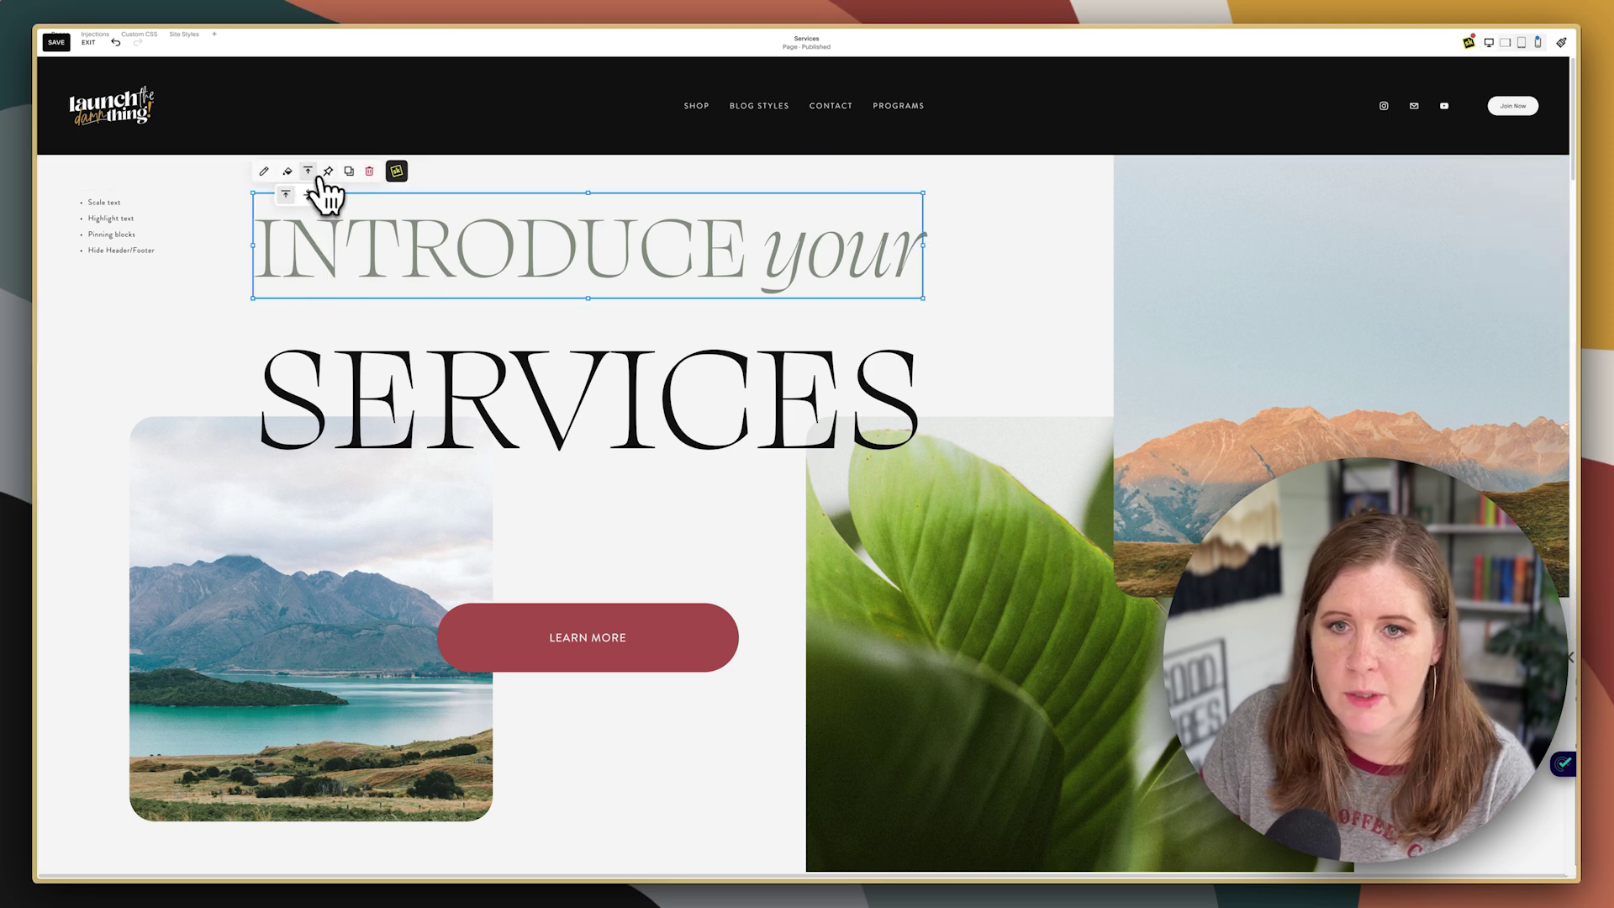
left_click(330, 193)
left_click(290, 328)
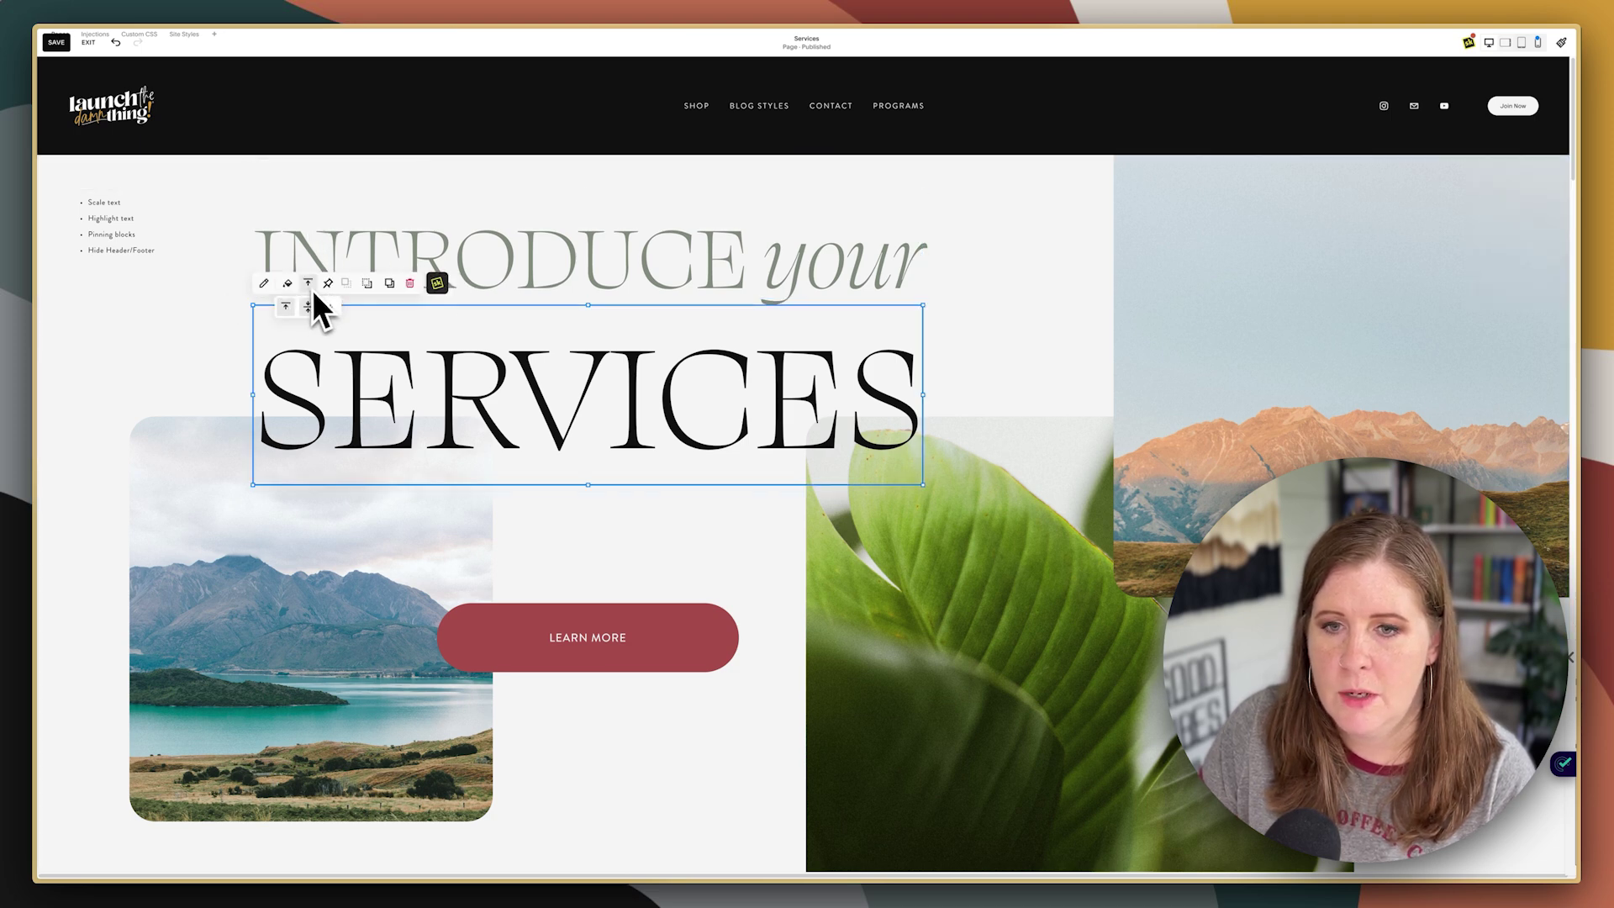
left_click(219, 330)
left_click(498, 405)
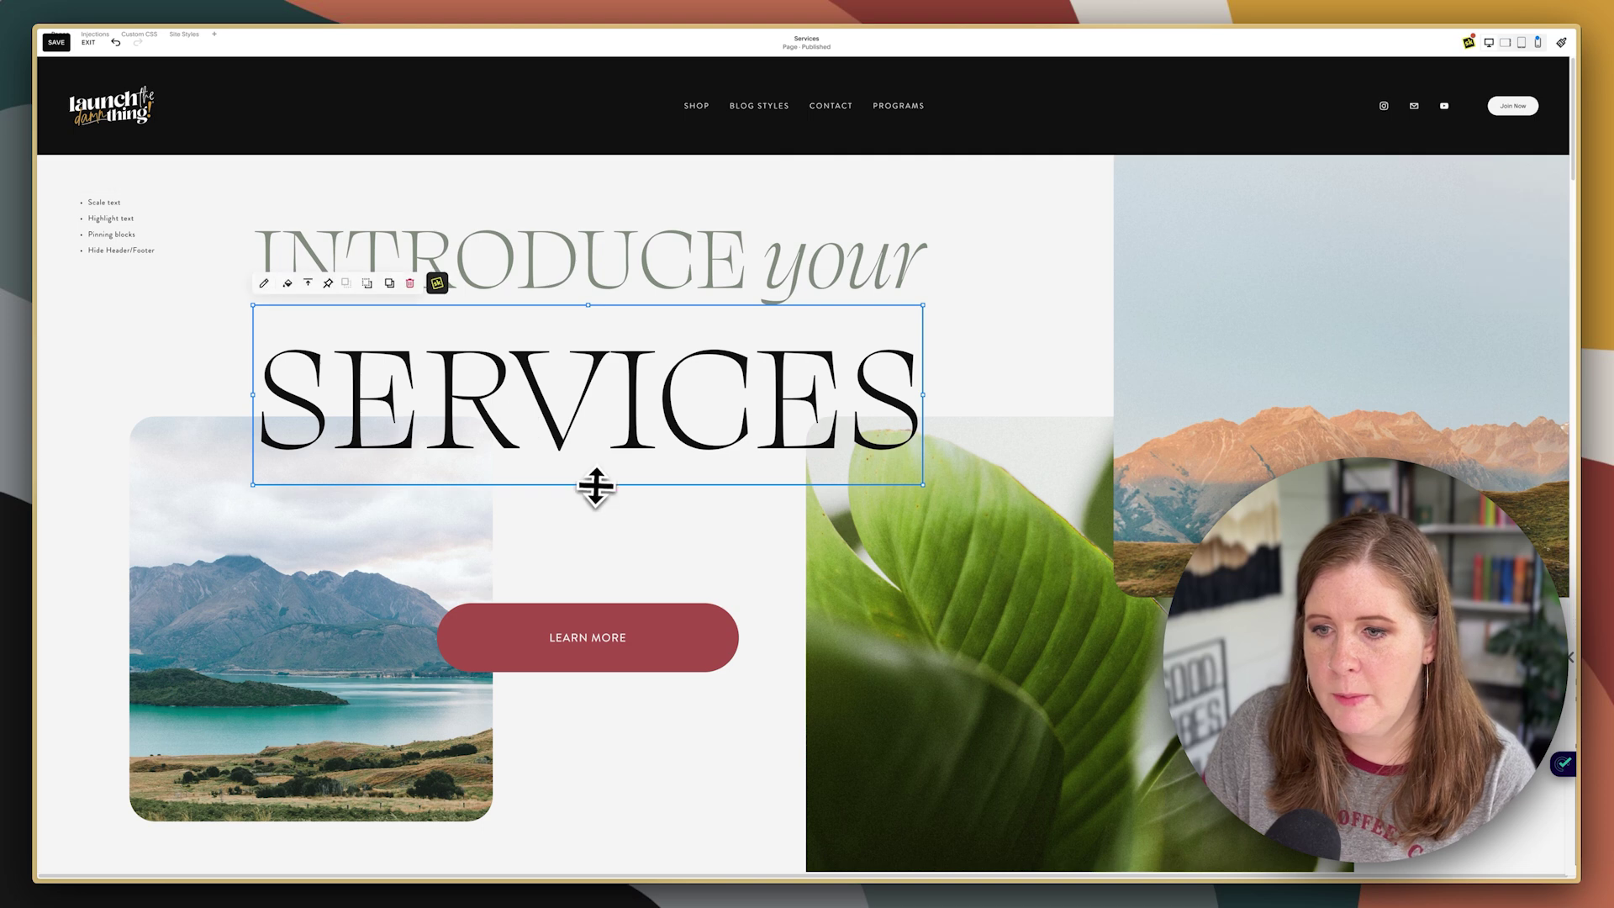
- Move the SERVICES block up until it overlaps the "INTRODUCE your" block, and move the LEARN MORE button up beneath it
left_click(1014, 302)
left_click_drag(720, 370, 709, 350)
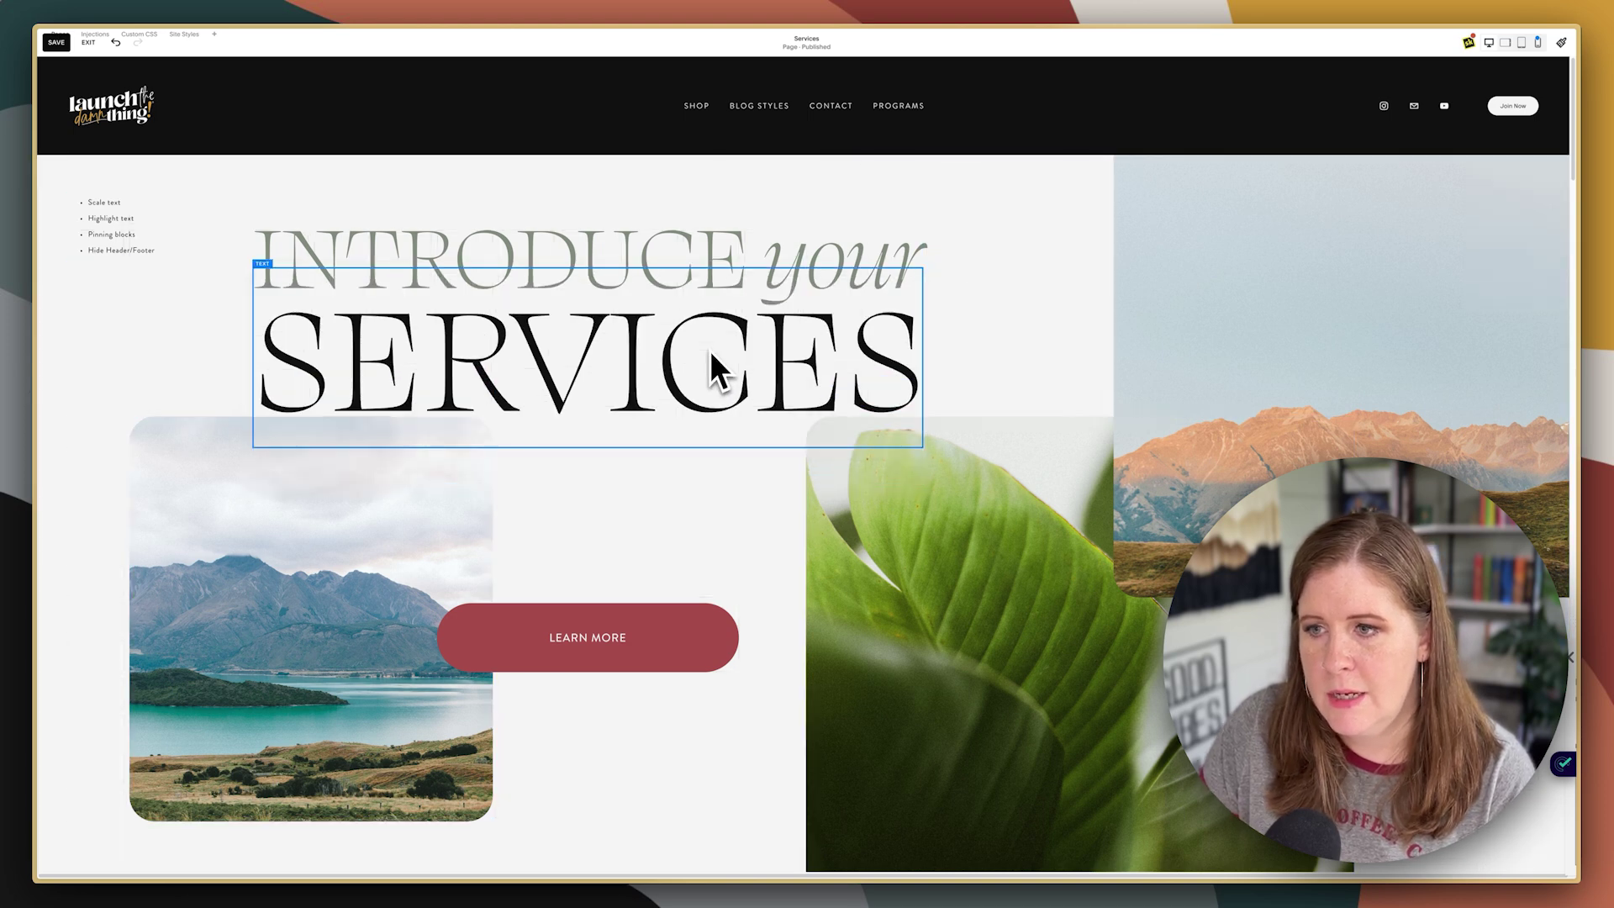
left_click(977, 295)
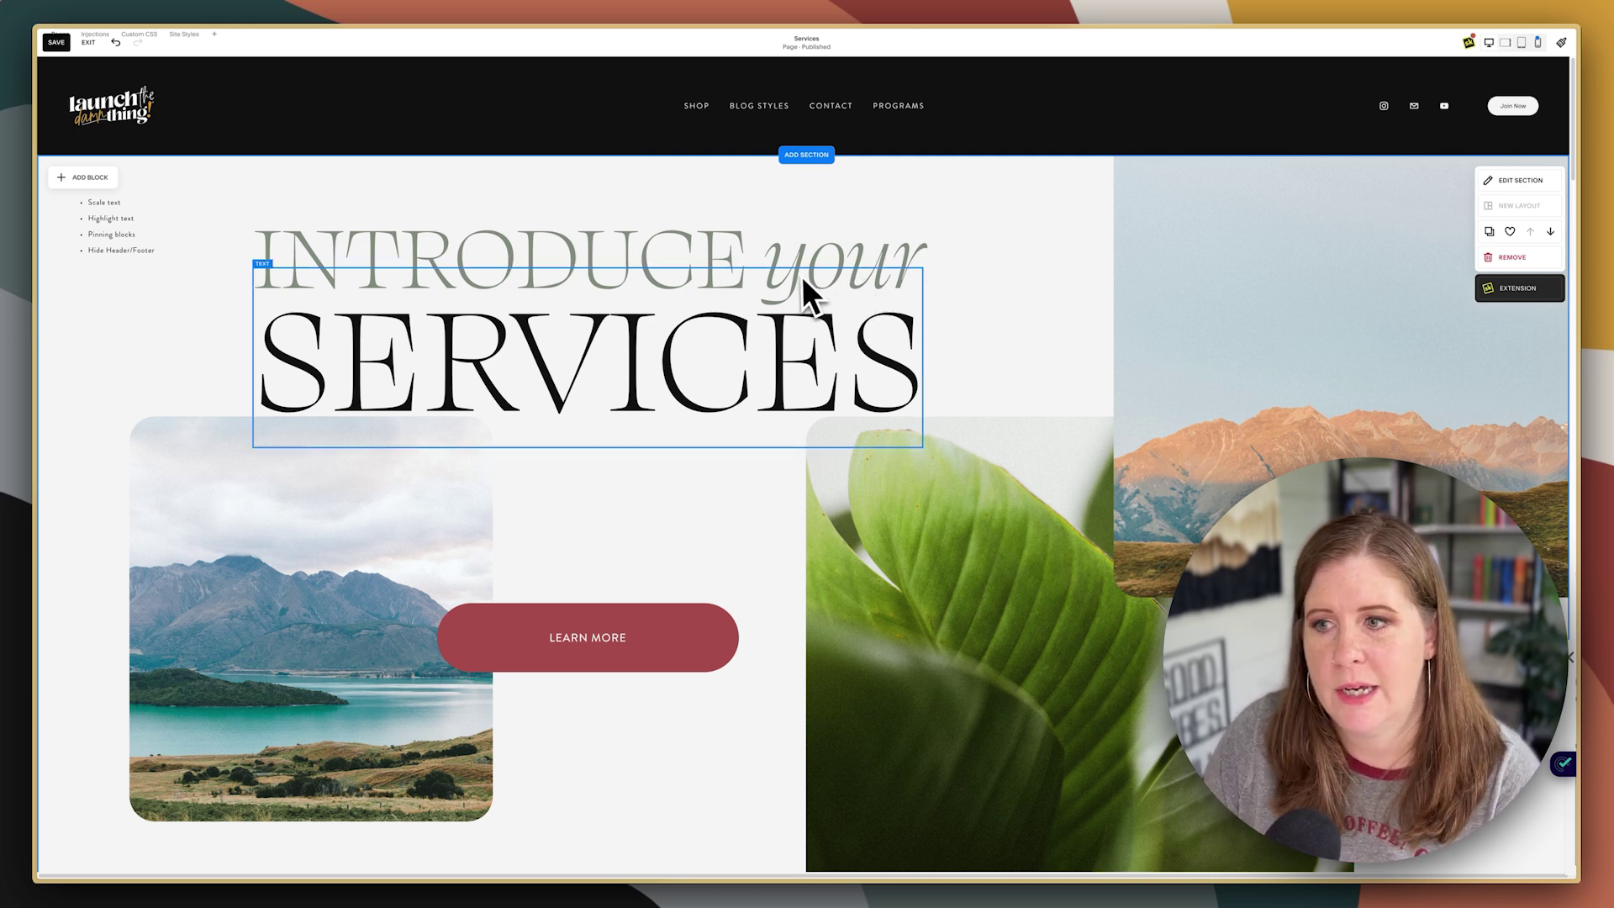
left_click_drag(542, 626, 552, 489)
left_click(617, 580)
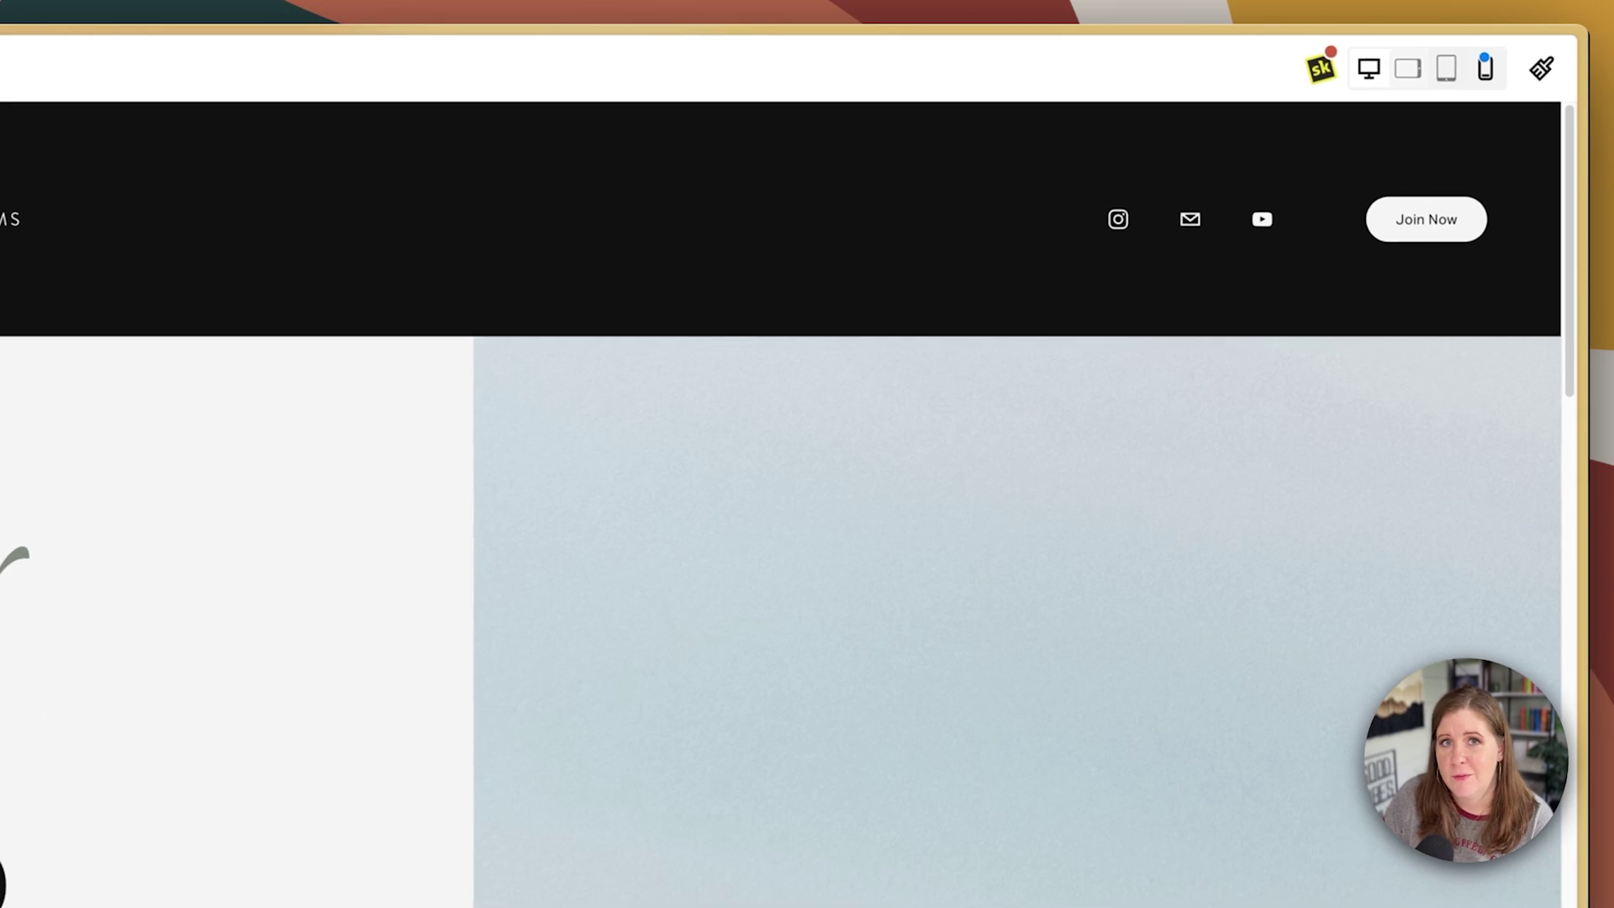
- Switch the page editor to the mobile layout
left_click(1483, 84)
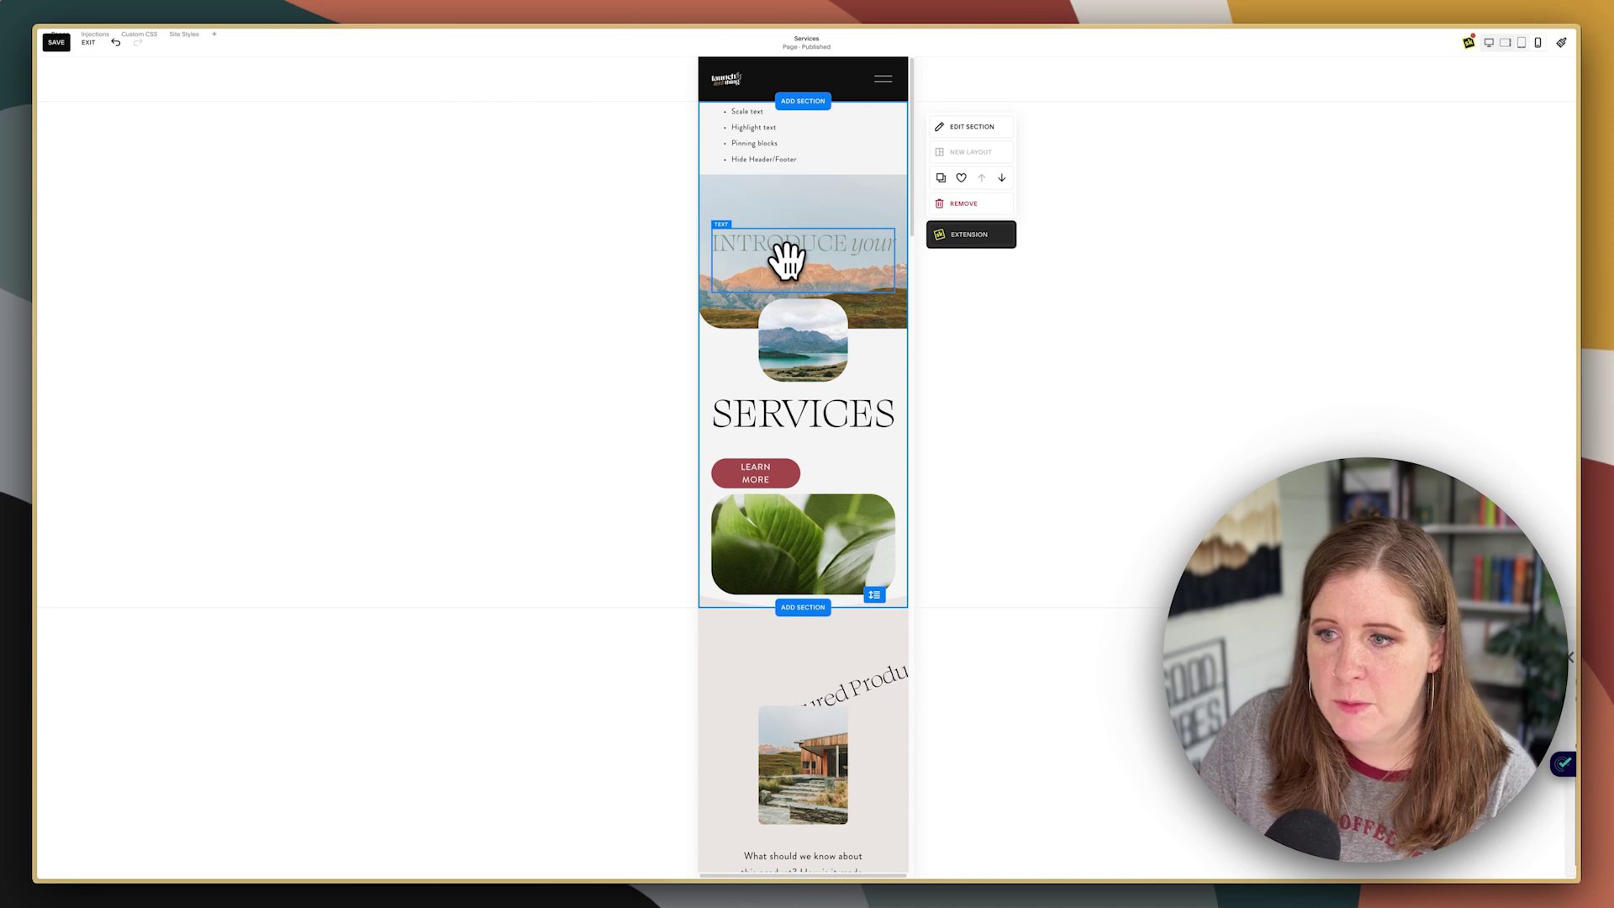
- Stack the "INTRODUCE your", SERVICES and LEARN MORE blocks tightly below the mountain image in the mobile layout, and return to the desktop layout
left_click_drag(789, 411, 796, 298)
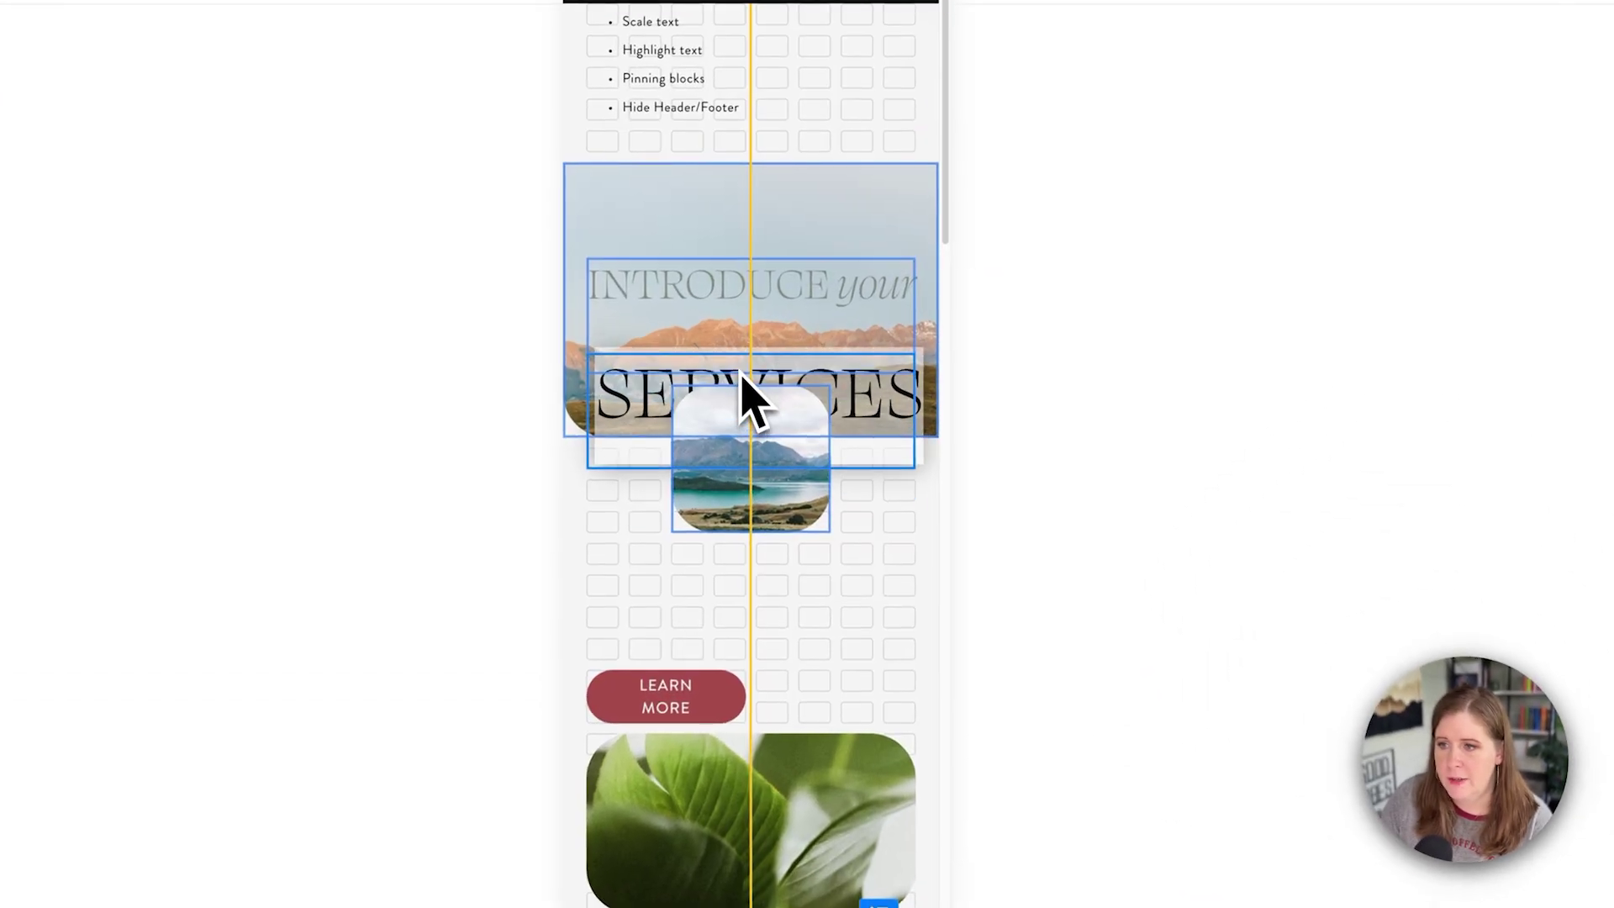
left_click_drag(733, 340, 739, 396)
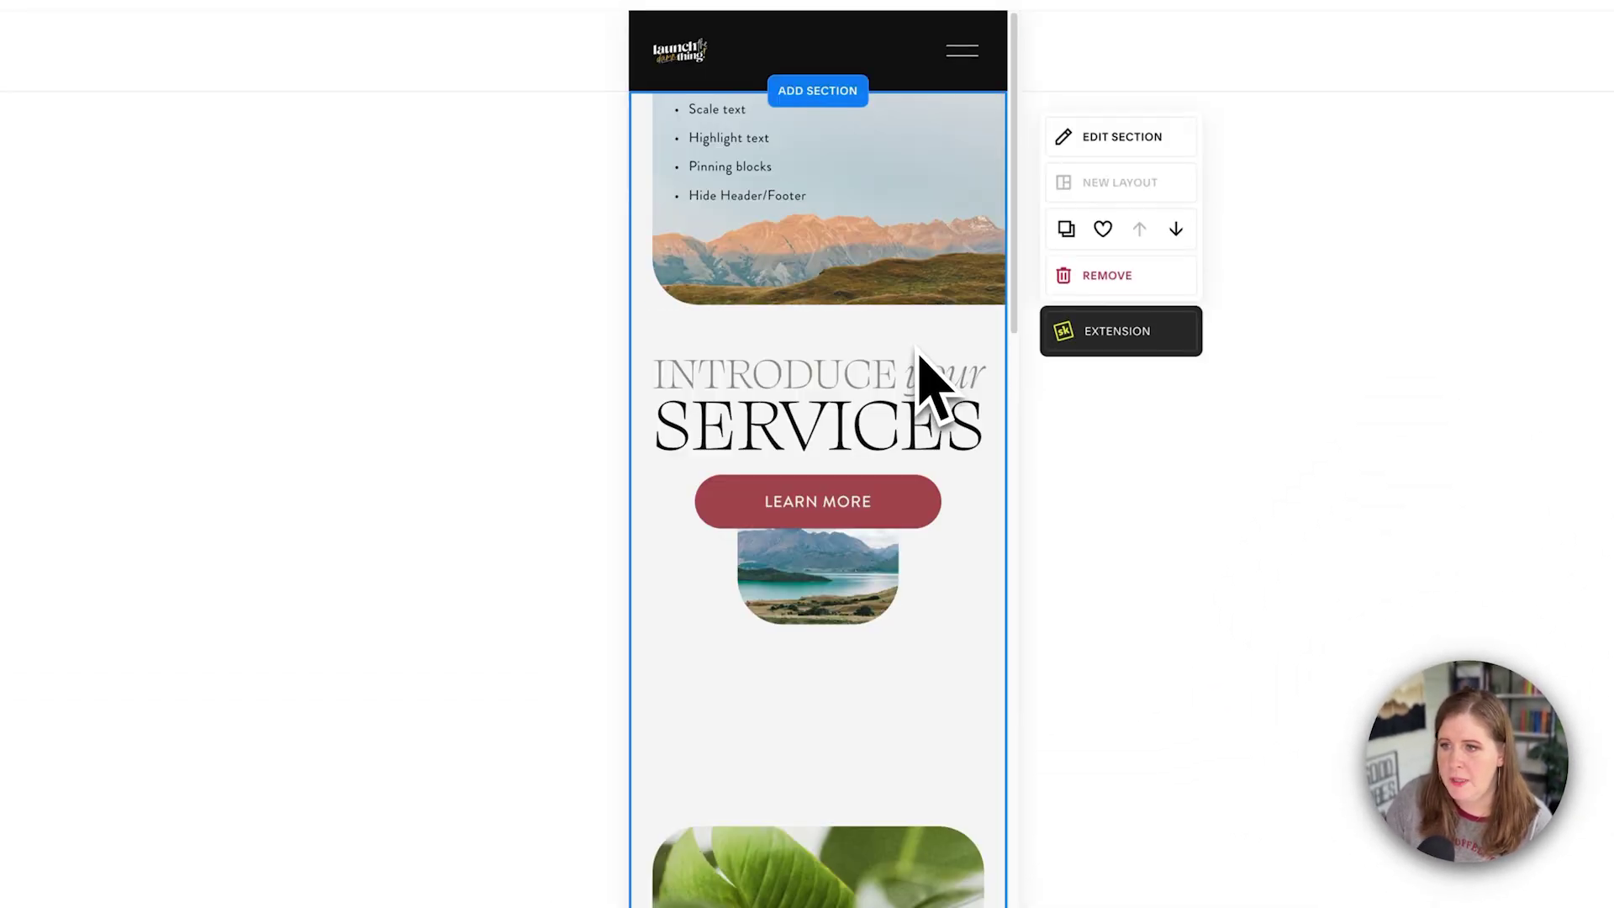
left_click(812, 179)
left_click_drag(985, 167, 829, 188)
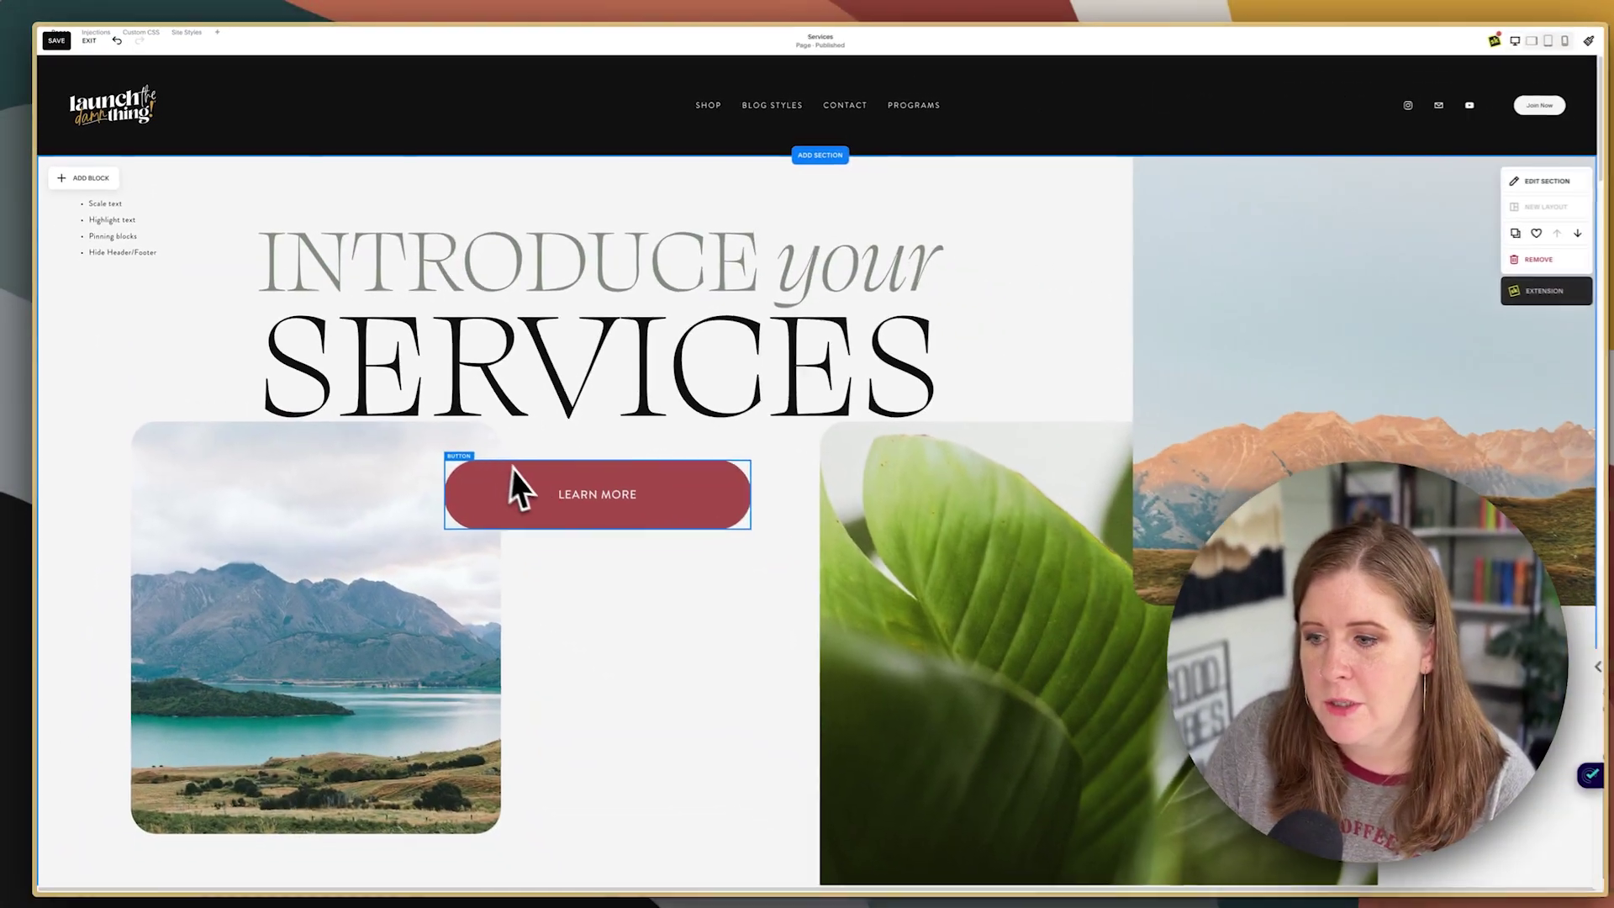
- Apply the solid block highlight style with round end caps to the Basic heading in the pricing section
scroll(530, 483, "down", 5)
scroll(542, 481, "down", 15)
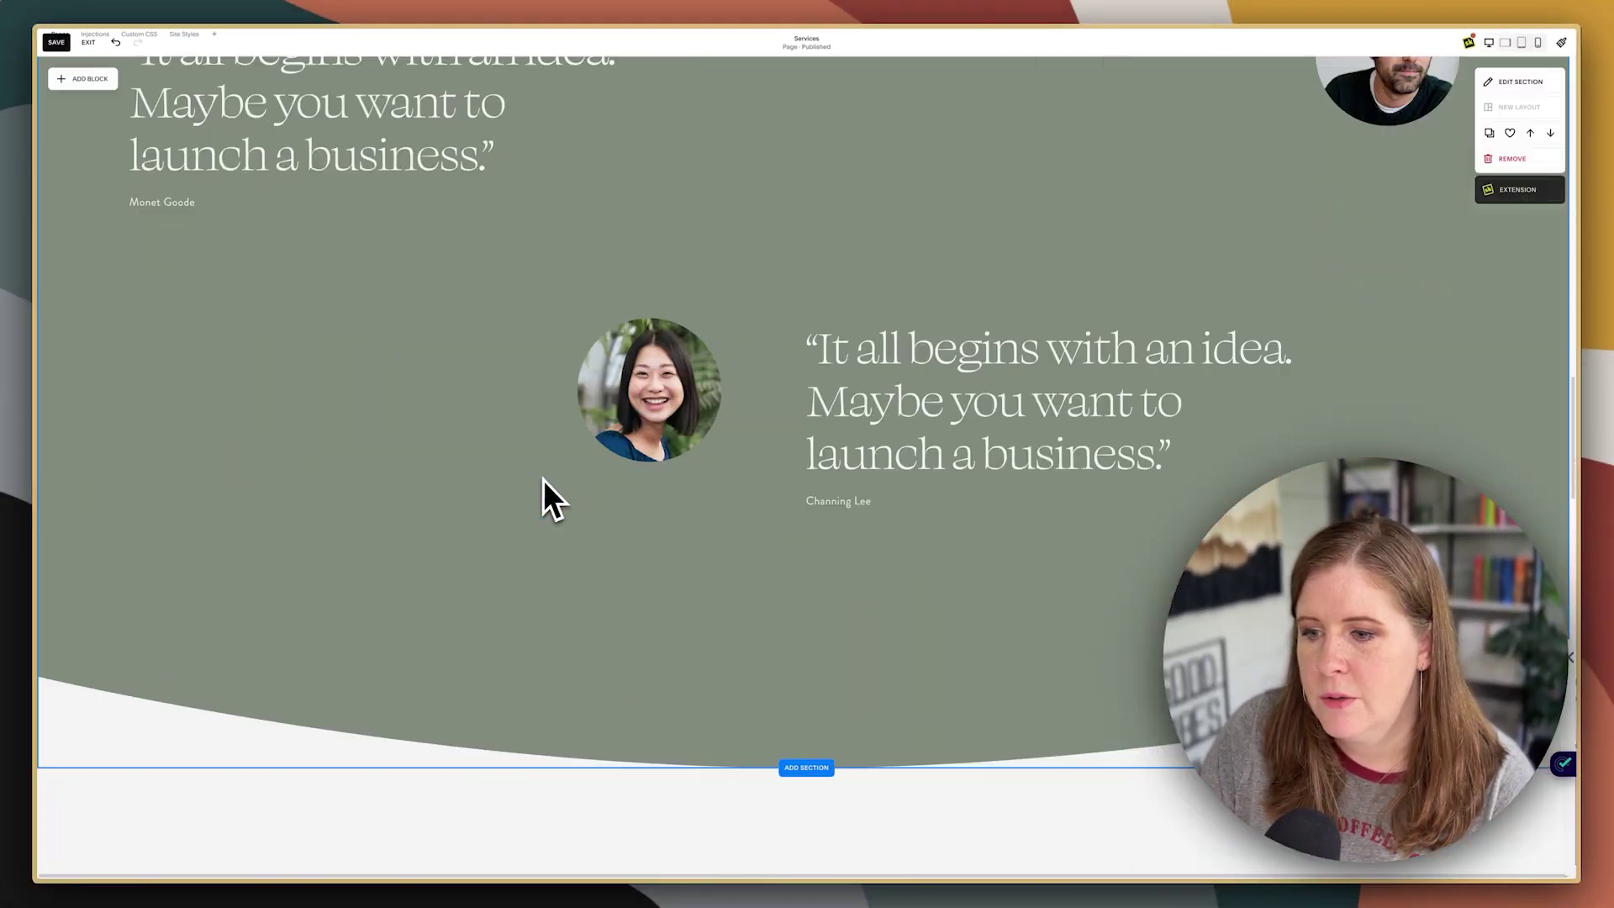
scroll(543, 500, "down", 5)
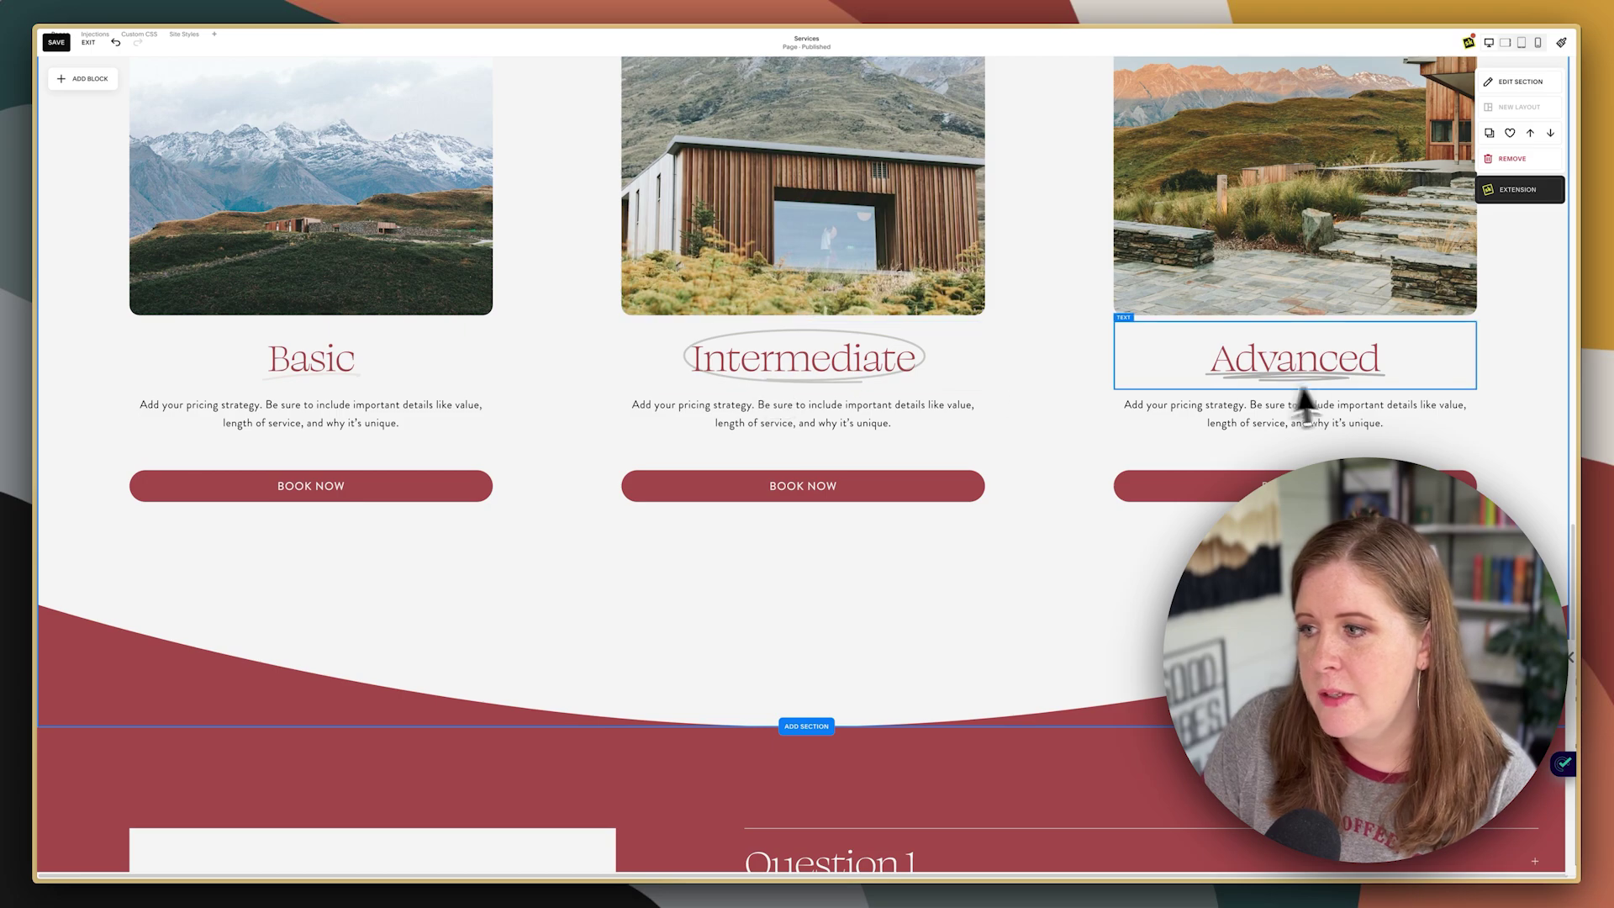
left_click(371, 352)
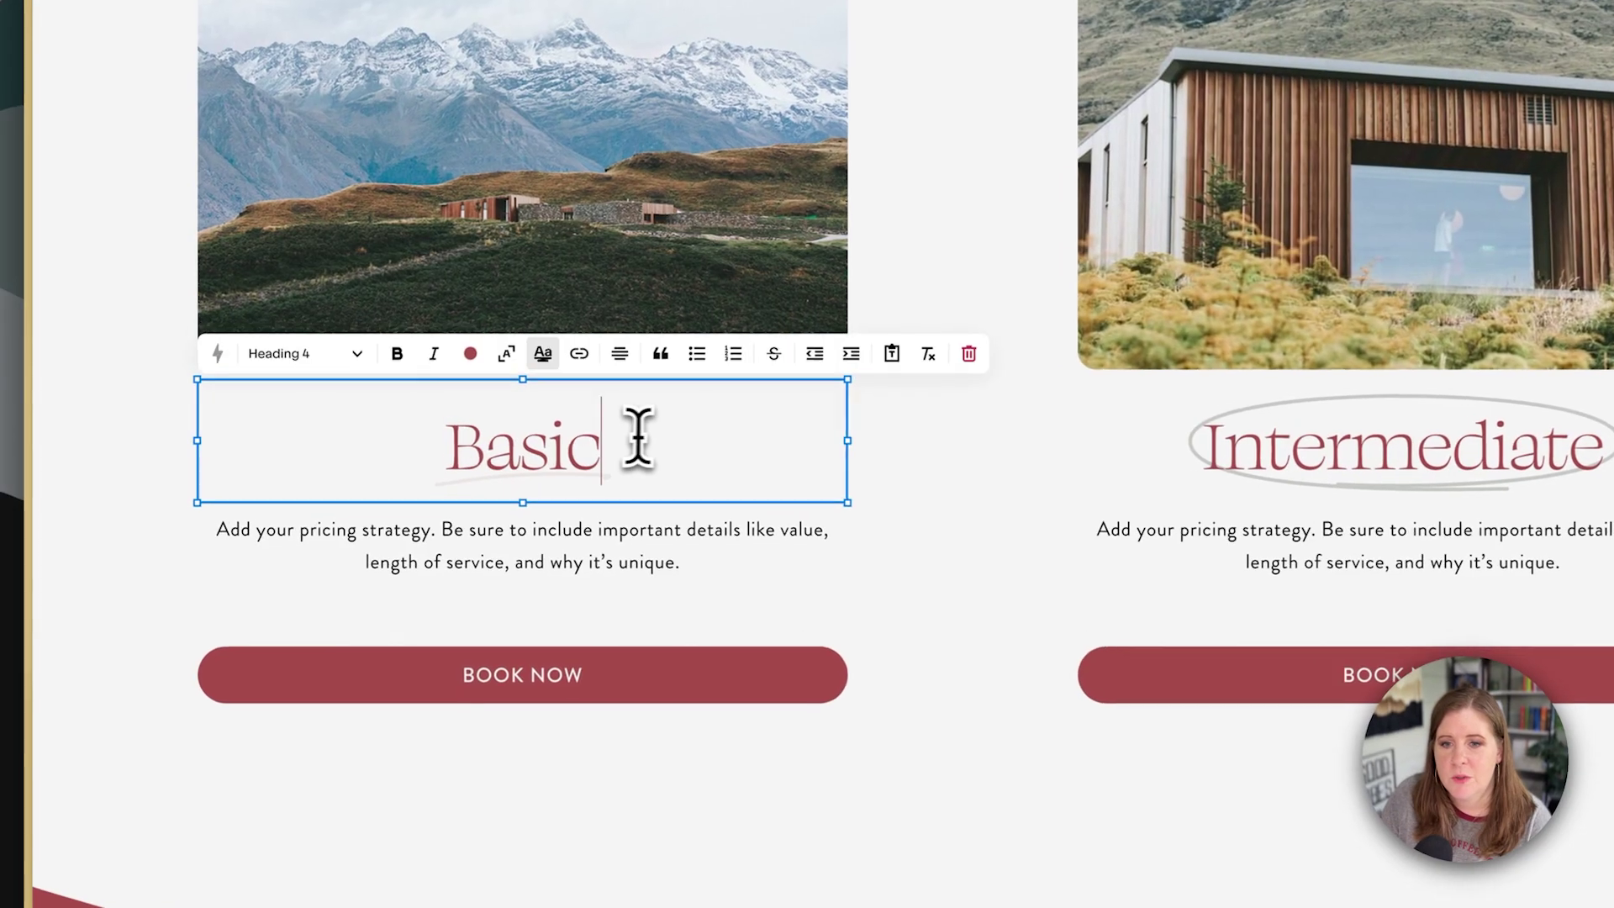
left_click_drag(371, 351, 213, 344)
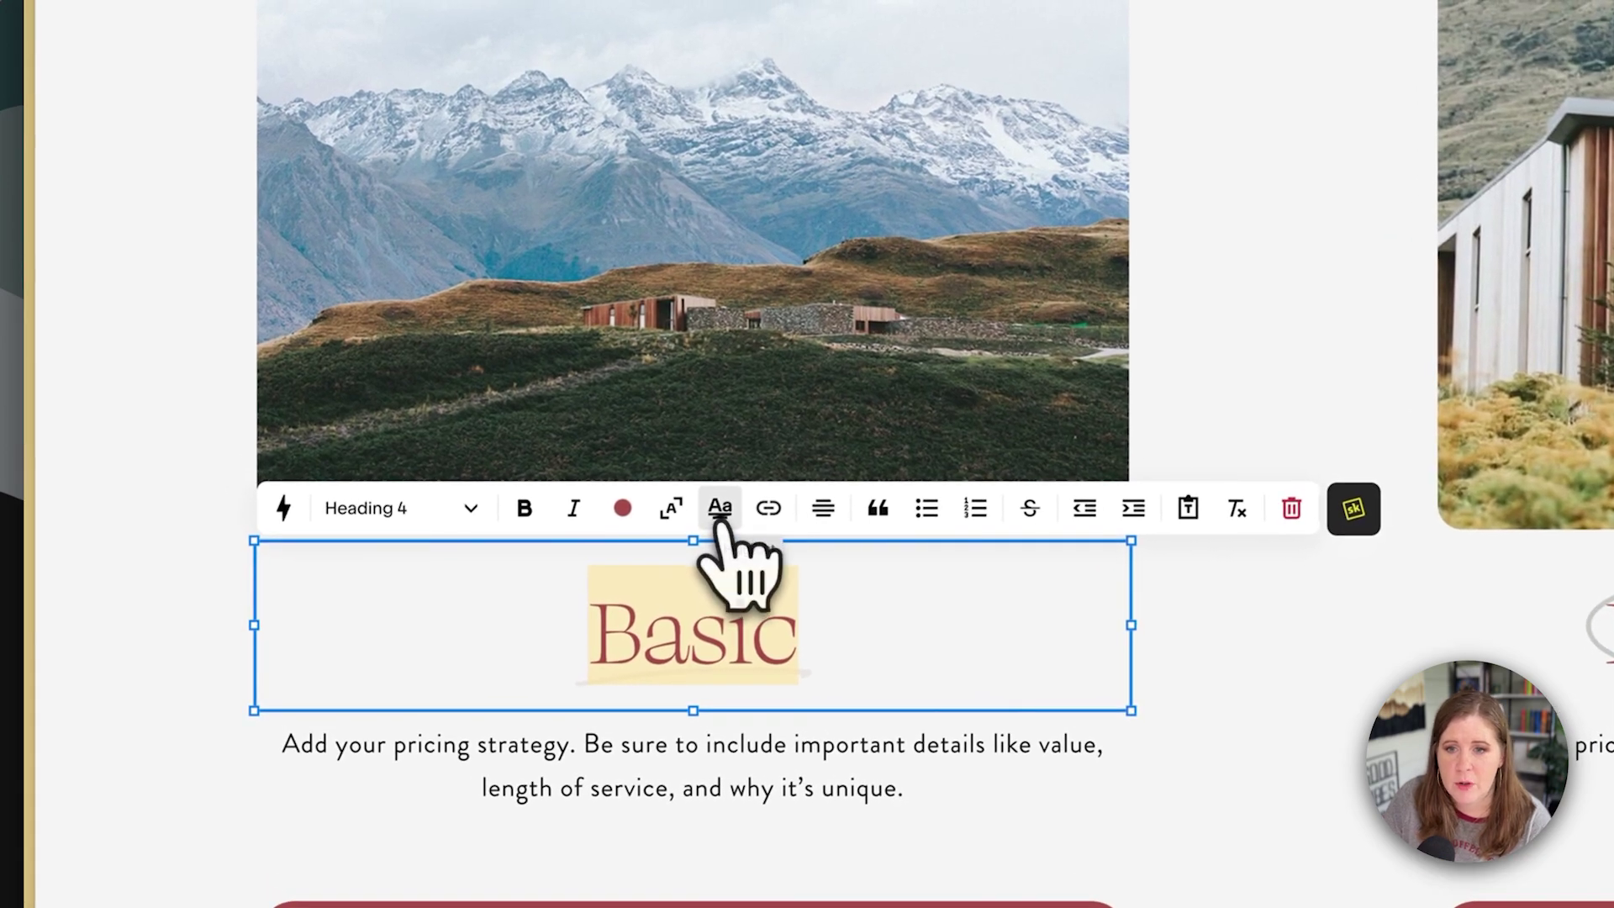
left_click(719, 508)
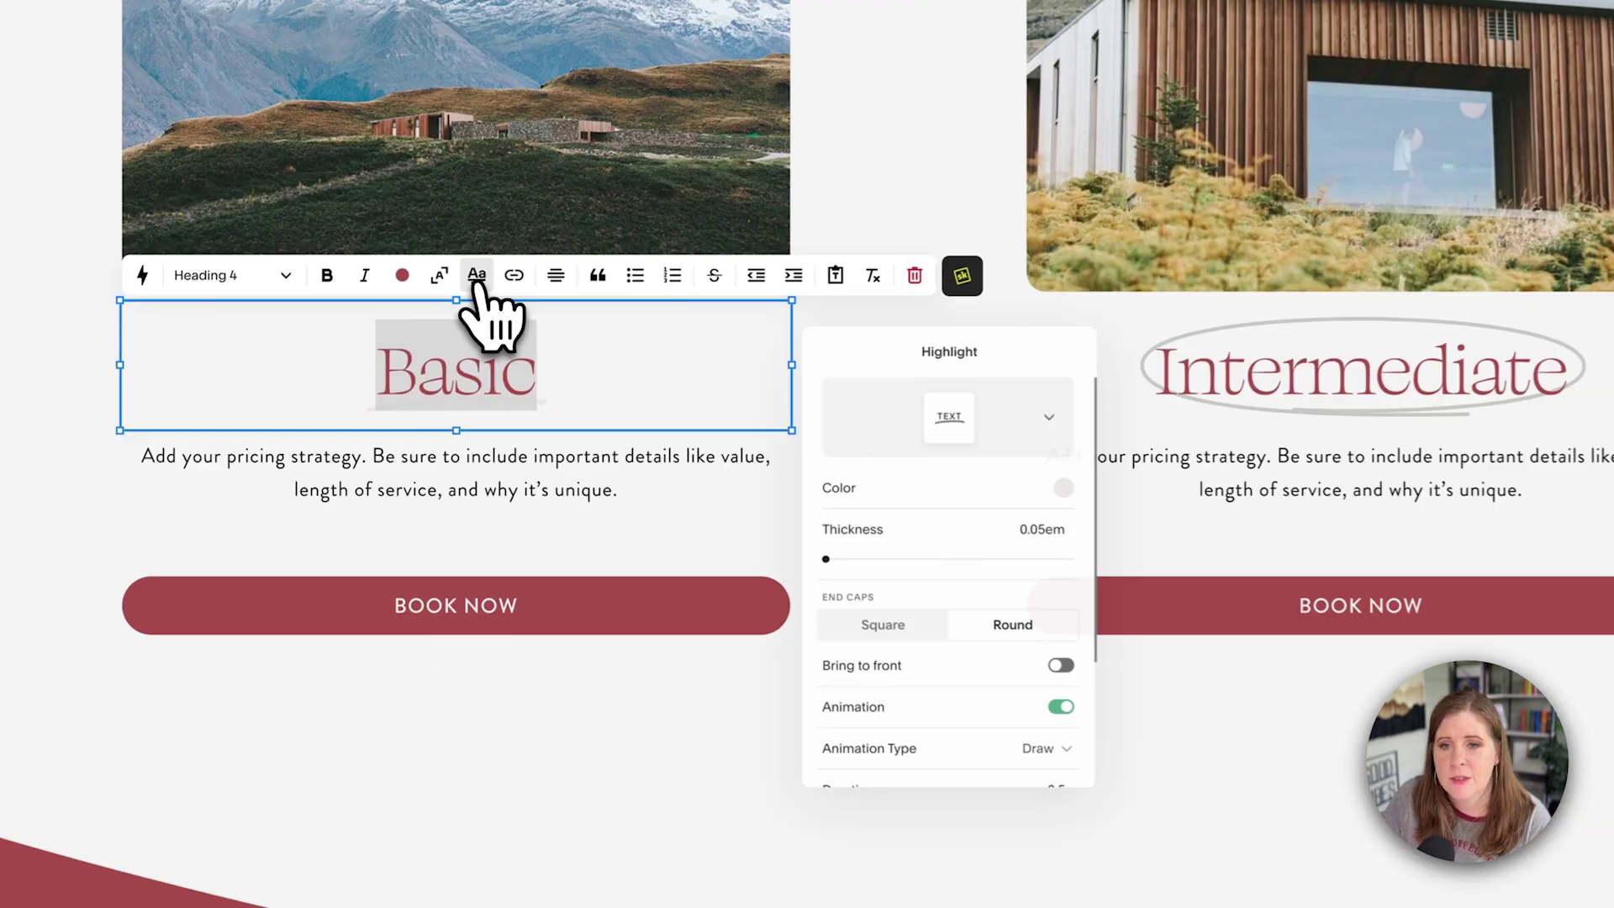
left_click(1348, 723)
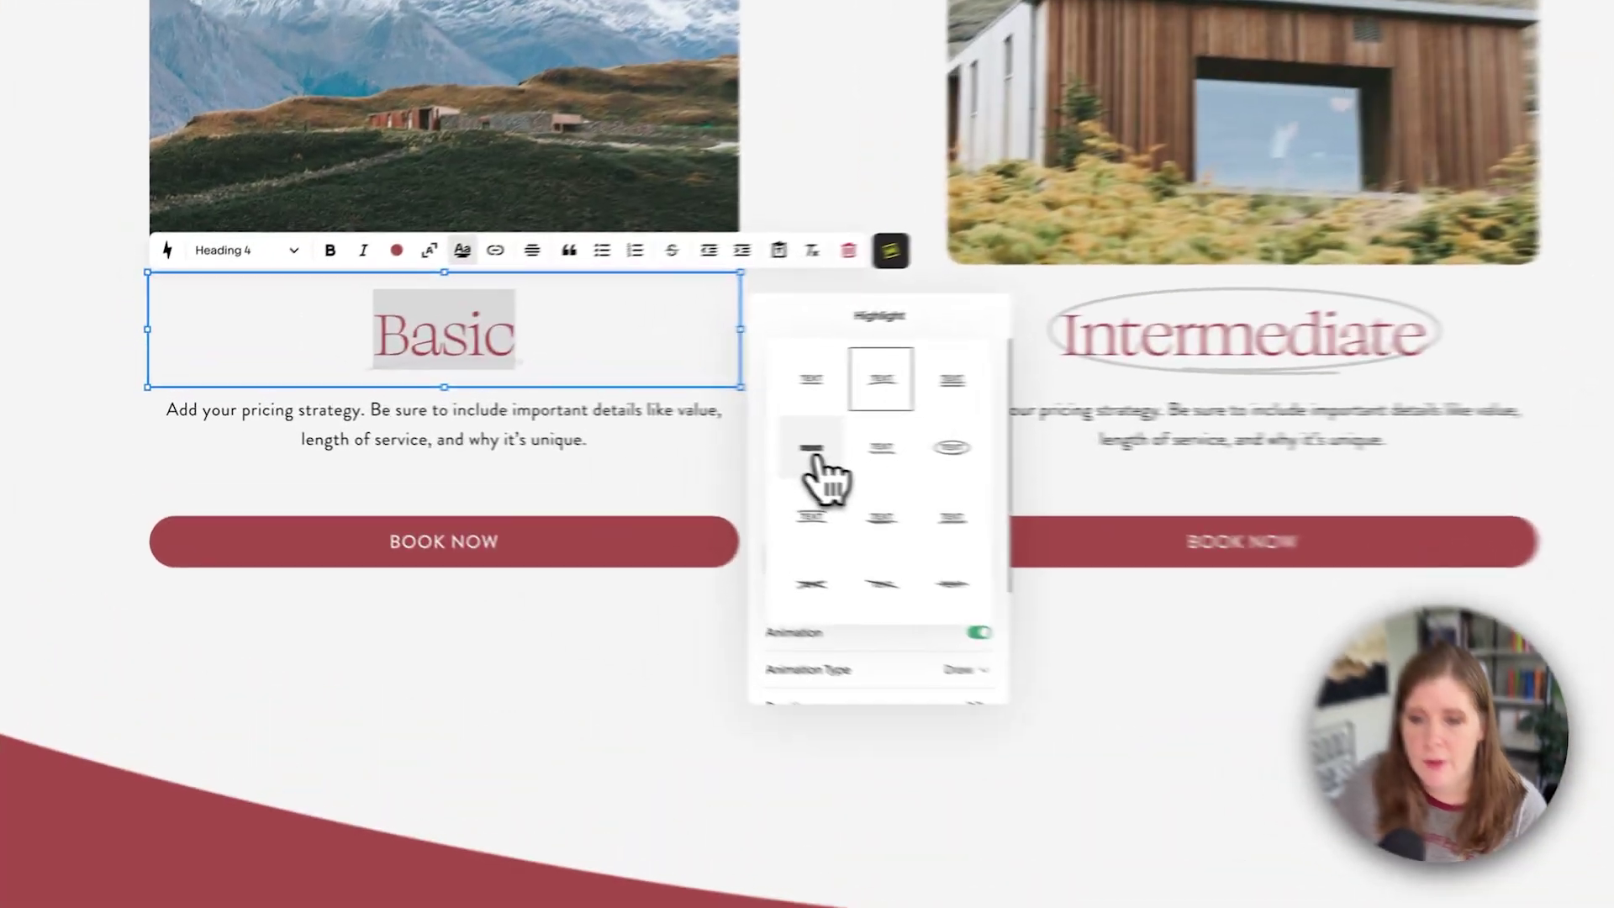
left_click(812, 450)
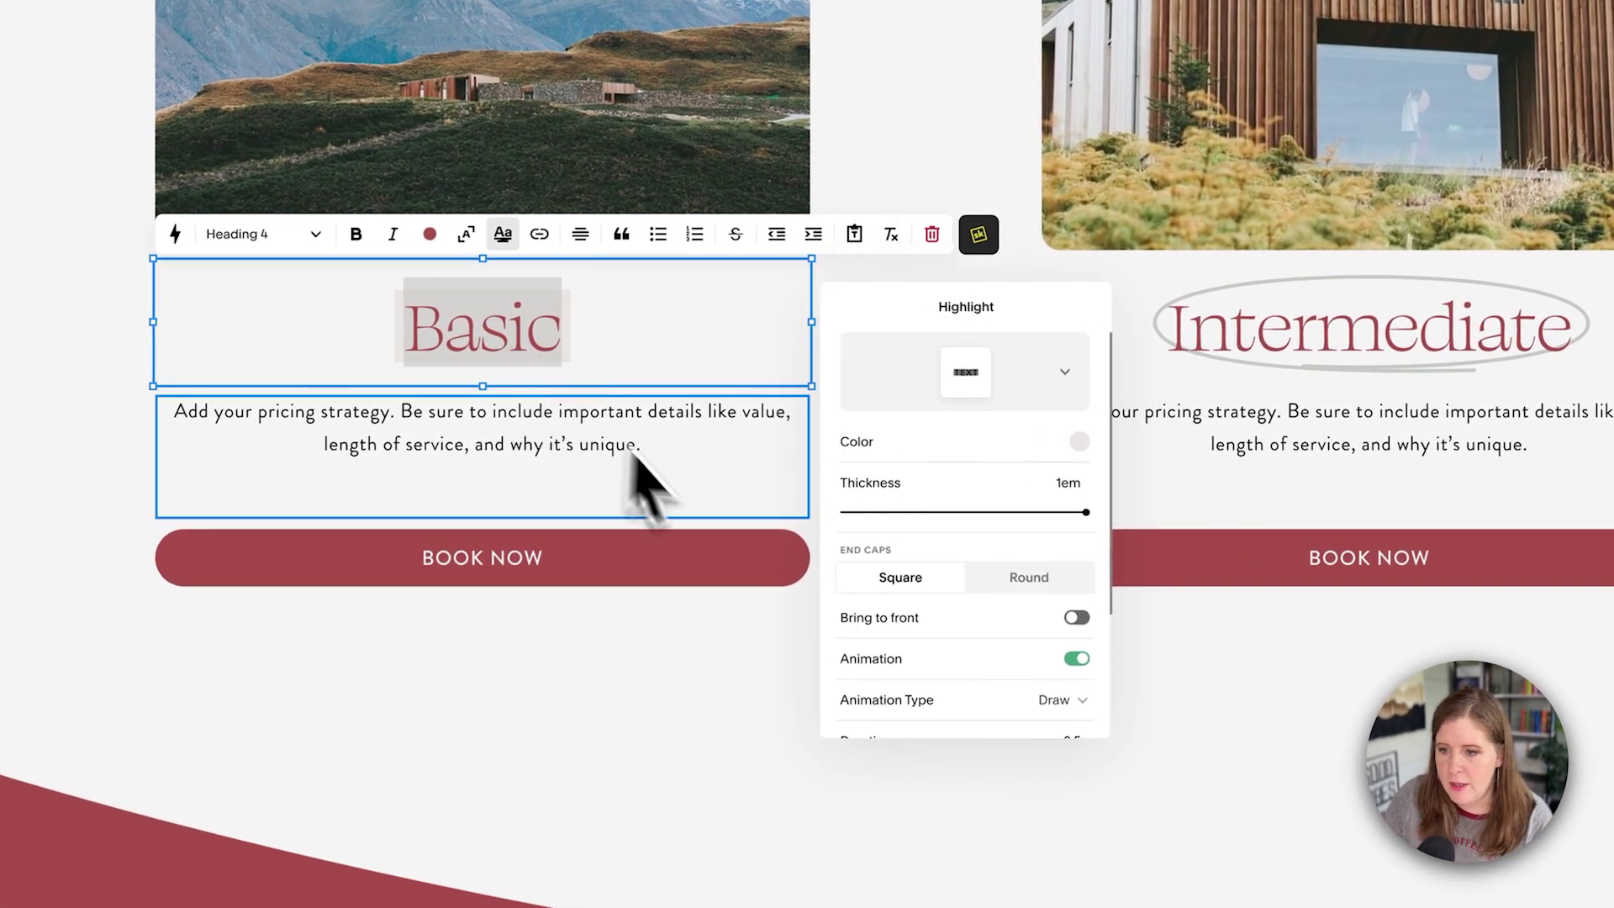
left_click(1029, 577)
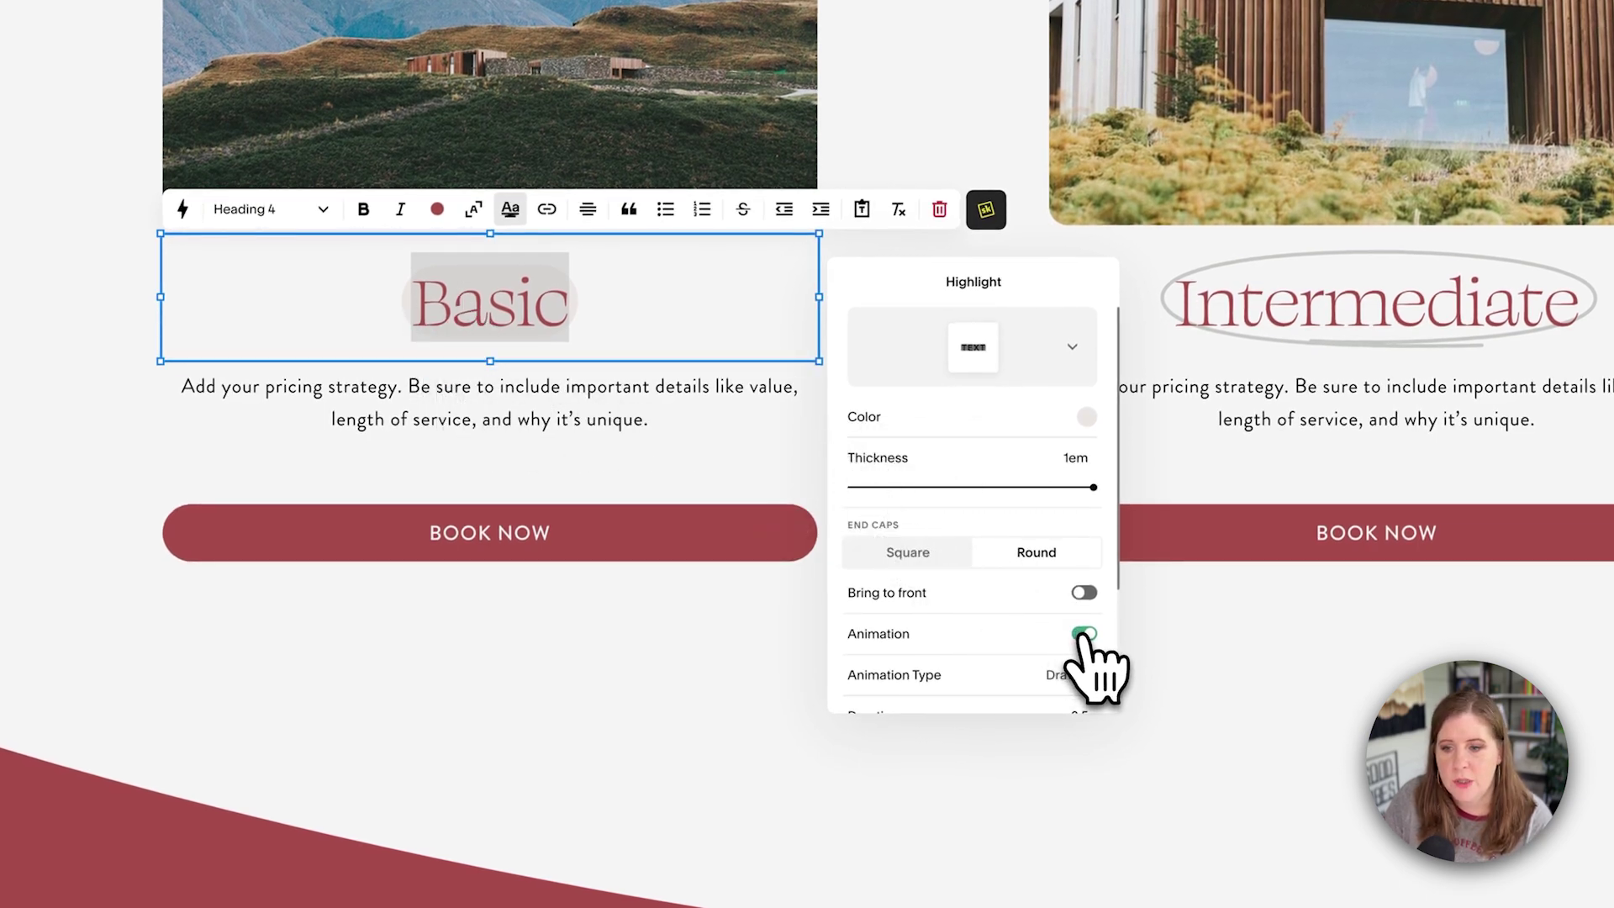
- Keep Draw as the highlight's animation type and bring the highlight in front of the Basic text
scroll(1082, 636, "down", 2)
left_click(1034, 604)
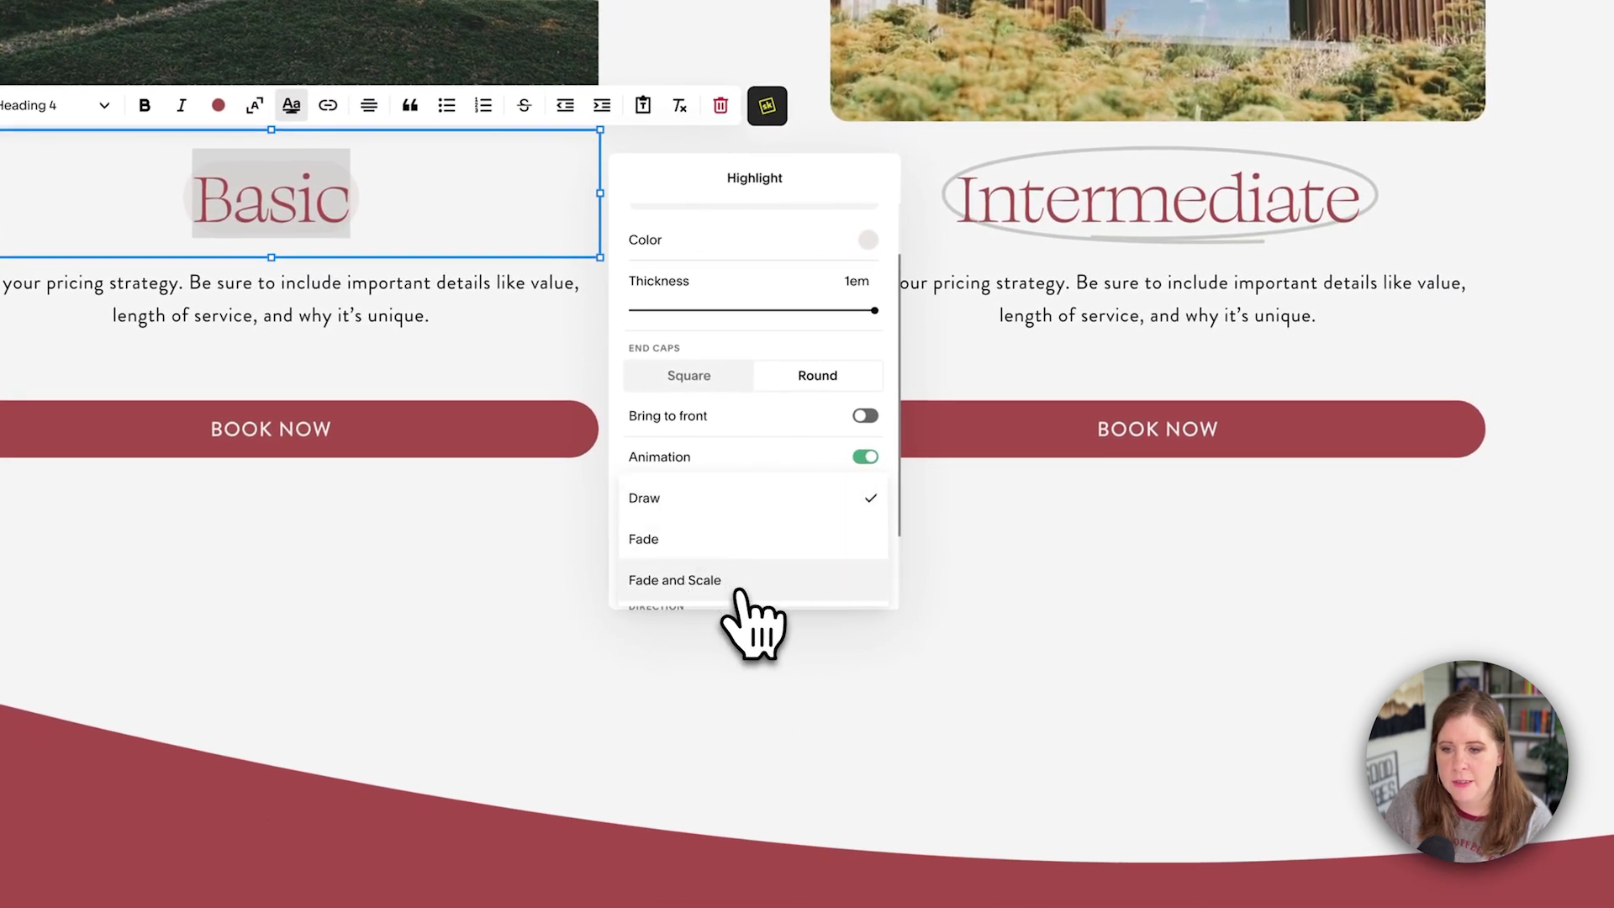
left_click(755, 501)
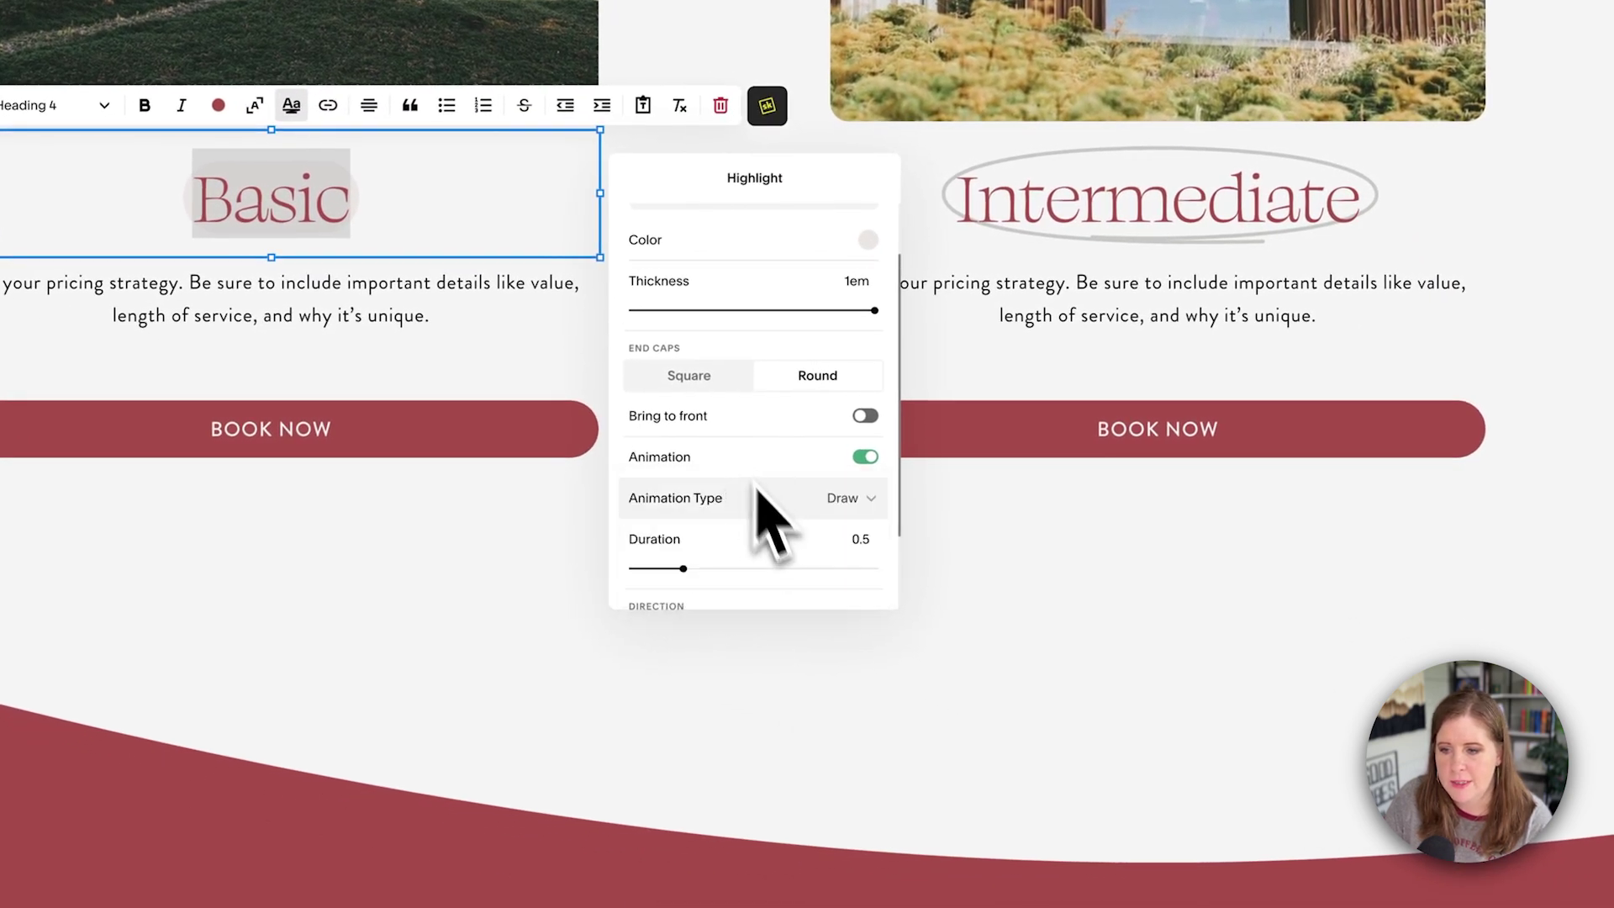
scroll(736, 579, "down", 2)
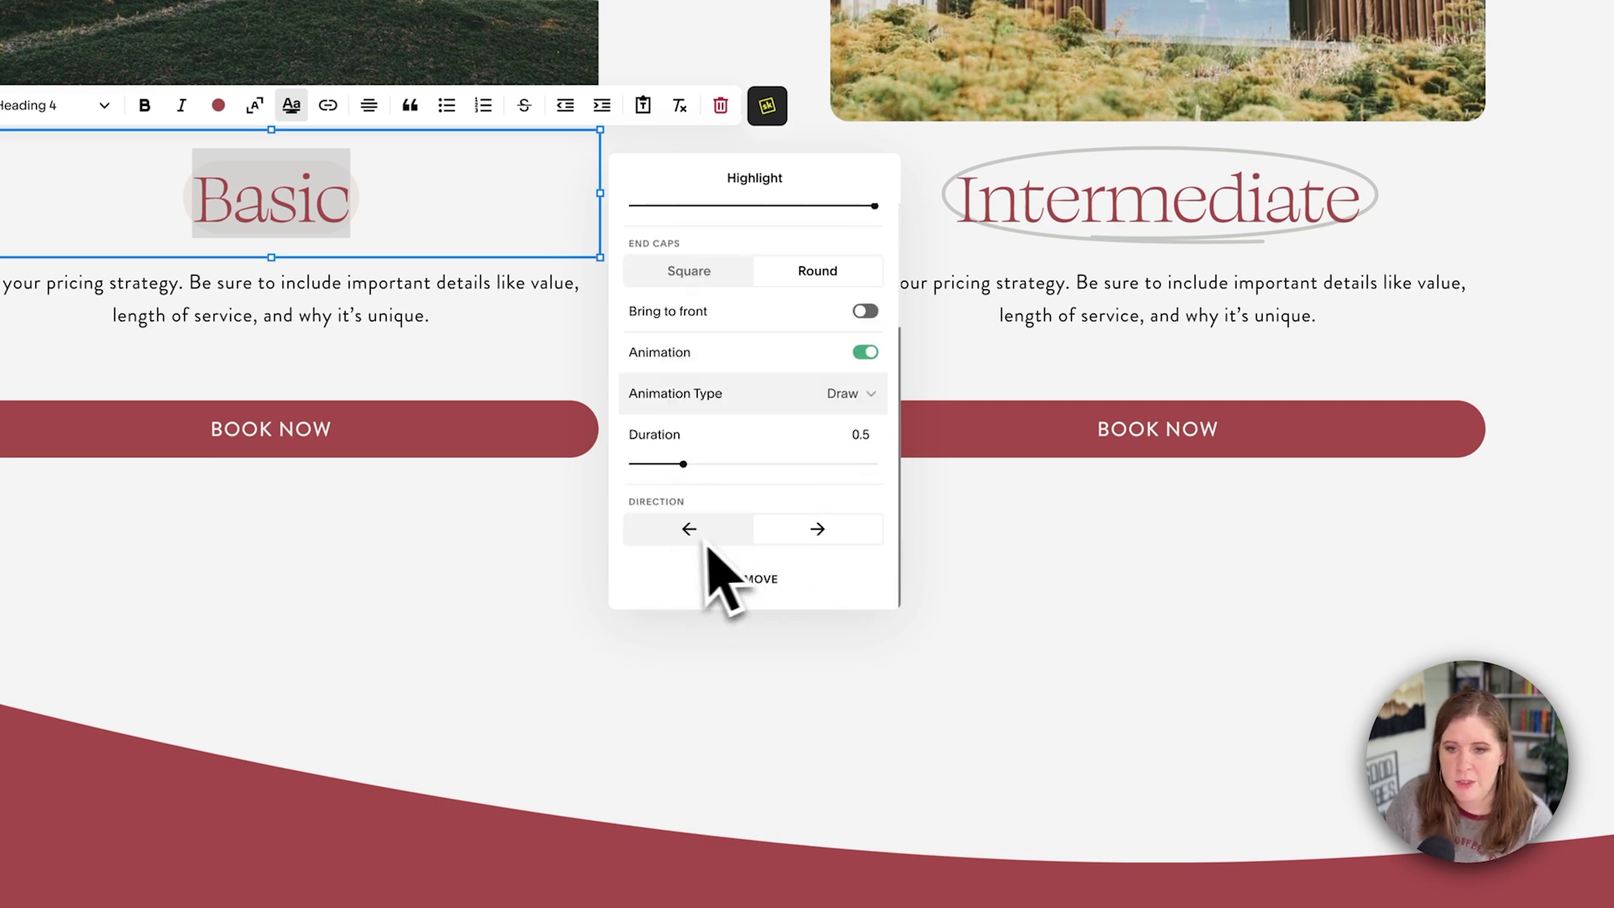
scroll(732, 395, "up", 2)
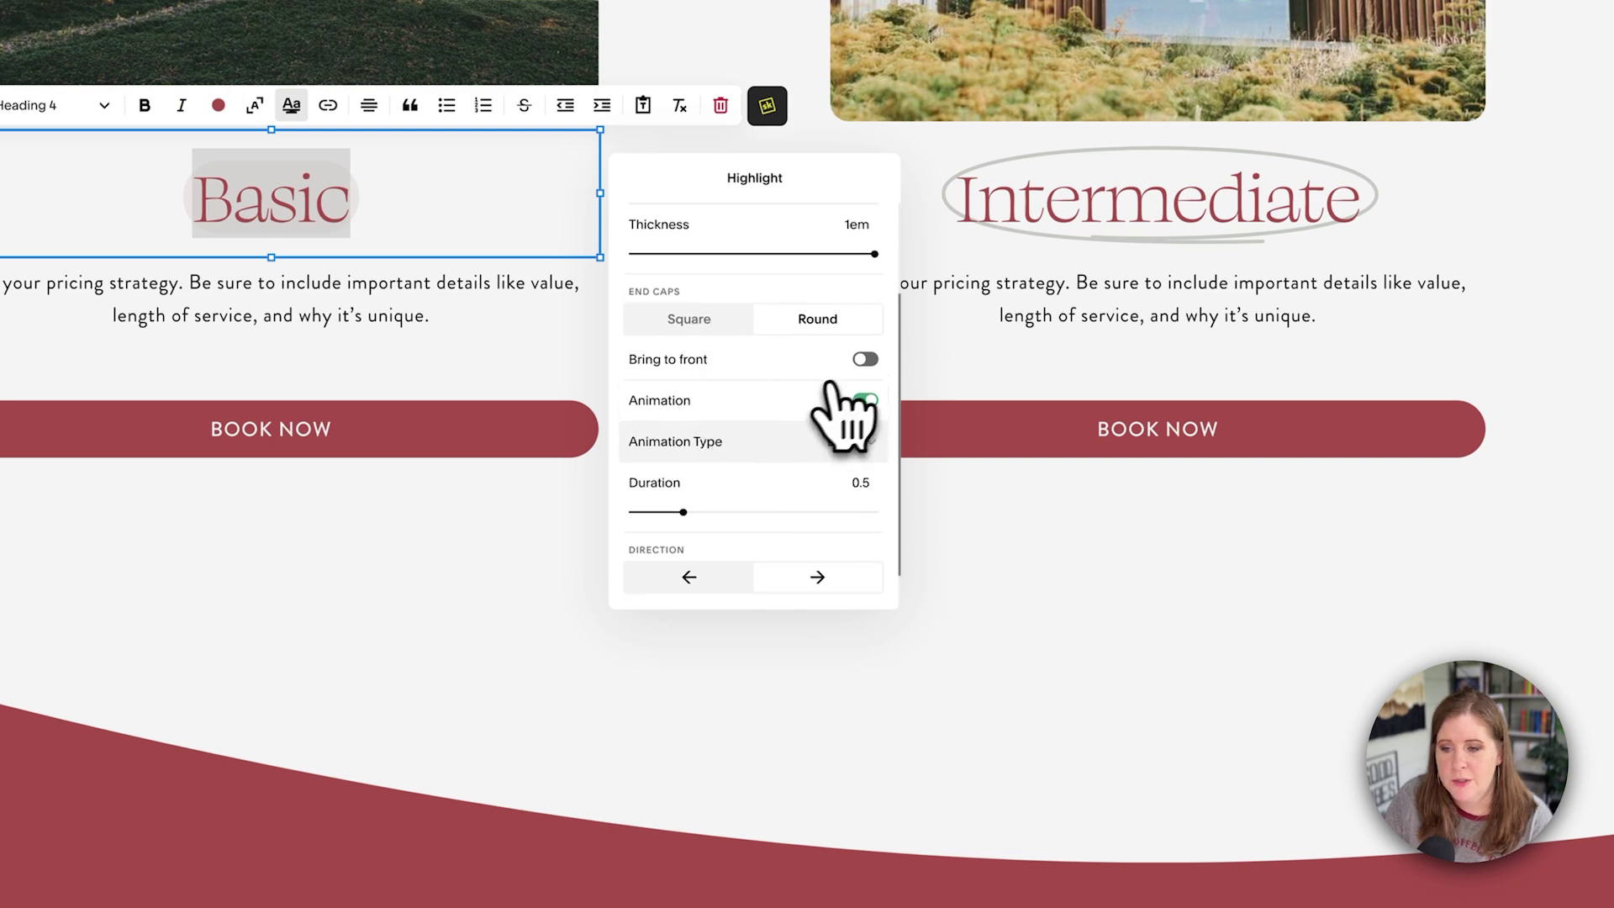
left_click(865, 360)
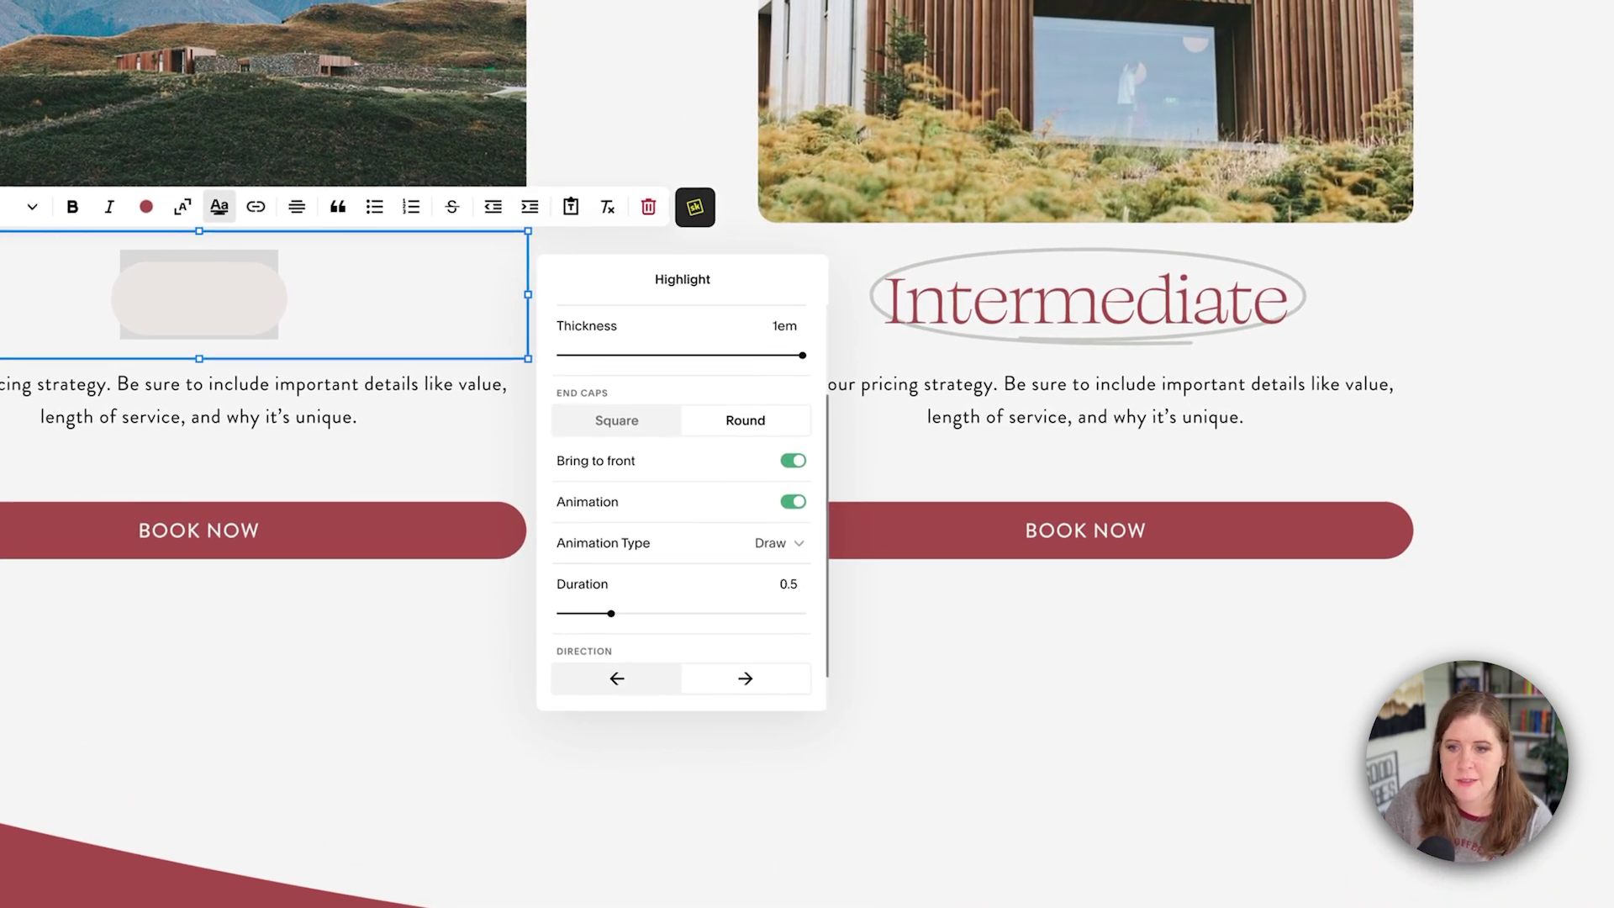
- Try a reduced opacity on the highlight's palette color and restore it to full opacity
scroll(782, 471, "up", 3)
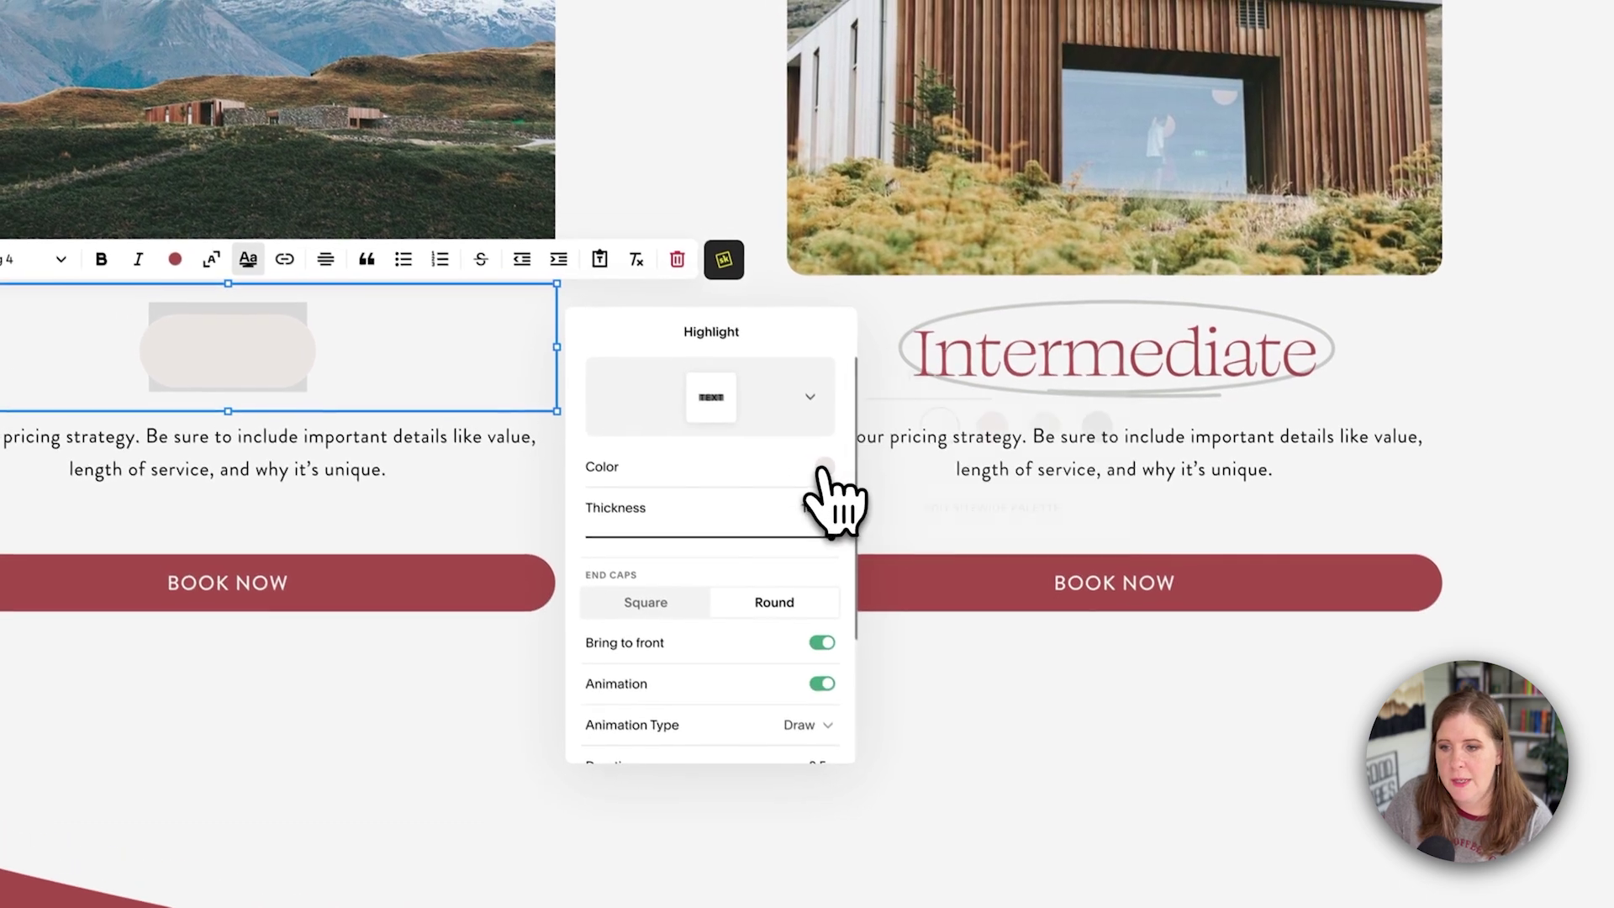
left_click(796, 414)
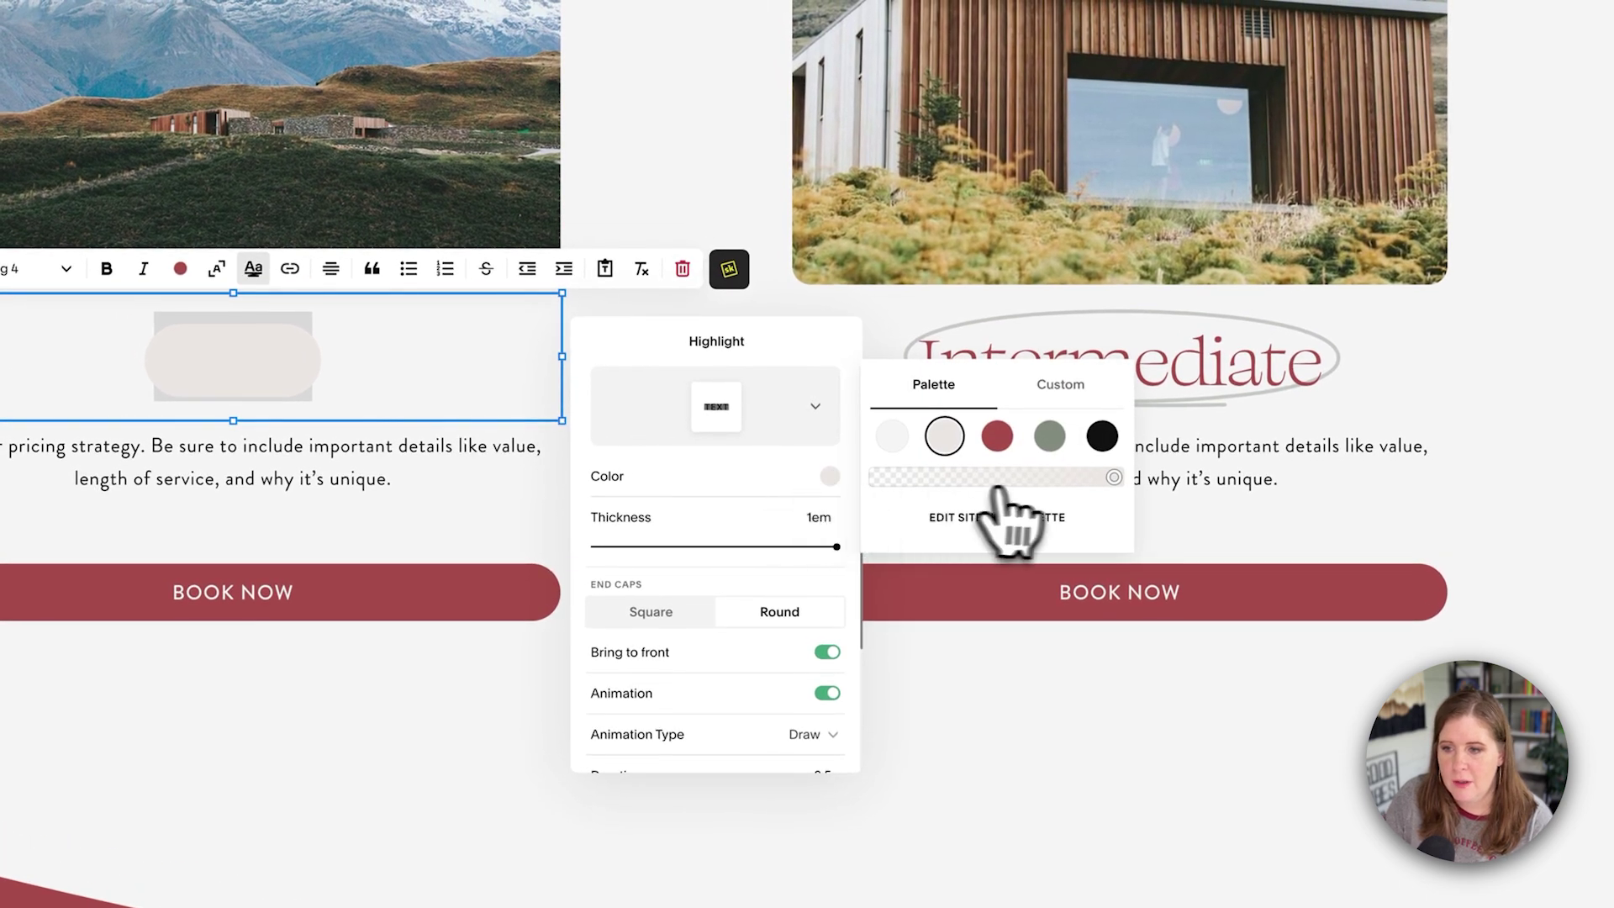
left_click_drag(1113, 477, 951, 476)
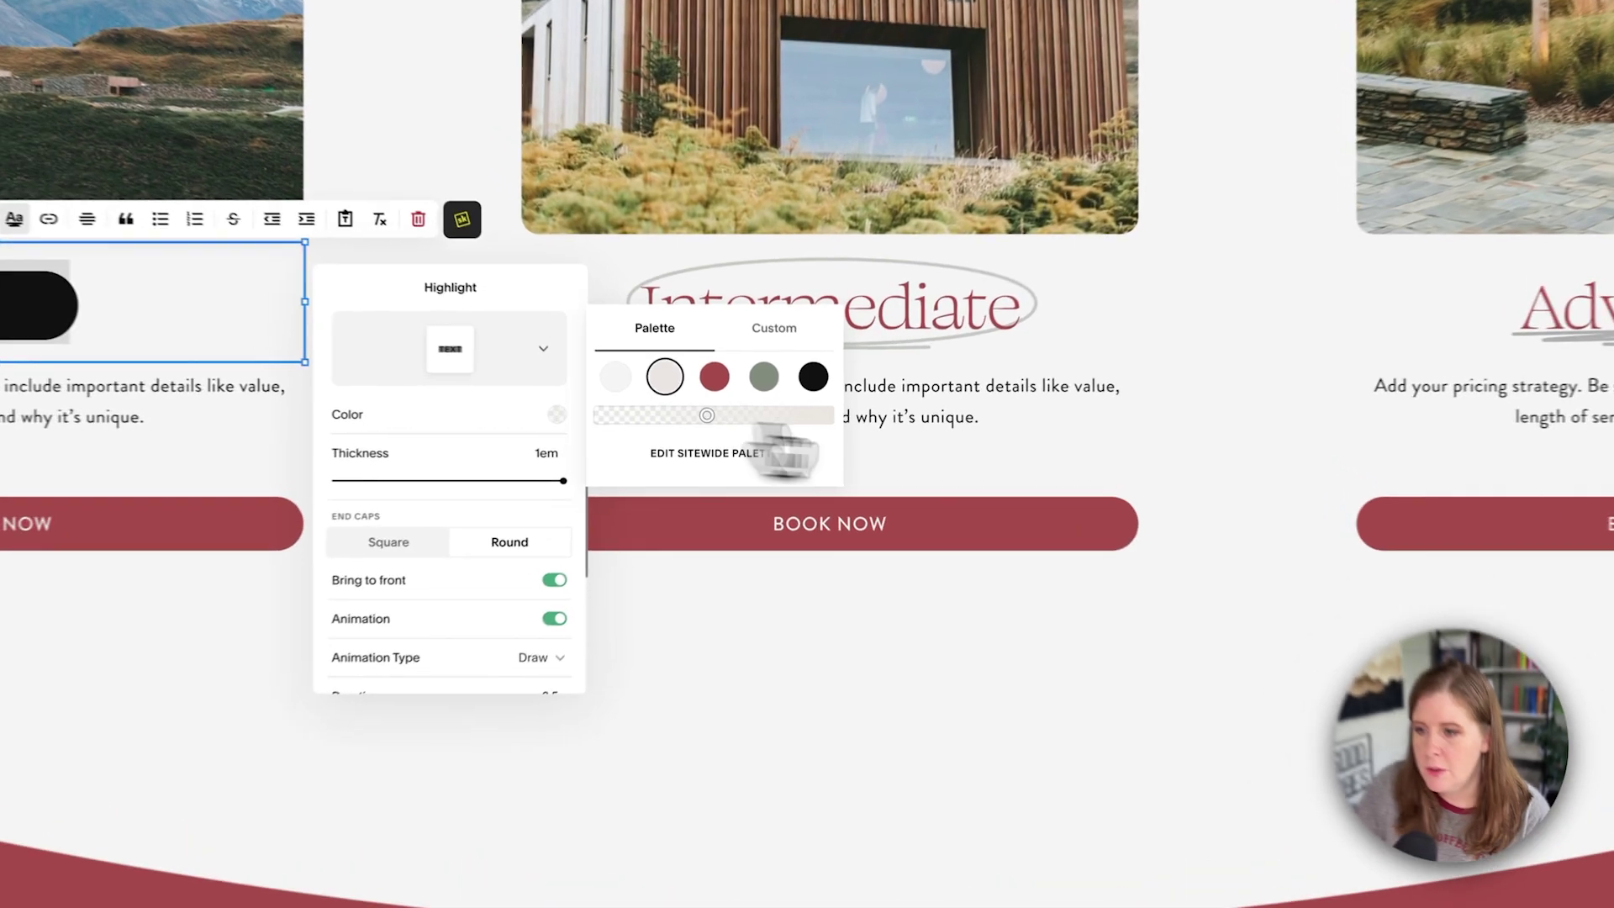
left_click_drag(763, 427, 844, 421)
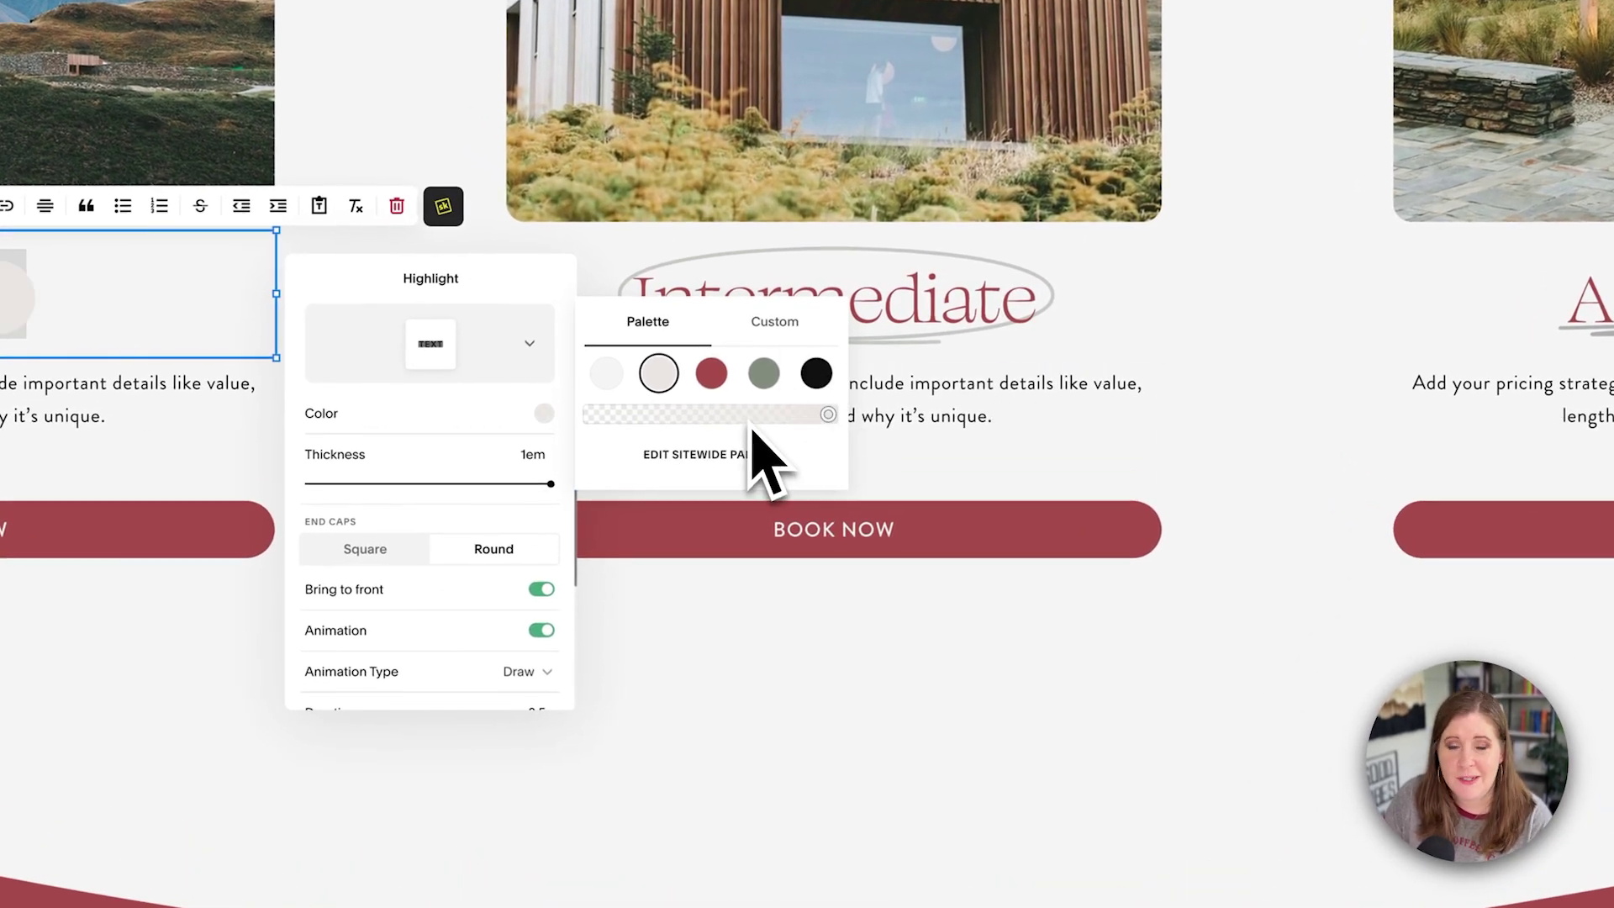
- Switch the highlight to a custom color and set its opacity to 63%
left_click(775, 333)
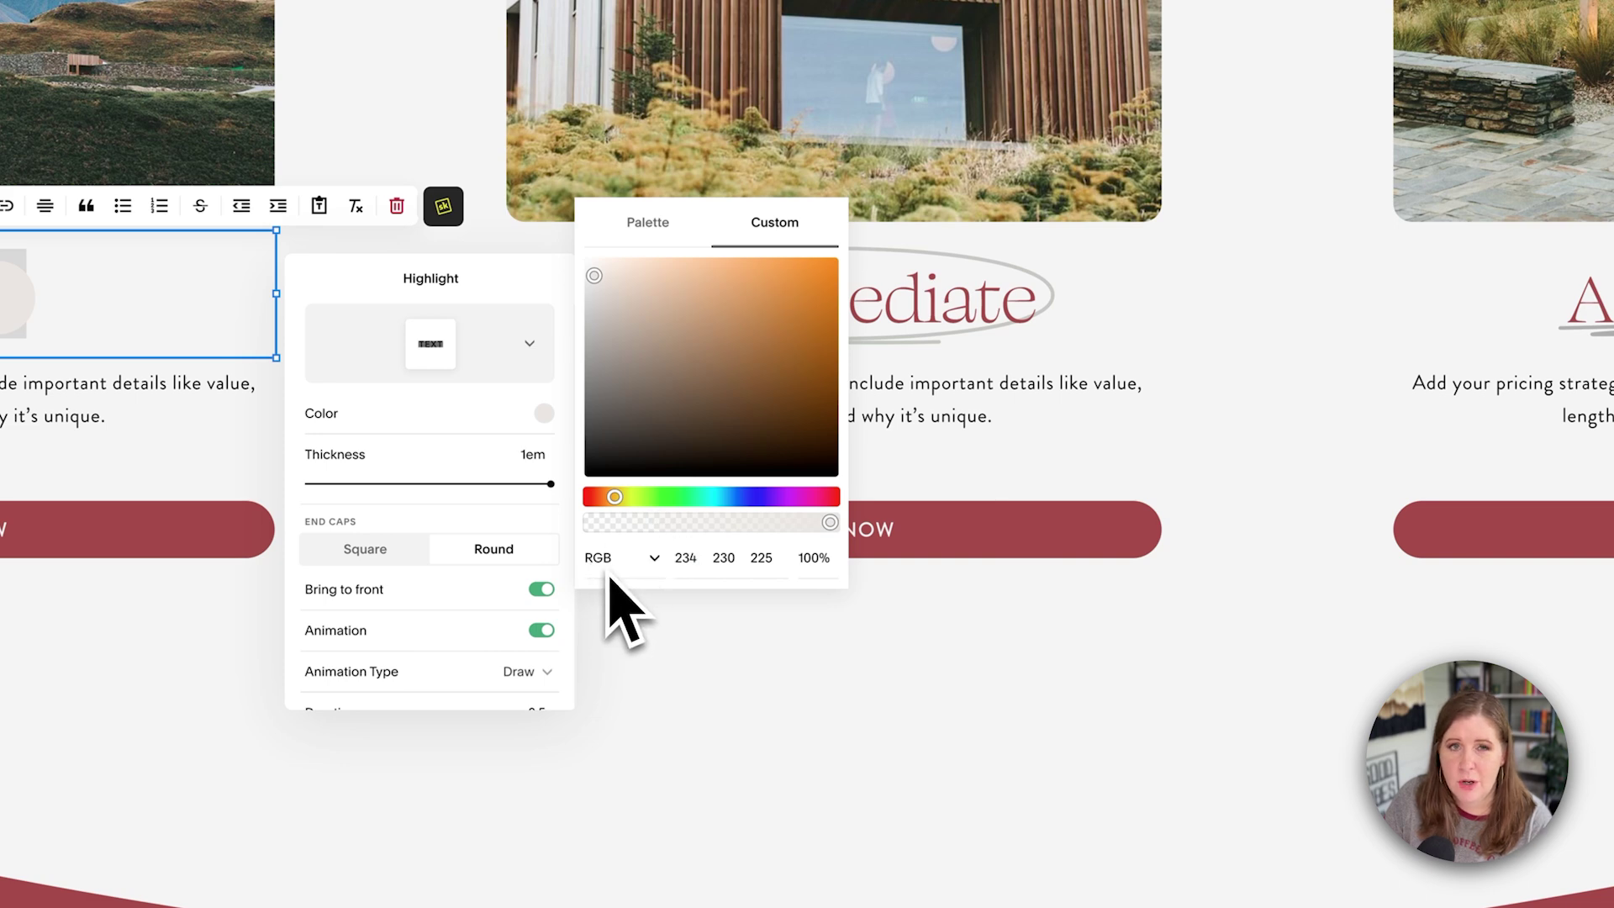
left_click_drag(830, 522, 760, 523)
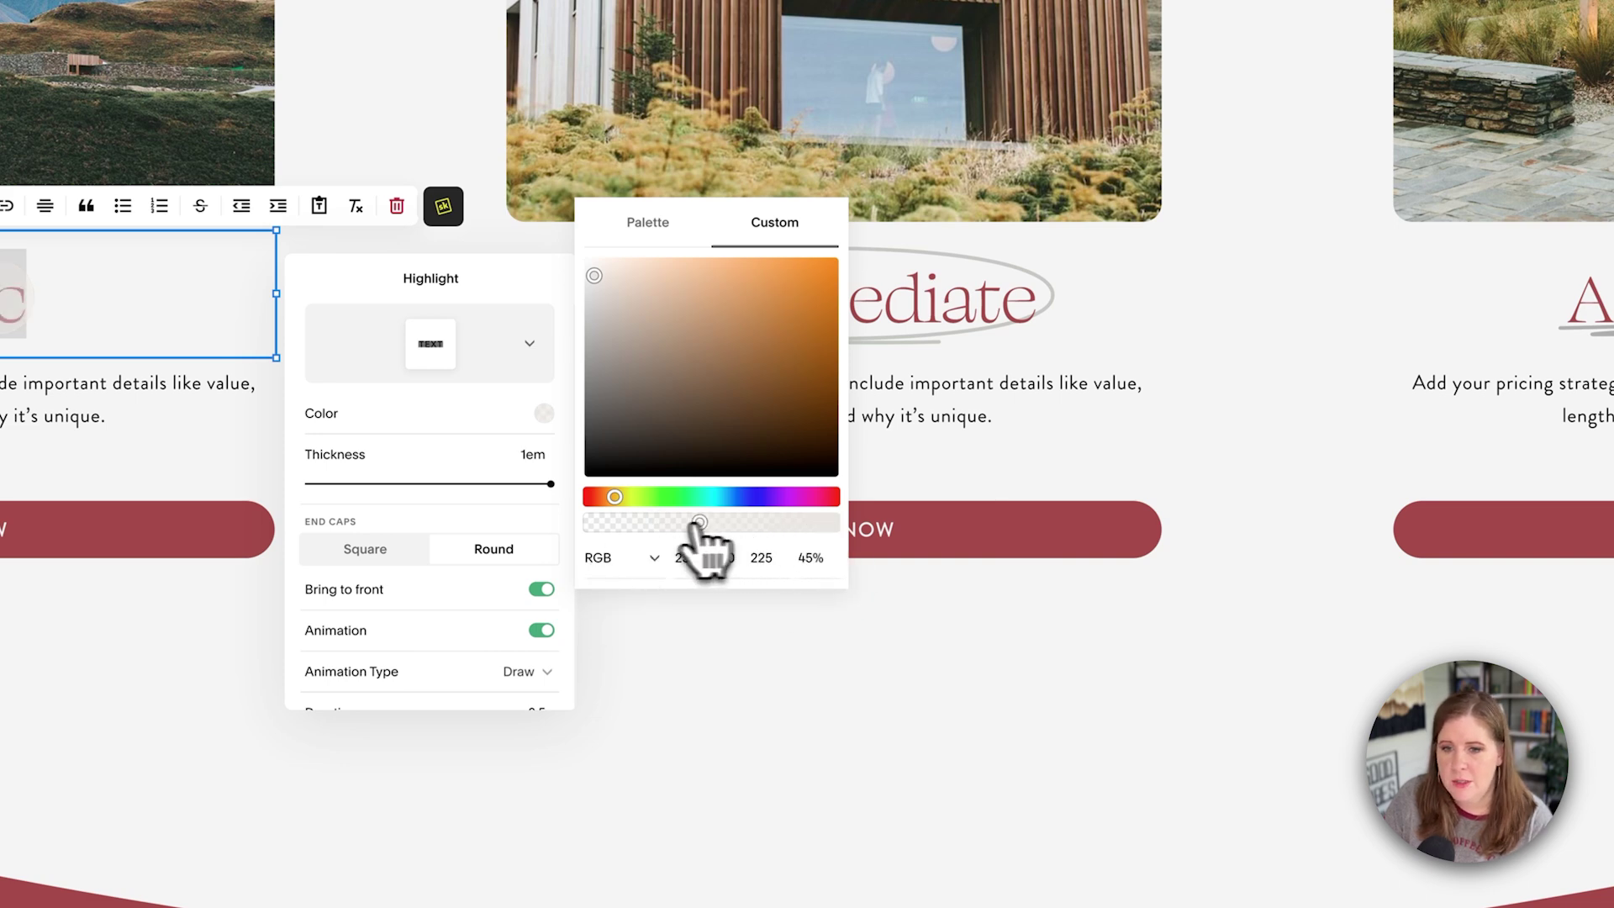
left_click_drag(656, 524, 694, 523)
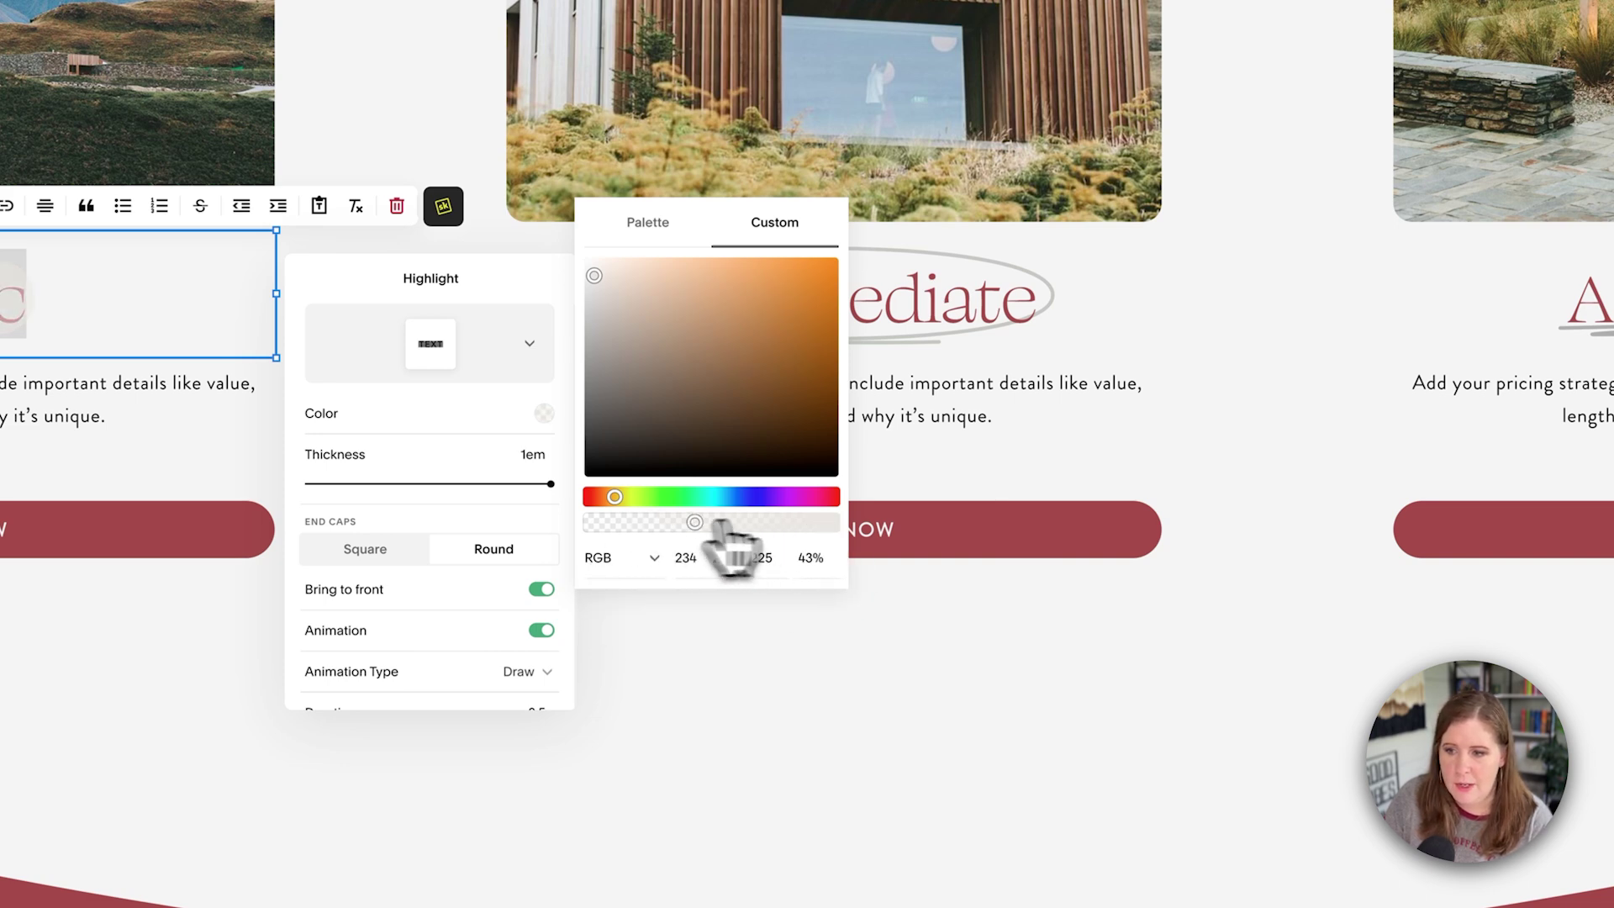
- Switch the custom color's value format to Hex and back to RGB
left_click(624, 551)
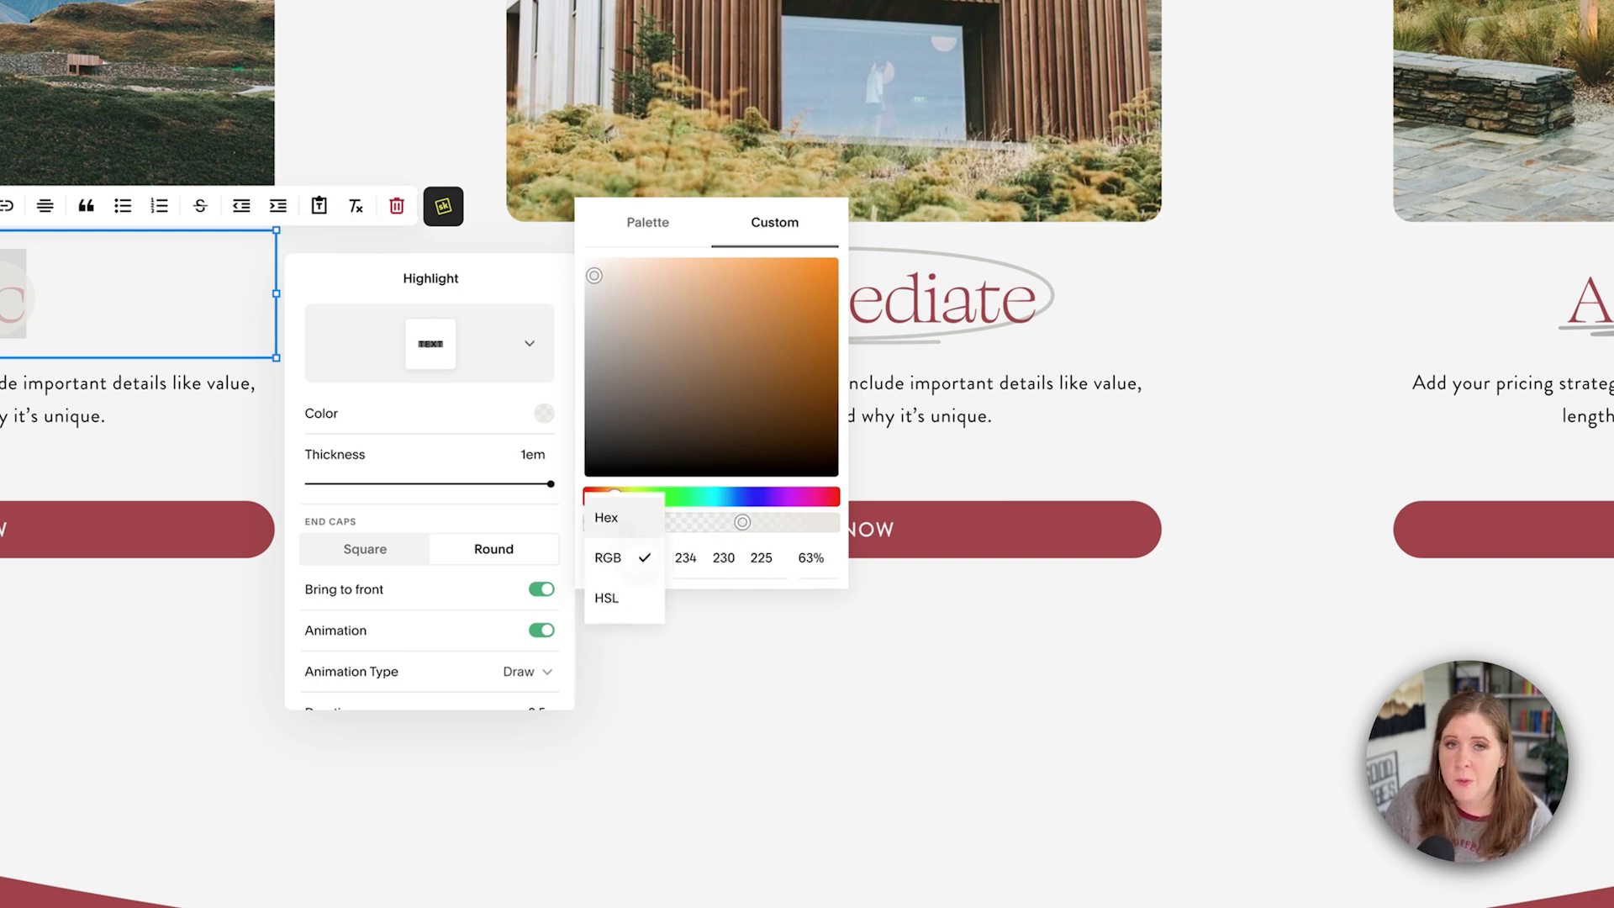
left_click(618, 534)
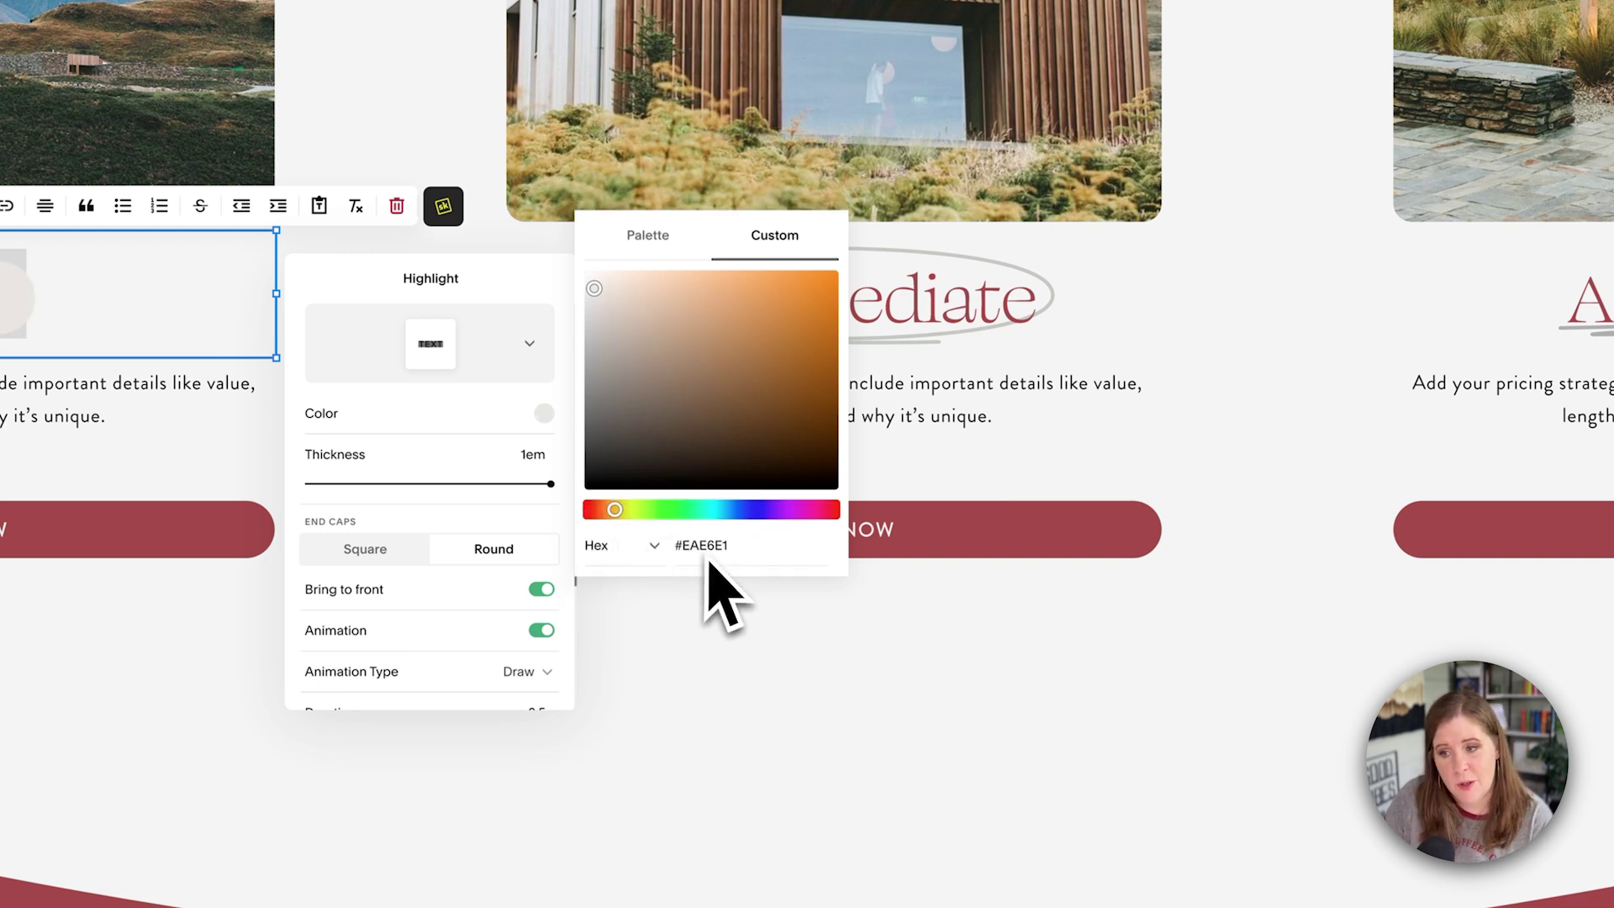
left_click(658, 547)
left_click(646, 580)
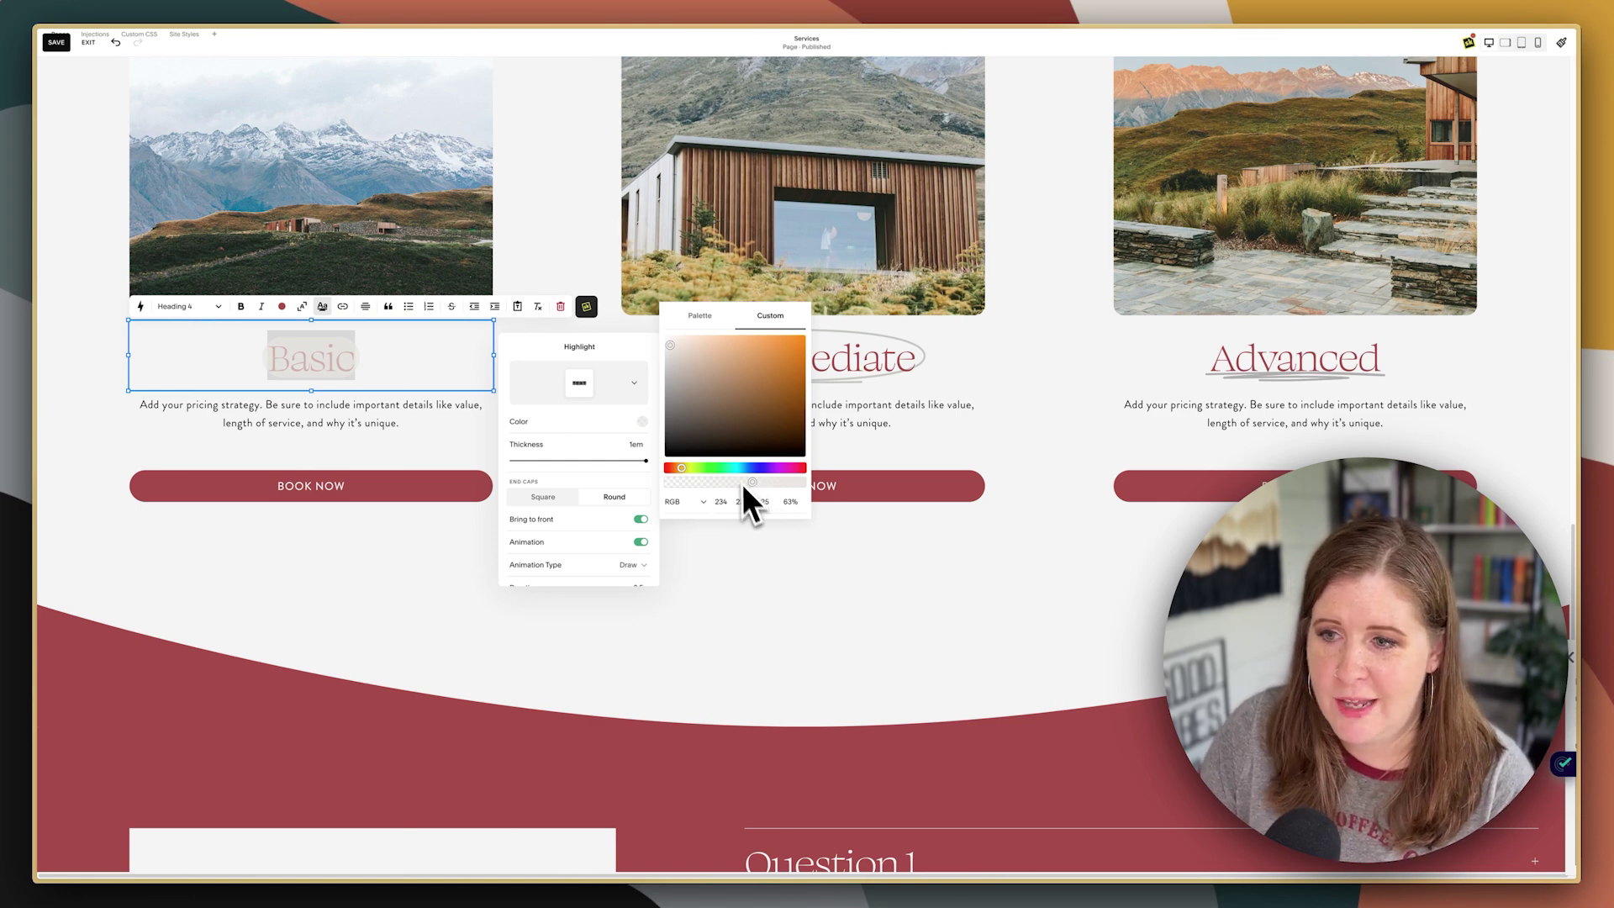
- Set the thickness of the Basic heading's underline highlight to 0.05em
left_click(367, 384)
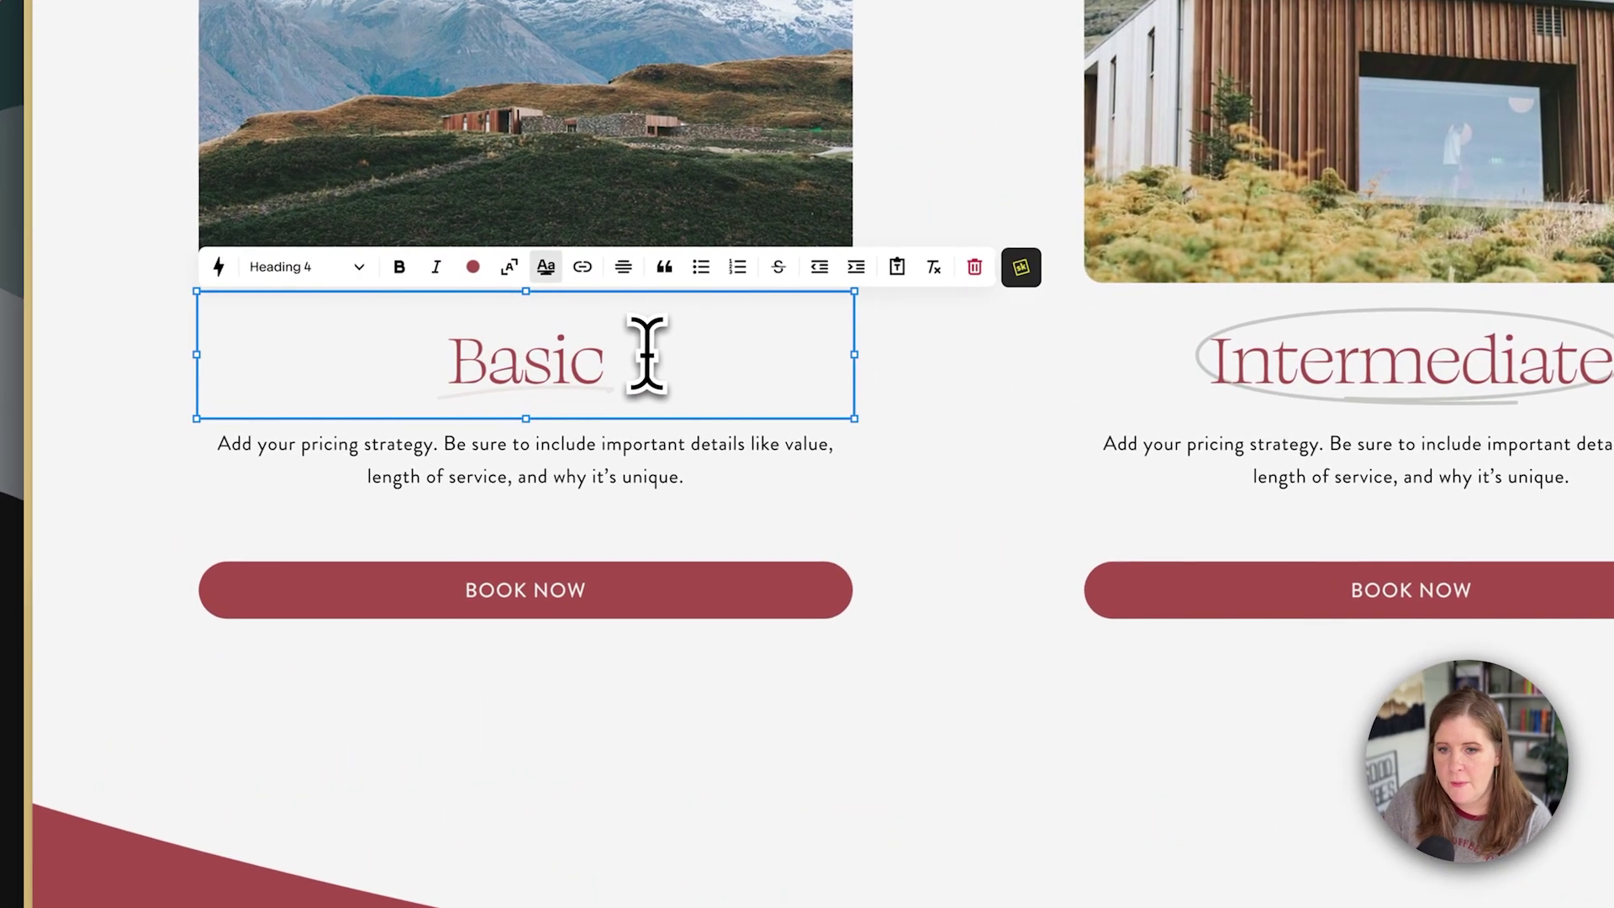
left_click_drag(648, 353, 317, 353)
left_click(544, 267)
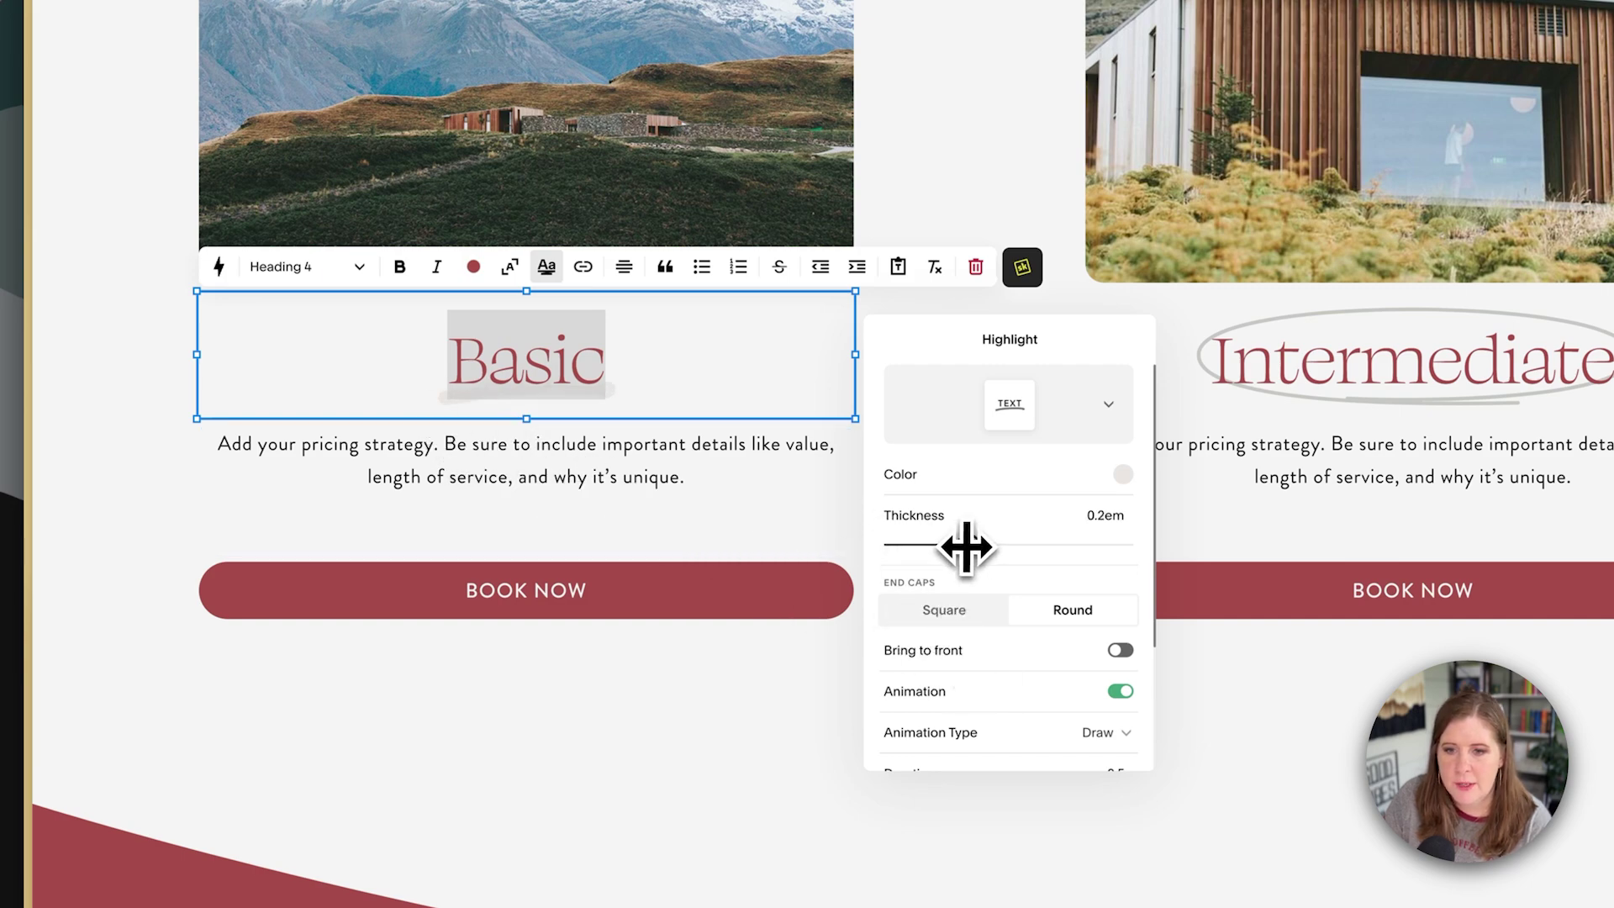
left_click_drag(1035, 546, 868, 547)
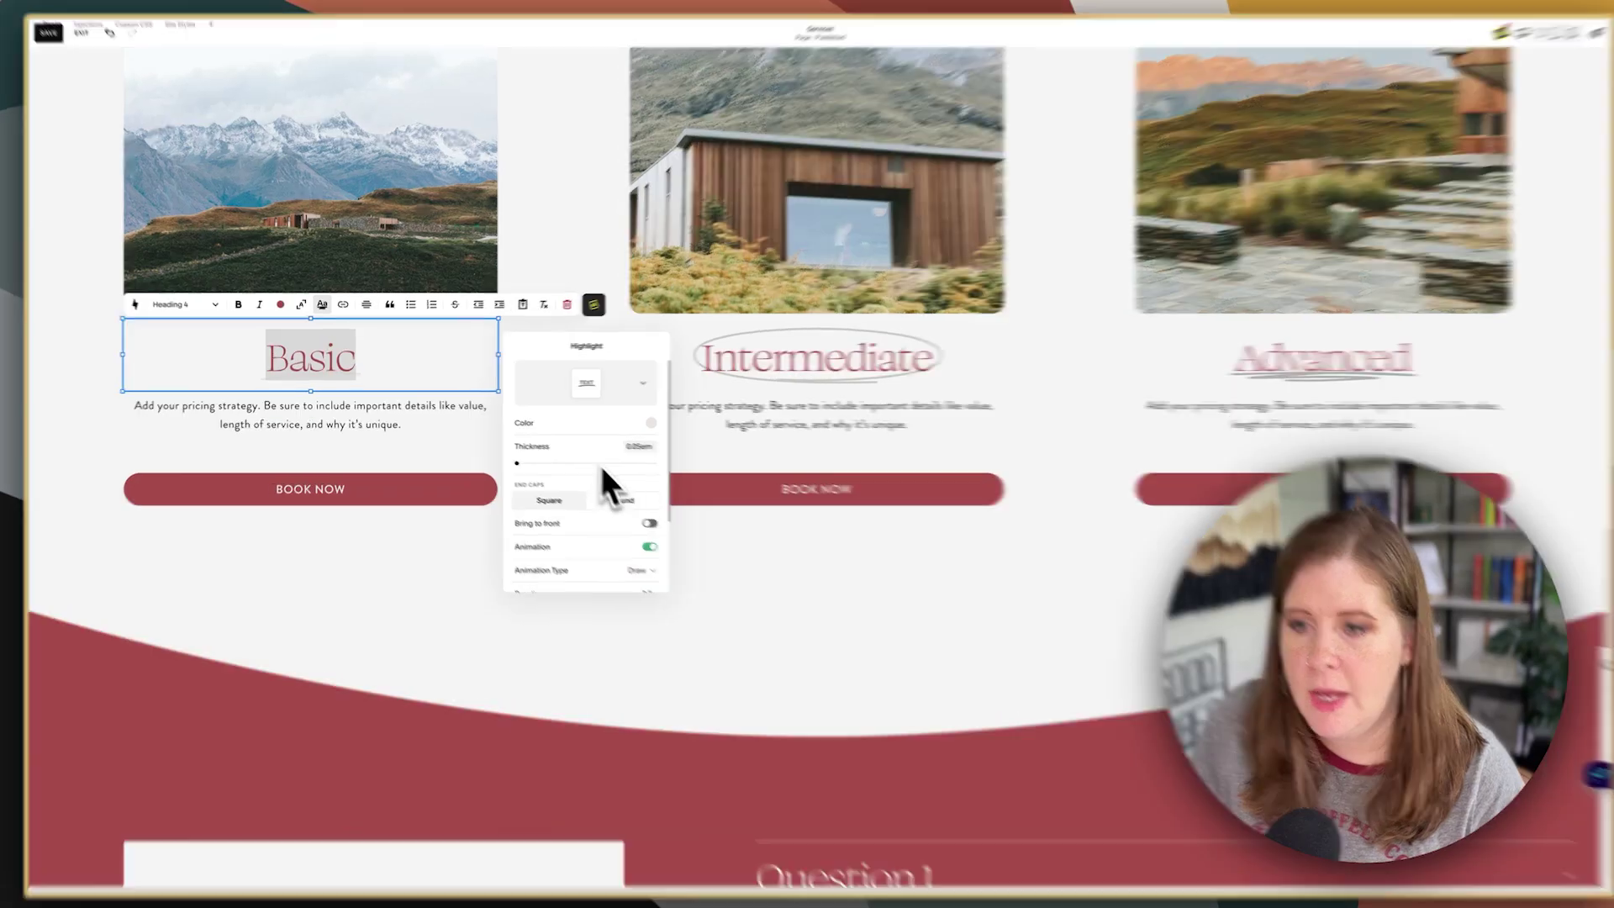
- Give the Intermediate heading a thicker circle highlight and set its draw animation duration to 2
left_click(1093, 492)
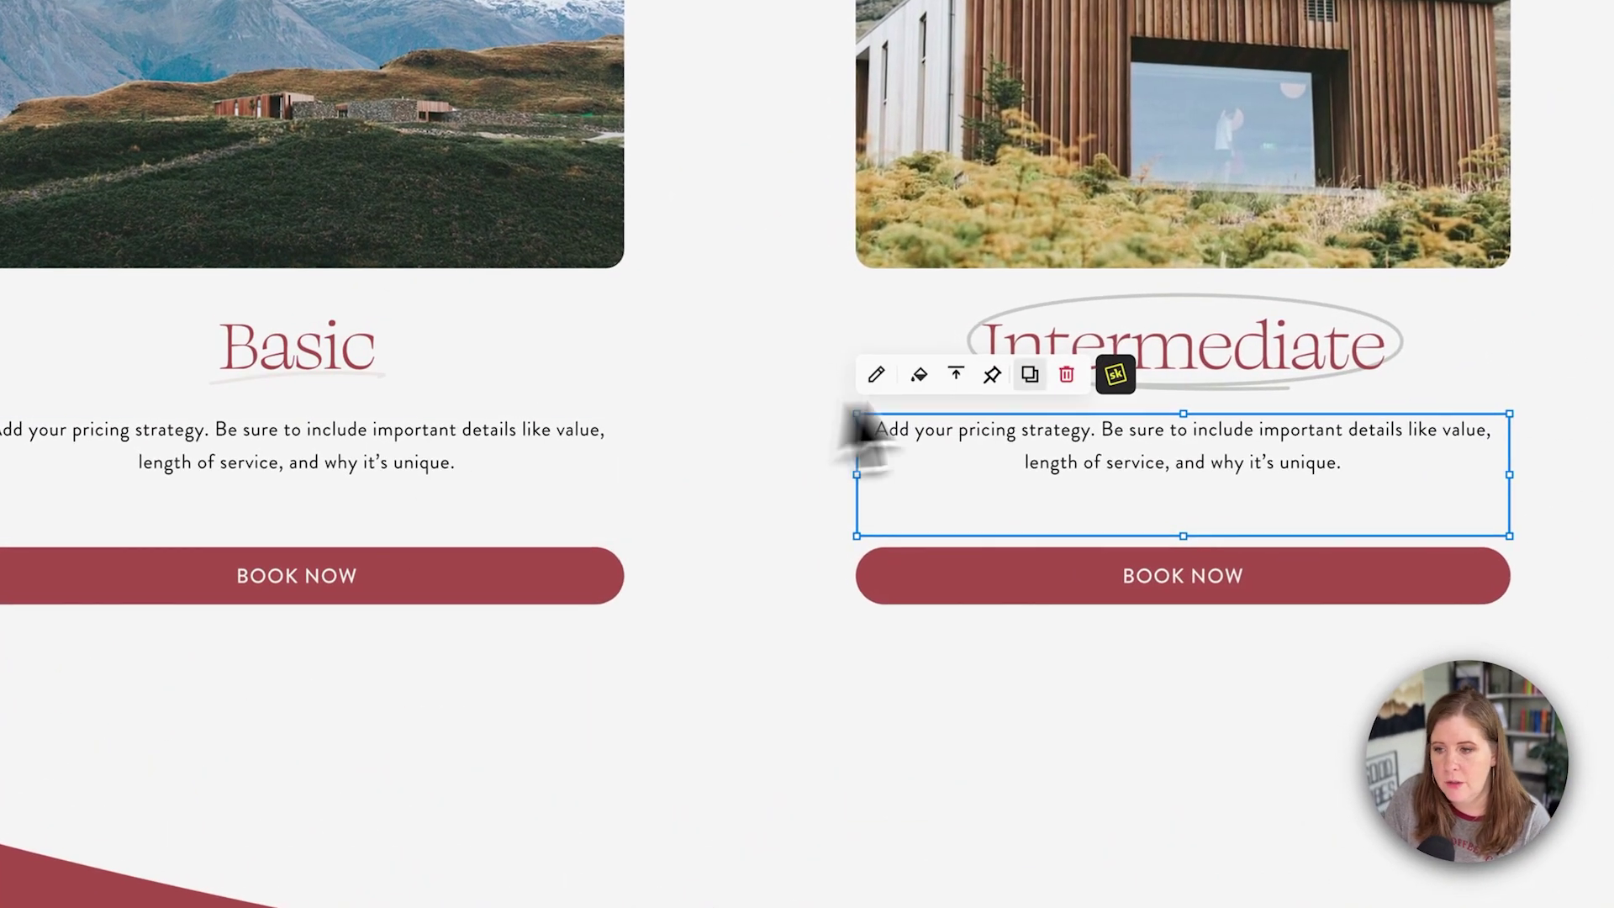
left_click(1099, 323)
left_click_drag(1299, 338, 928, 344)
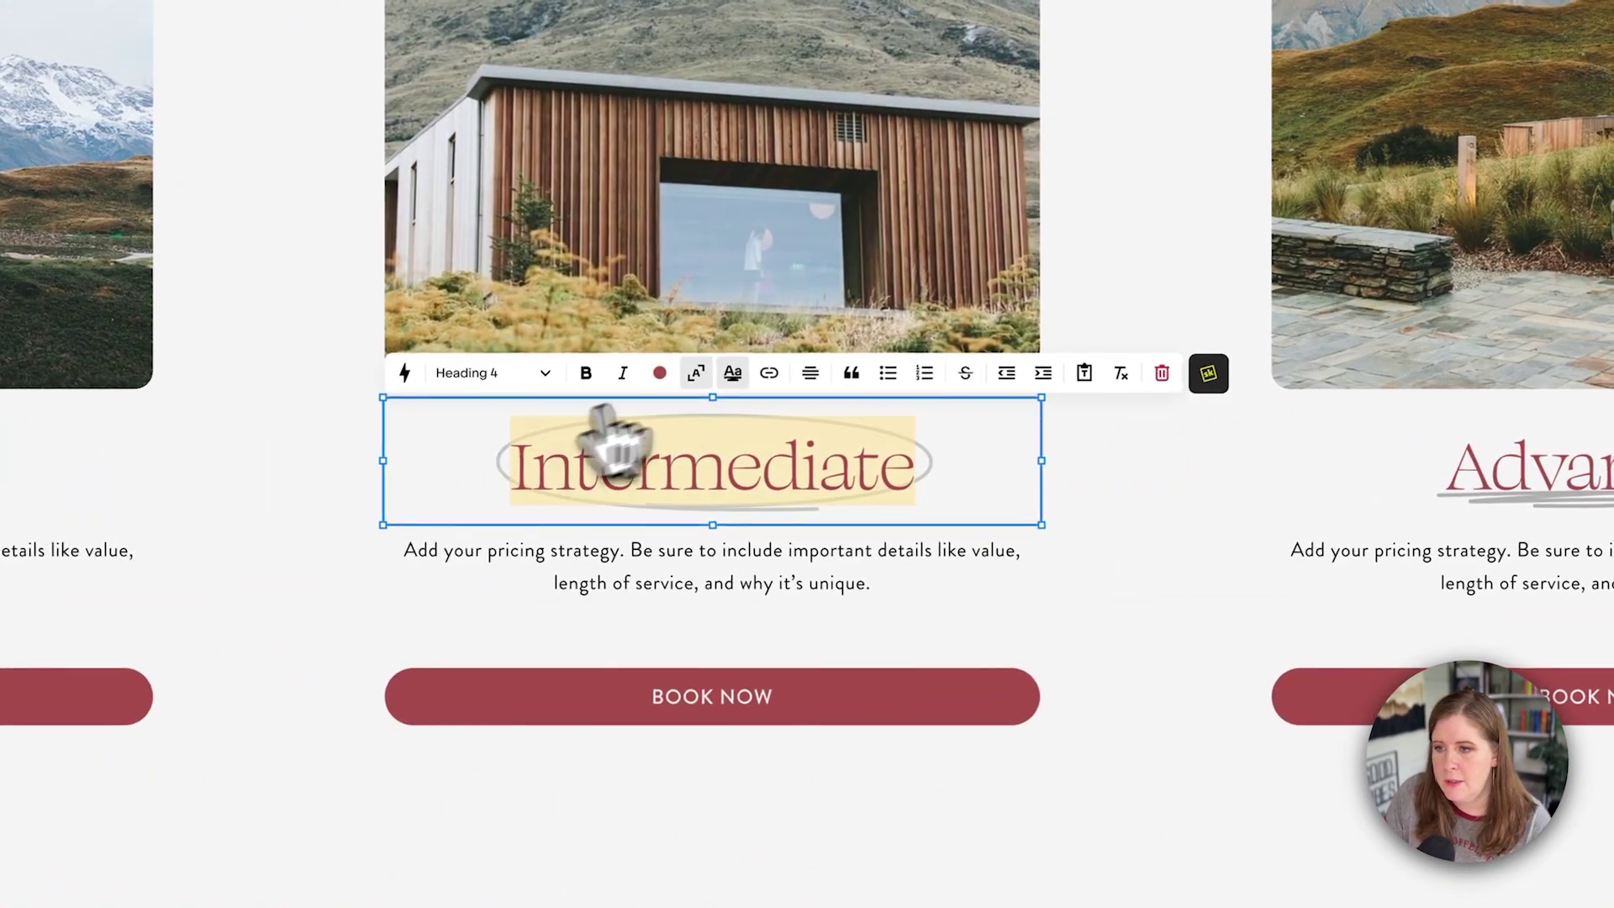
left_click(735, 374)
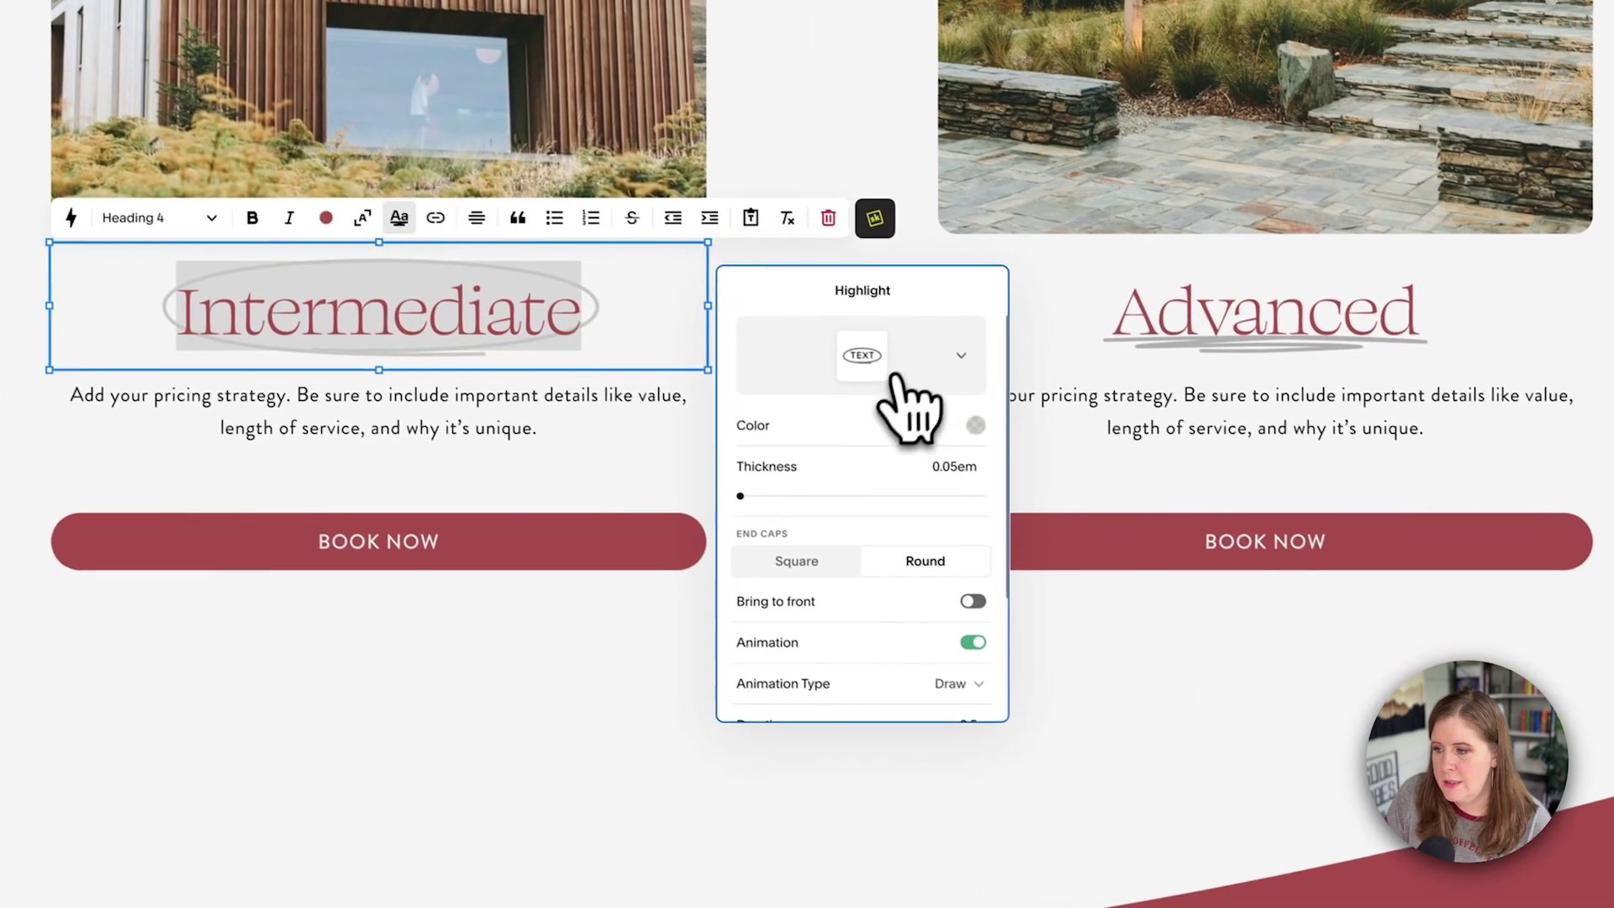
left_click(852, 360)
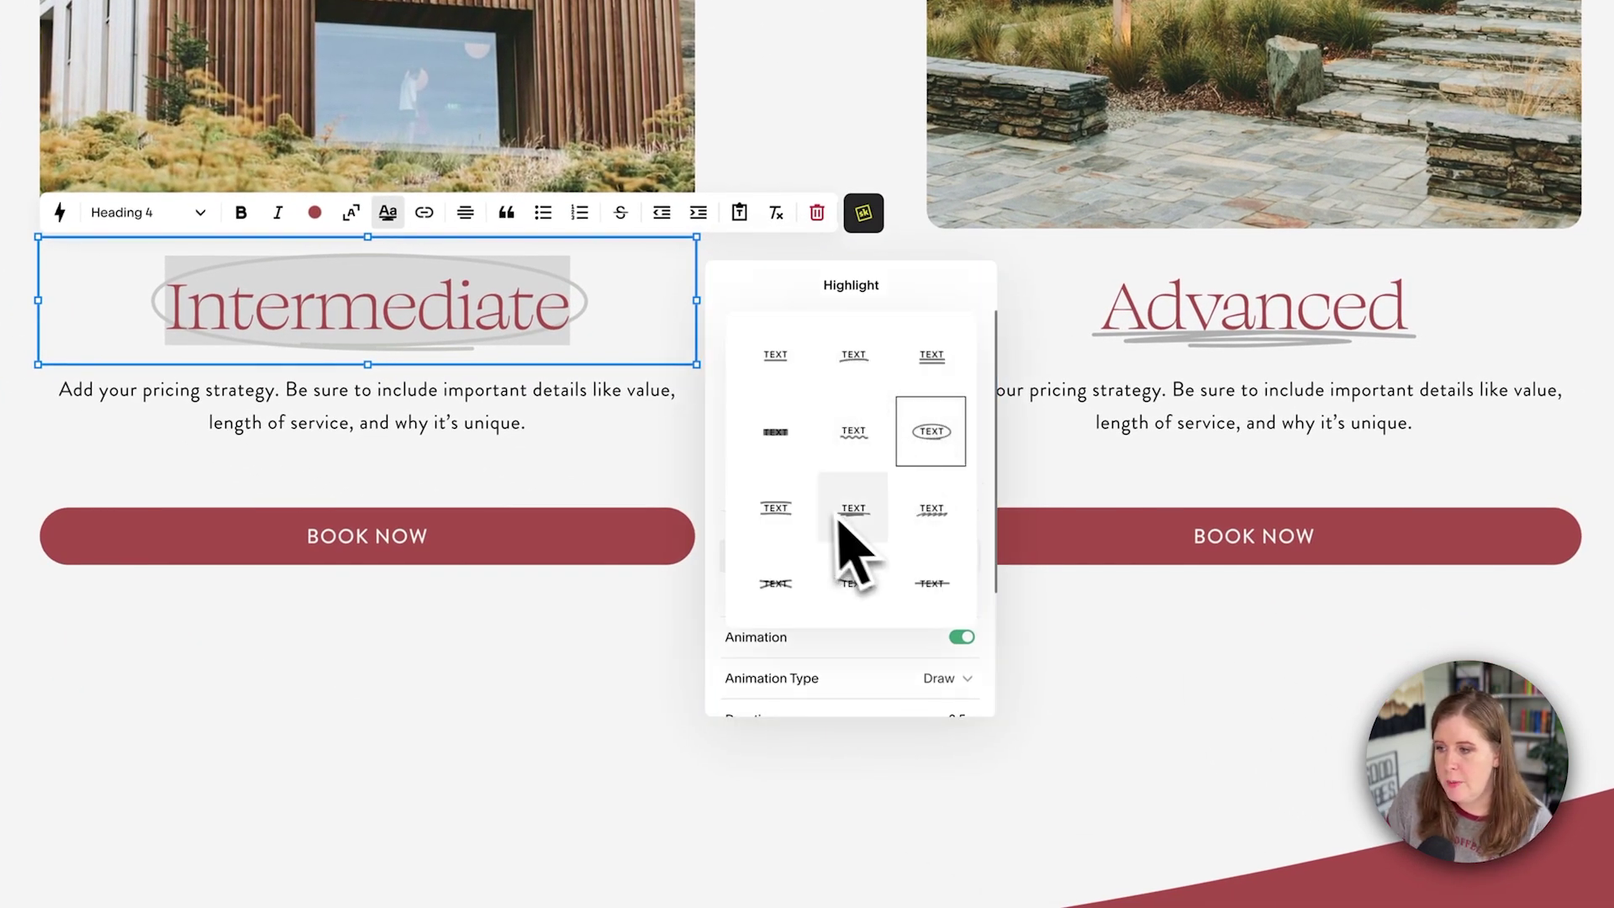
left_click(931, 433)
scroll(878, 403, "down", 2)
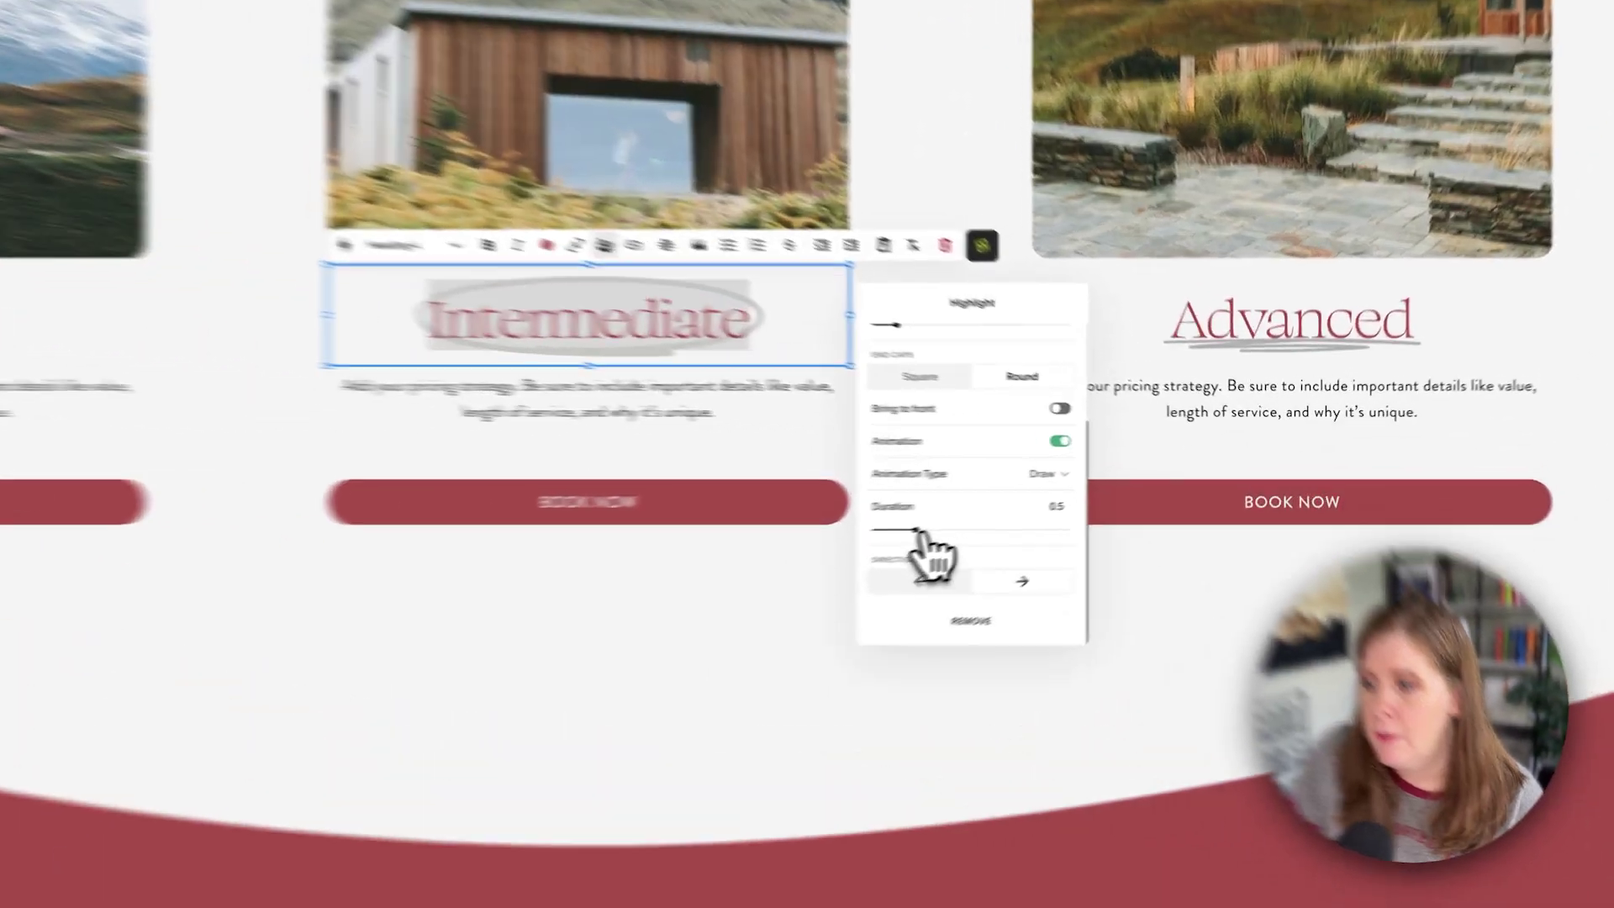
mouse_move(918, 529)
left_mouse_down()
mouse_move(1027, 529)
mouse_move(972, 548)
mouse_move(1008, 556)
left_mouse_up()
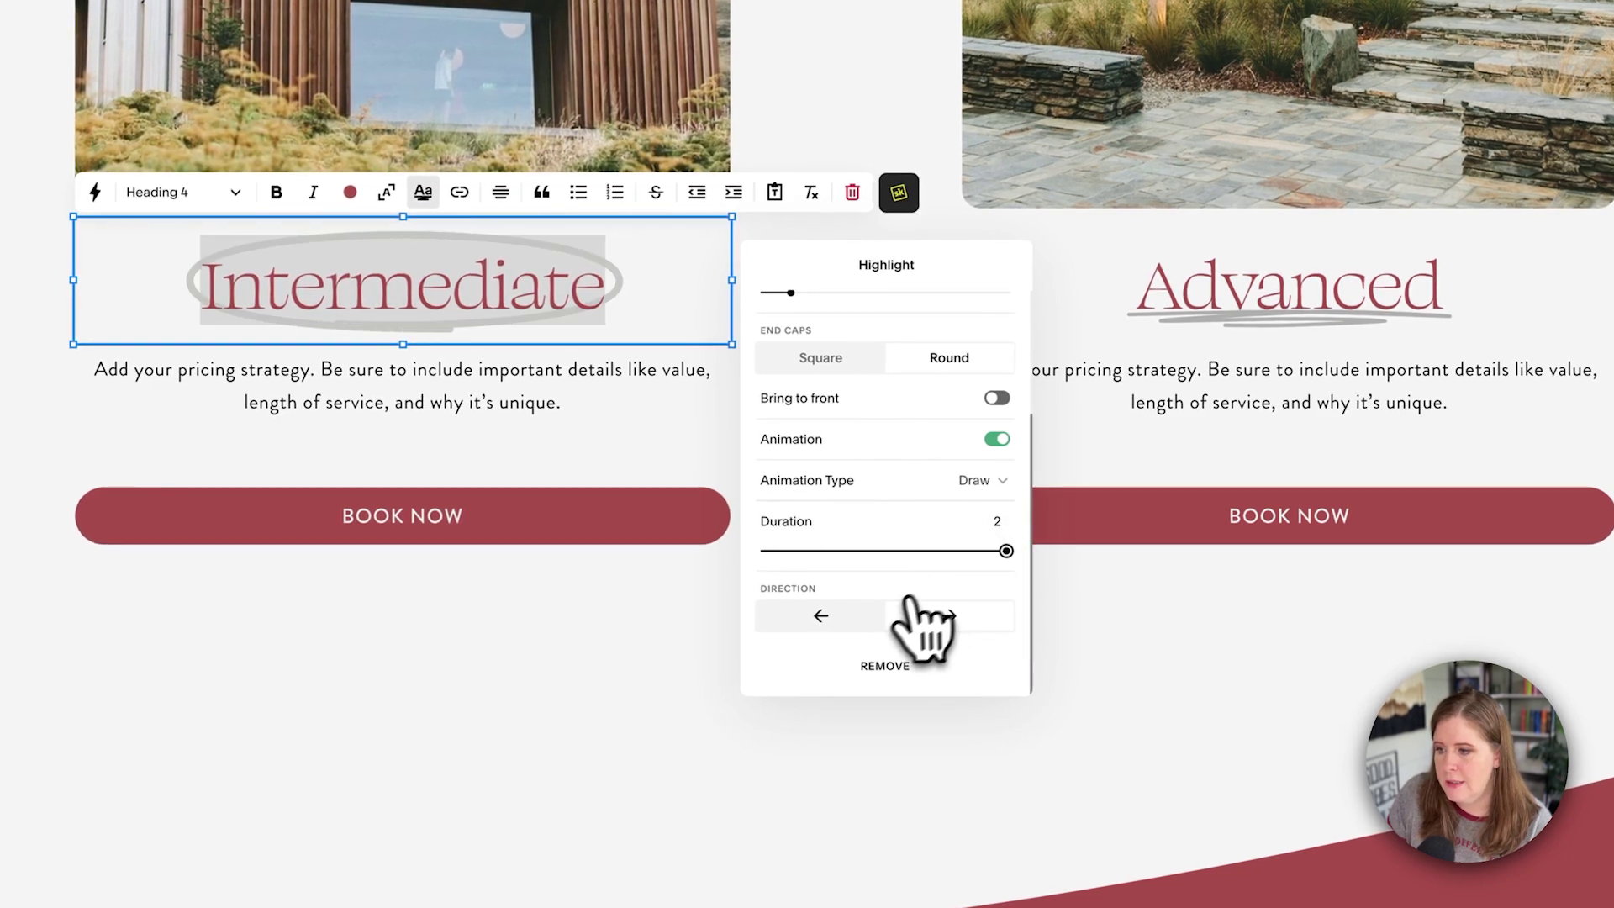
- Try the reversed draw direction on the Intermediate heading's circle highlight, restore the forward direction, and set the thickness to 0.05em
left_click(866, 618)
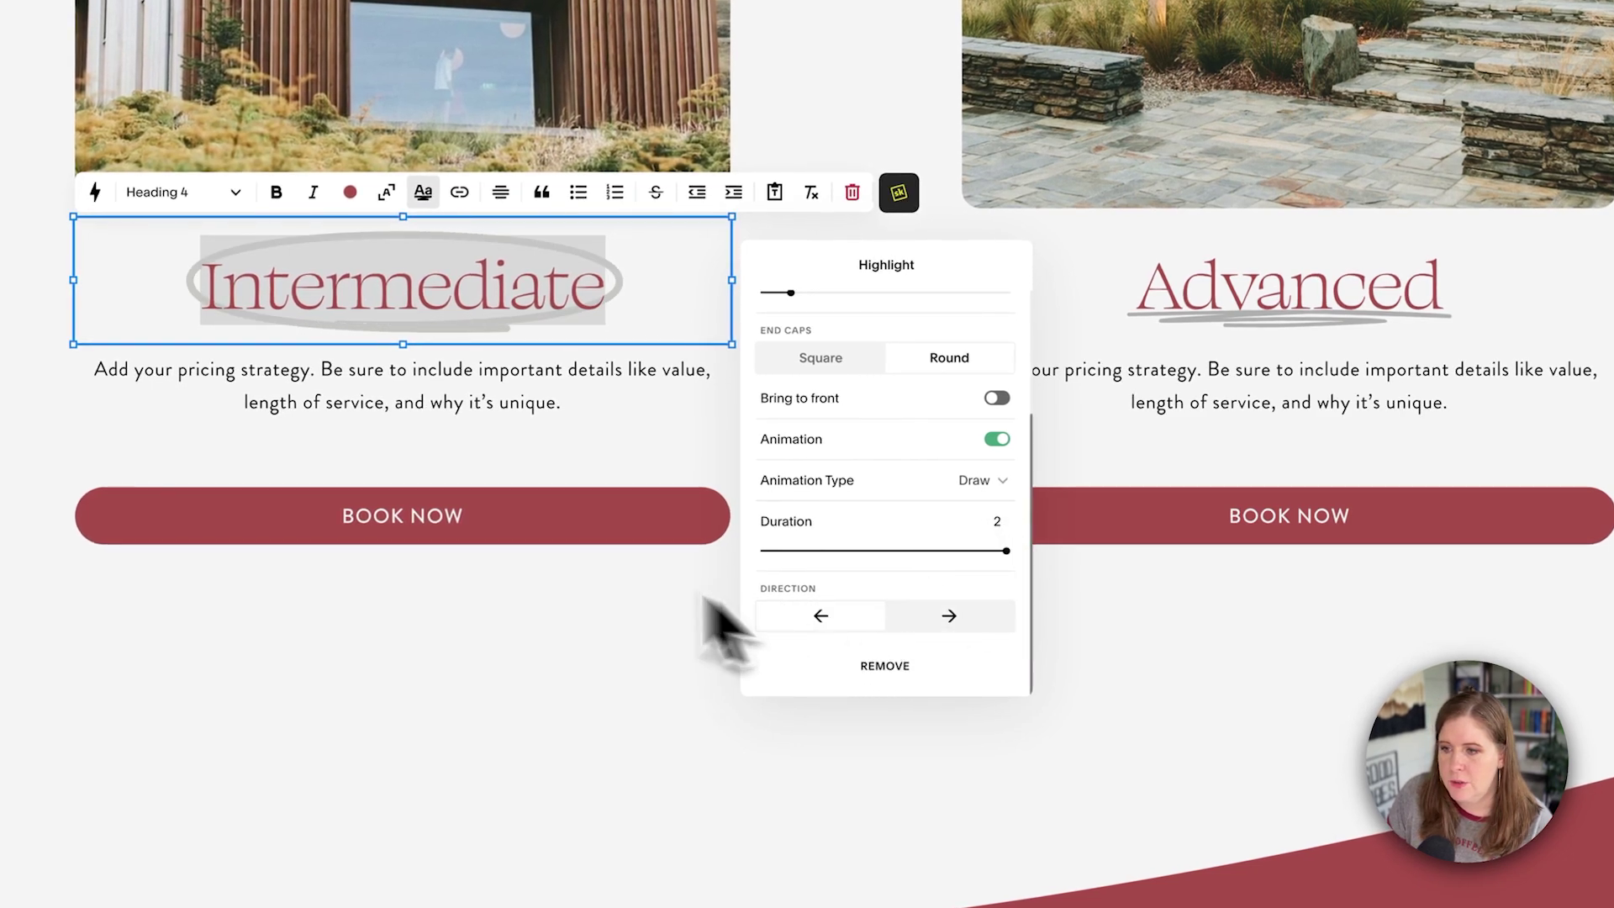
left_click(935, 618)
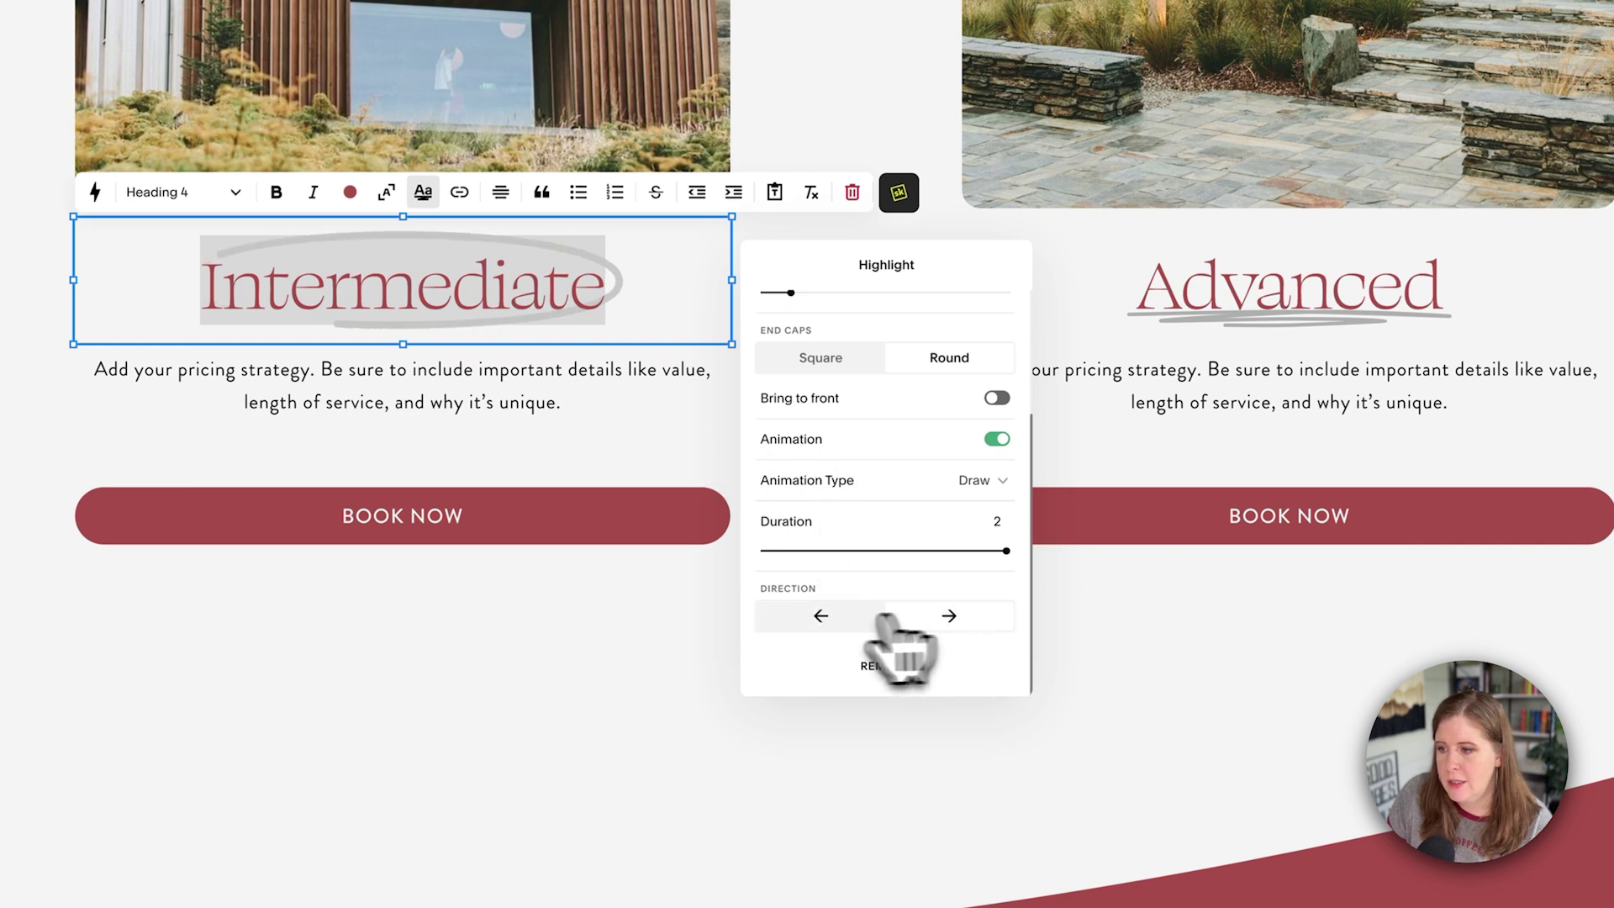
scroll(789, 349, "up", 1)
left_click_drag(789, 349, 763, 351)
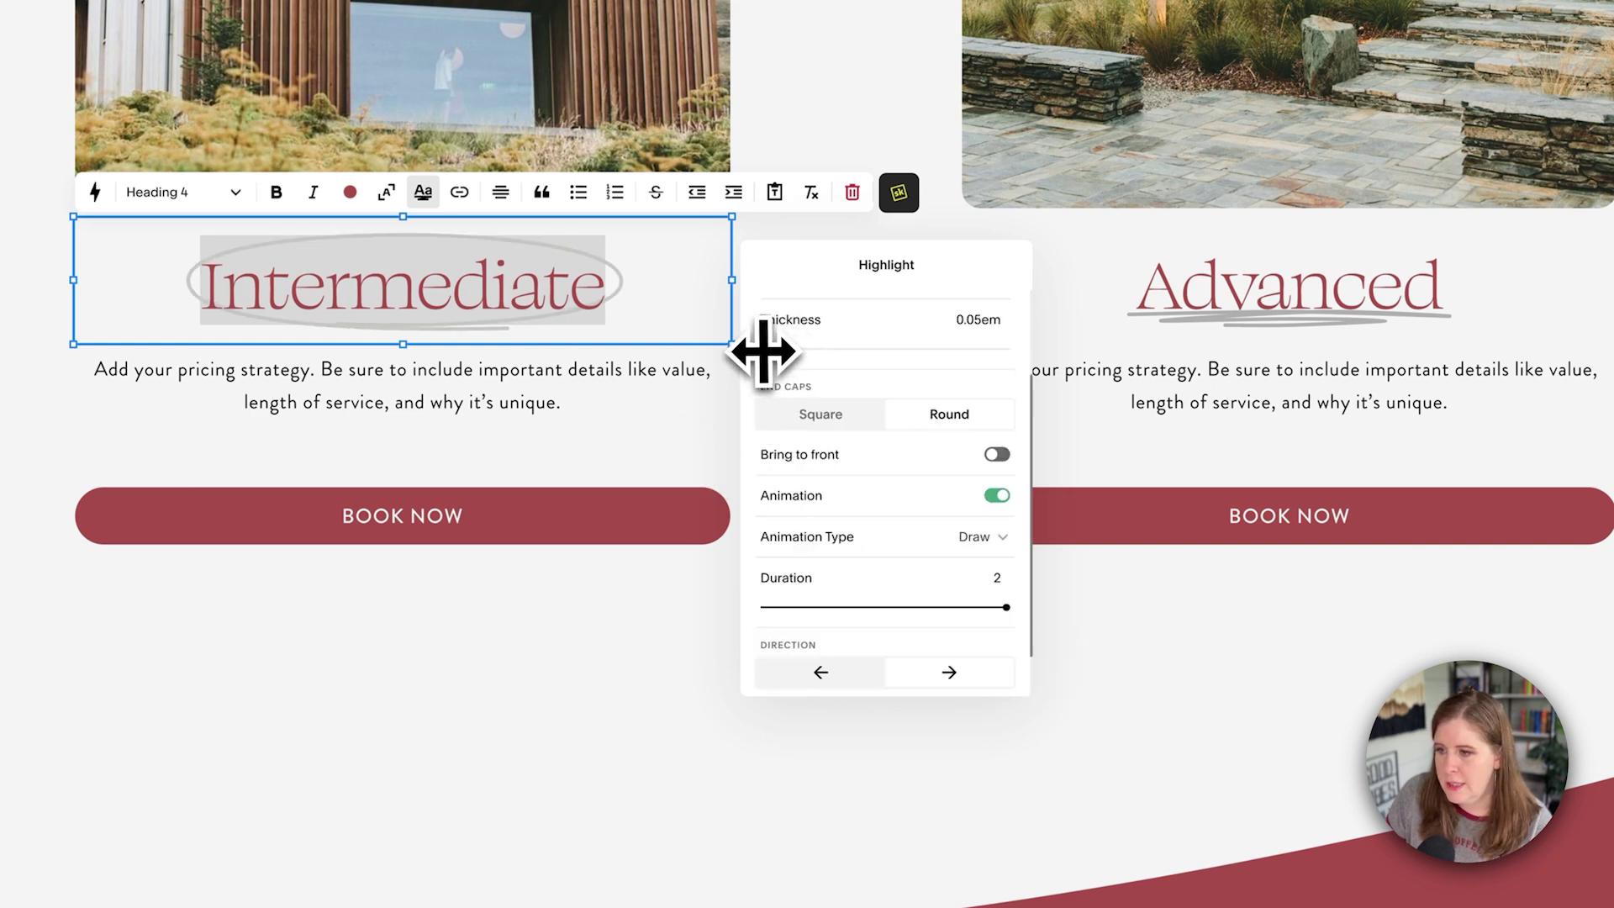
left_click(1178, 655)
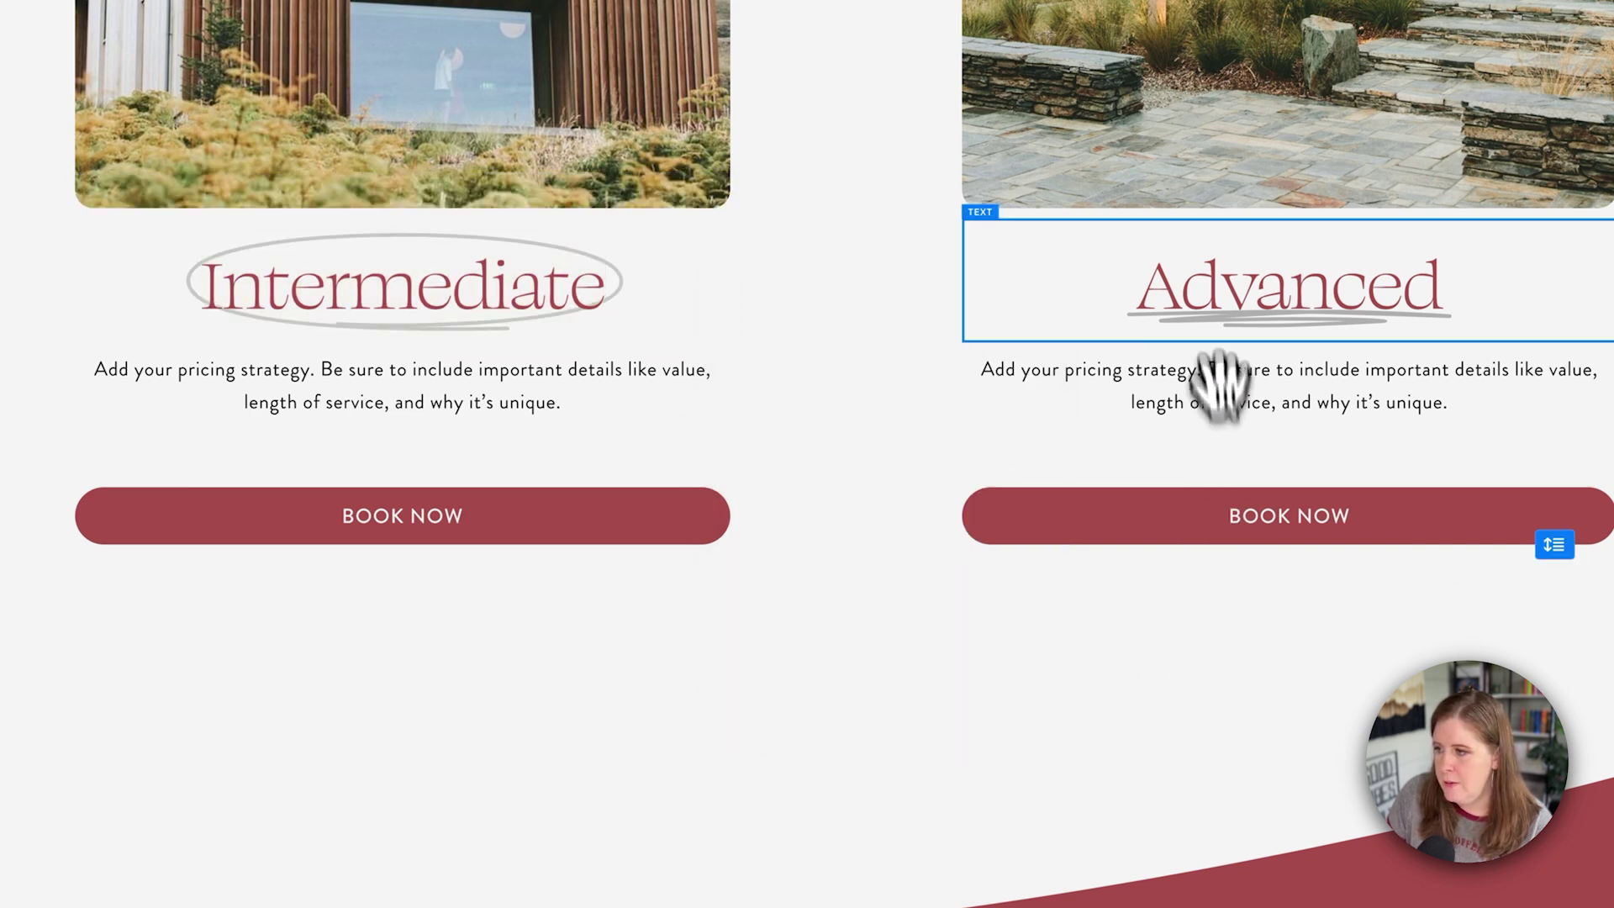
- Keep the scribbled multi-line underline style on the Advanced heading's highlight and set its thickness to 0.05em
left_click(1120, 286)
left_click_drag(1121, 285, 1438, 287)
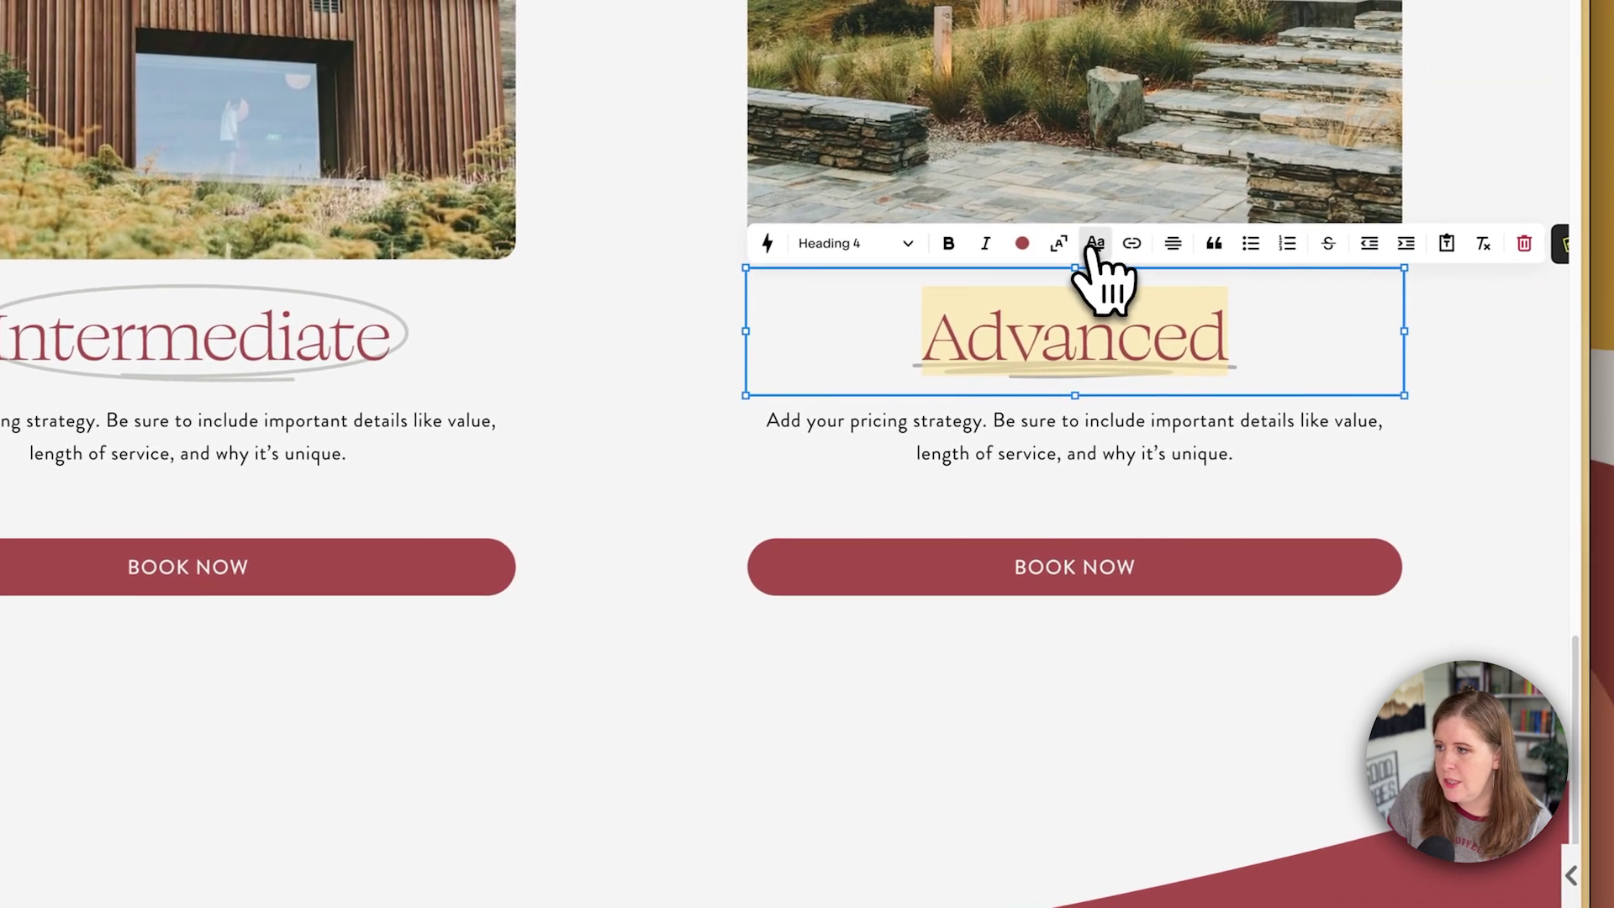
left_click(1092, 245)
left_click(1434, 412)
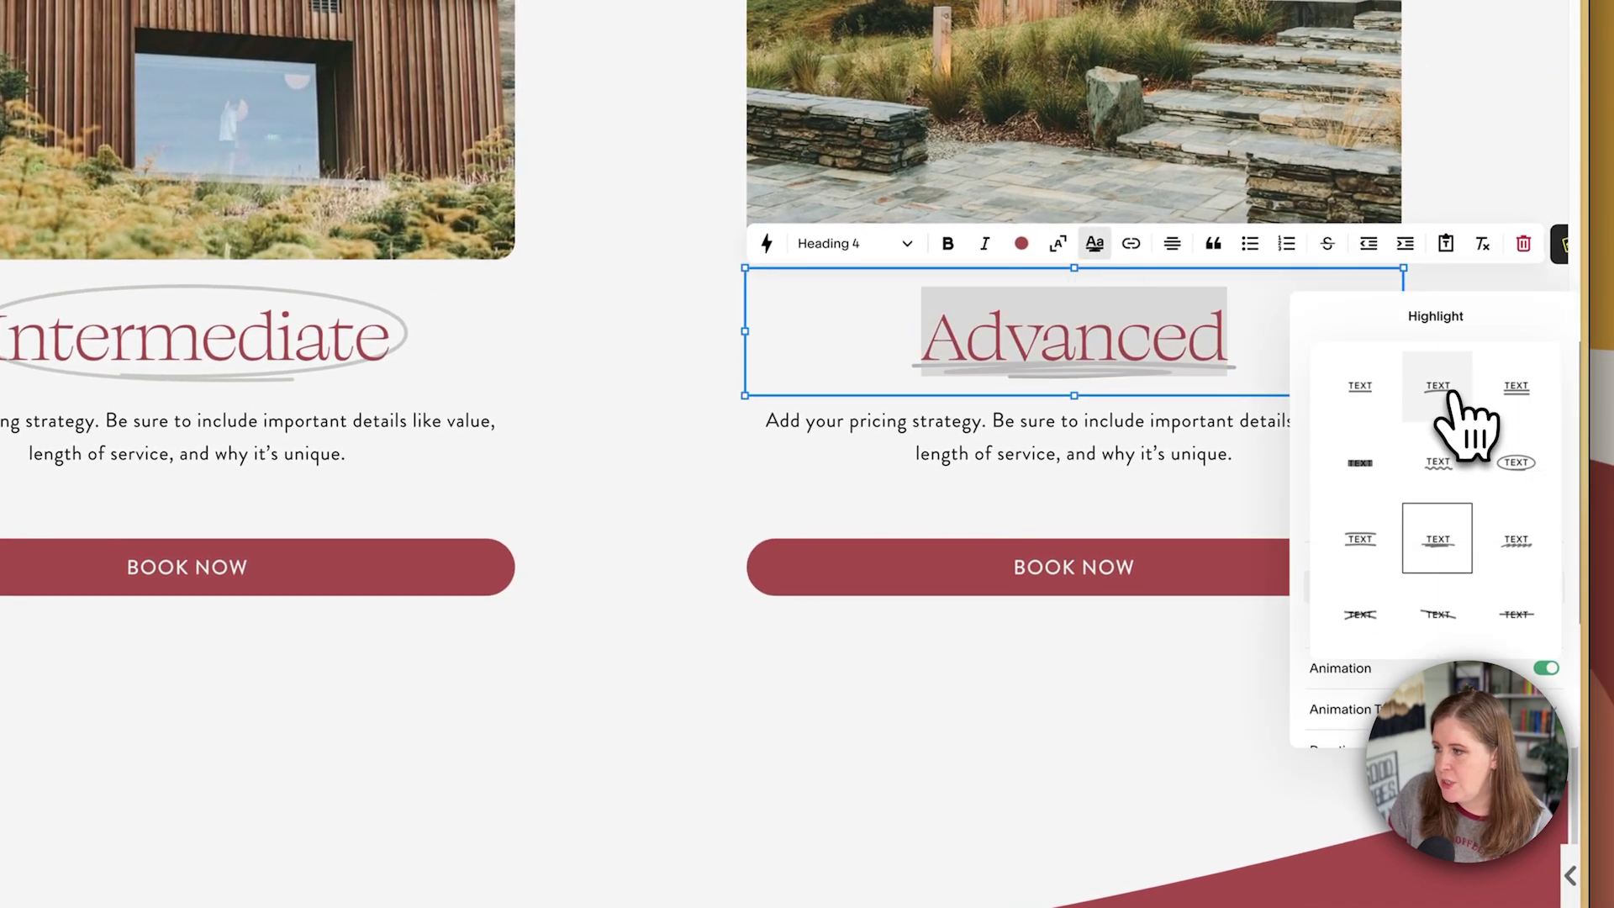
left_click(1439, 551)
left_click_drag(1340, 521, 1318, 522)
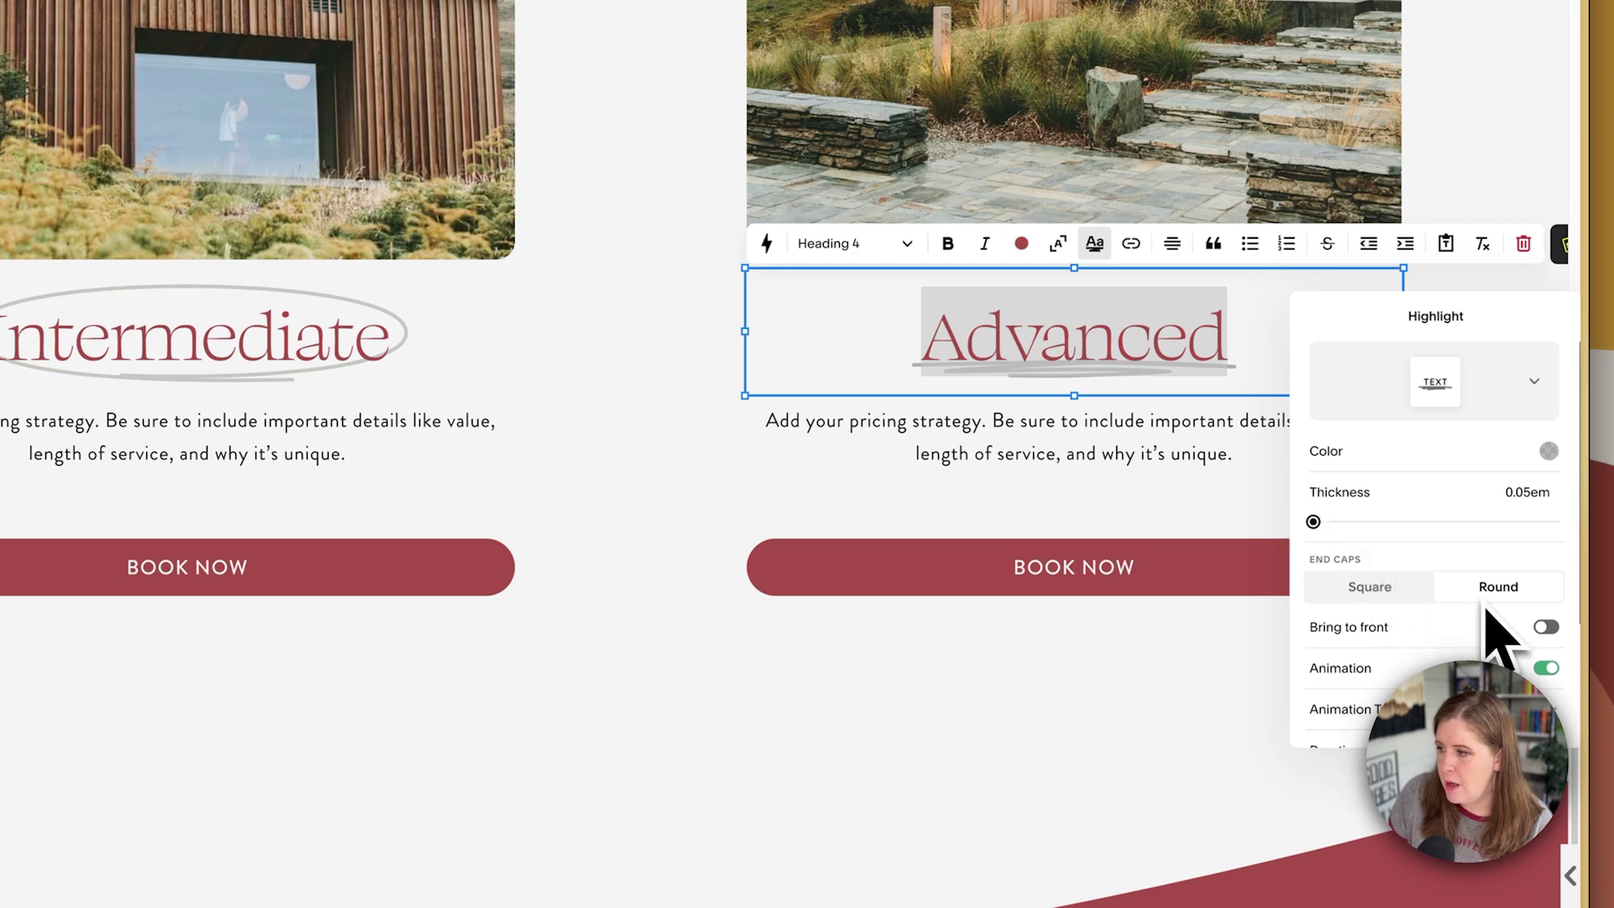
- Set the draw animation duration of the Advanced heading's highlight to 2
scroll(1477, 652, "down", 3)
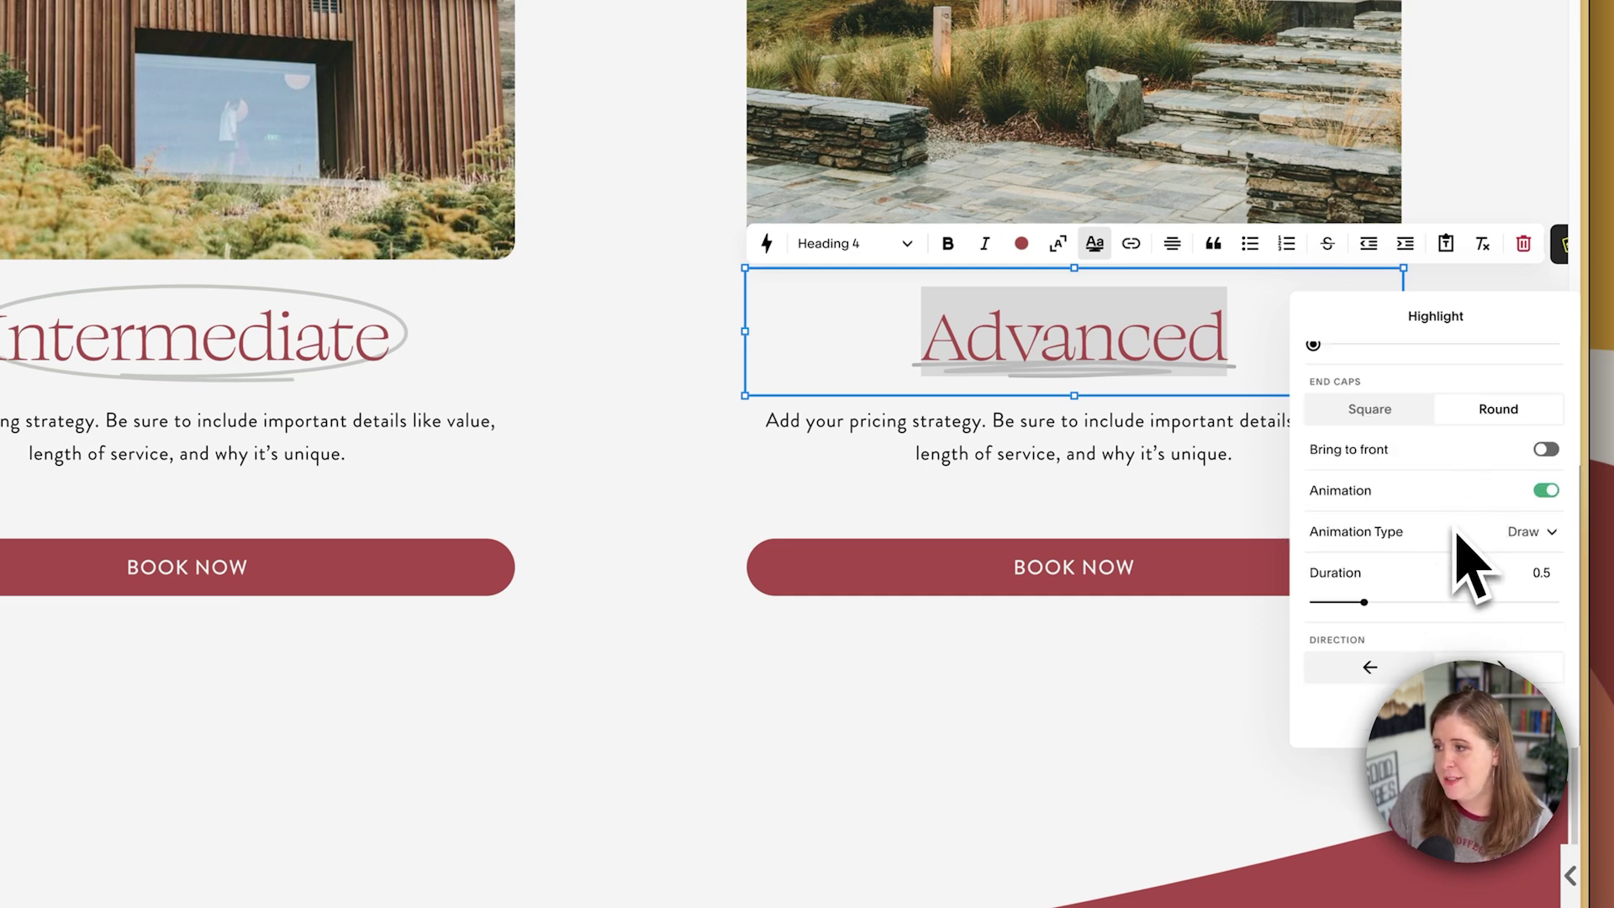
scroll(1437, 564, "down", 3)
left_click_drag(1383, 517, 1551, 464)
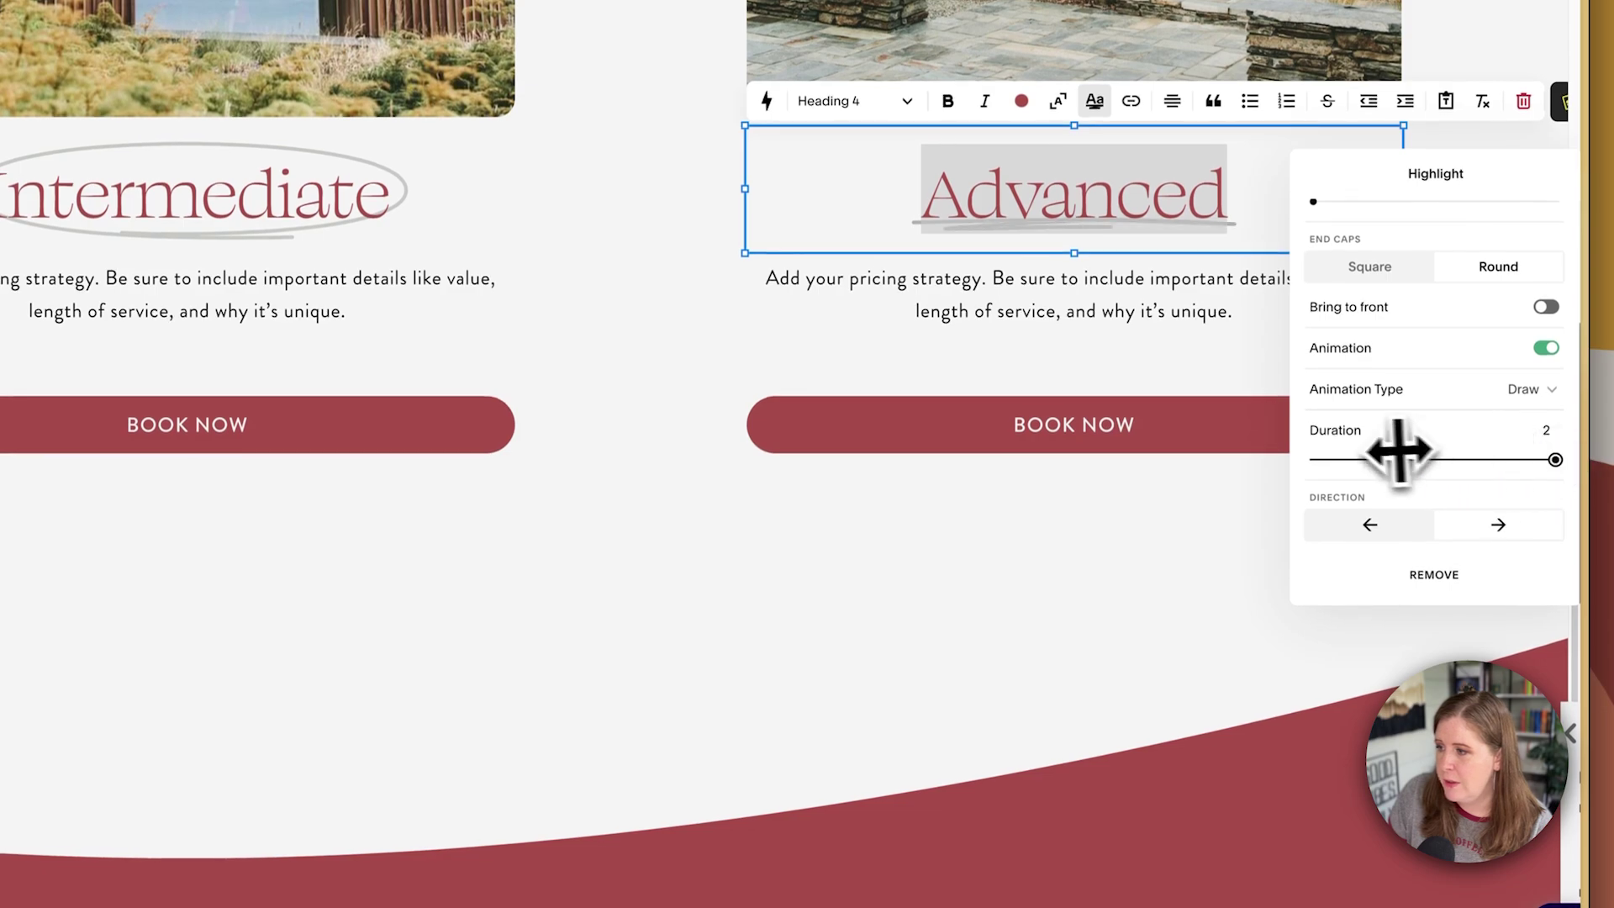
left_click(946, 318)
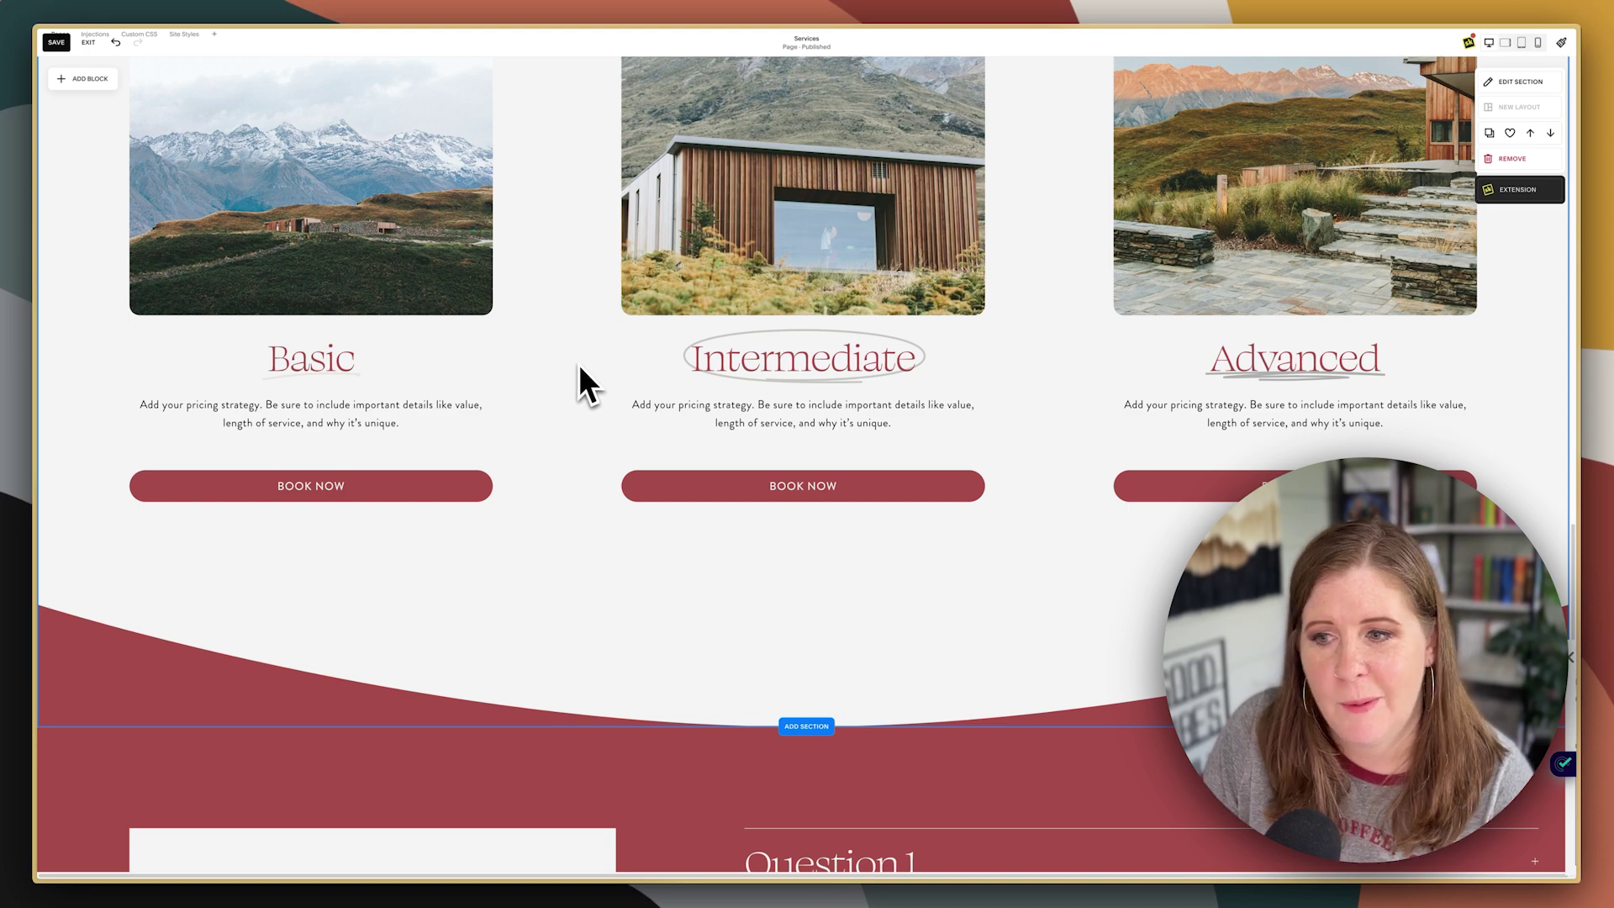
- Locate the Pin option for the SERVICES heading in the Services page's opening section
scroll(574, 359, "up", 15)
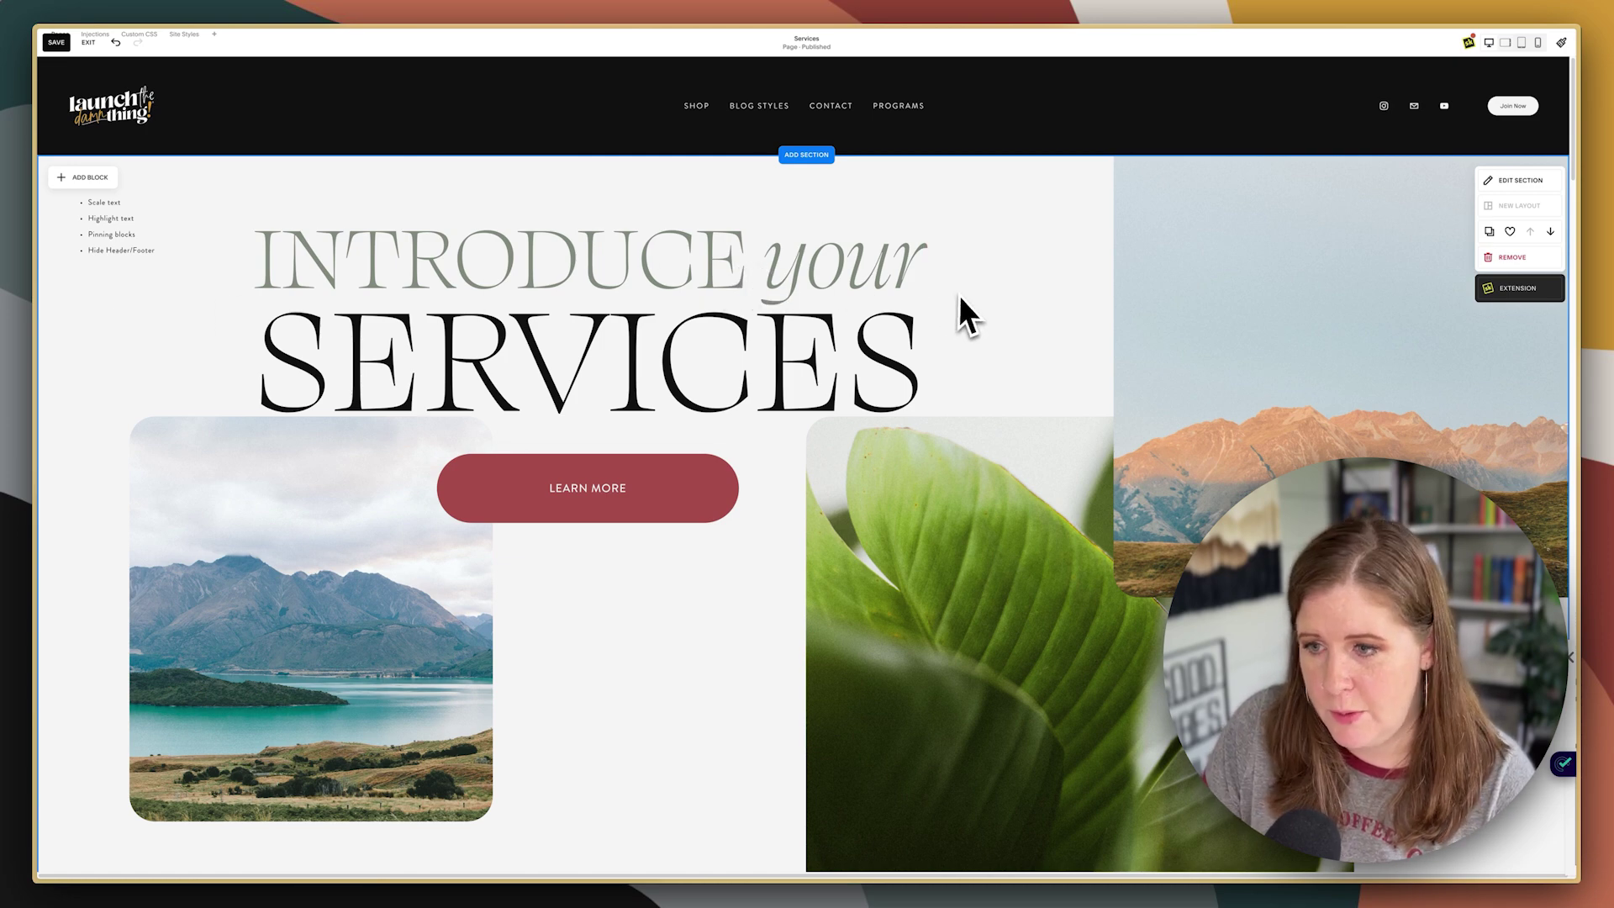
left_click(774, 331)
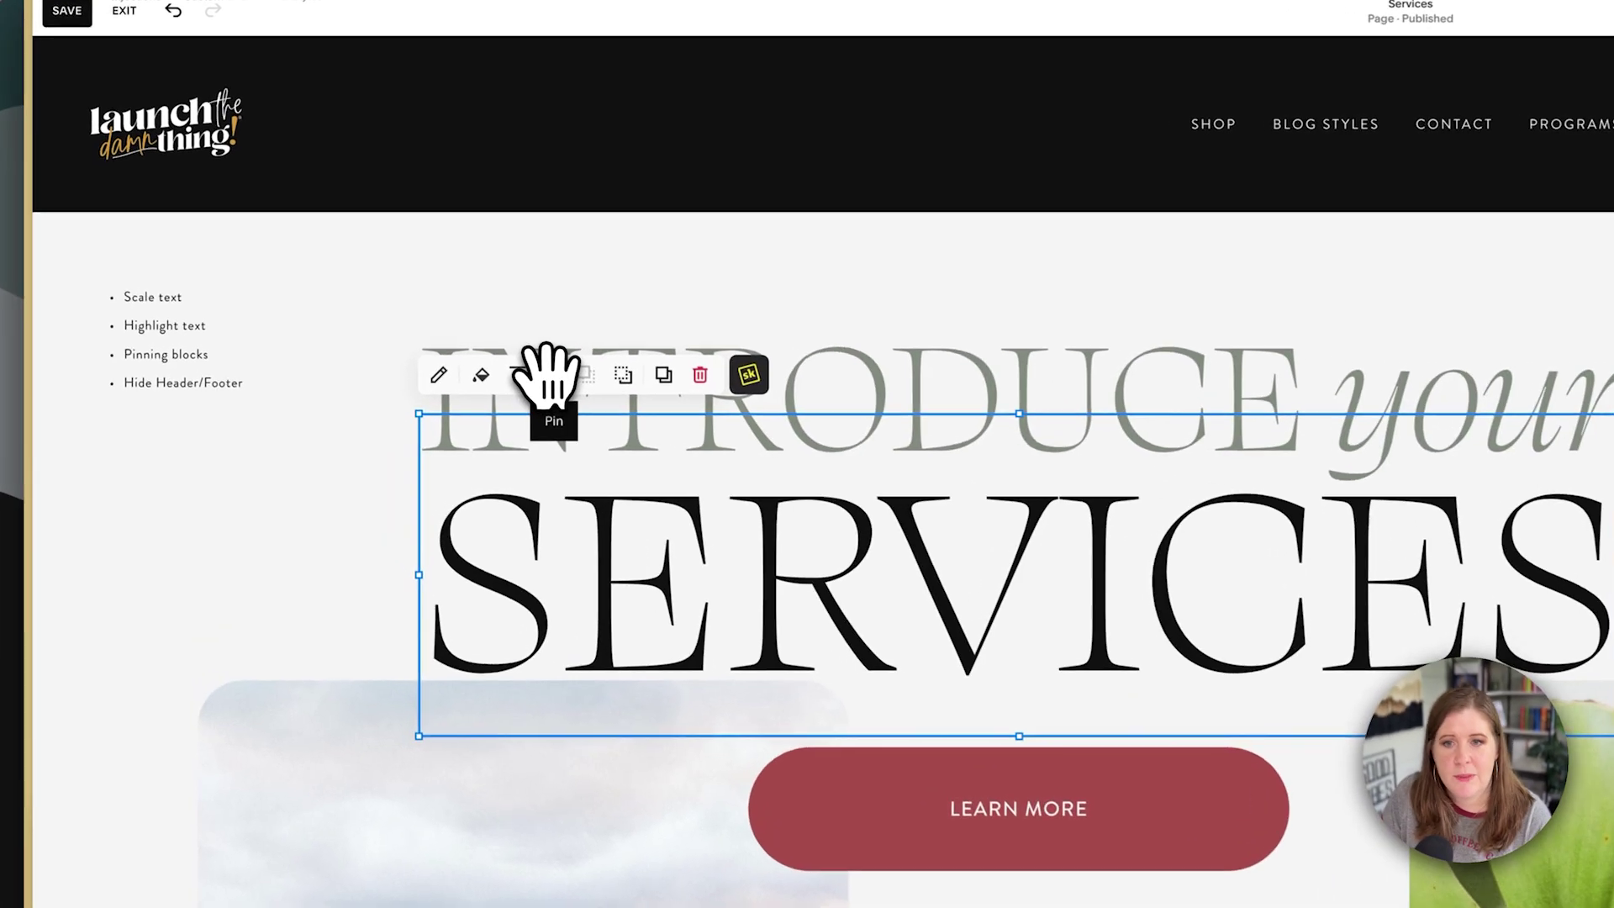
left_click(343, 398)
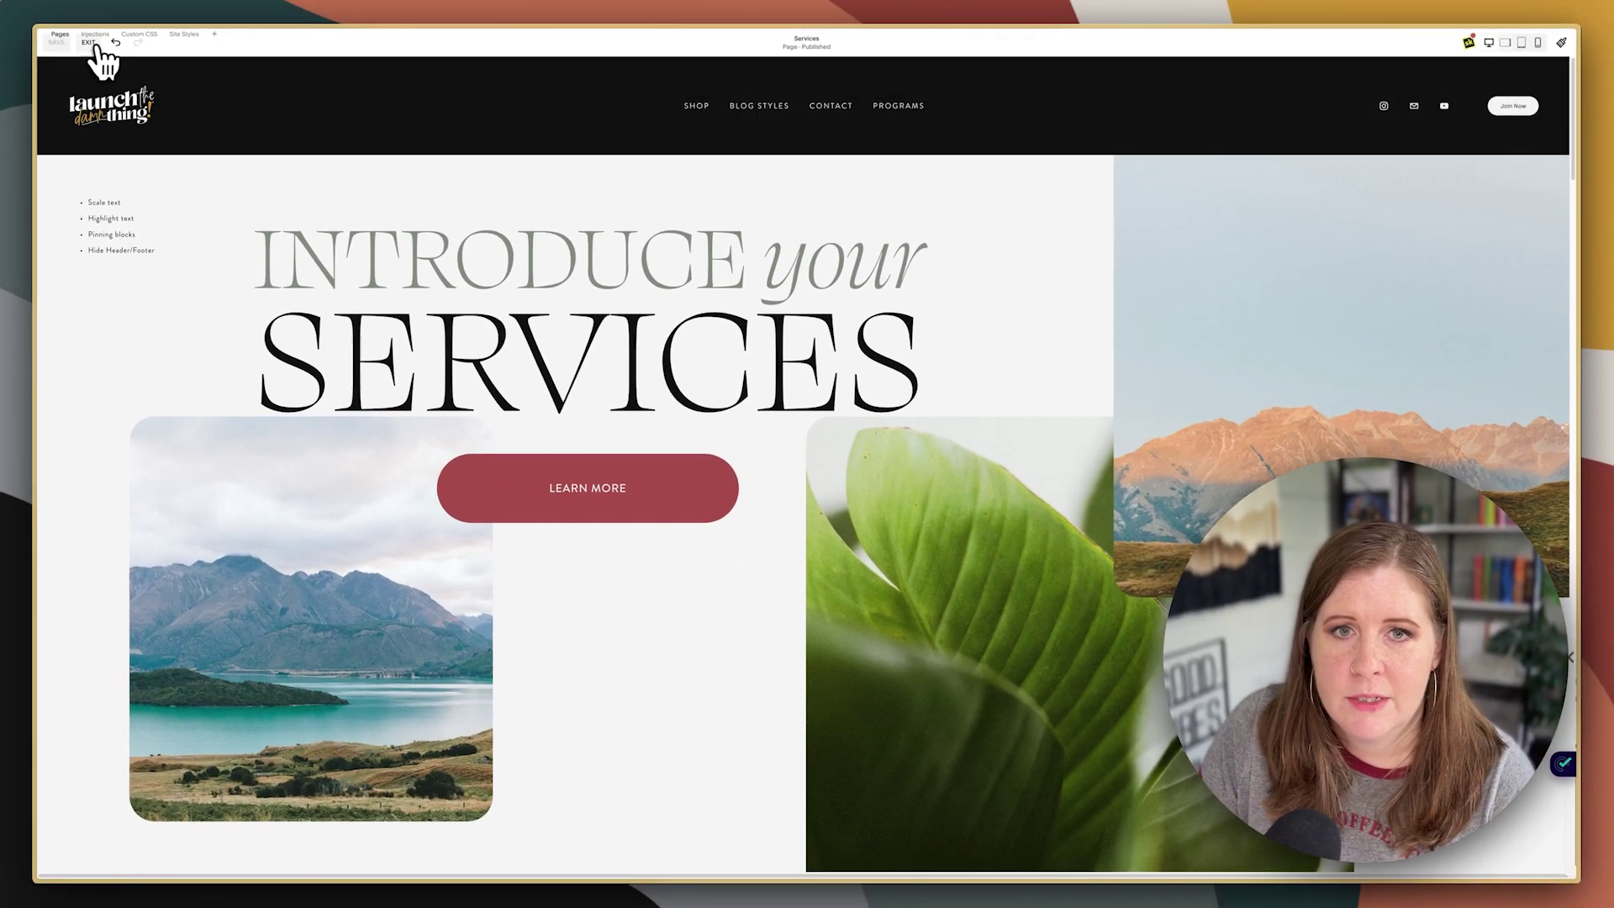
- Leave the Services page editor, open the Home page, and examine how its pinned blocks behave while scrolling
left_click(90, 41)
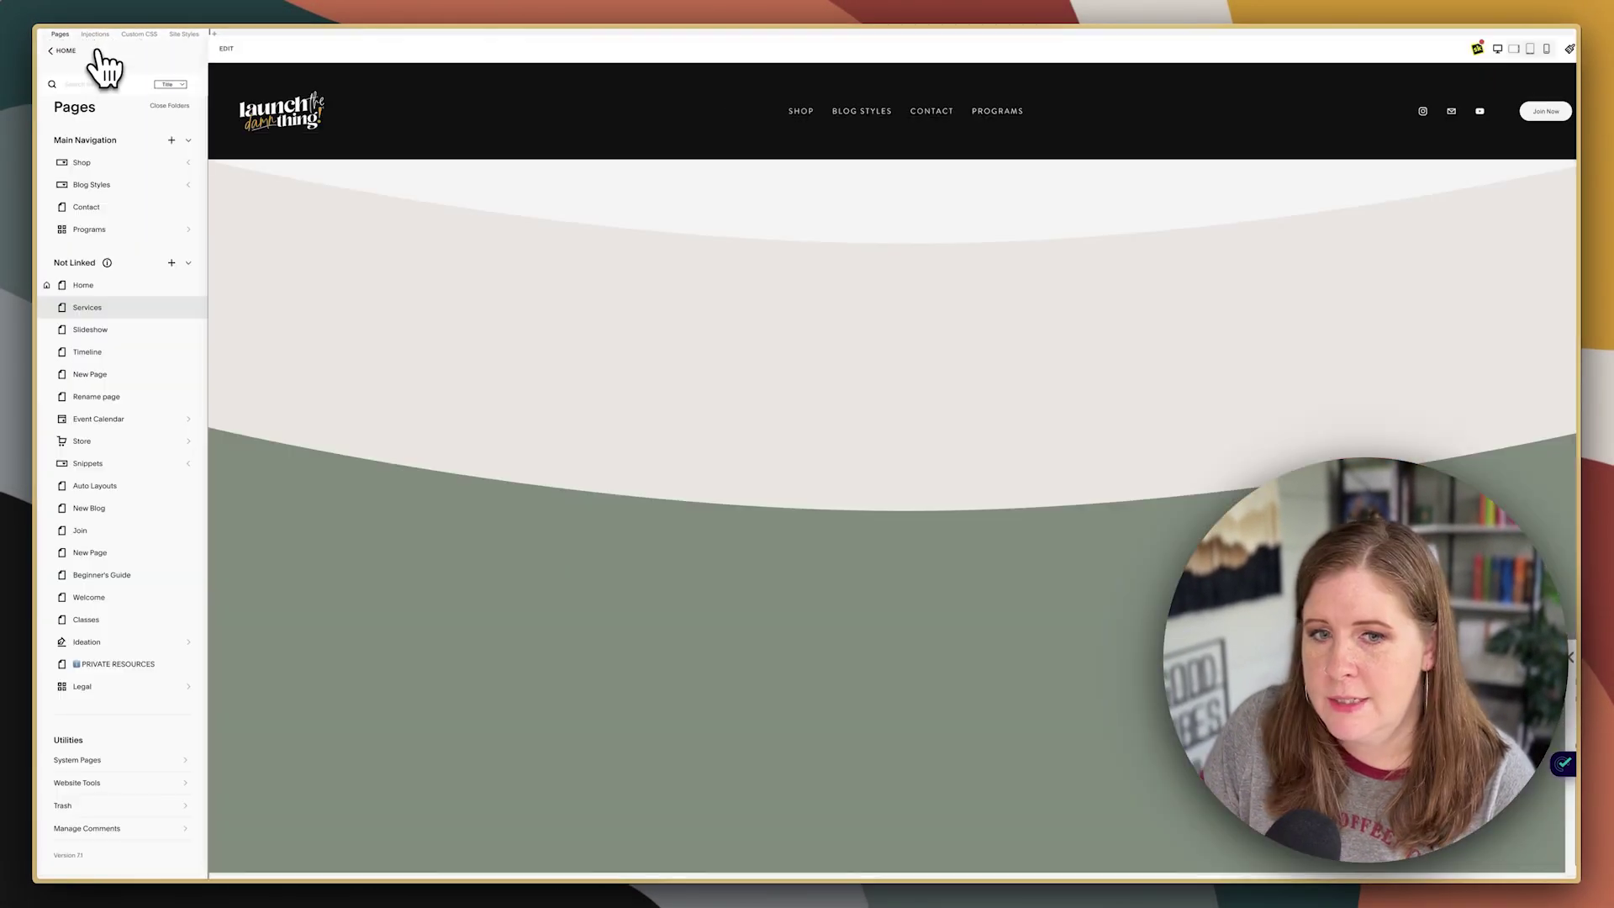
left_click(114, 286)
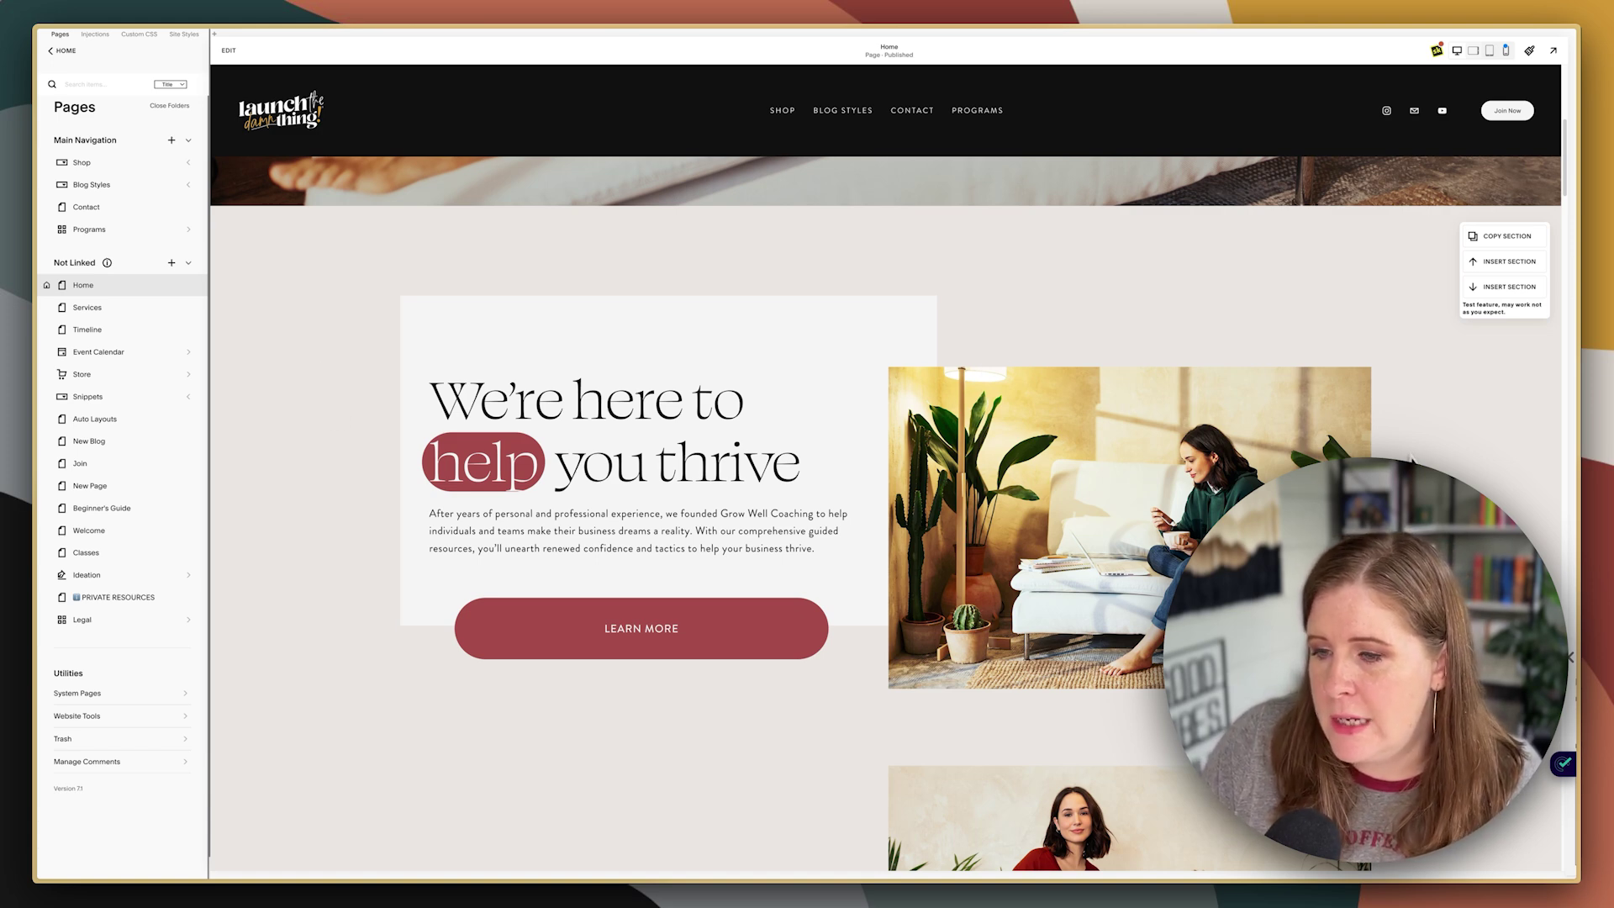
scroll(885, 505, "down", 3)
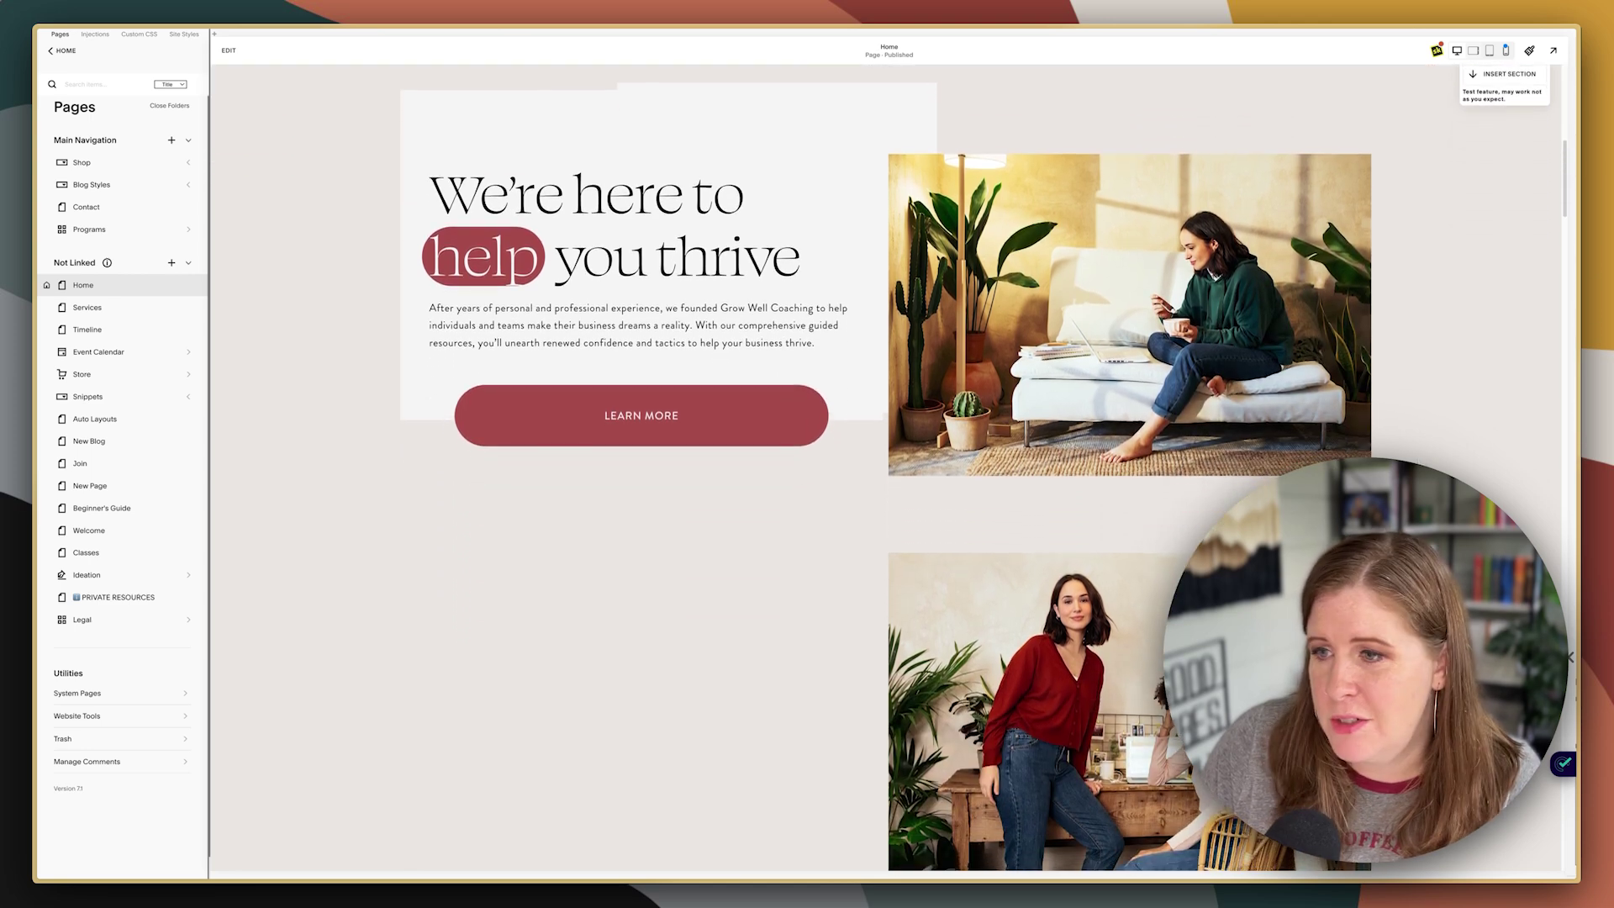
scroll(669, 563, "up", 1)
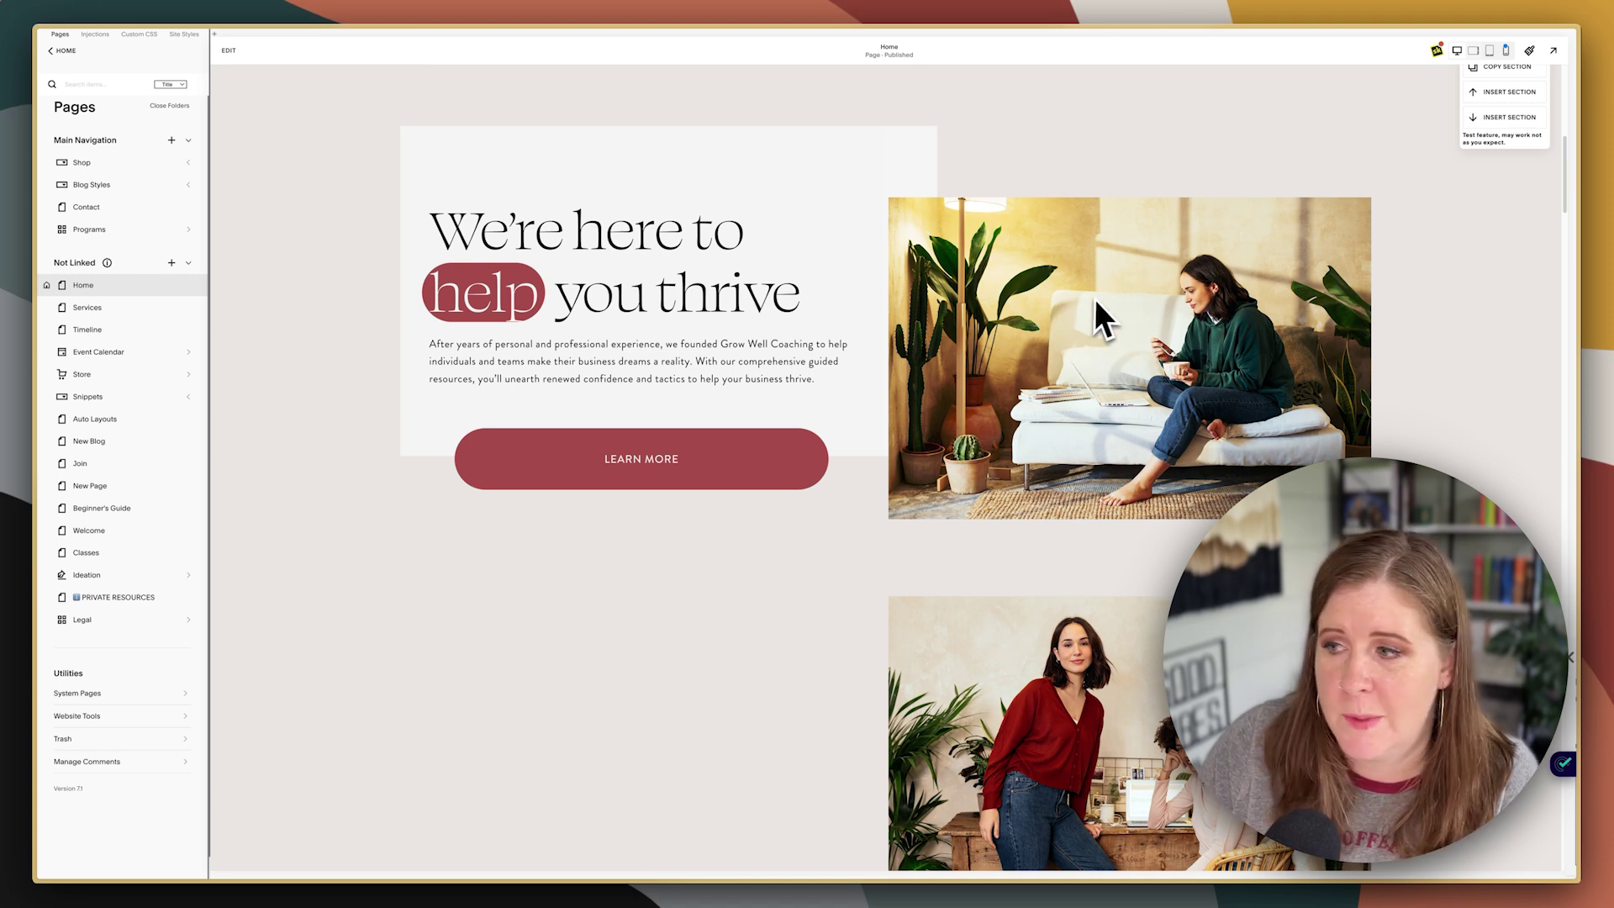
scroll(1470, 344, "down", 3)
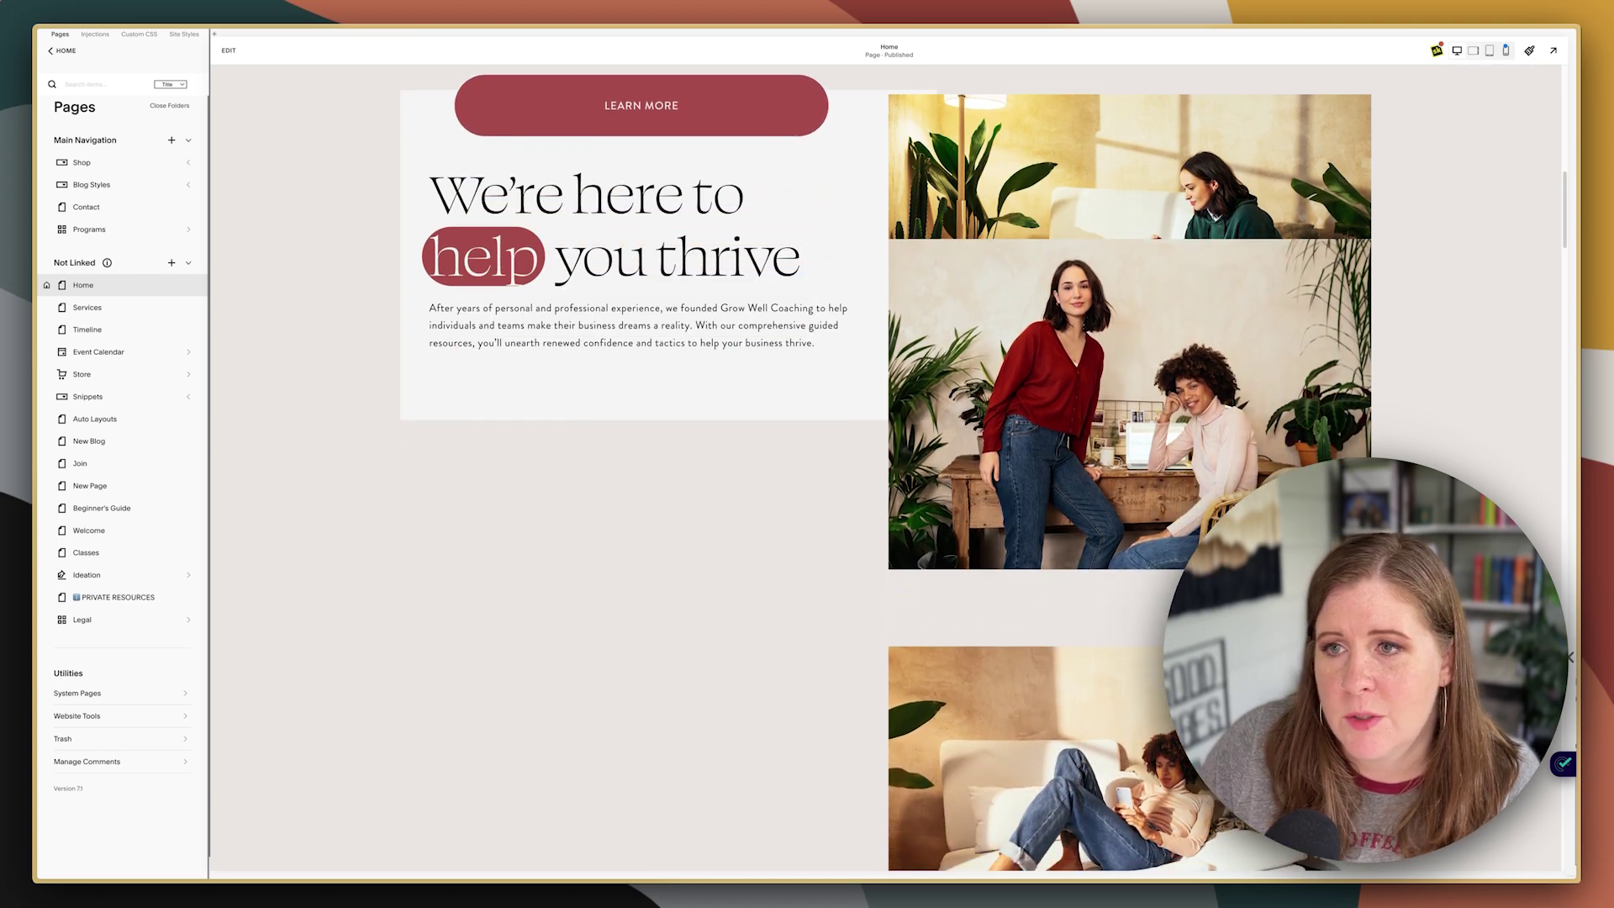
scroll(1477, 336, "down", 3)
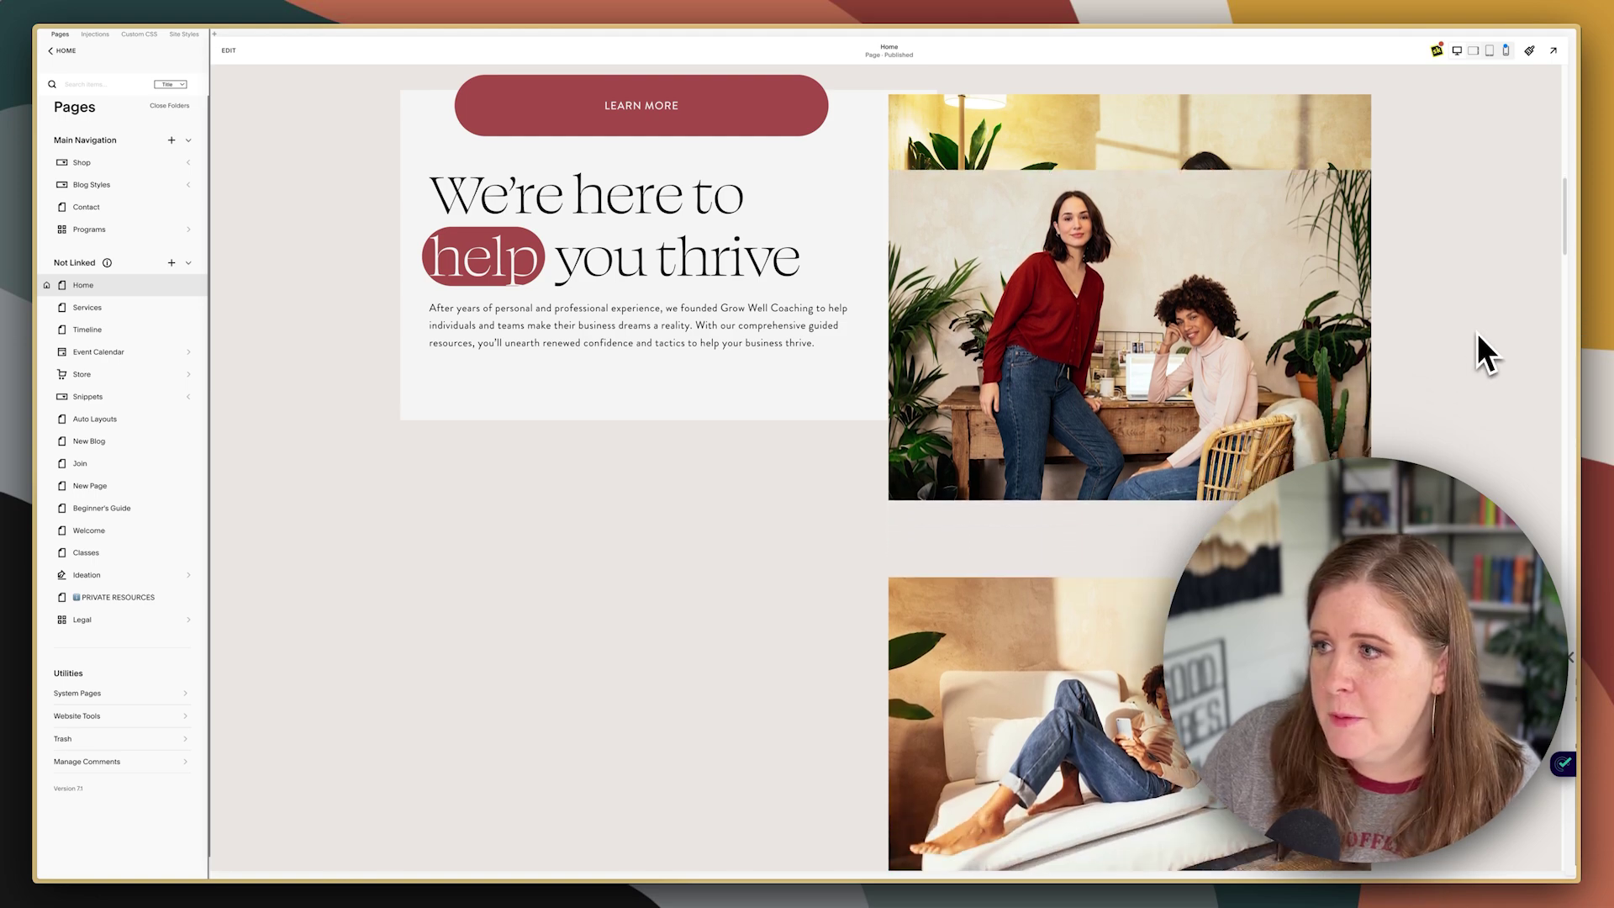
scroll(1475, 334, "down", 5)
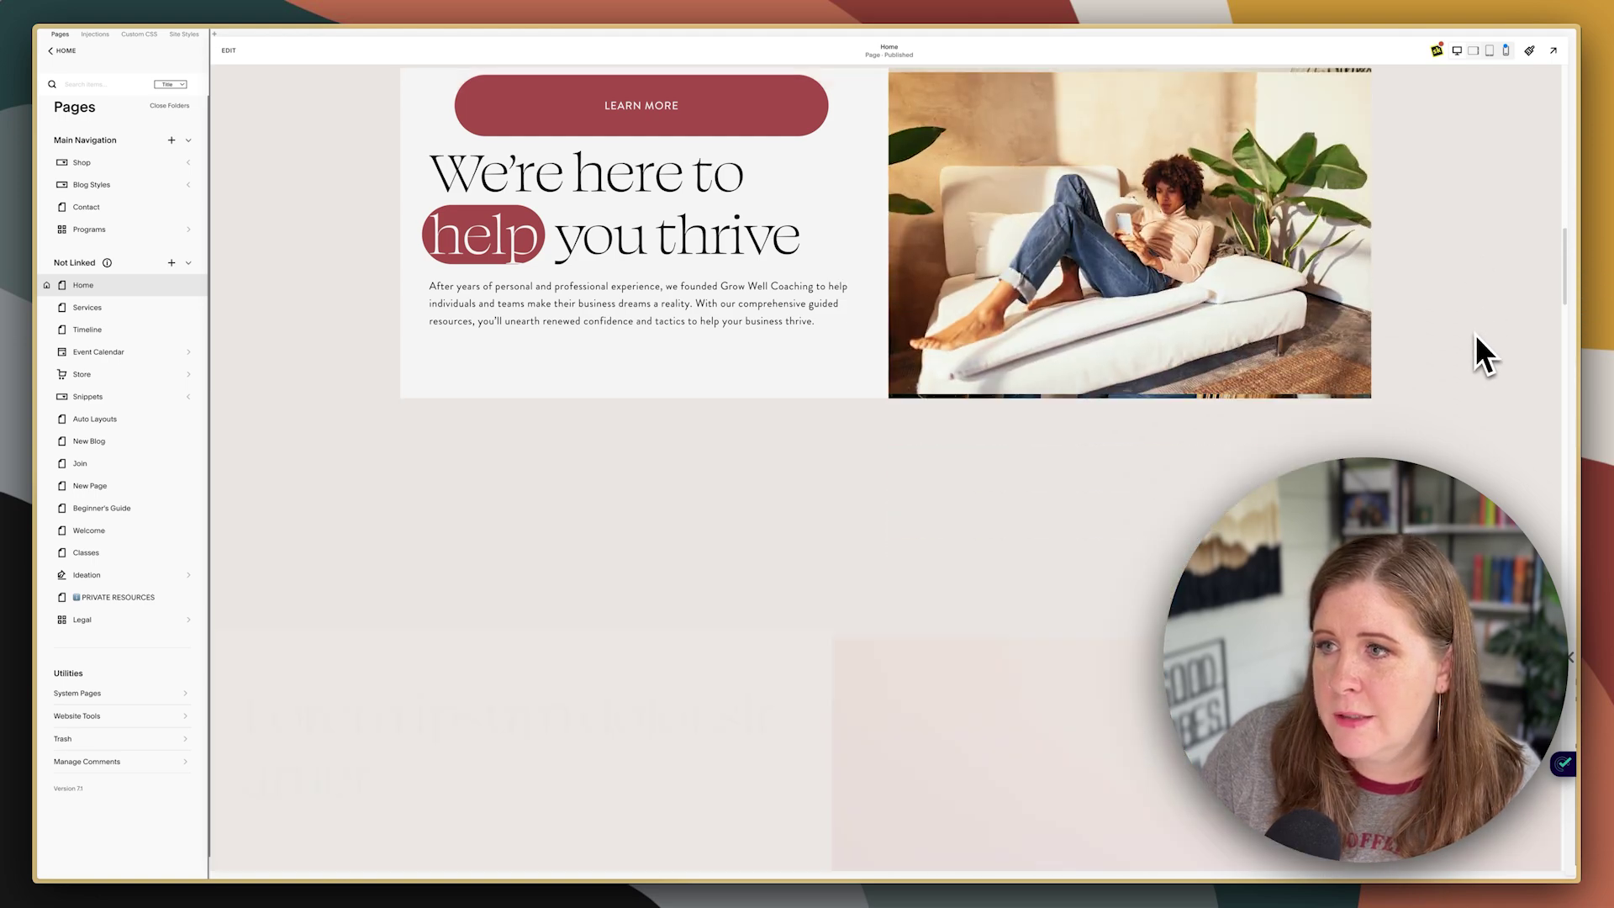
scroll(1474, 332, "down", 3)
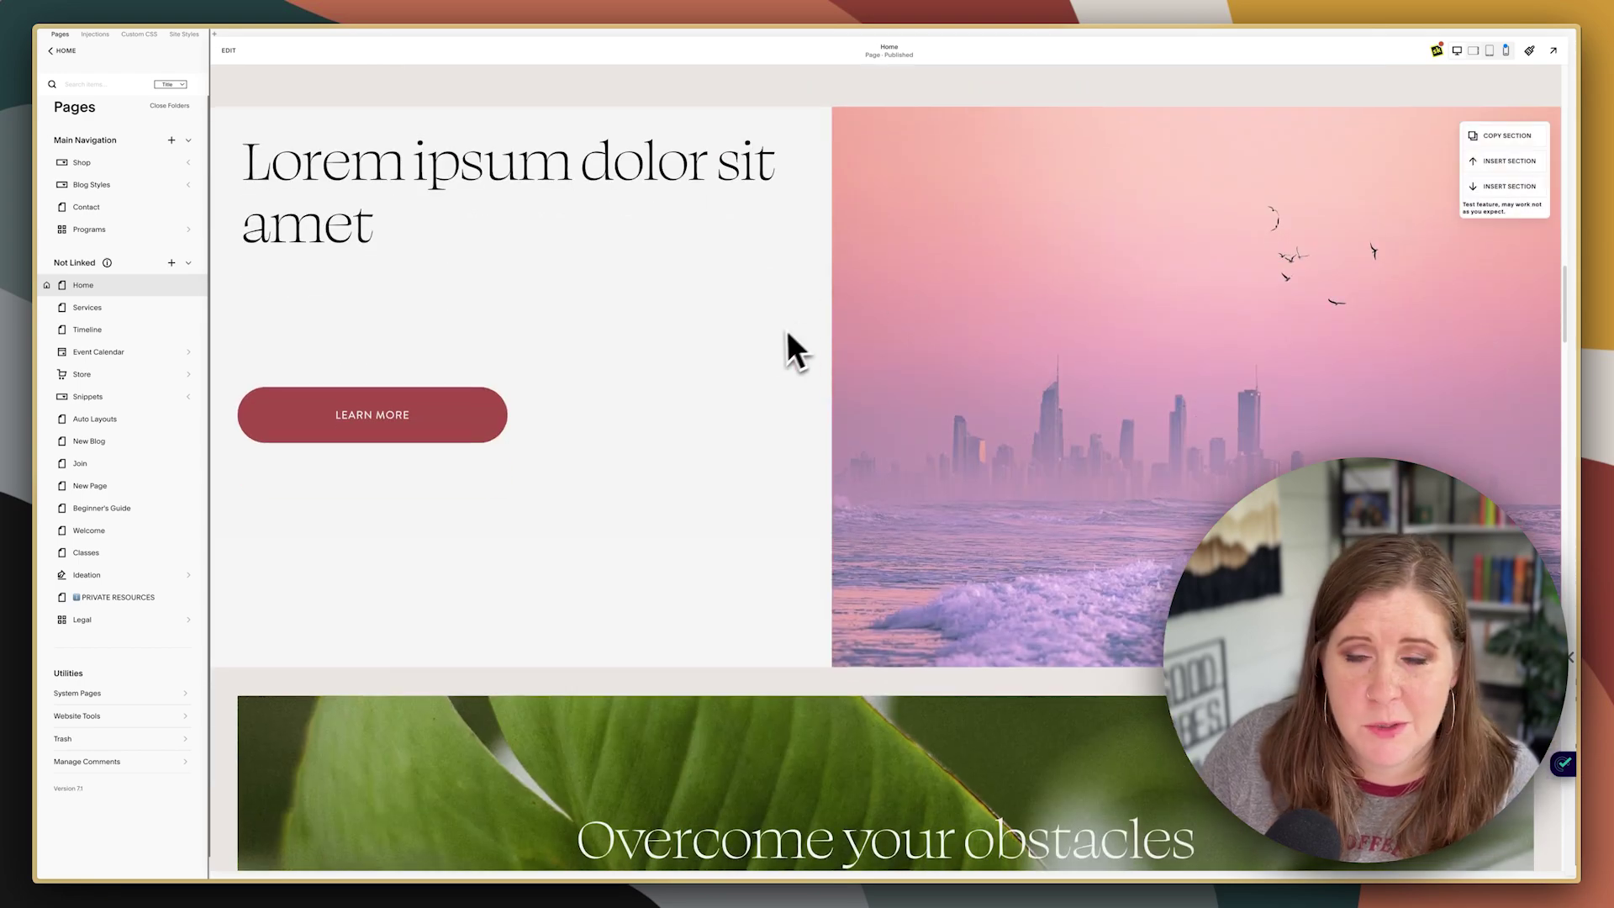
- Open the Home page for editing and select the Learn More button in the "We're here to help you thrive" section
scroll(774, 338, "up", 10)
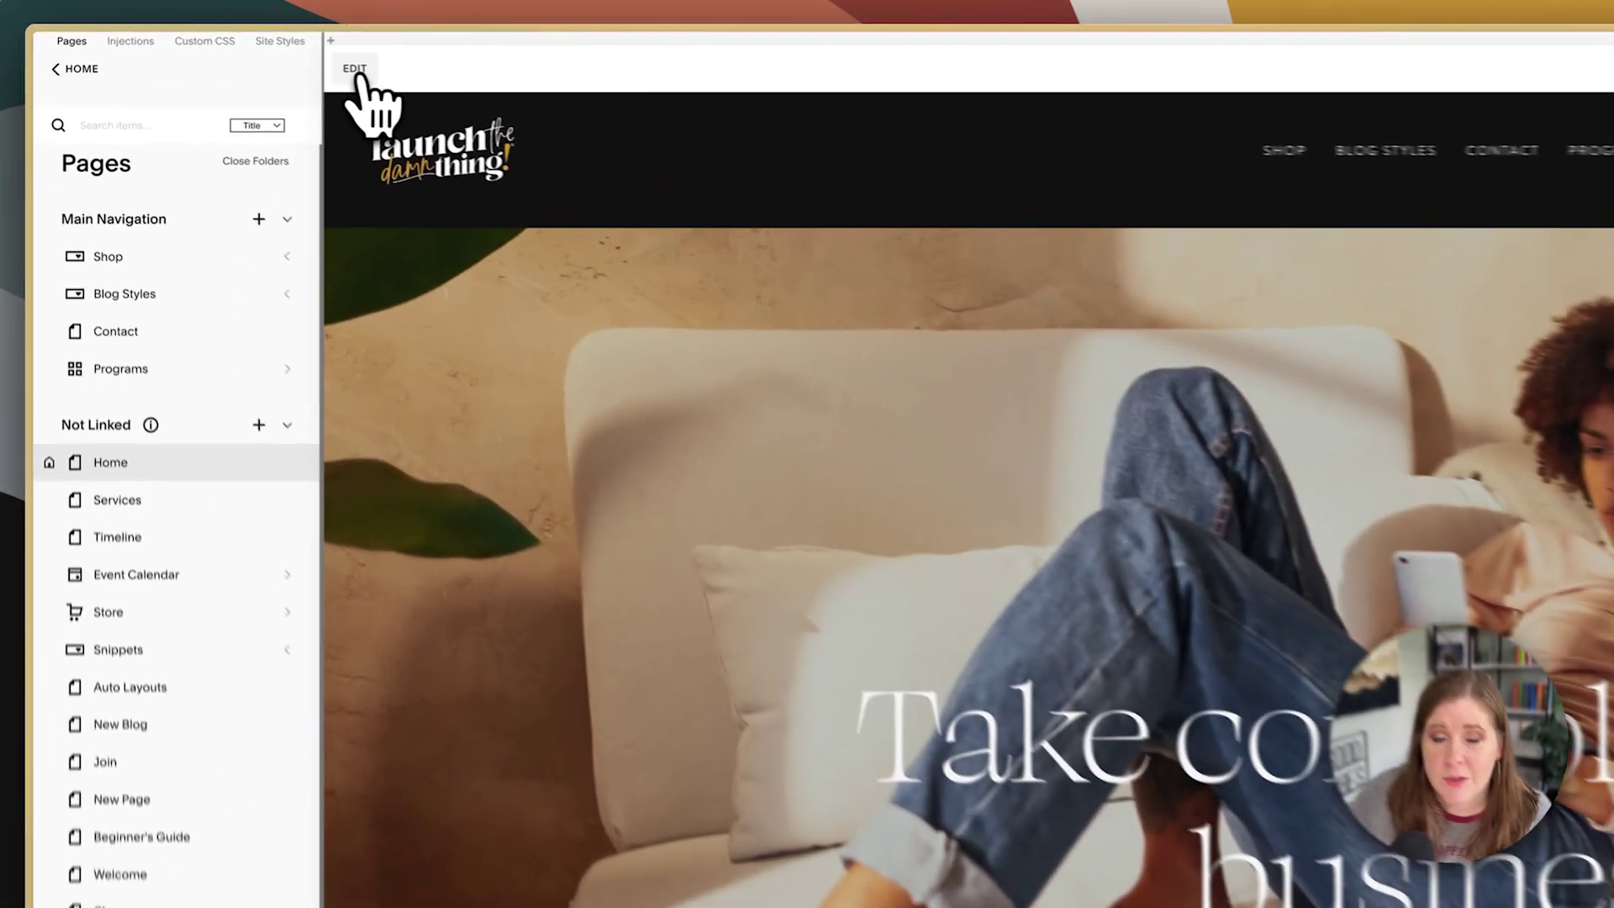
left_click(357, 71)
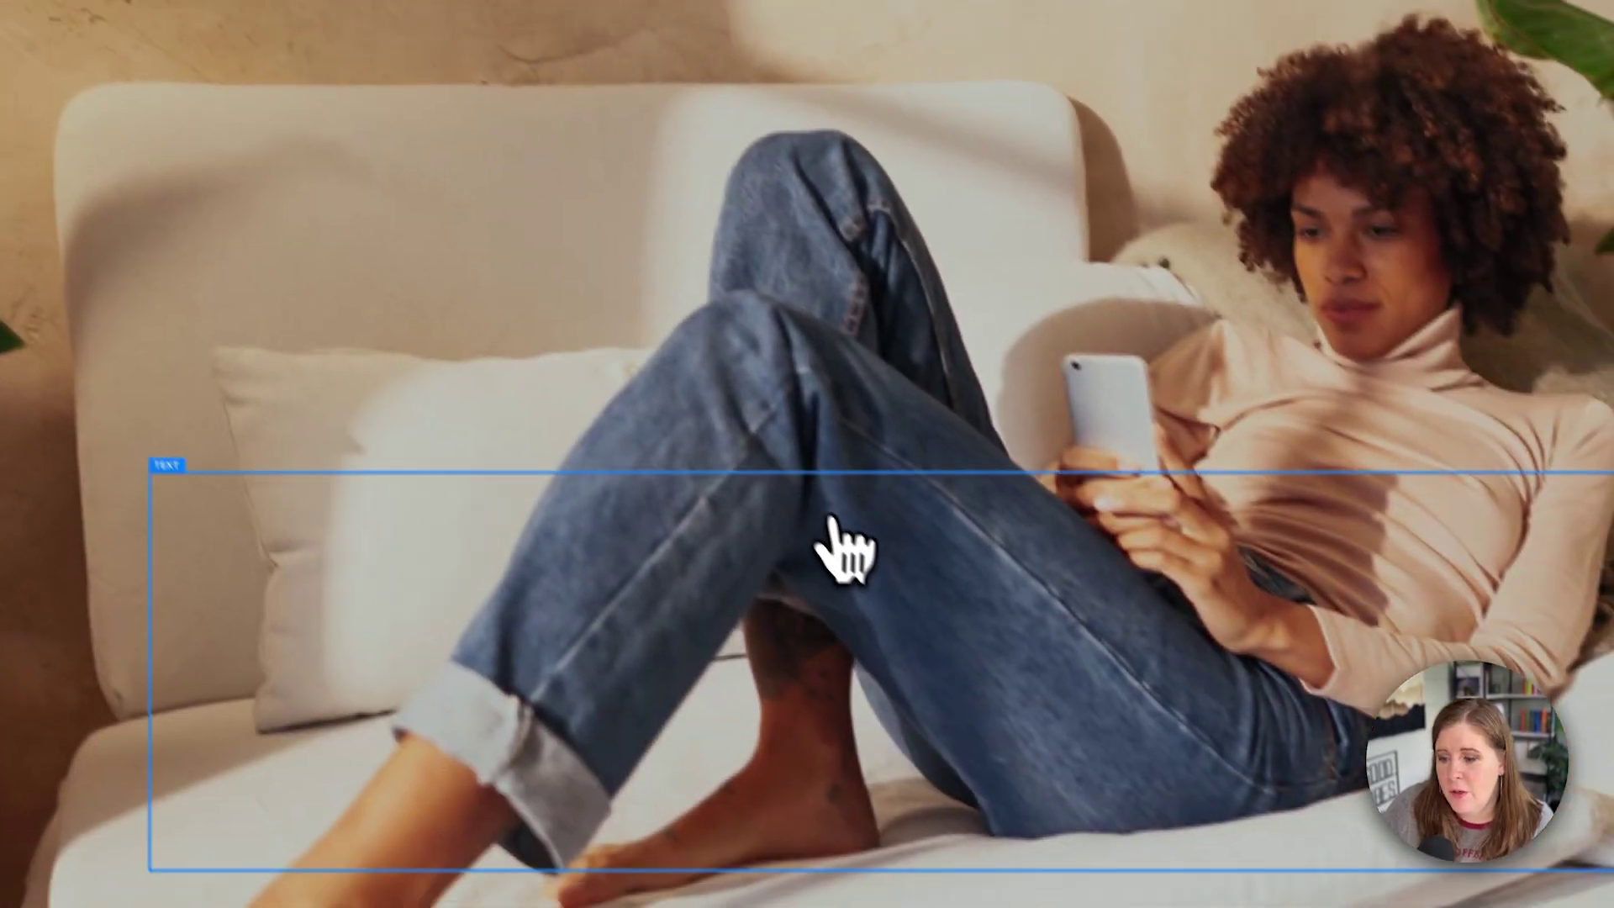
scroll(840, 538, "down", 3)
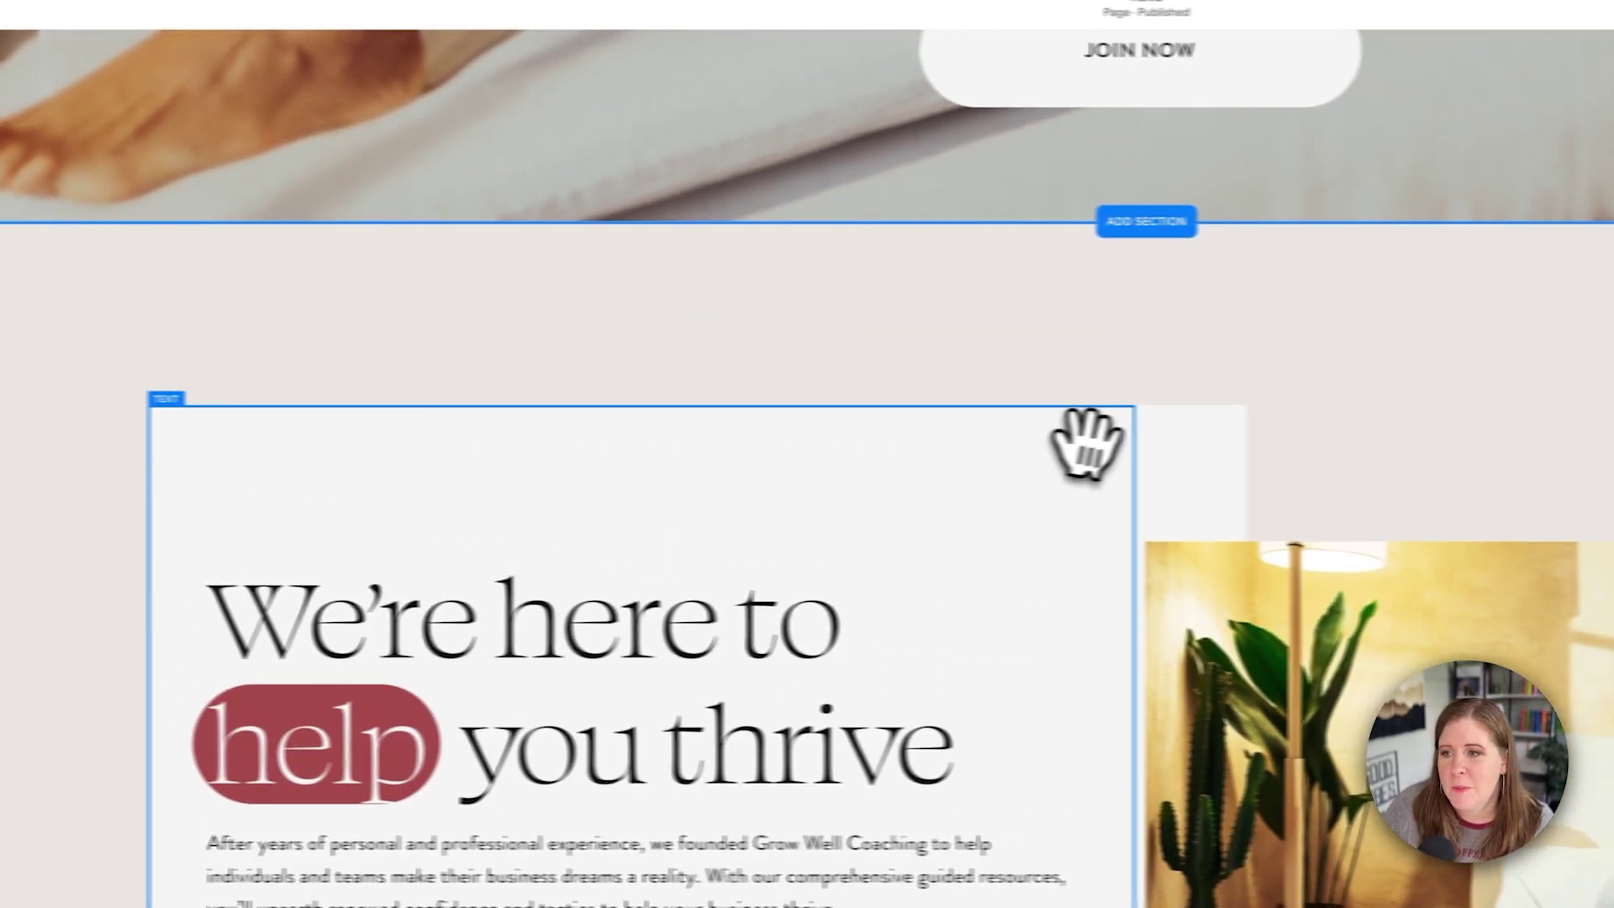
left_click(1428, 438)
left_click(1146, 386)
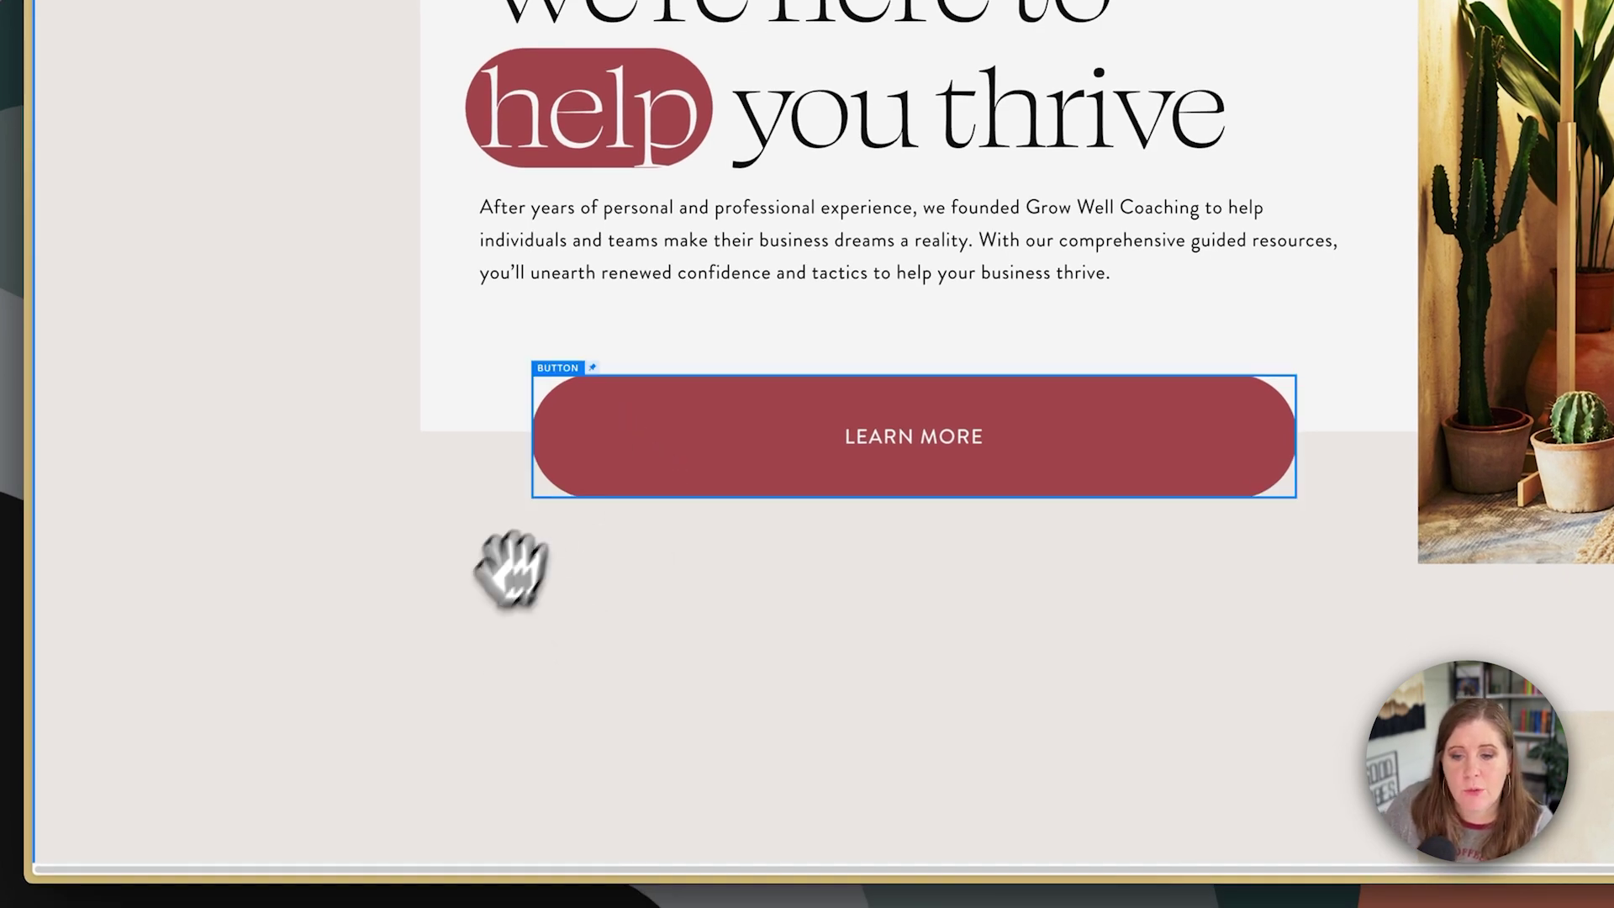
left_click(622, 445)
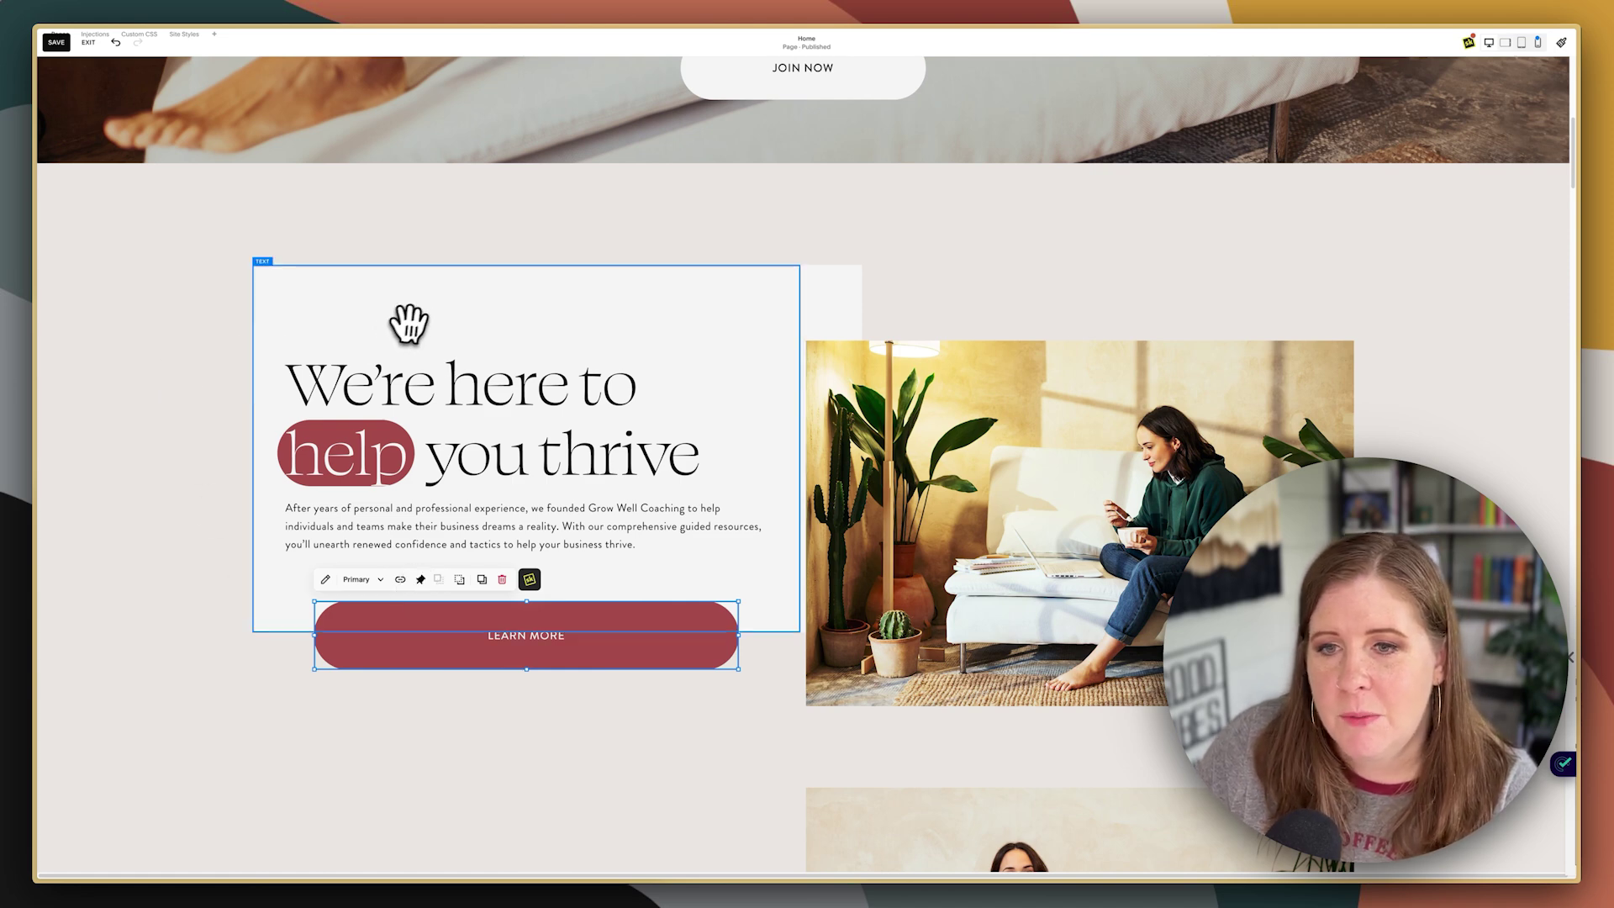
- Compare the background shape and the separate text block behind the "We're here to help you thrive" content
left_click(637, 313)
left_click(822, 296)
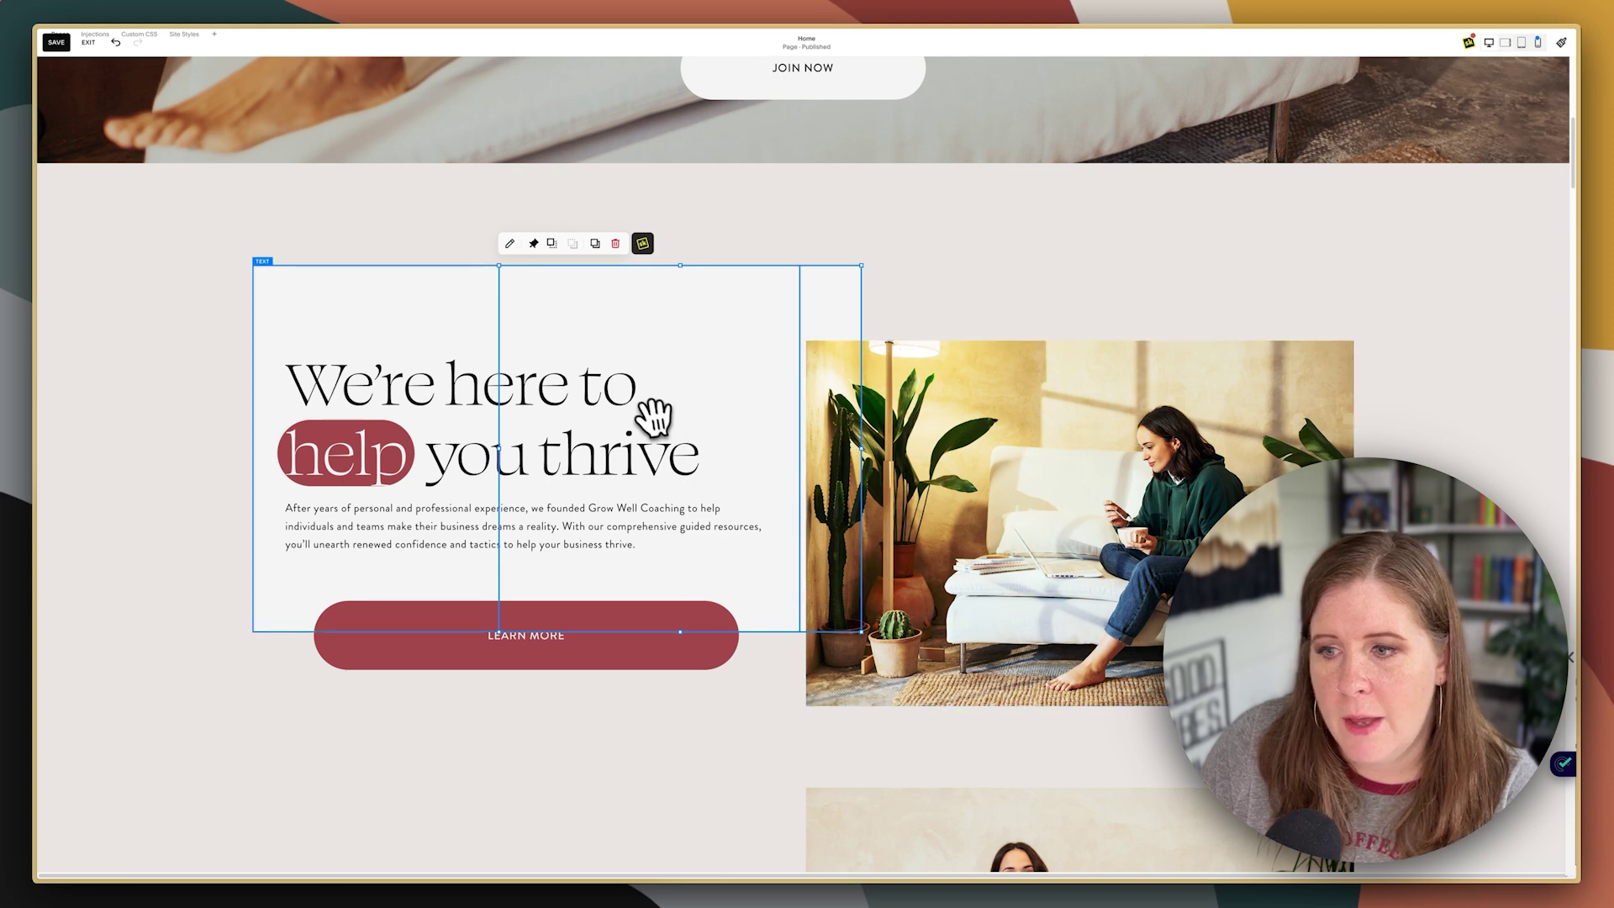
left_click(593, 374)
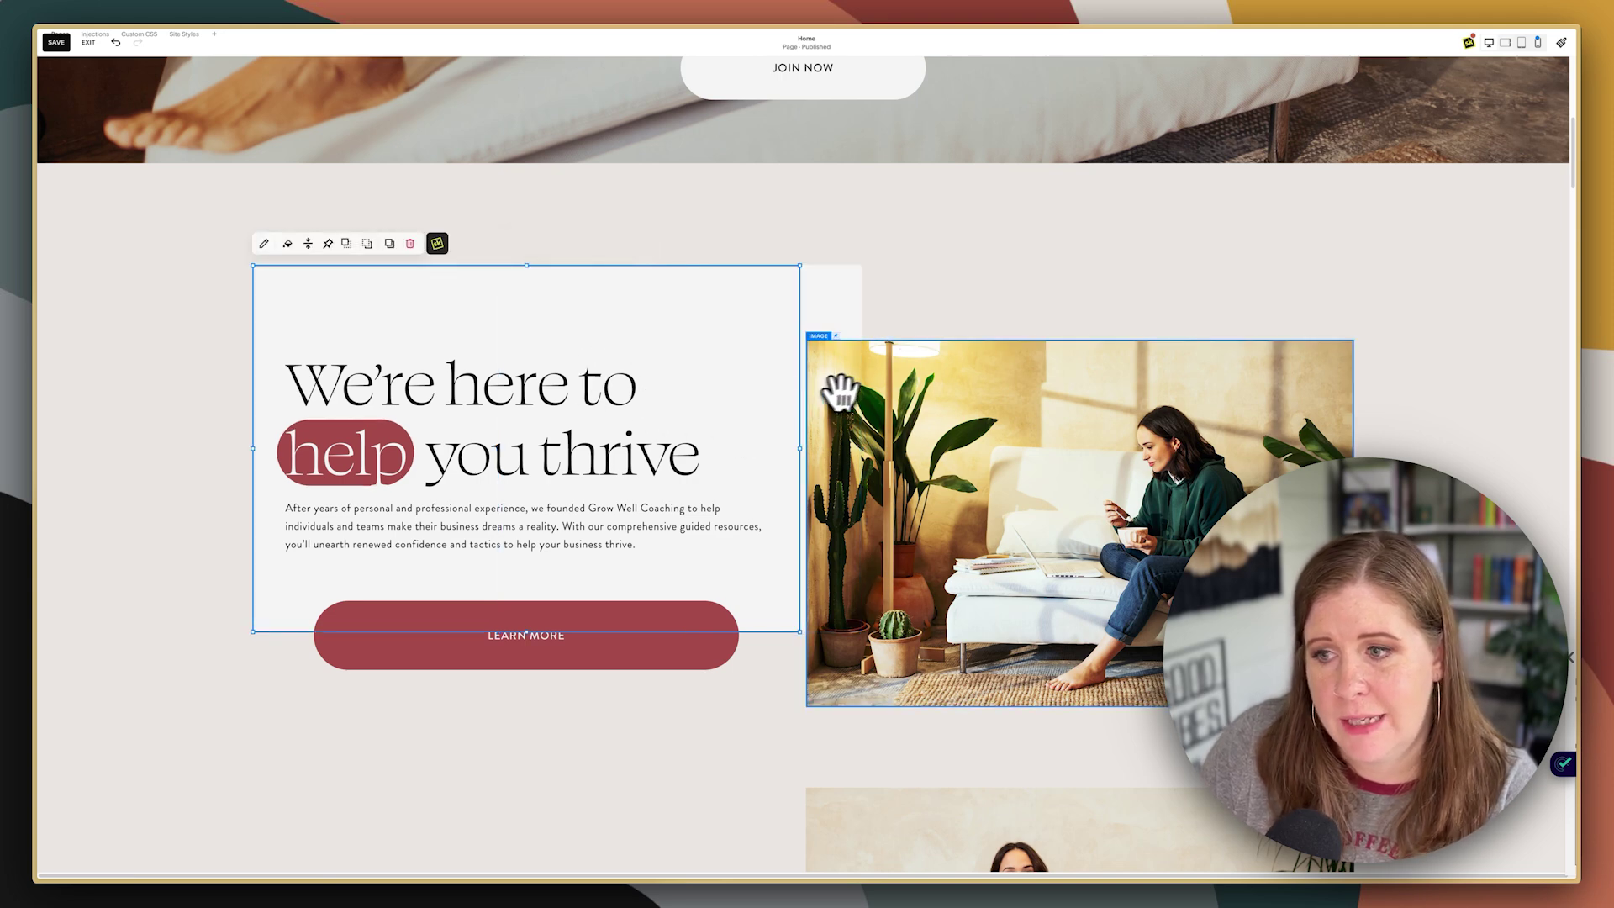
- Pin the "We're here to help you thrive" text block to the top
left_click(225, 339)
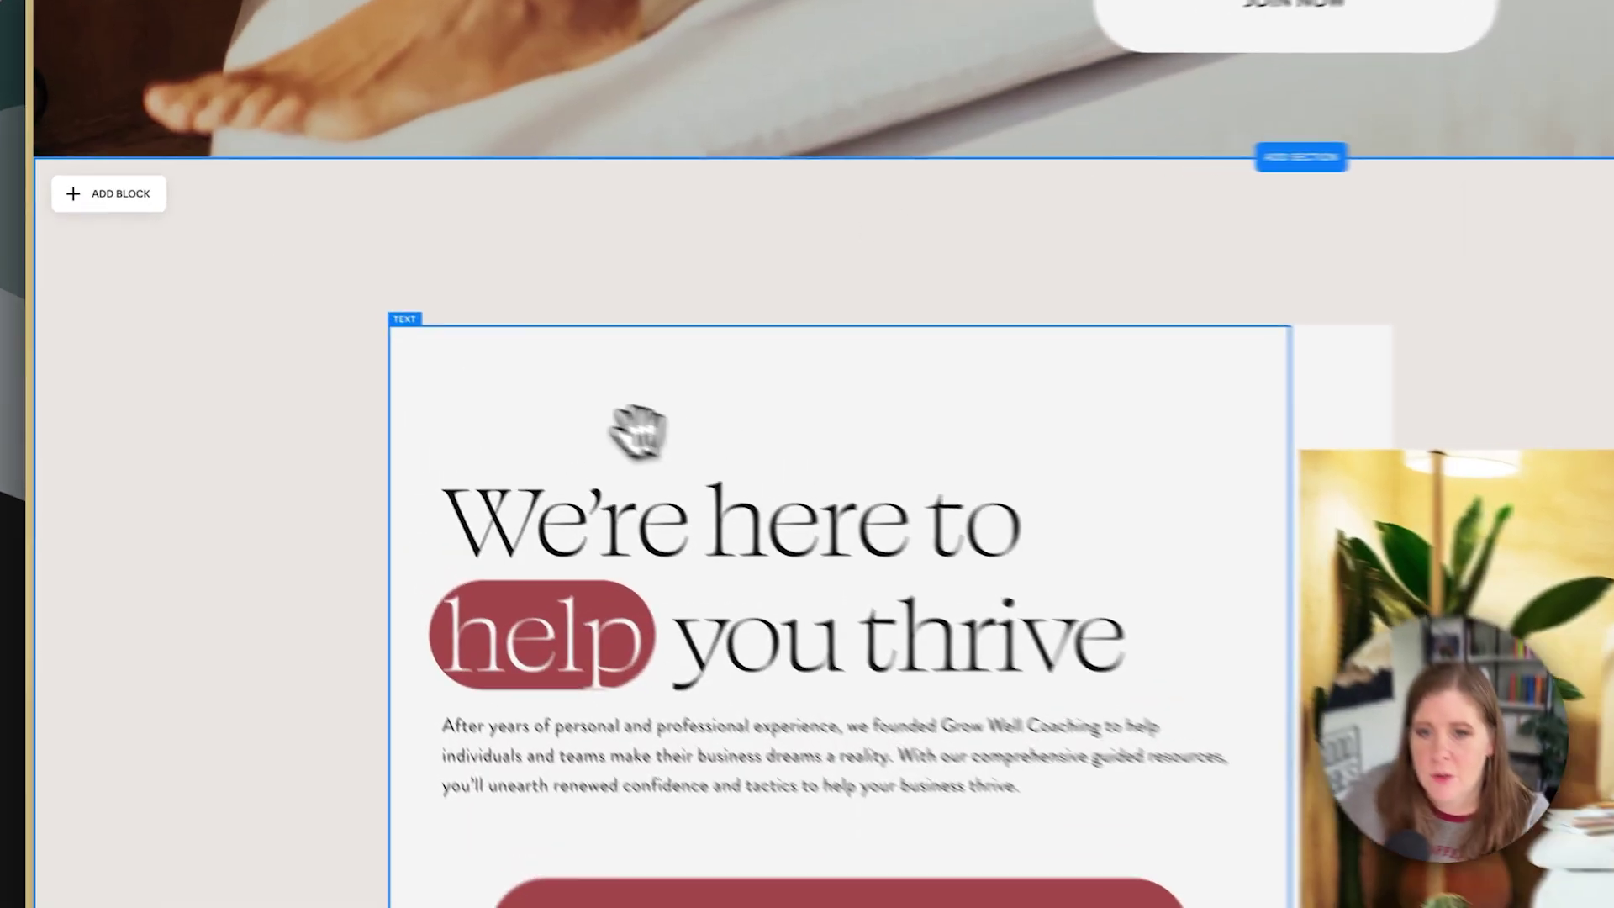
left_click(349, 318)
left_click(558, 301)
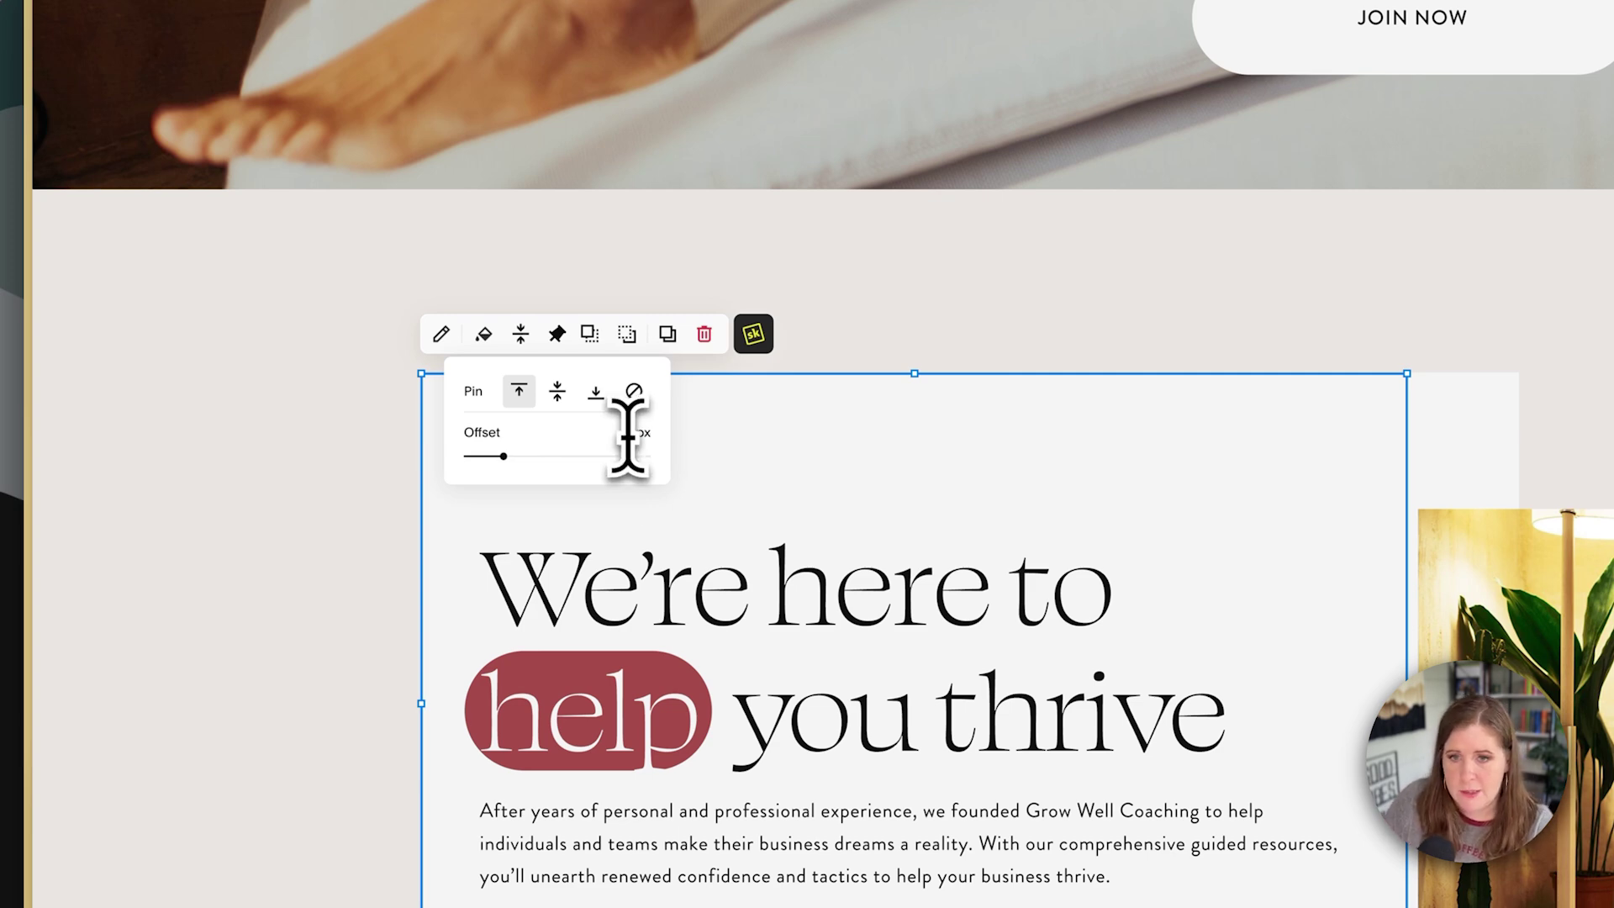
- Review the pin settings of the background shape and the Learn More button in the "We're here to help you thrive" section
left_click(1488, 448)
left_click(926, 334)
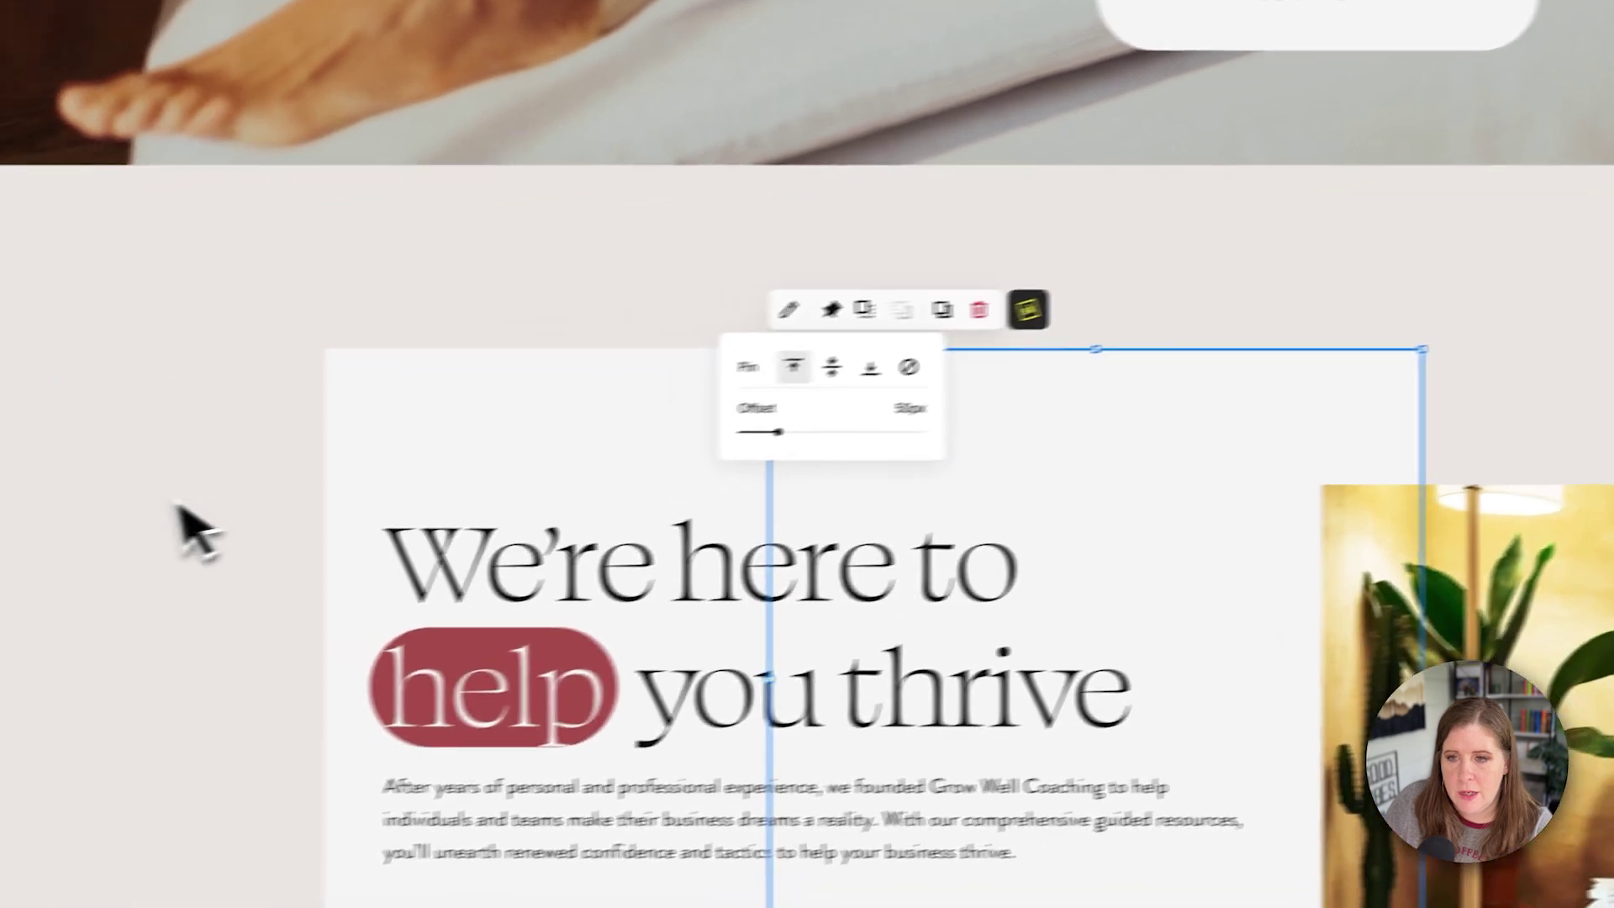
left_click(180, 502)
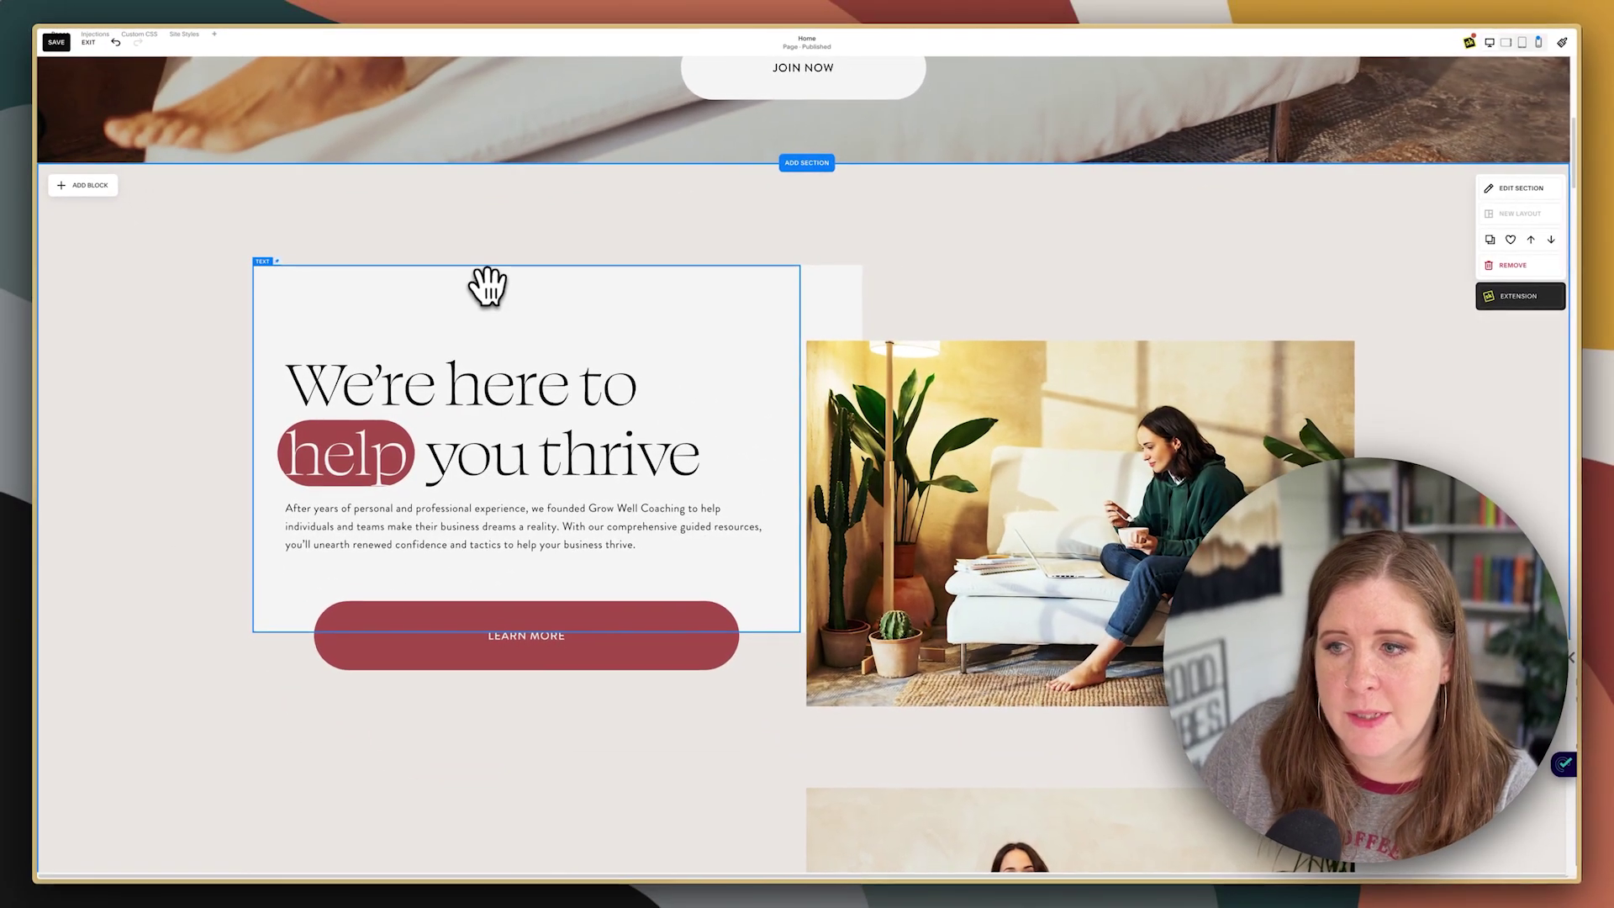
left_click(448, 638)
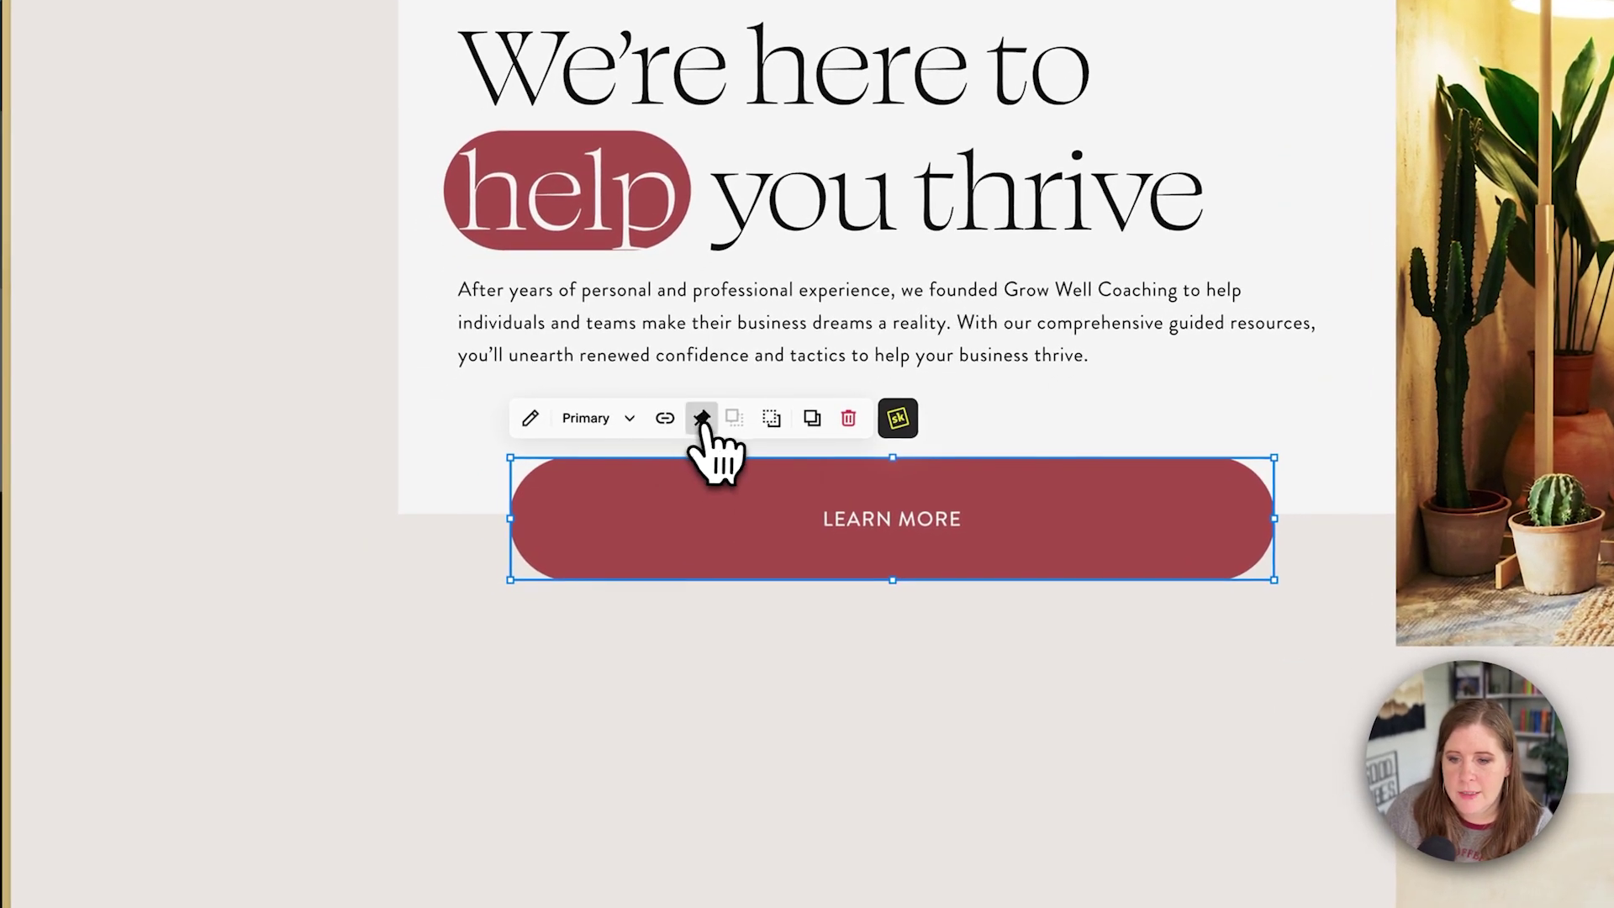
left_click(421, 580)
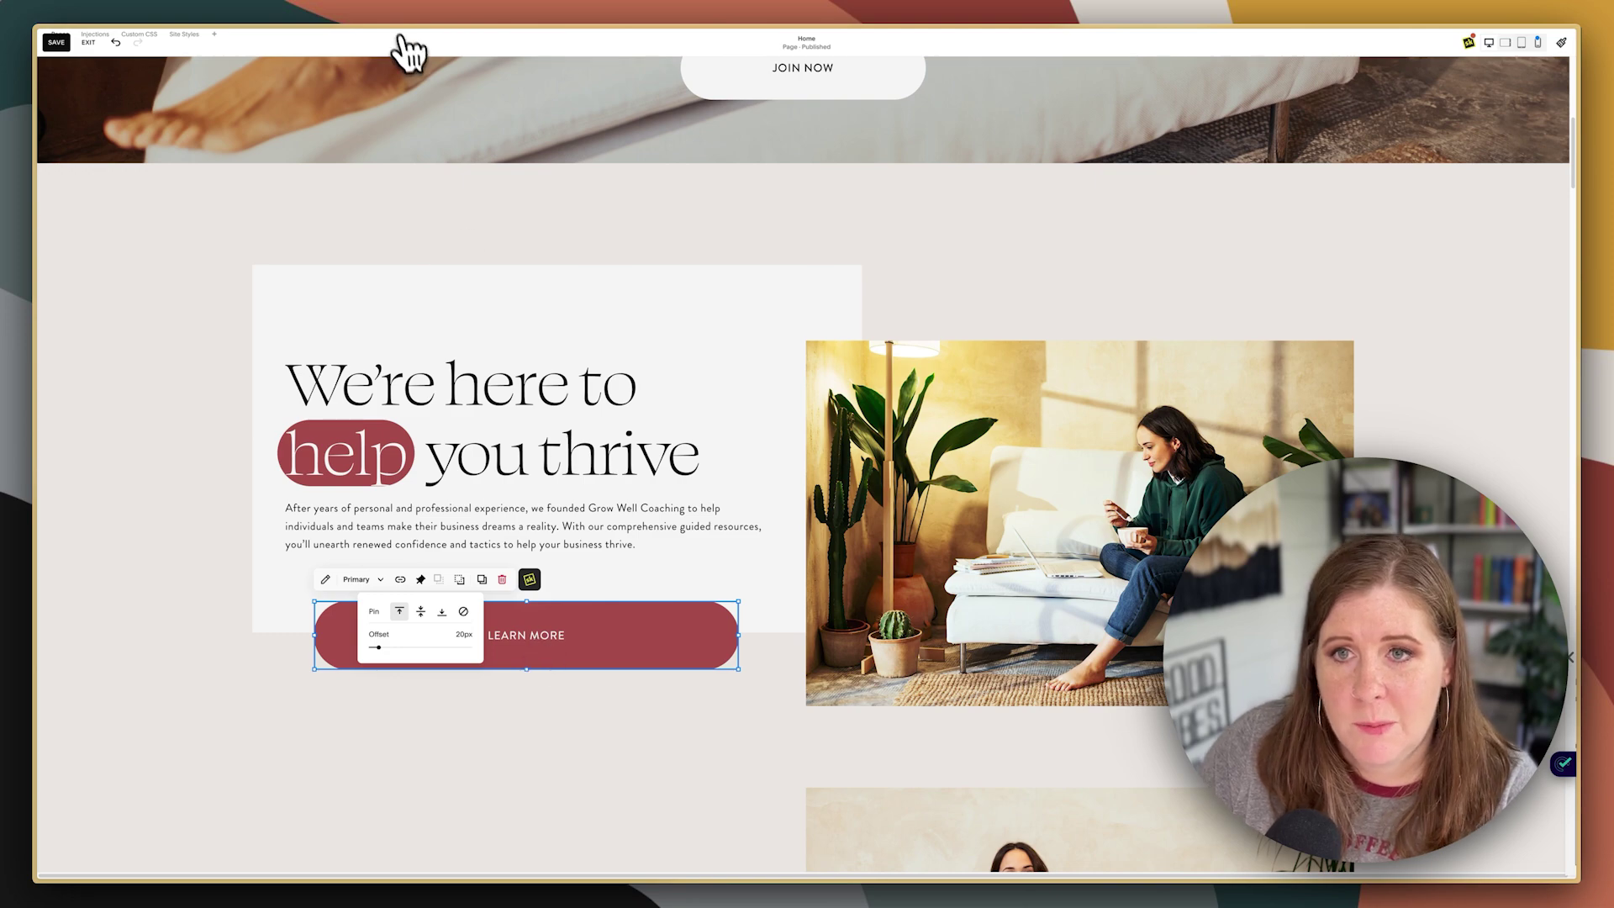
- Review the pin settings of the first image and the last image beside the "We're here to help you thrive" text
left_click(904, 358)
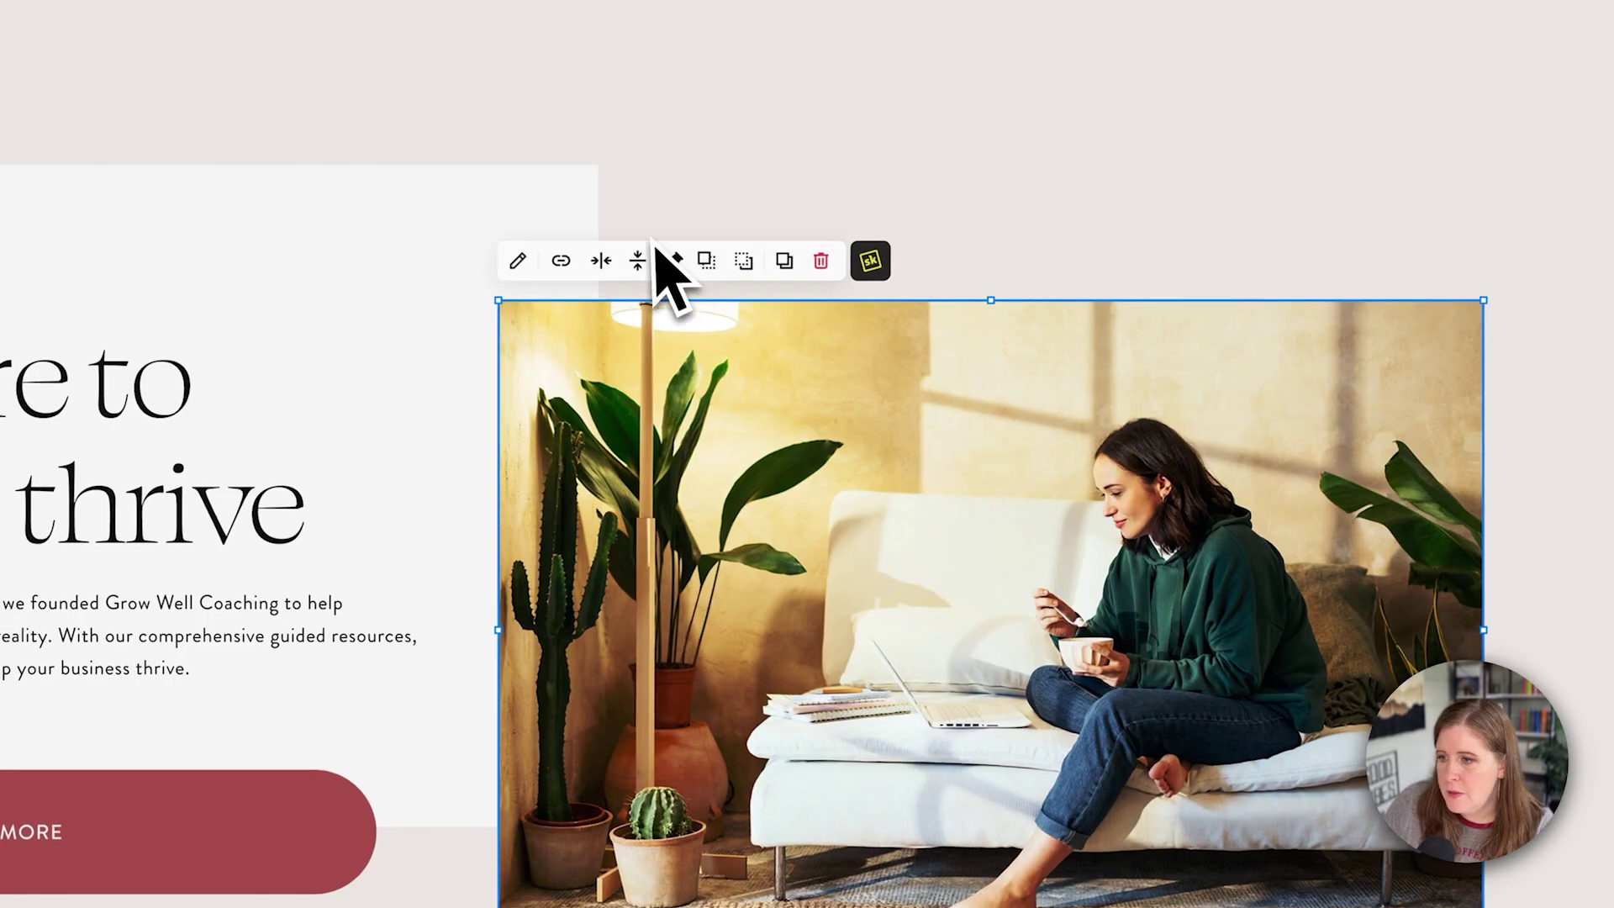
left_click(906, 317)
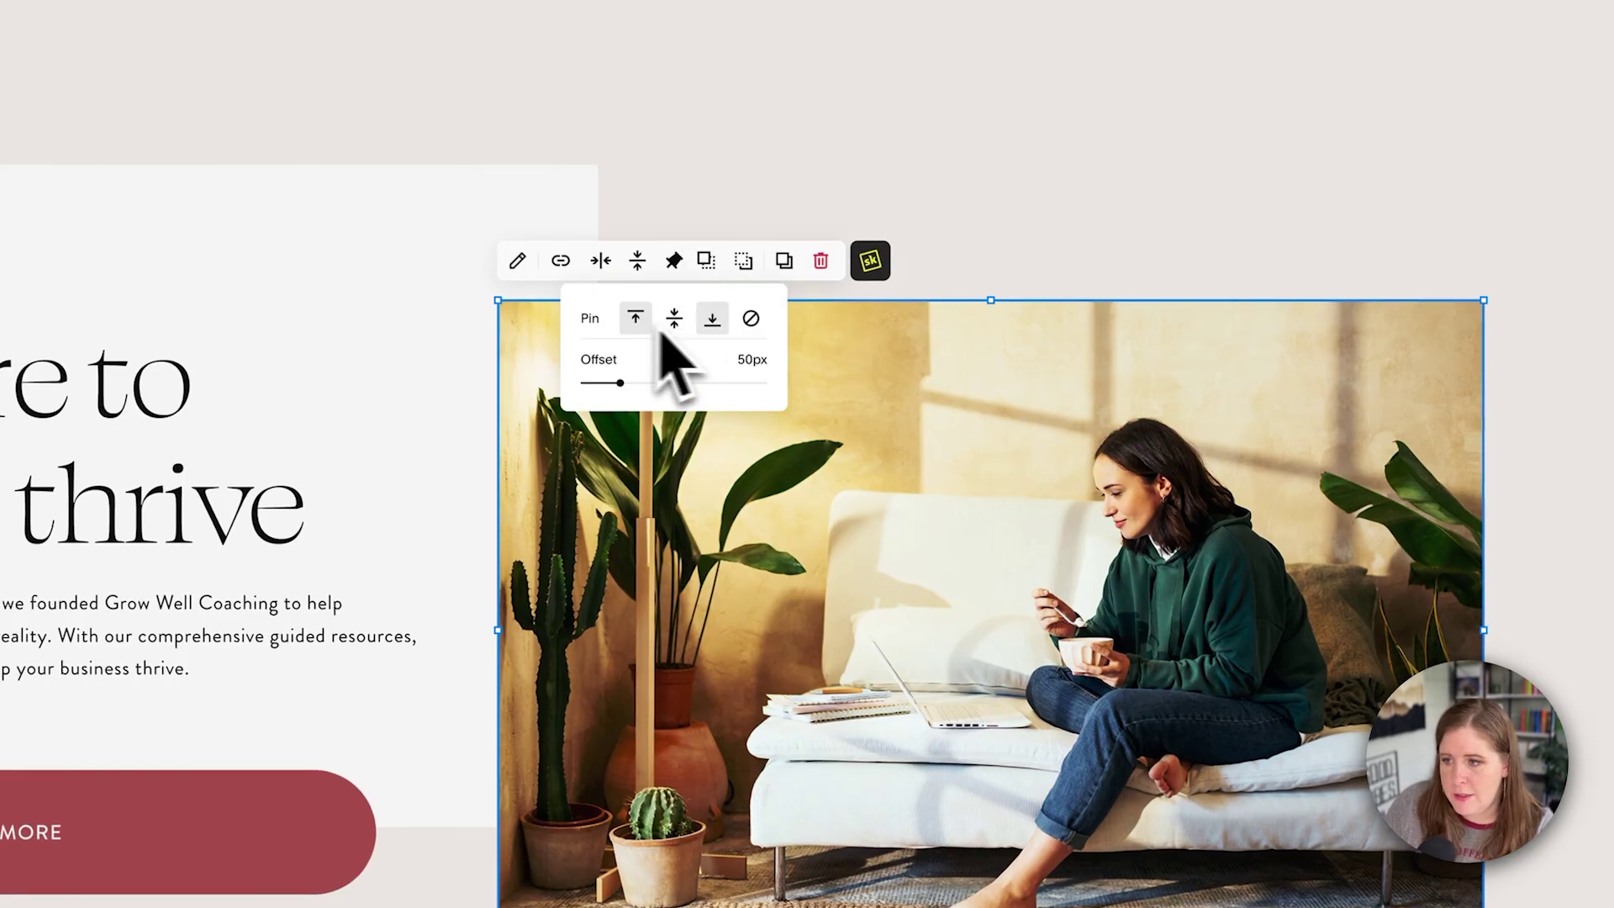
left_click(1005, 231)
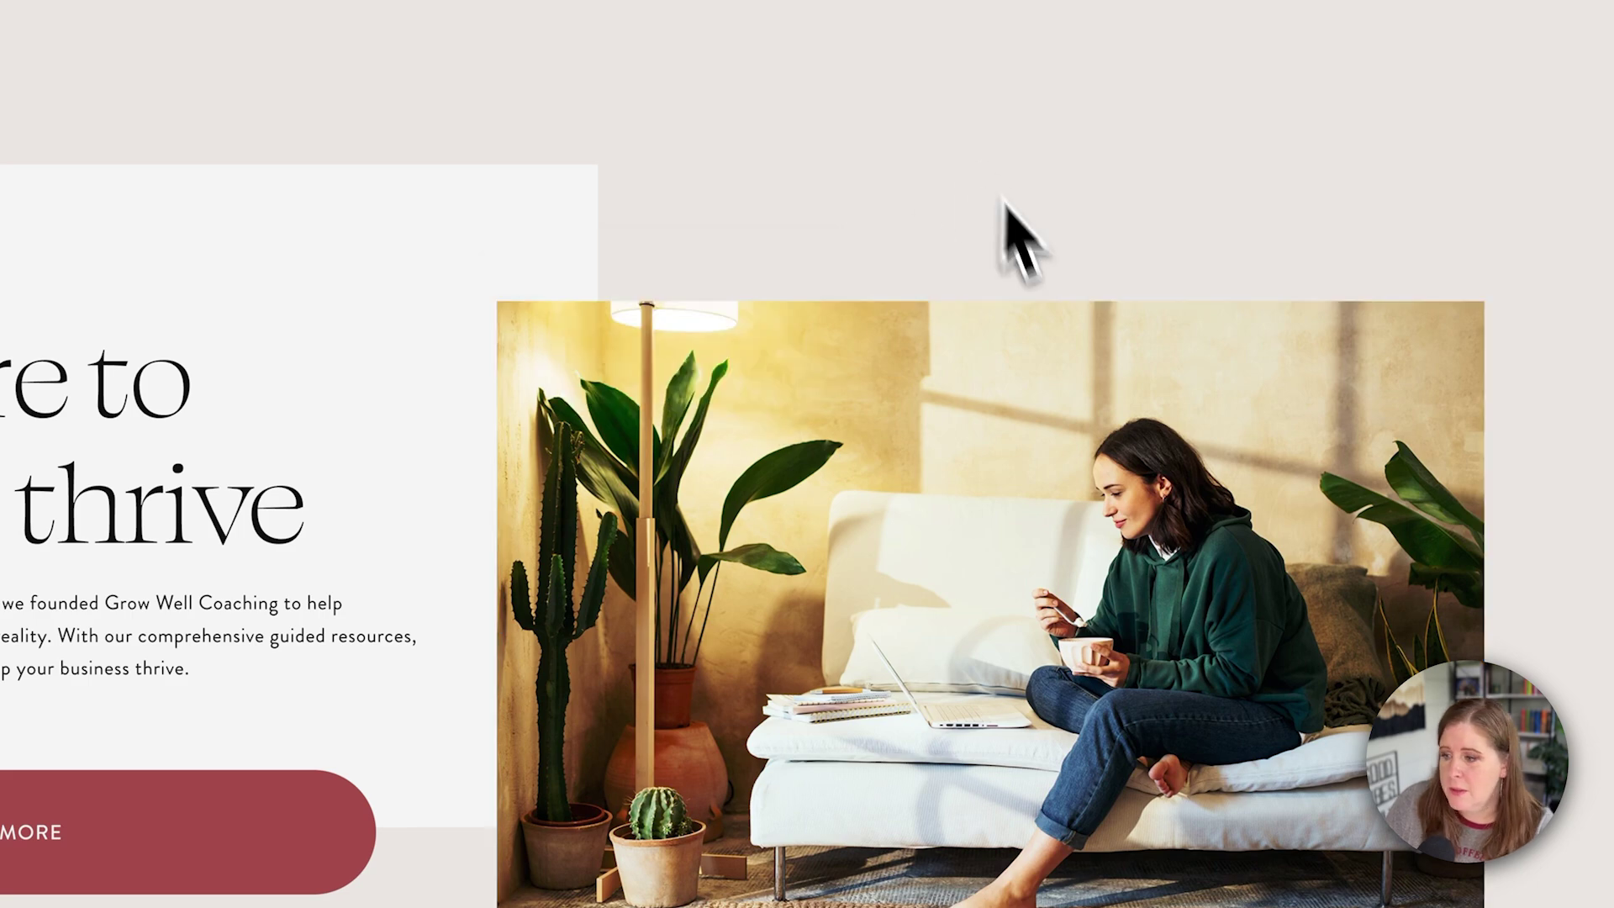
scroll(967, 470, "down", 4)
left_click(908, 720)
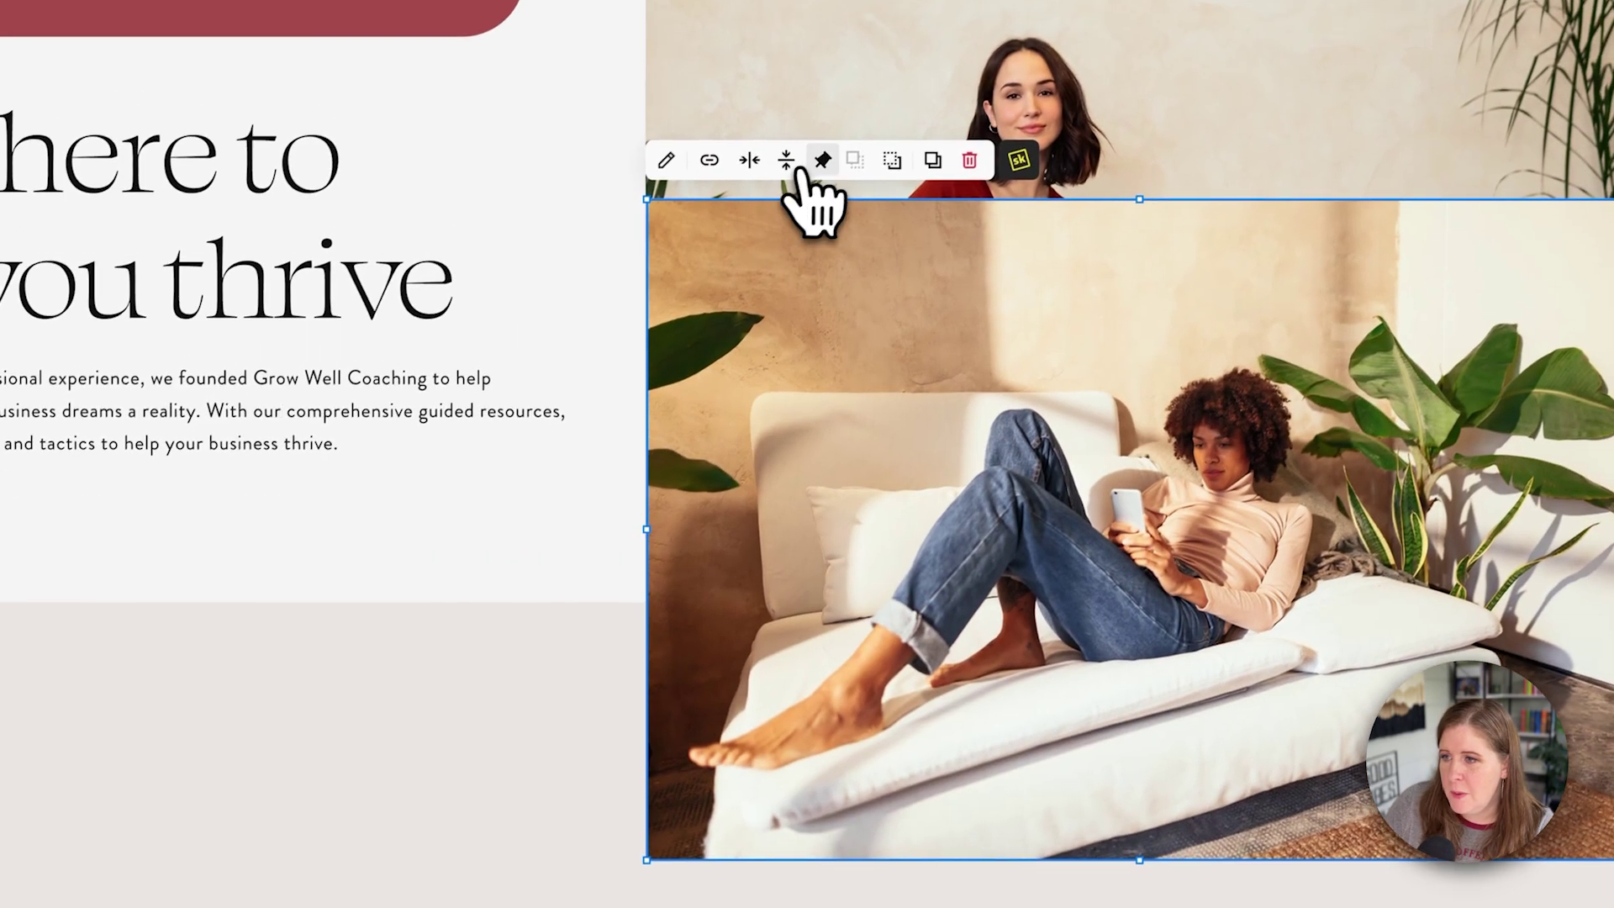
left_click(818, 164)
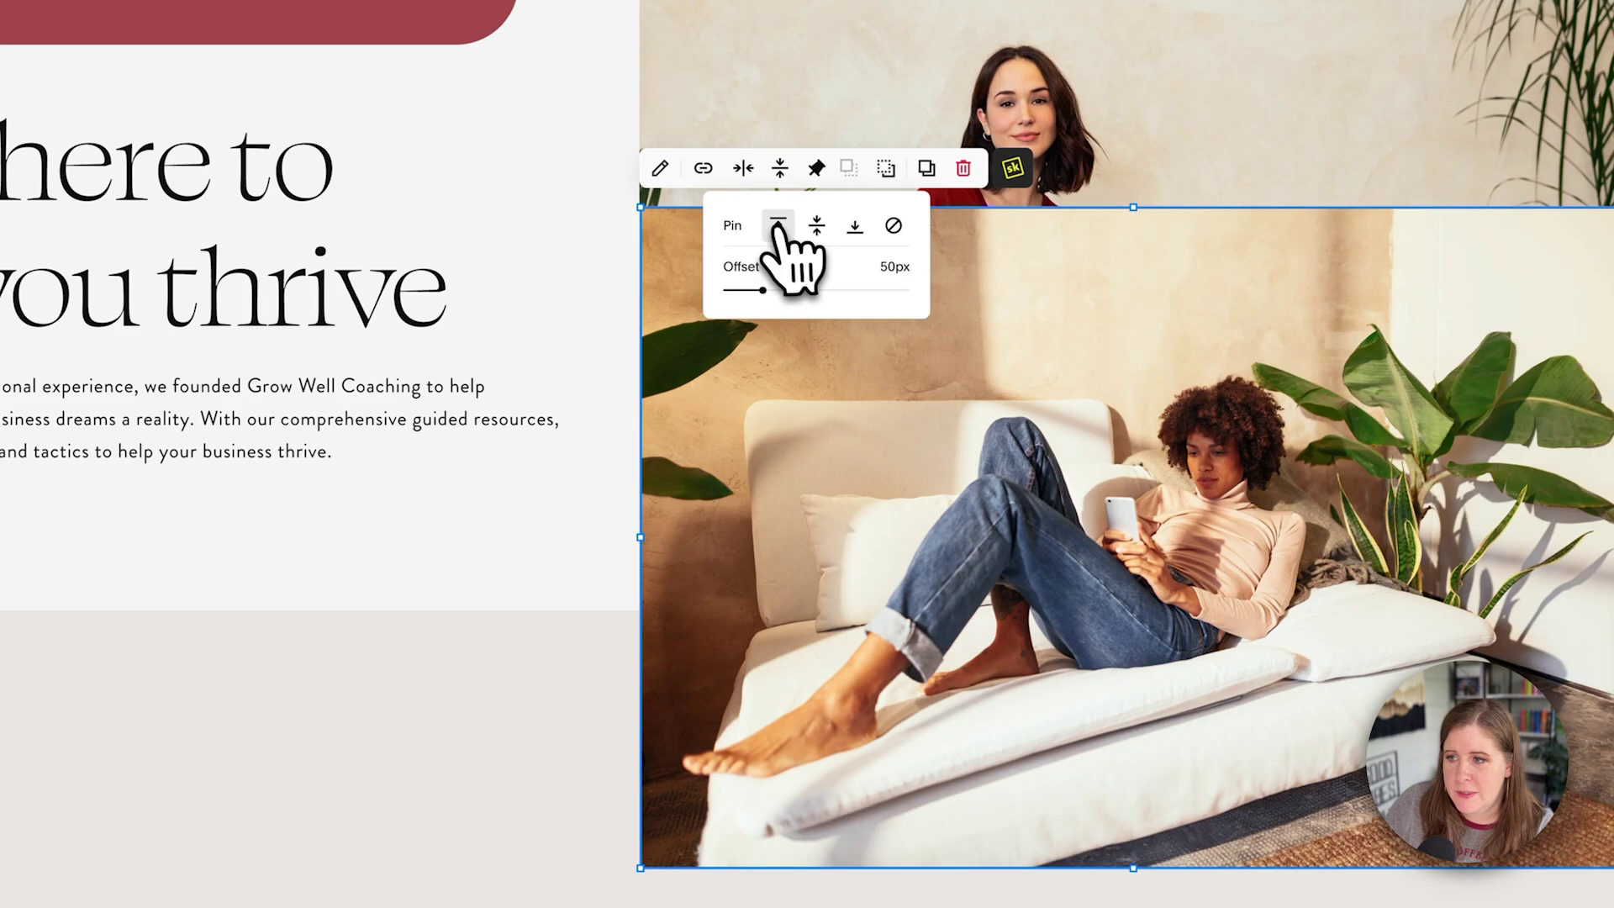
left_click(471, 739)
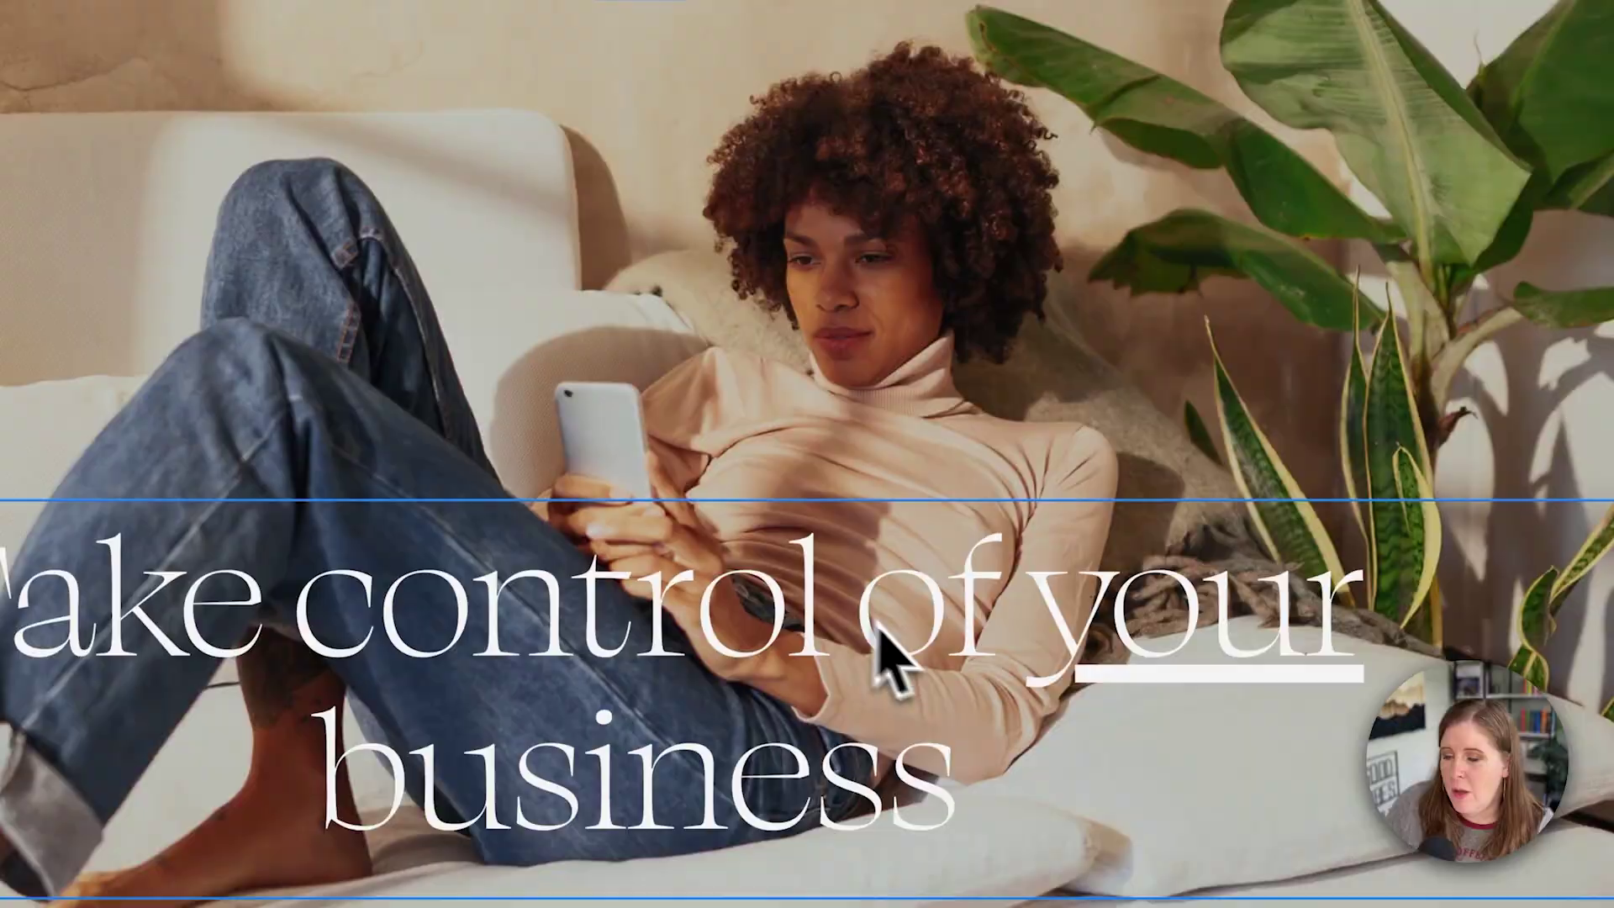
- Examine how the pinned text, button and images move and overlap as the section scrolls
scroll(883, 631, "down", 5)
scroll(1445, 462, "down", 5)
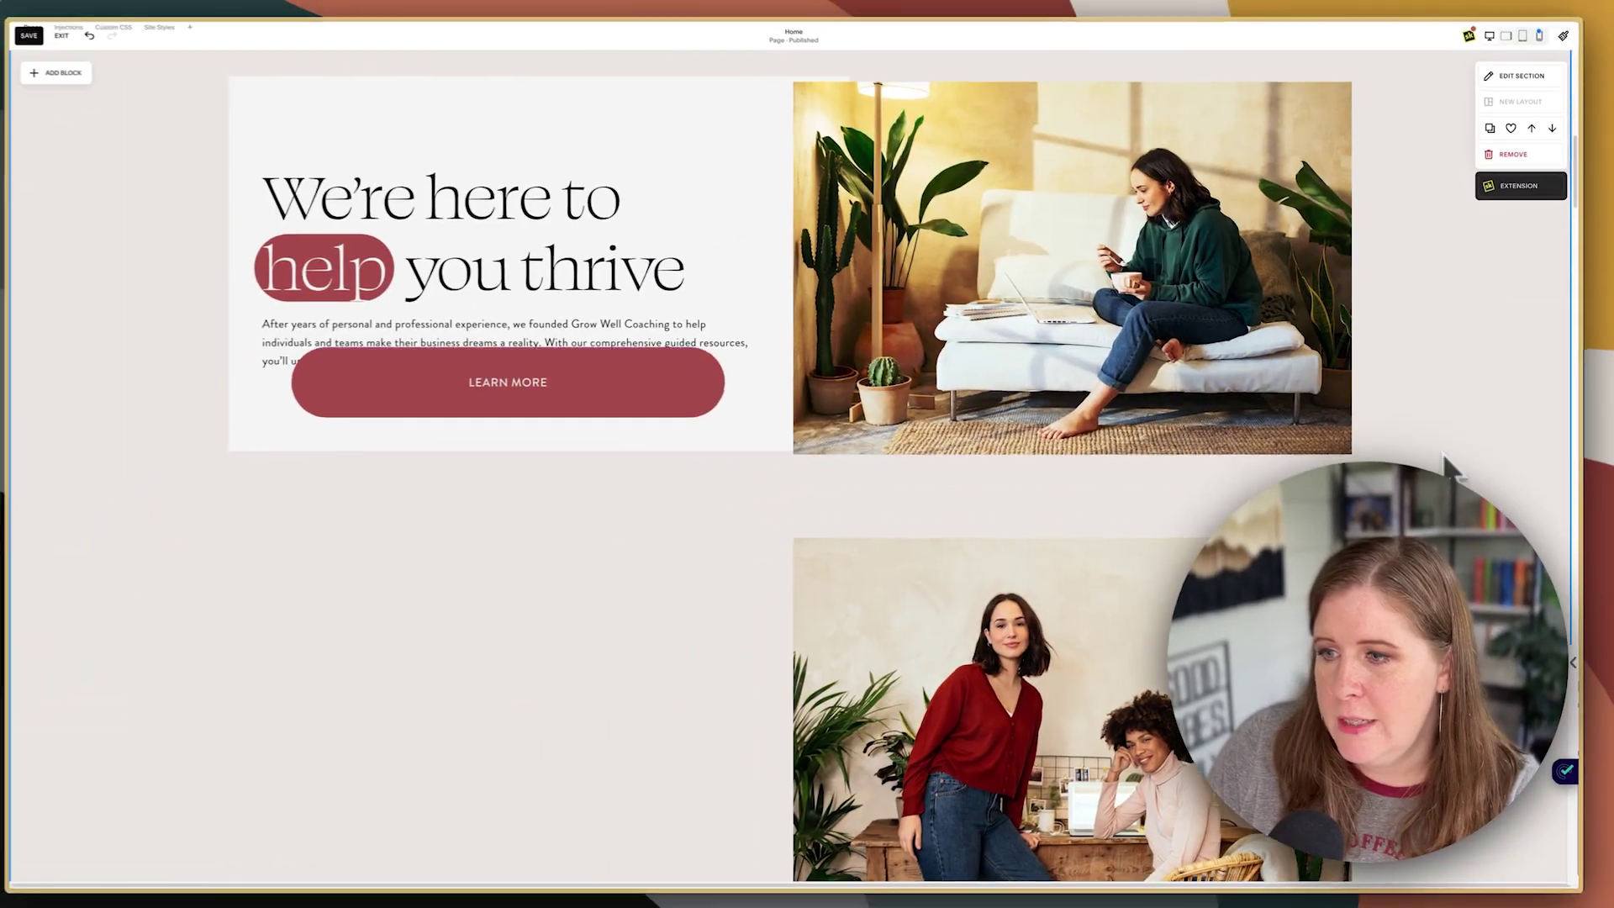
scroll(1442, 457, "down", 5)
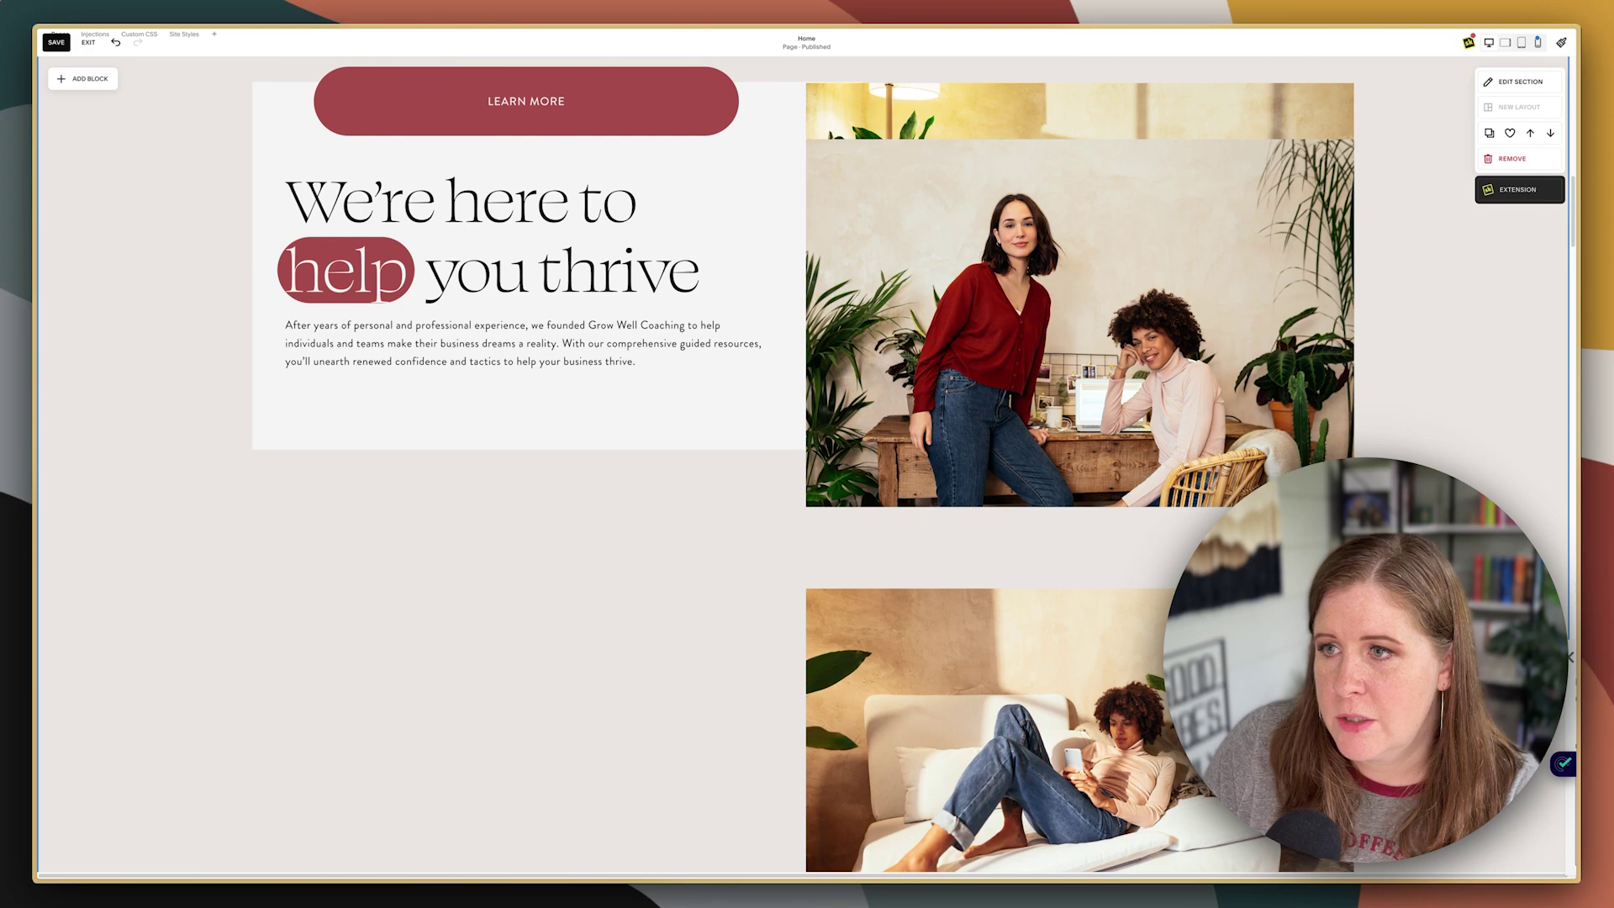
scroll(1076, 589, "down", 3)
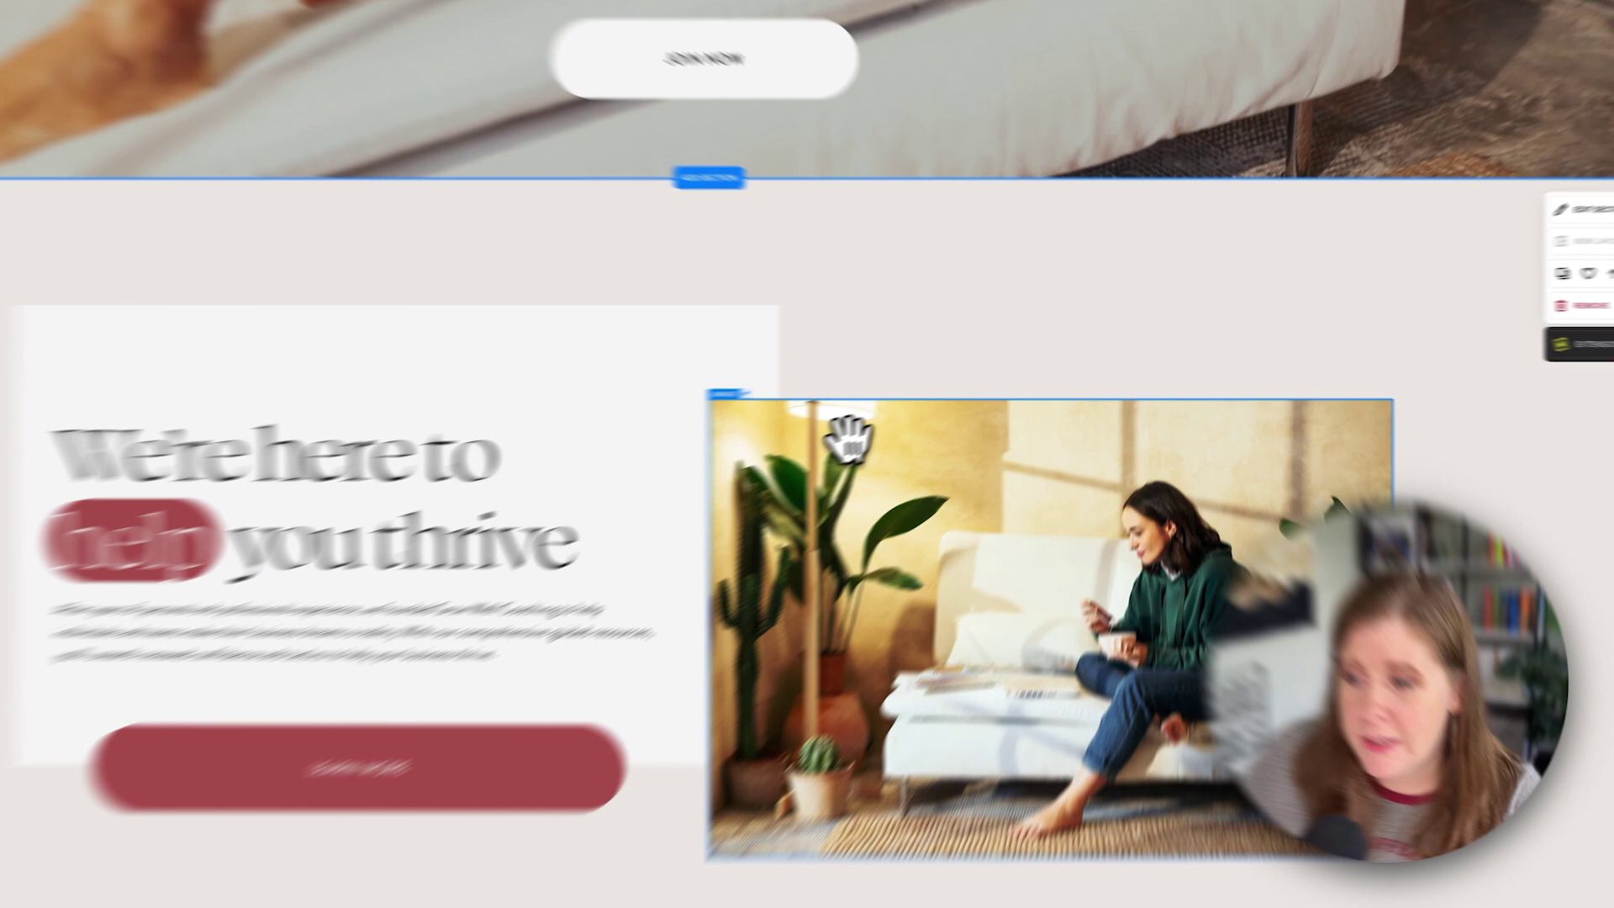
- Remove the pin from the first image, the woman in the green sweater on the sofa
left_click(918, 412)
left_click(670, 397)
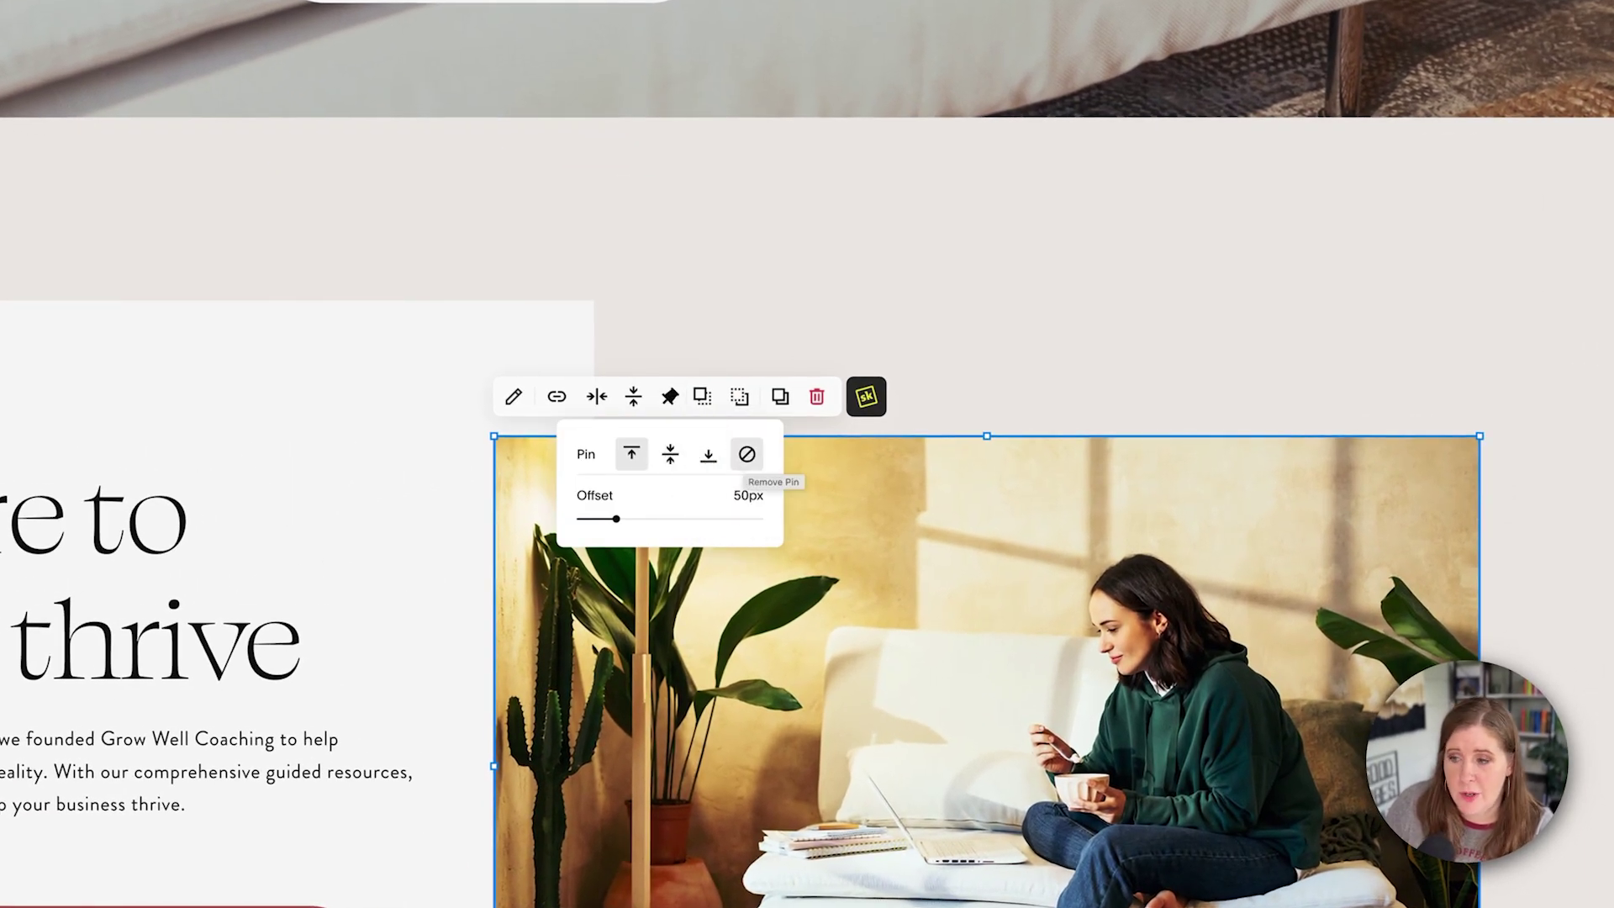
left_click(748, 458)
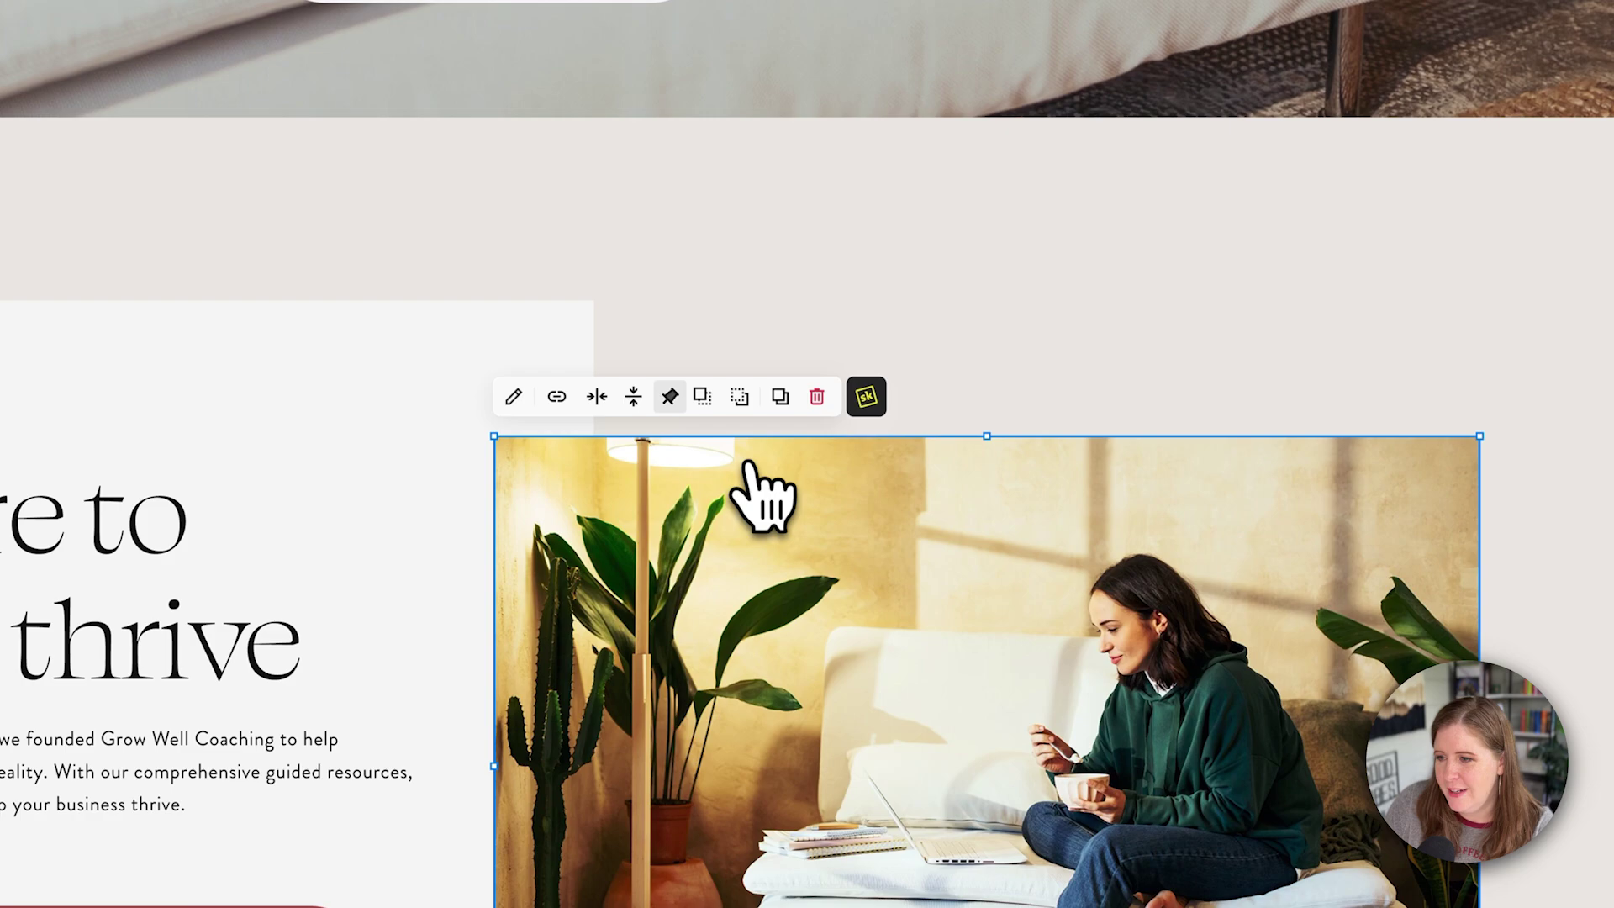
left_click(1043, 332)
- Compare how the unpinned first image and the remaining pinned blocks behave while scrolling through the section
scroll(815, 560, "down", 4)
scroll(811, 602, "down", 5)
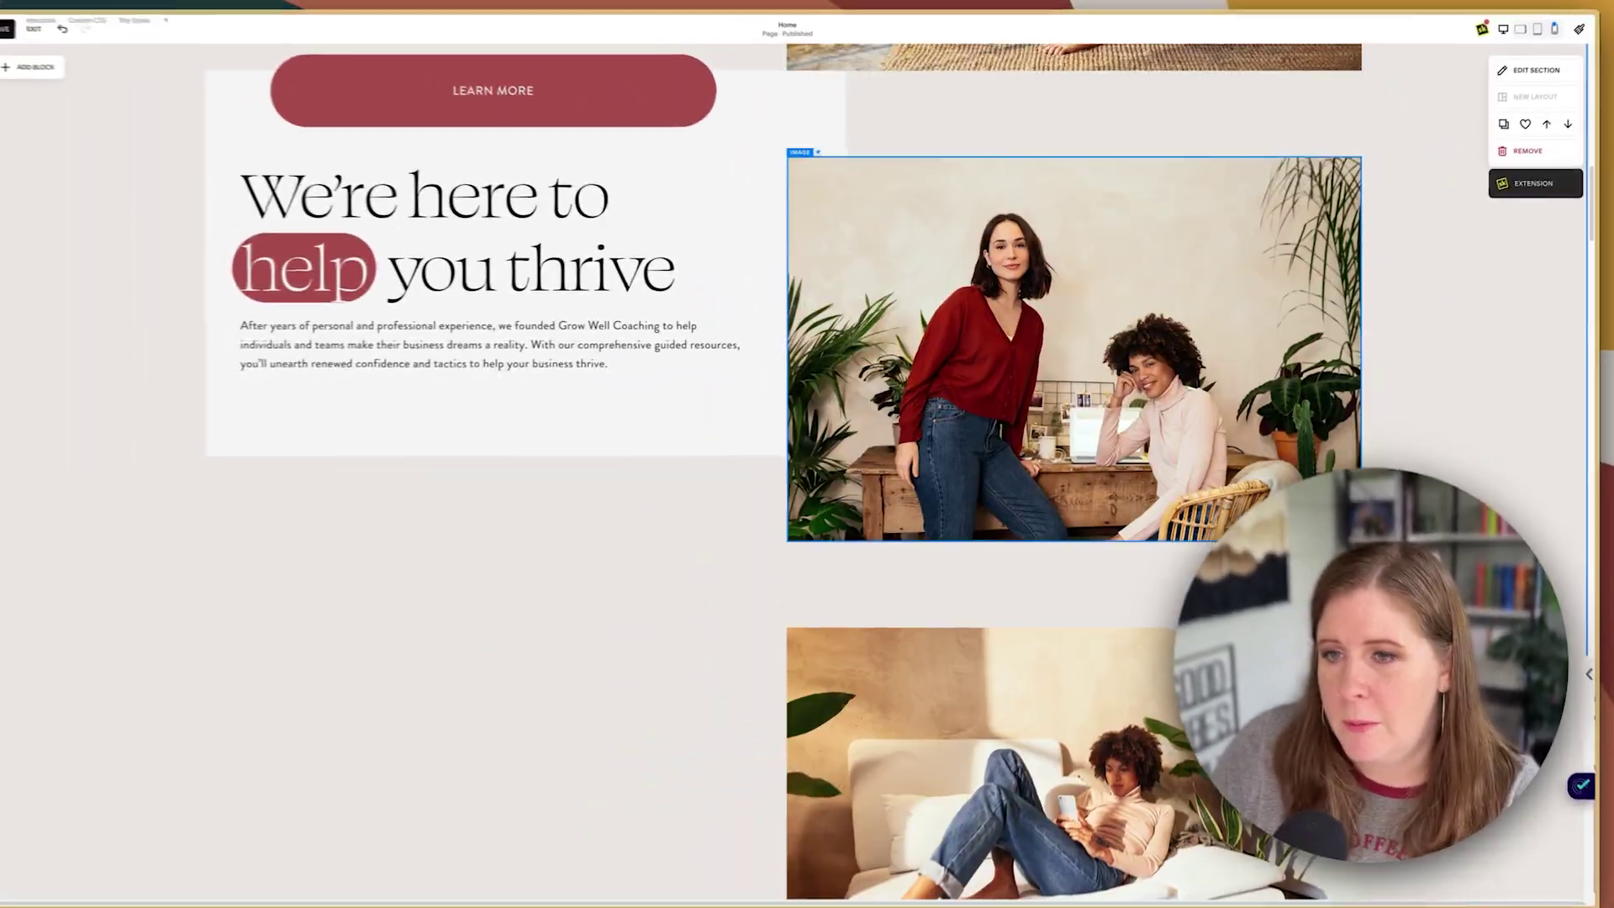
scroll(974, 465, "up", 5)
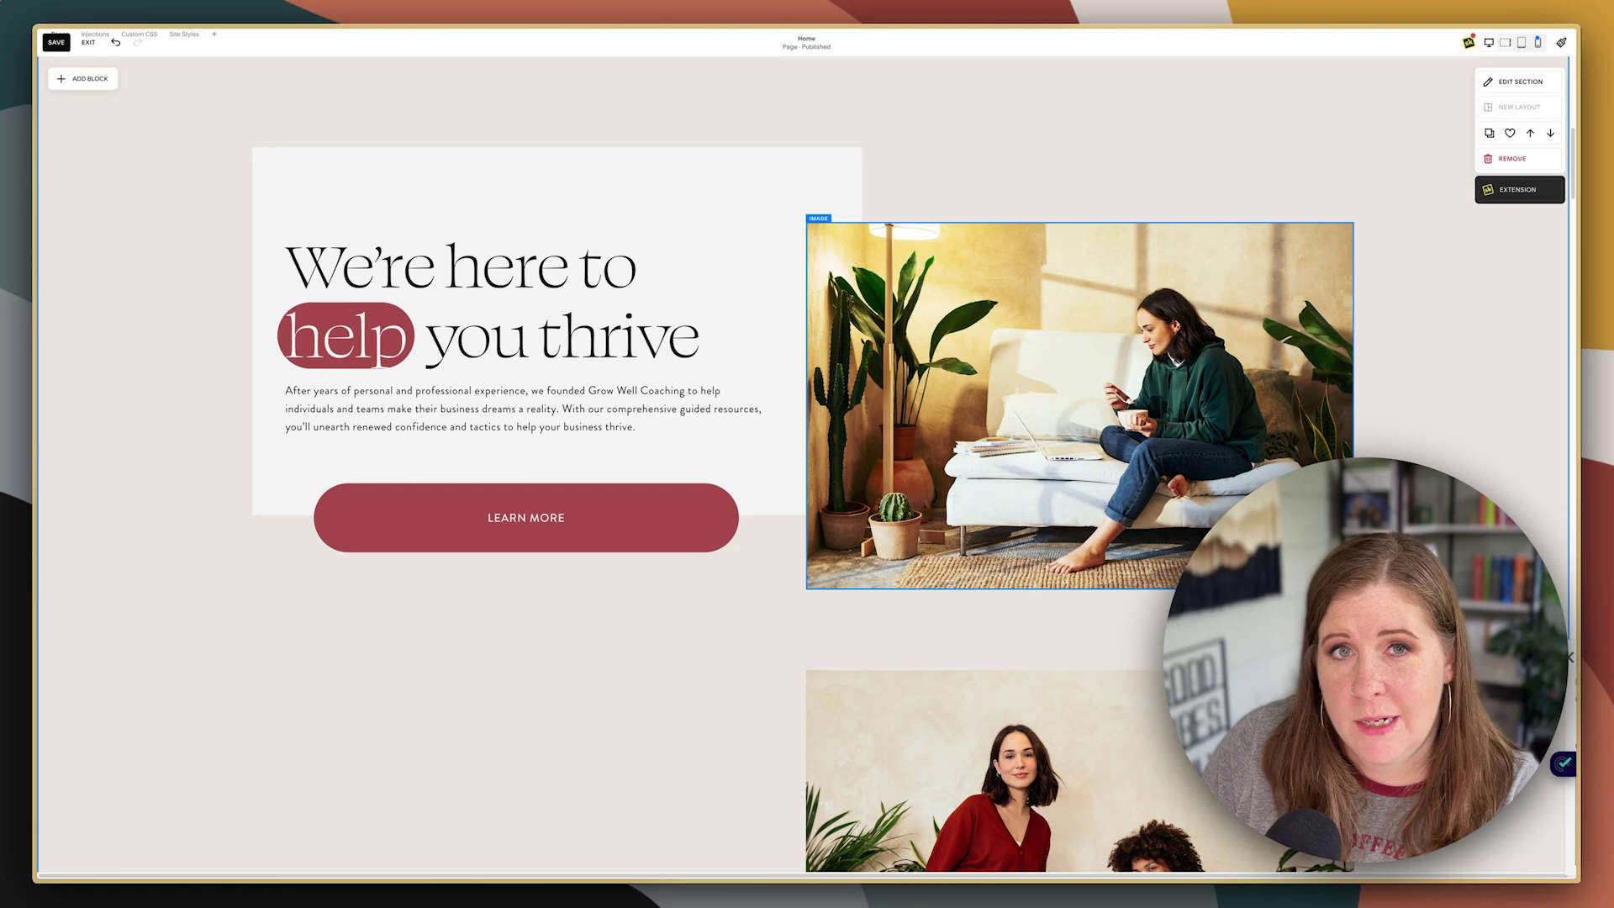
scroll(982, 452, "down", 5)
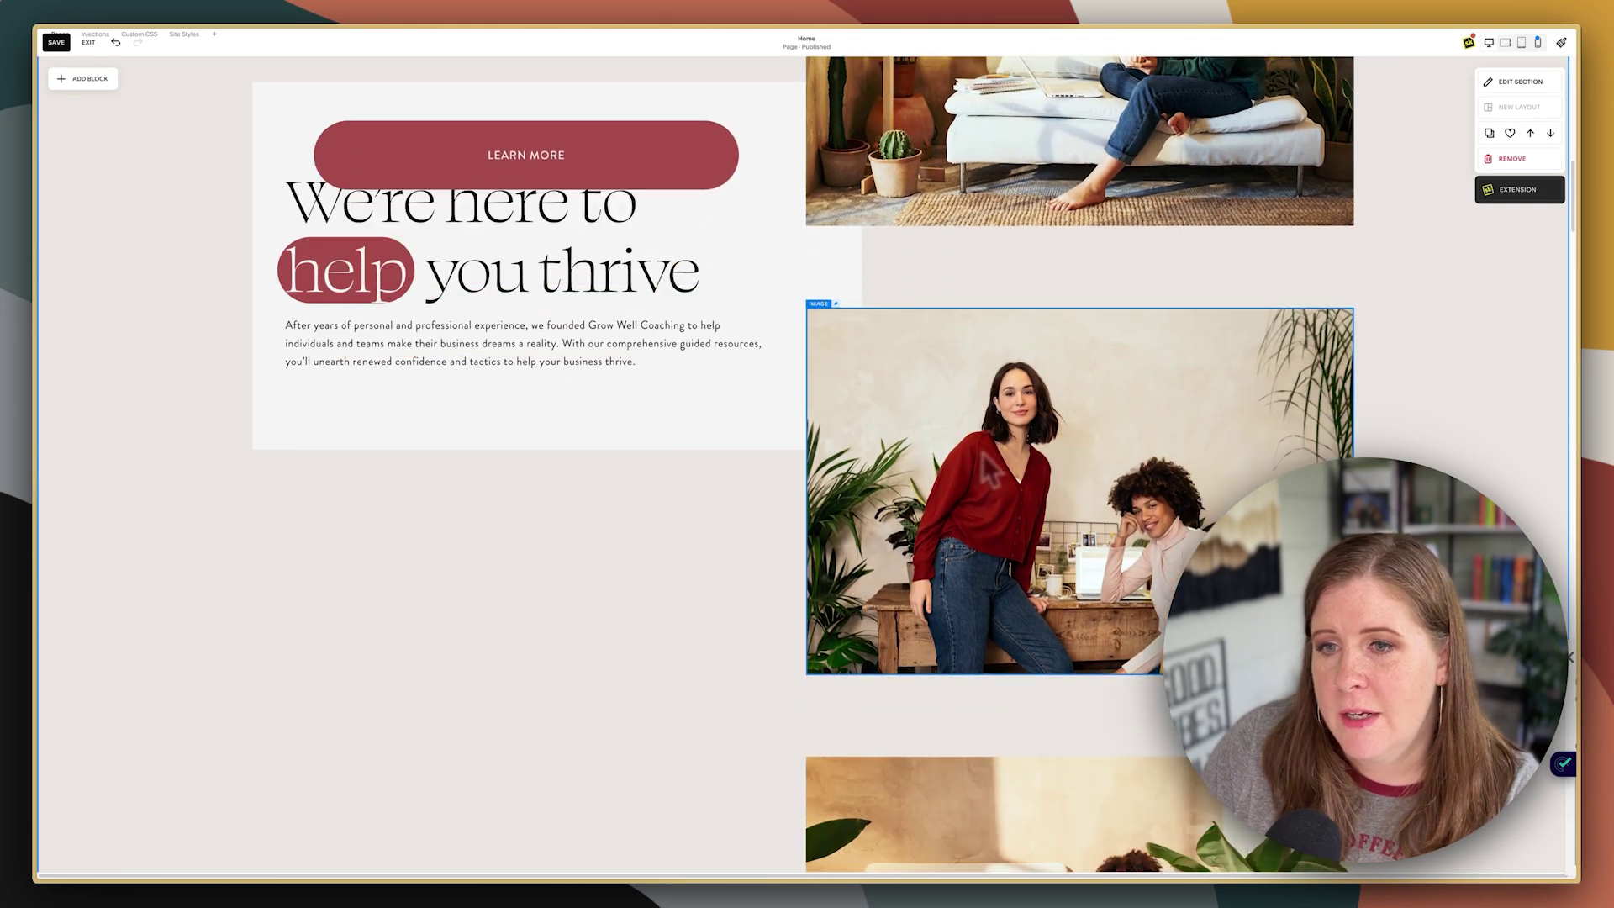
scroll(982, 452, "down", 3)
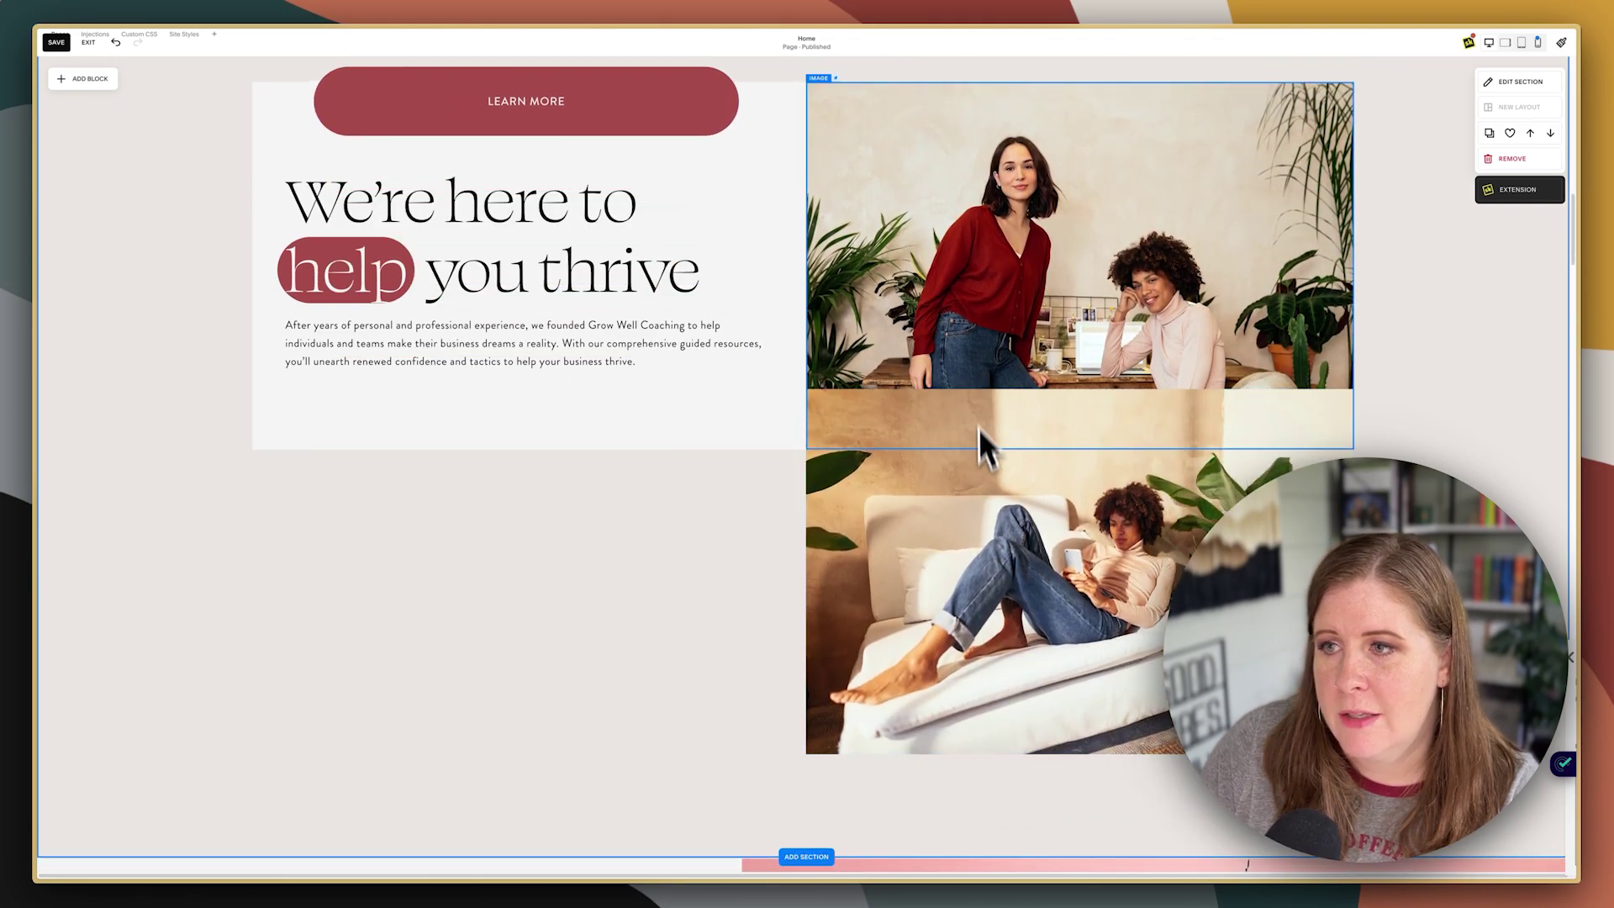
scroll(597, 592, "up", 2)
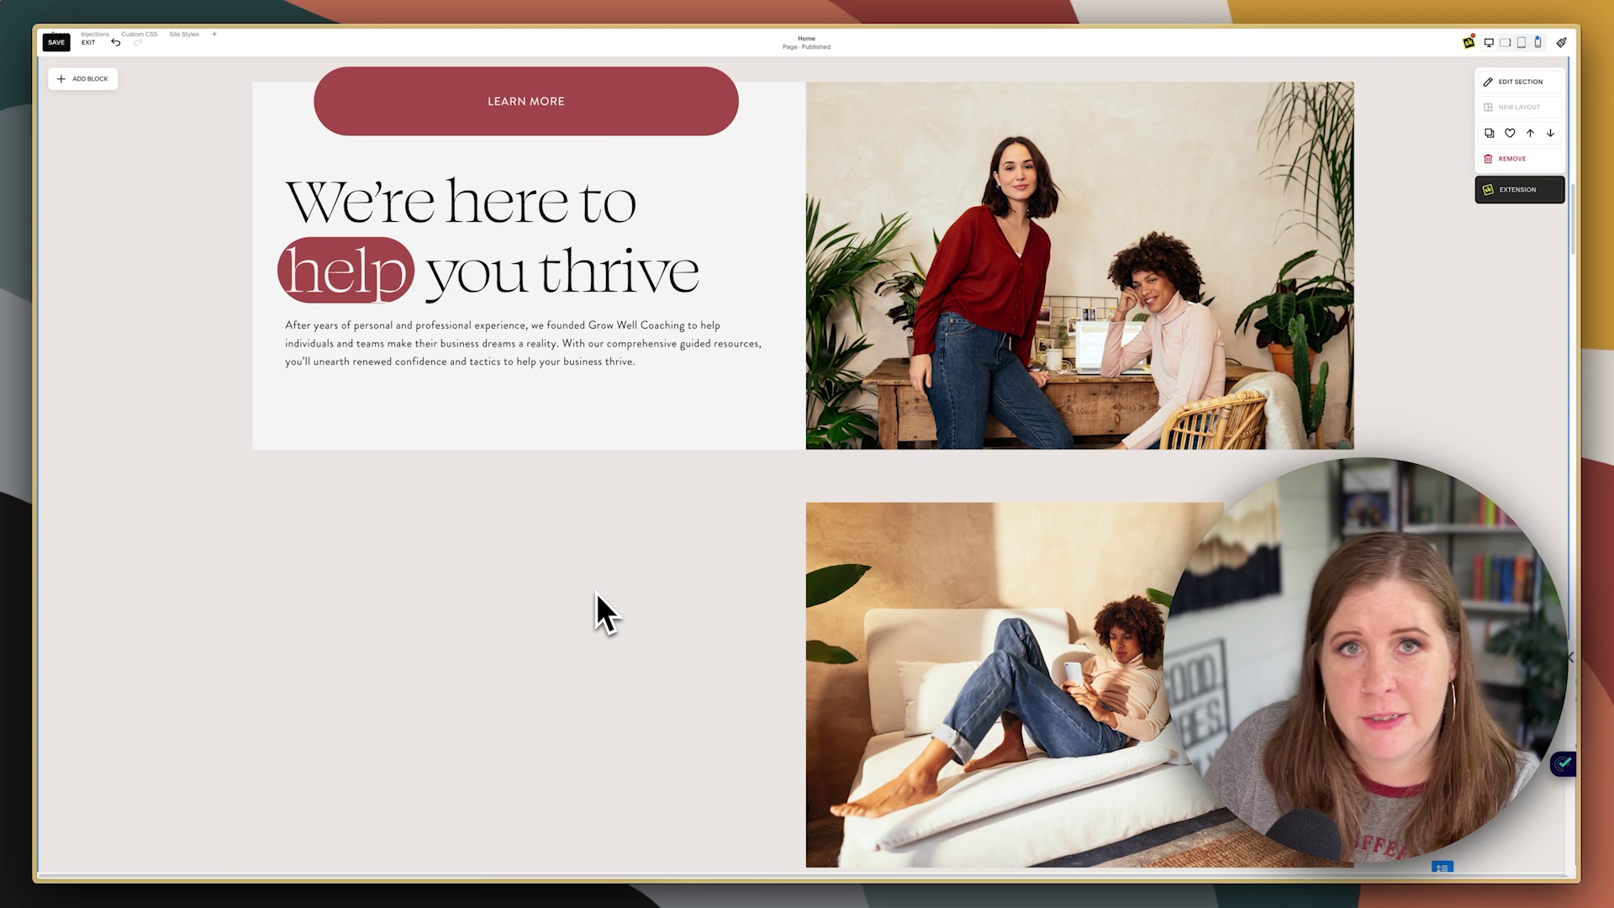
scroll(596, 591, "up", 4)
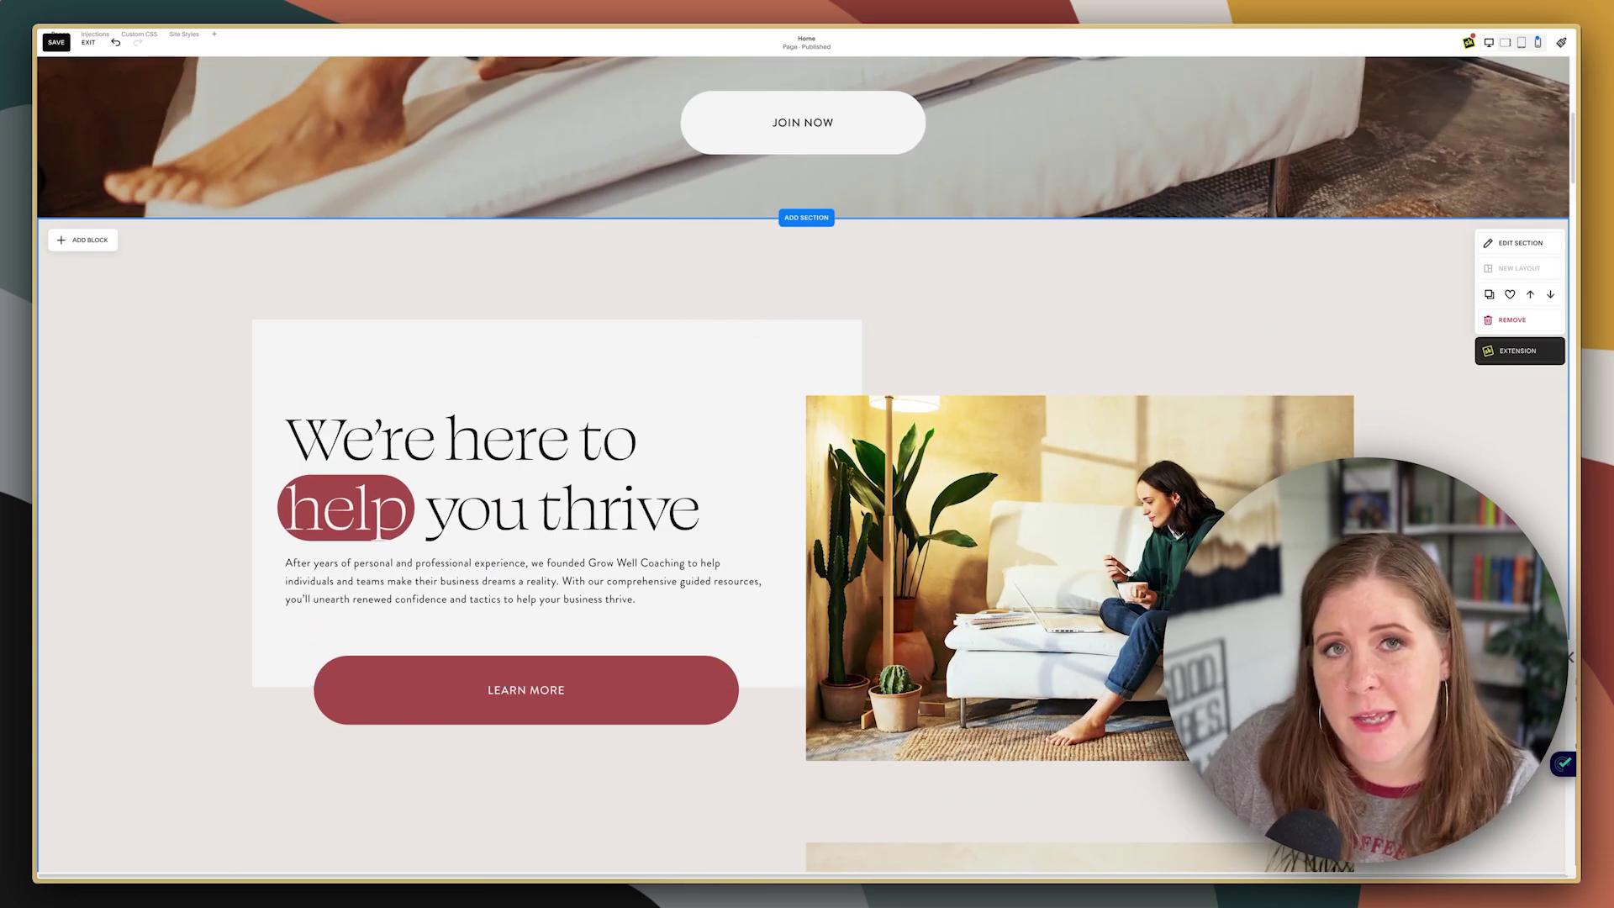
scroll(930, 284, "down", 2)
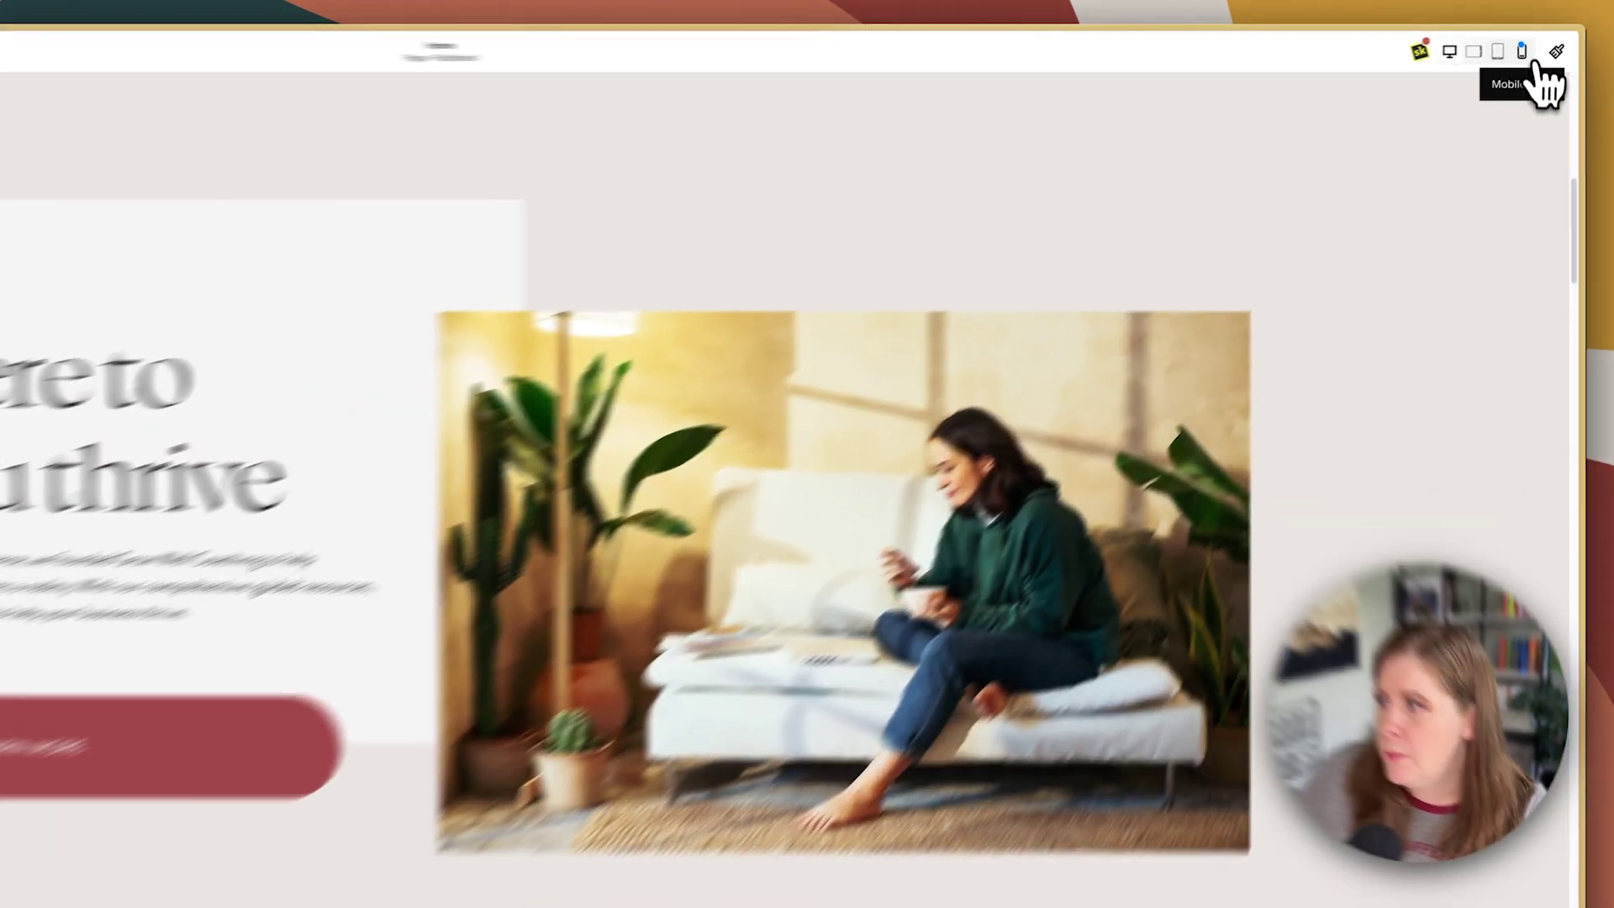
- Switch to the mobile layout and shorten the first image block to cut the empty space beneath it
left_click(1532, 58)
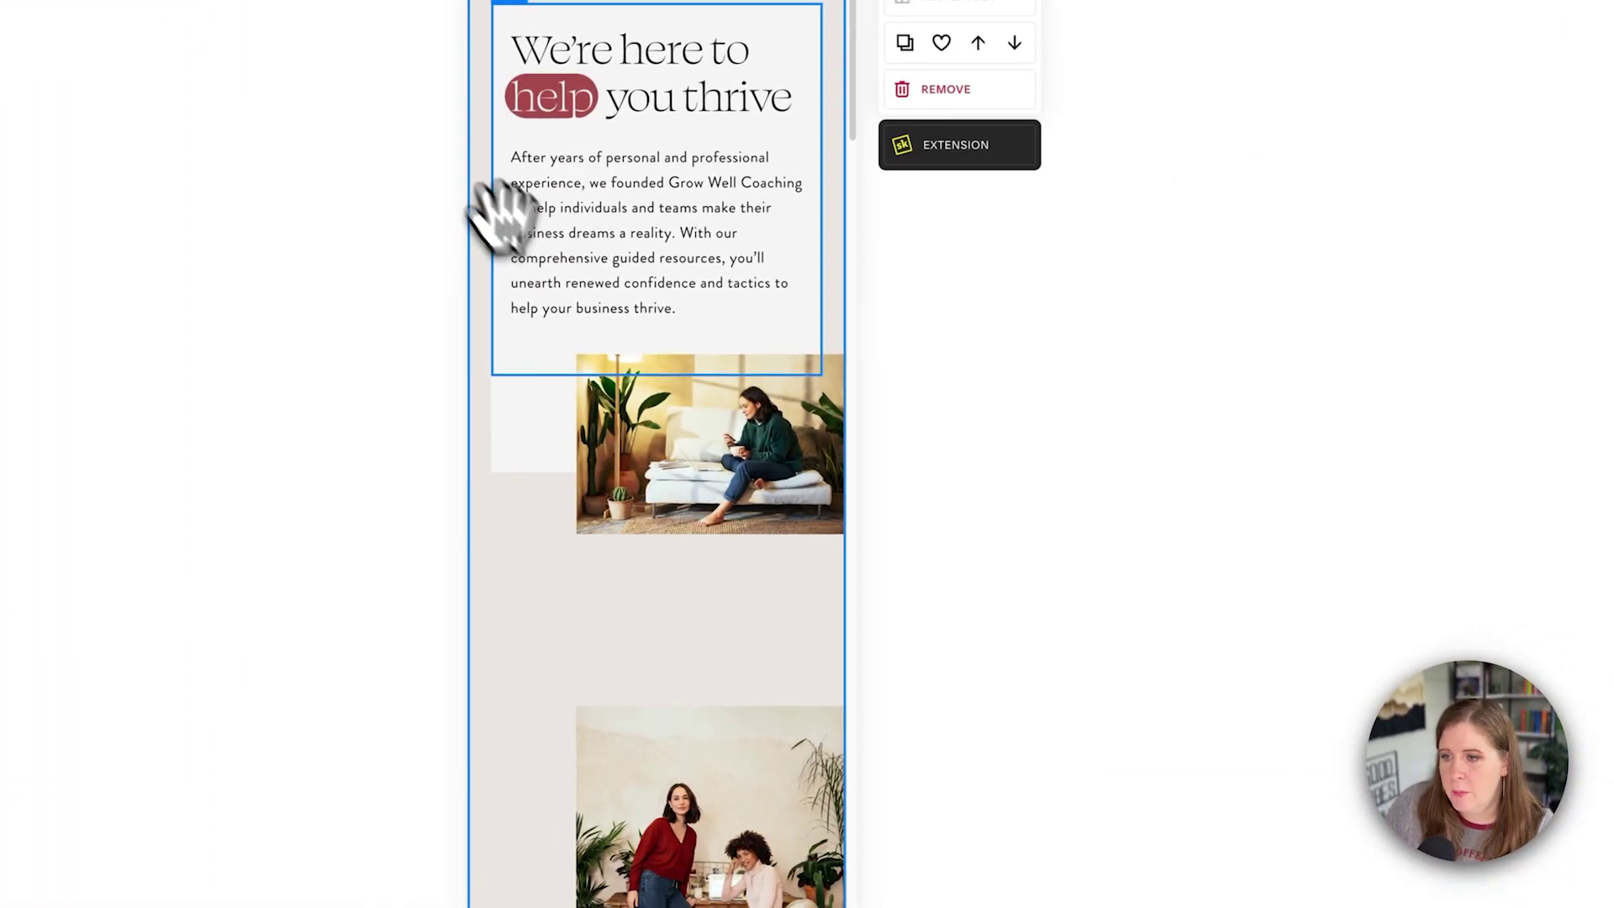
left_click(630, 378)
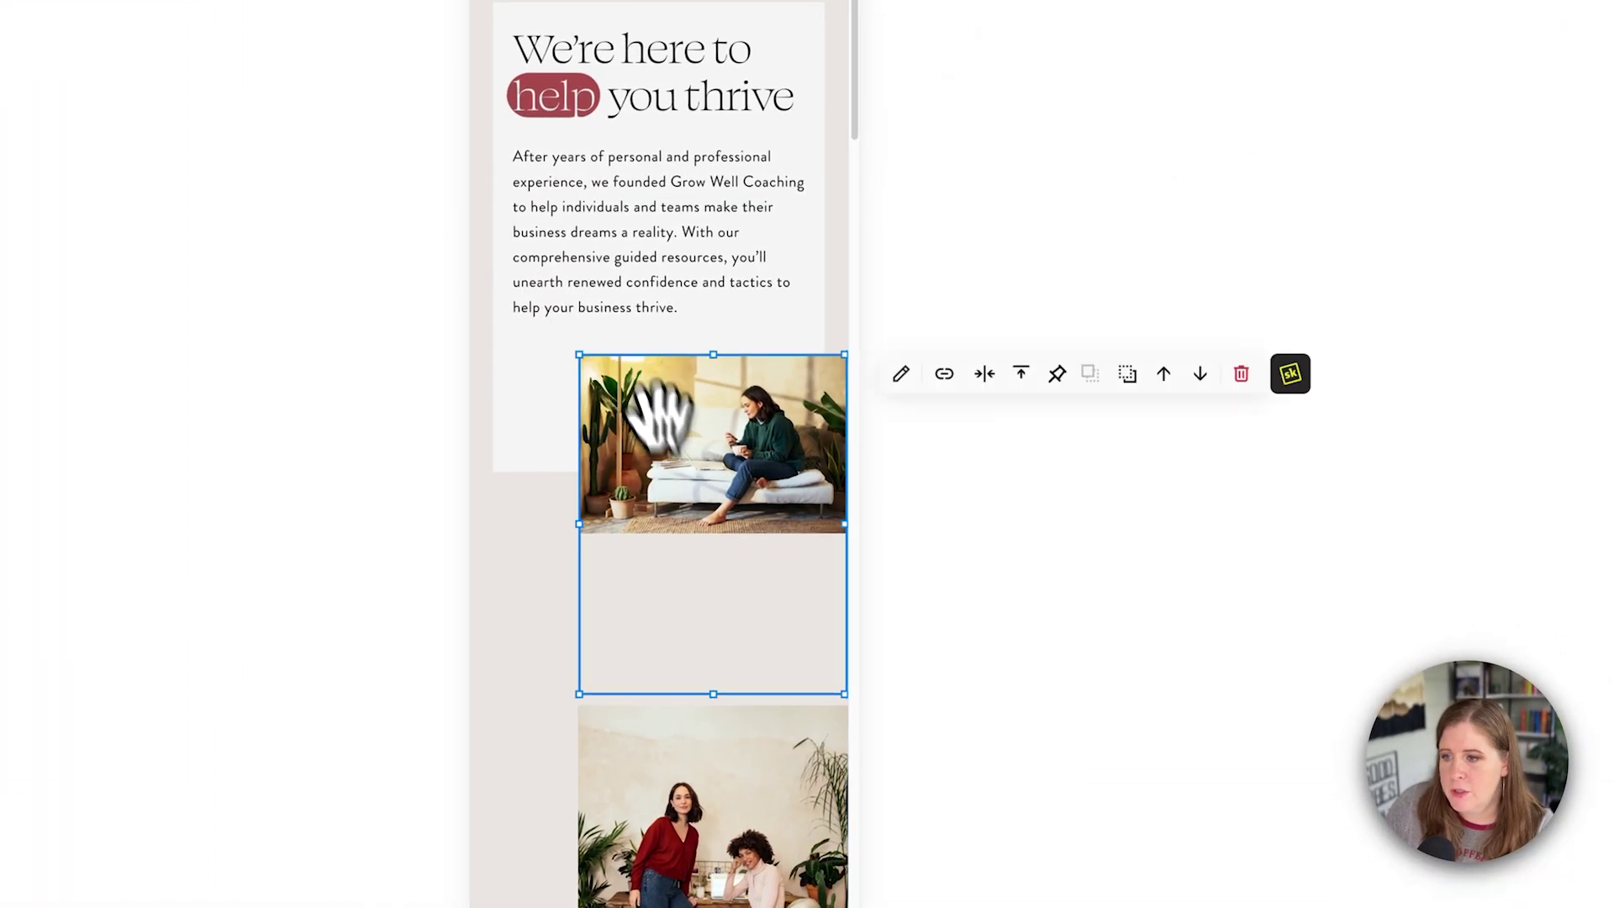
left_click_drag(710, 681, 713, 547)
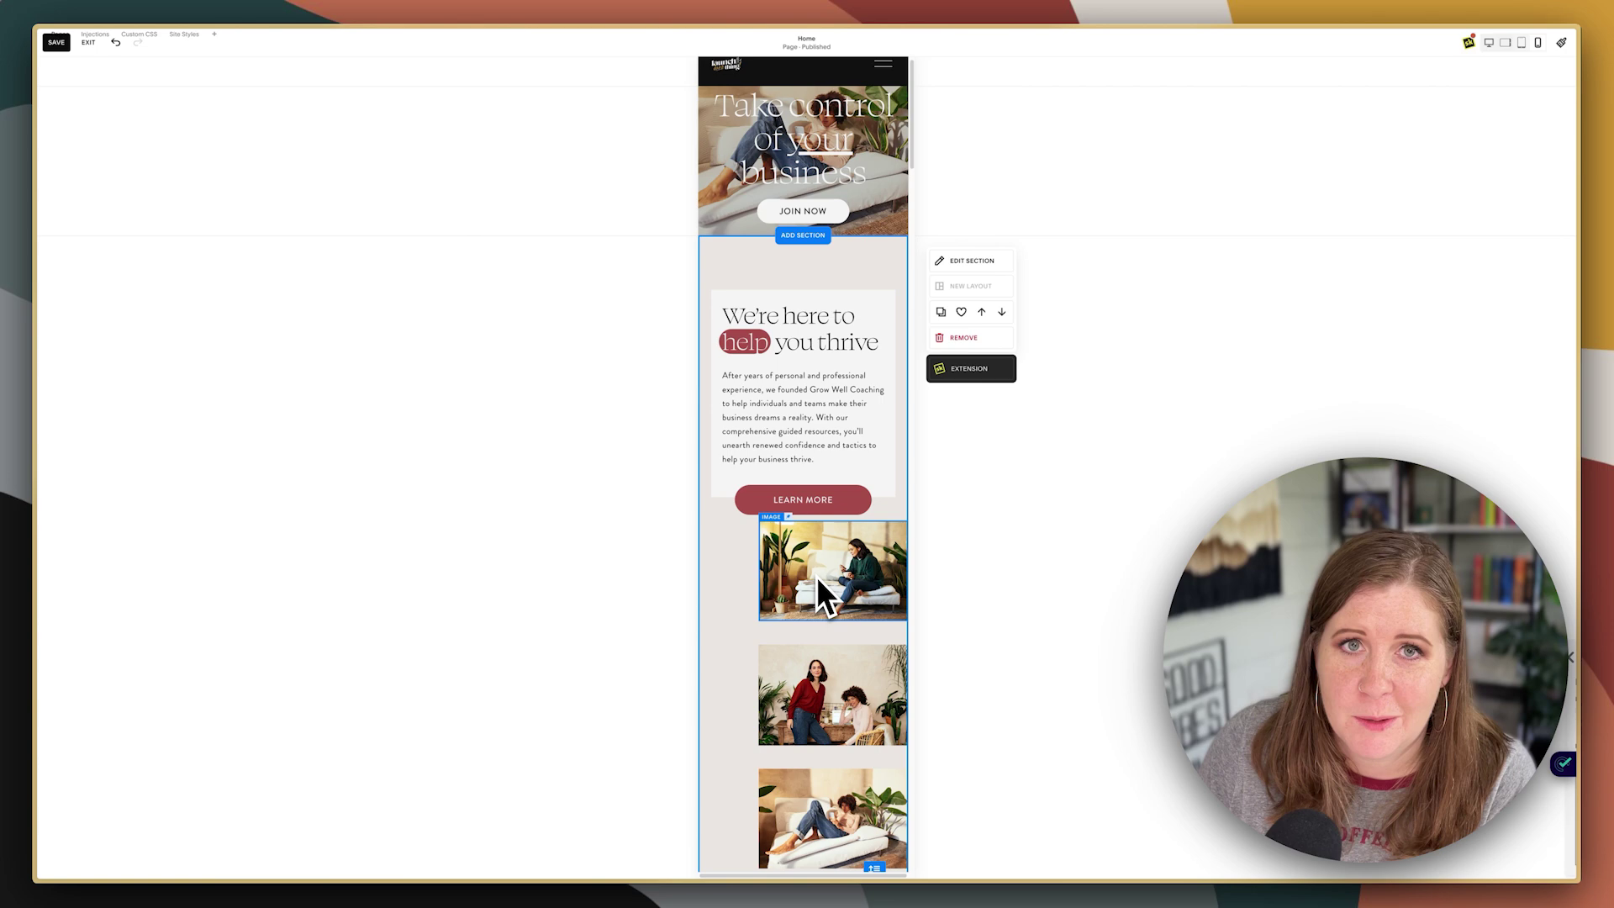
- Remove the pin from the last image in the mobile layout
left_click(831, 784)
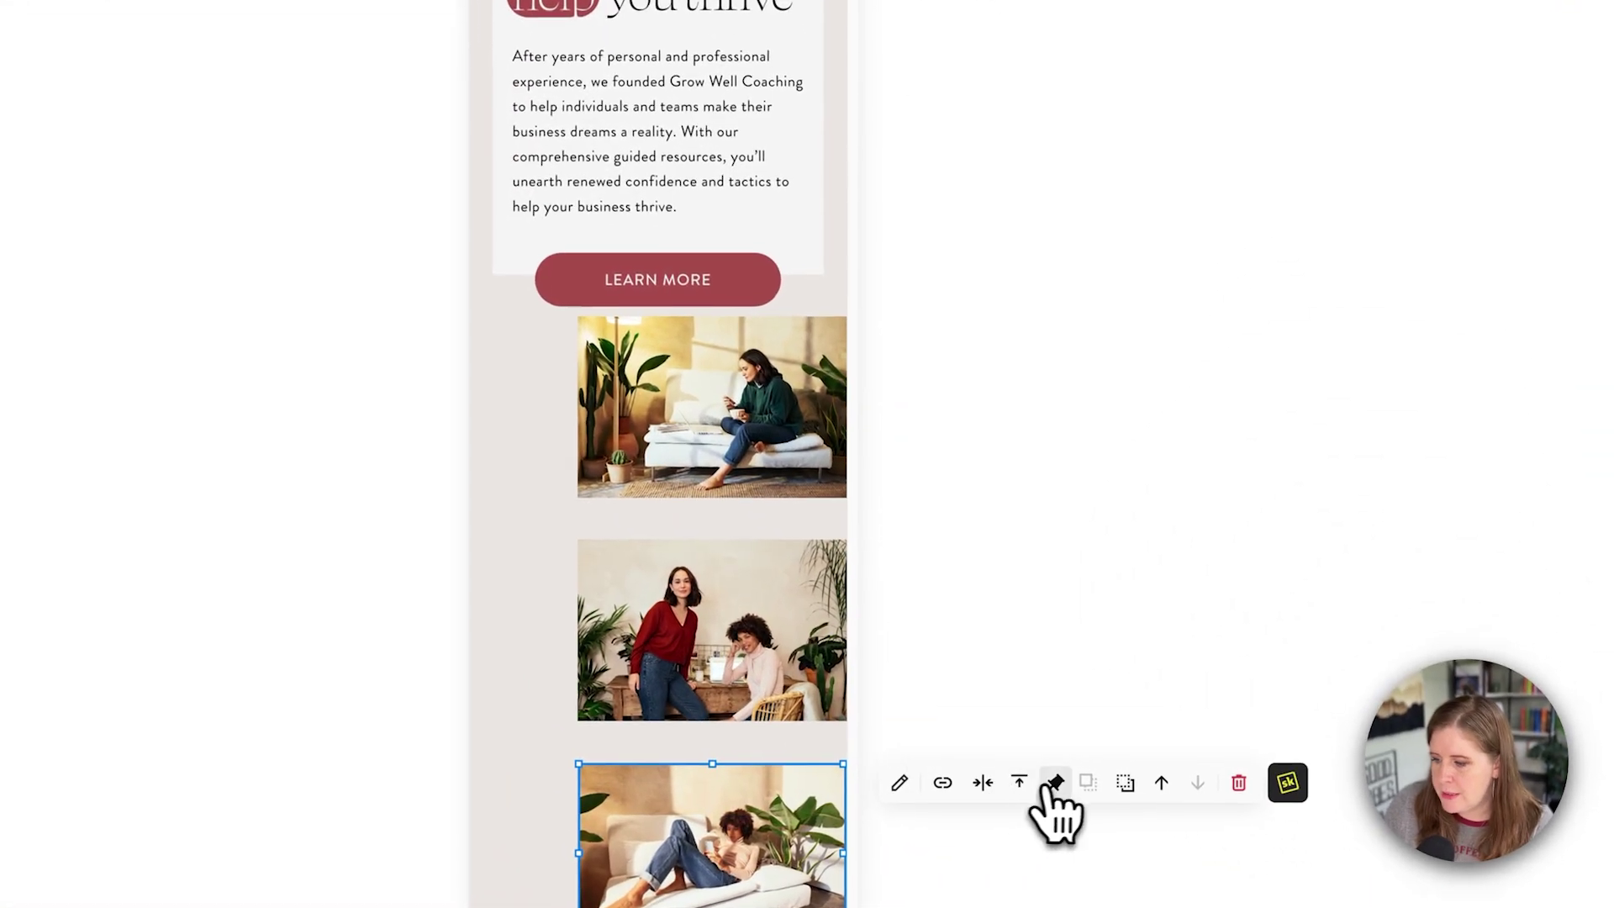
left_click(1022, 779)
left_click(1133, 650)
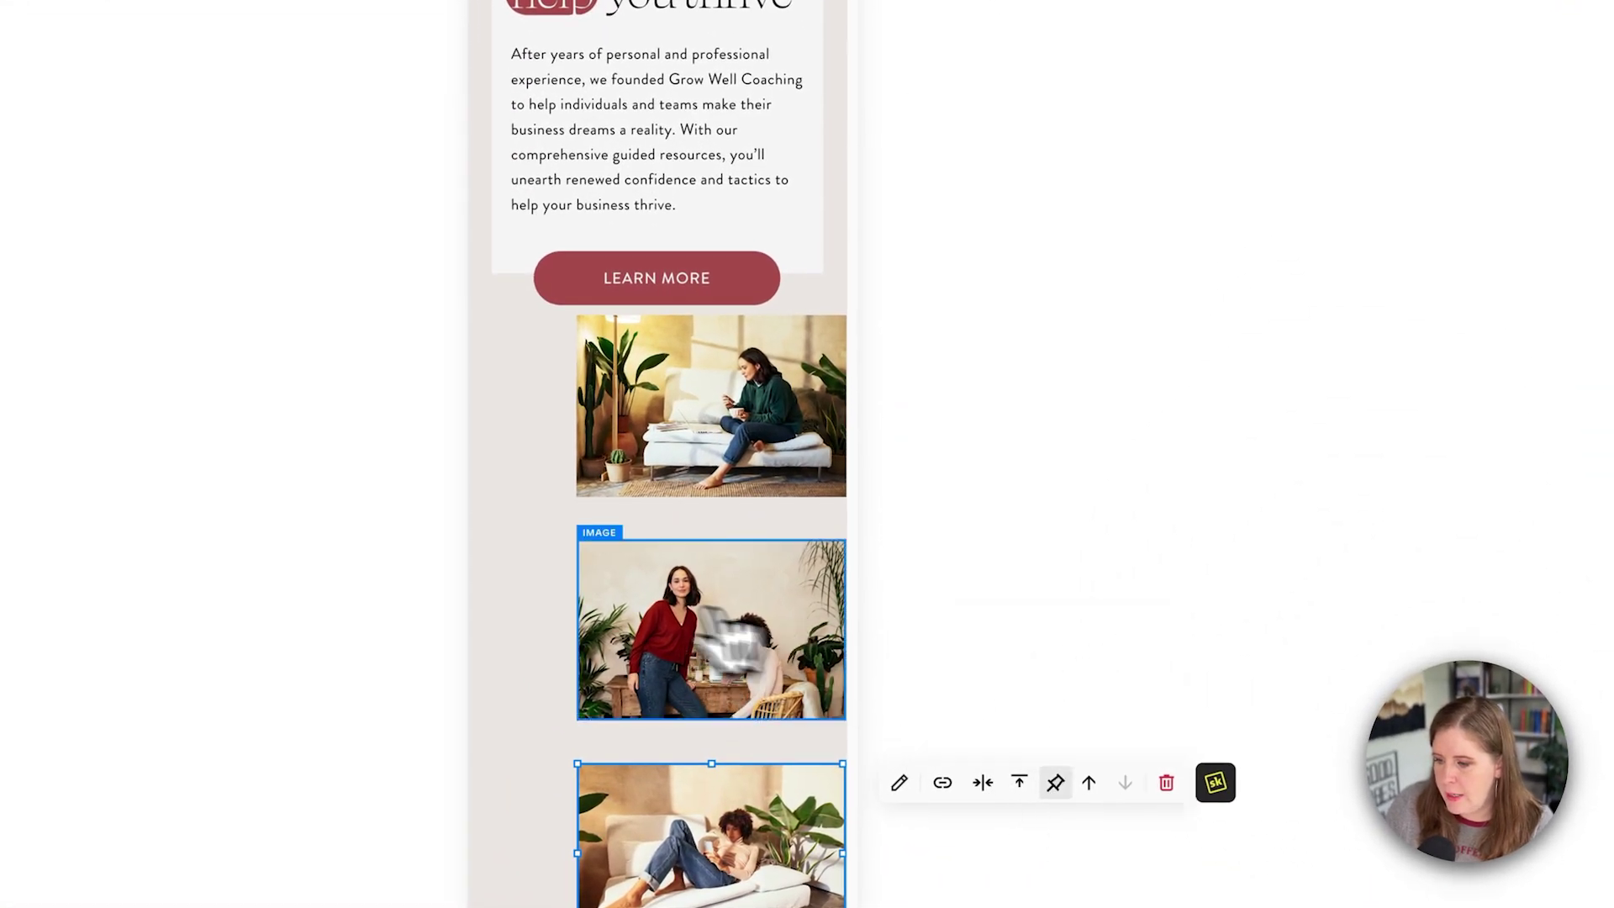
- Stagger the mobile images: move the first to the left edge, raise the second to overlap it, and shift the third up and left
left_click(549, 561)
scroll(549, 561, "down", 4)
left_click_drag(641, 166, 593, 175)
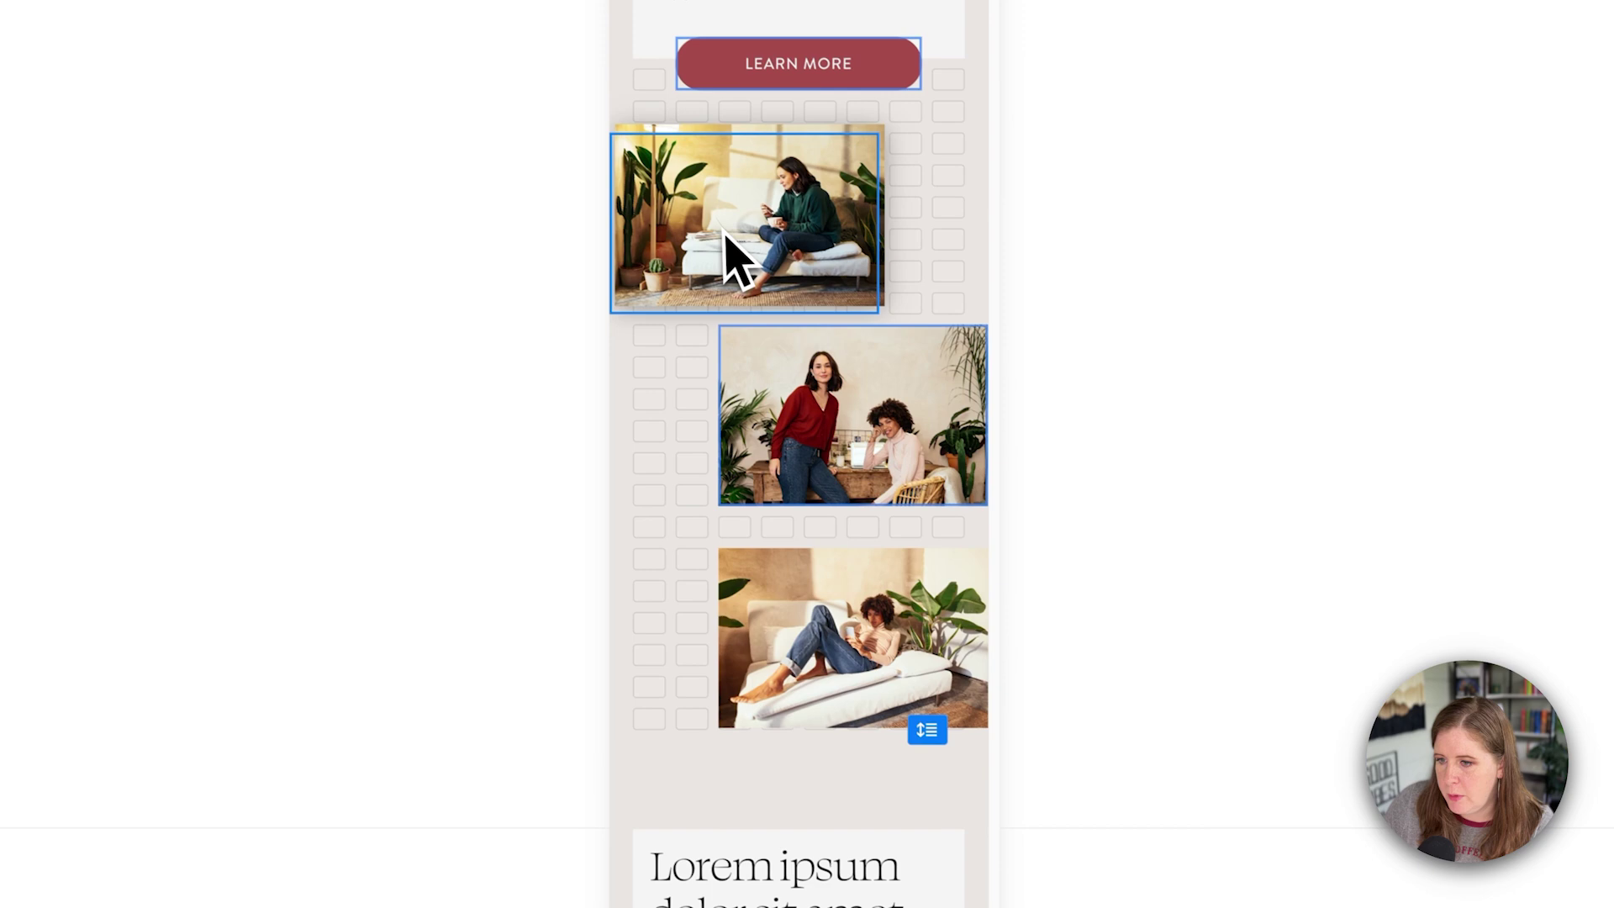
left_click_drag(820, 412, 823, 390)
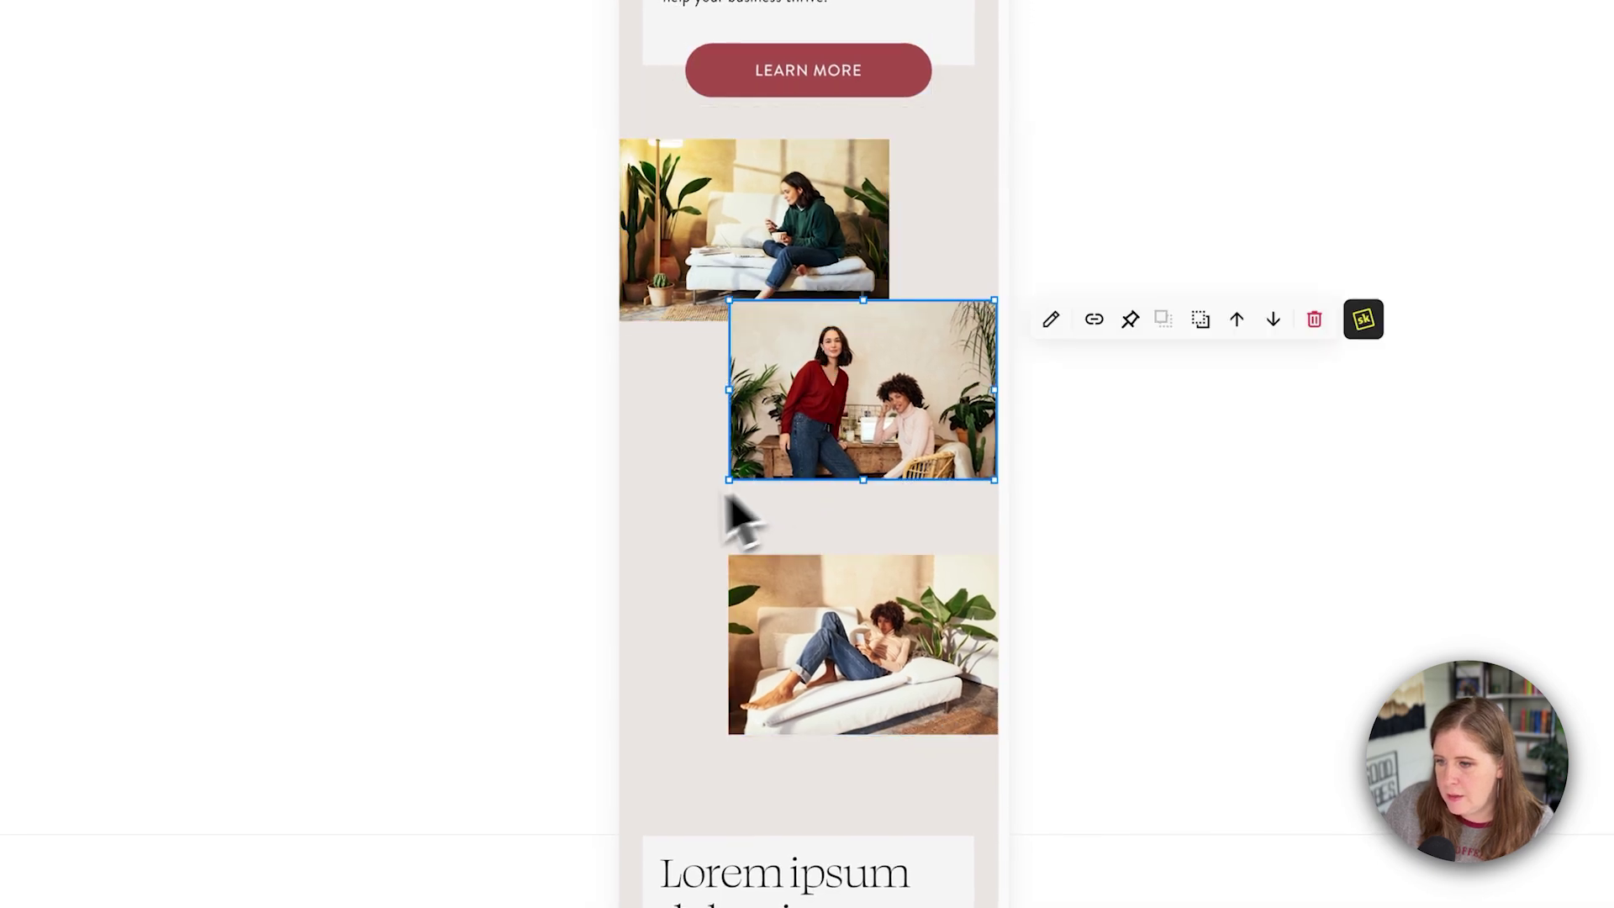
left_click(811, 618)
left_click_drag(811, 639, 774, 547)
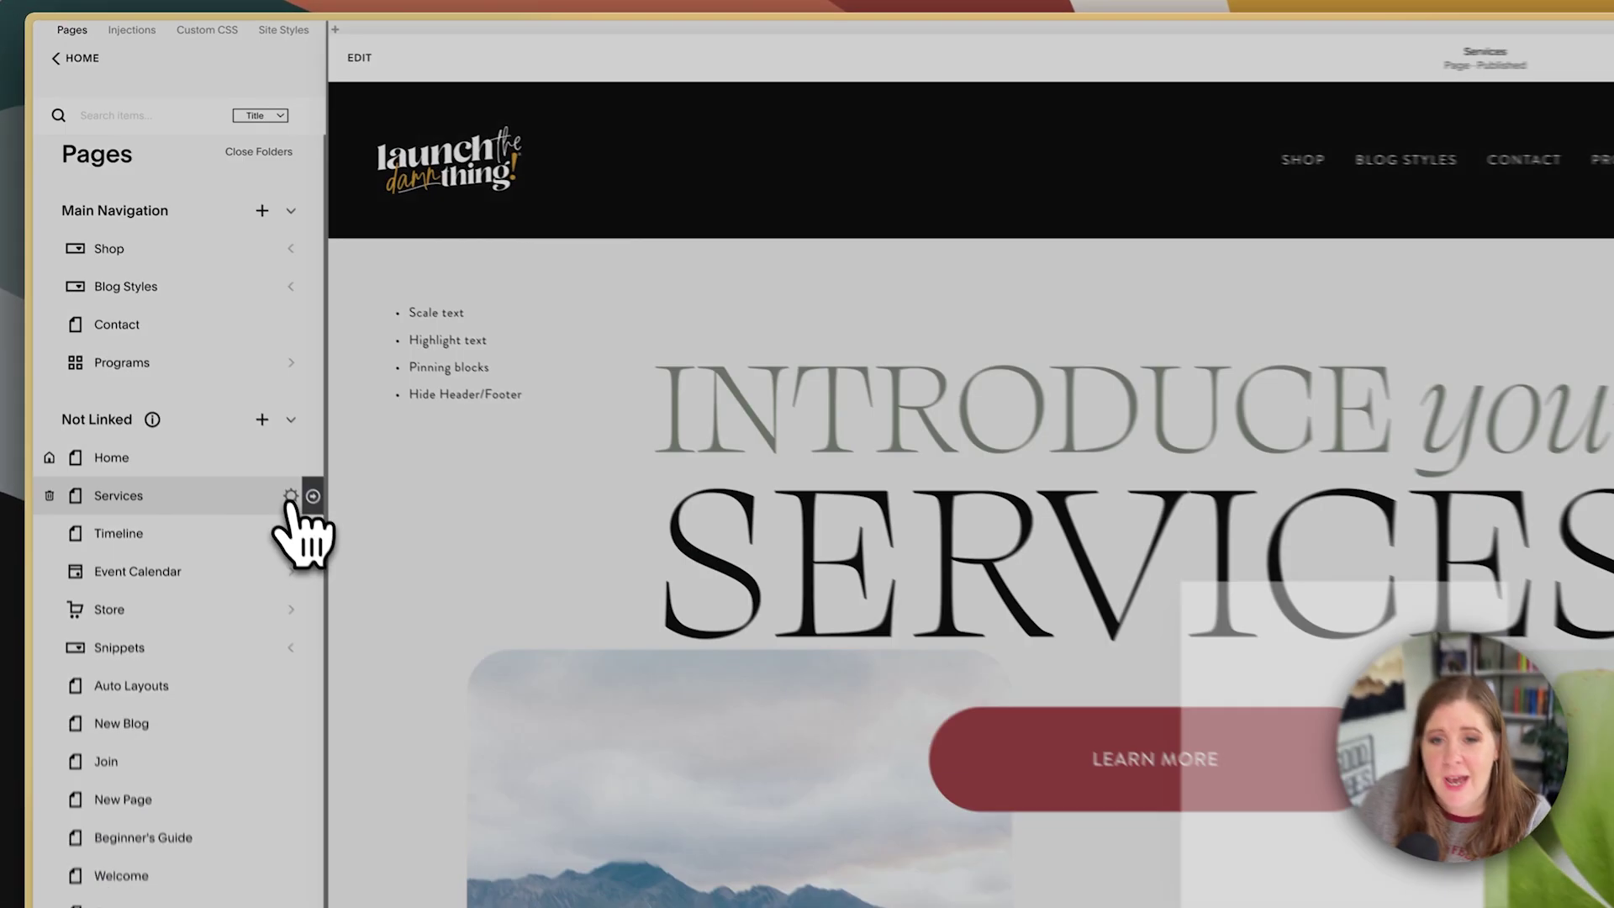
- Turn off Show Header and Show Footer in the Services page's navigation settings, save, and check the whole page
left_click(188, 308)
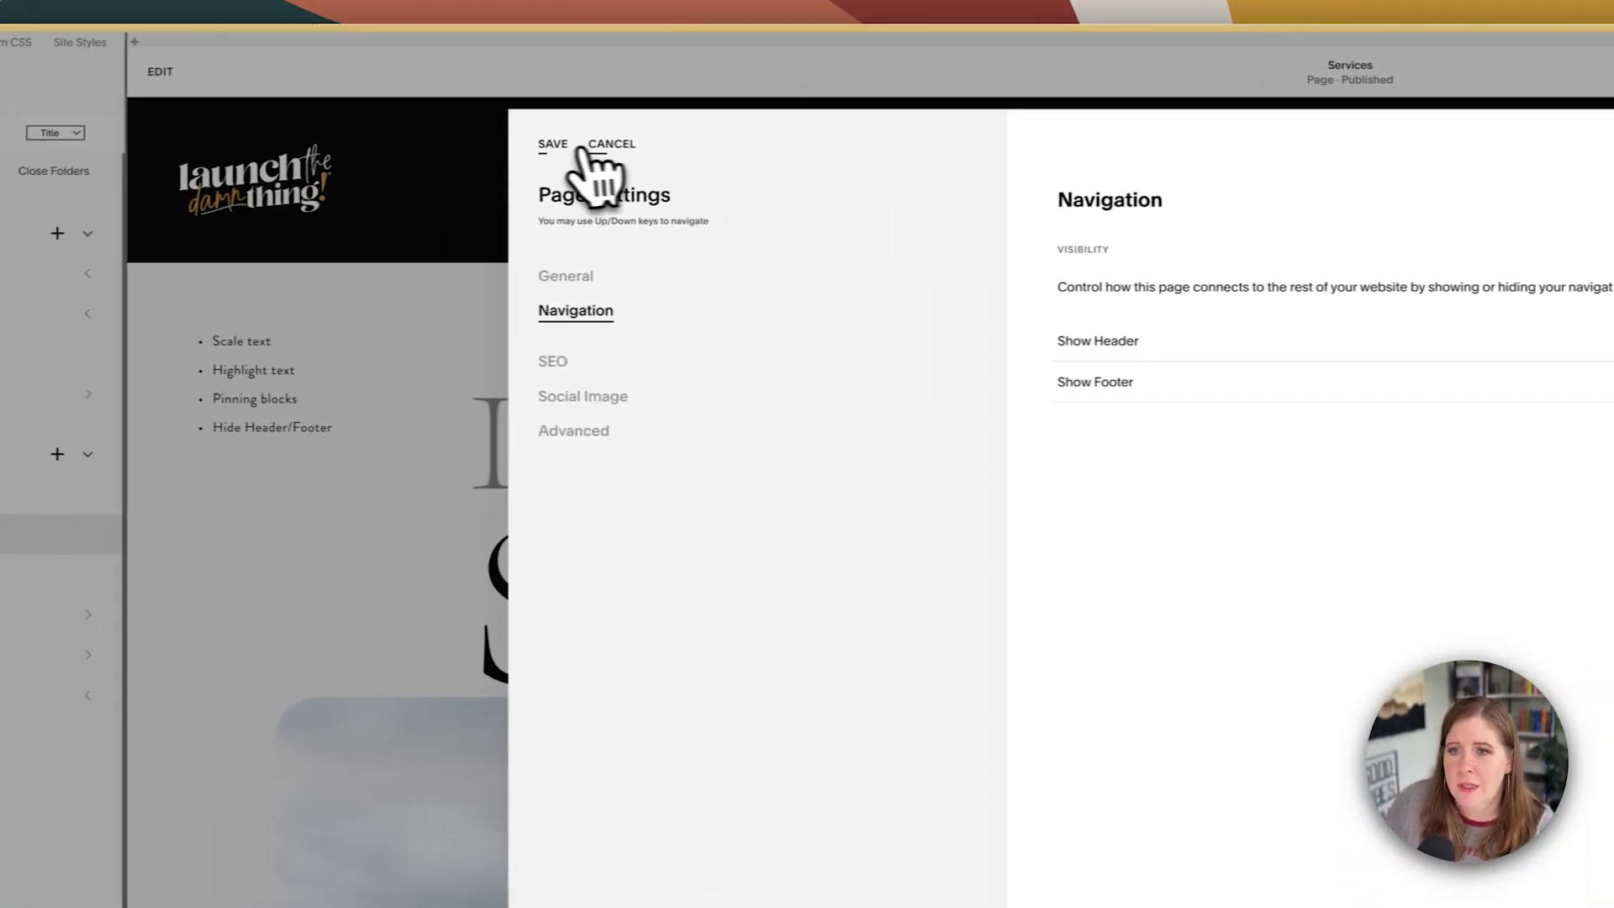
left_click(552, 144)
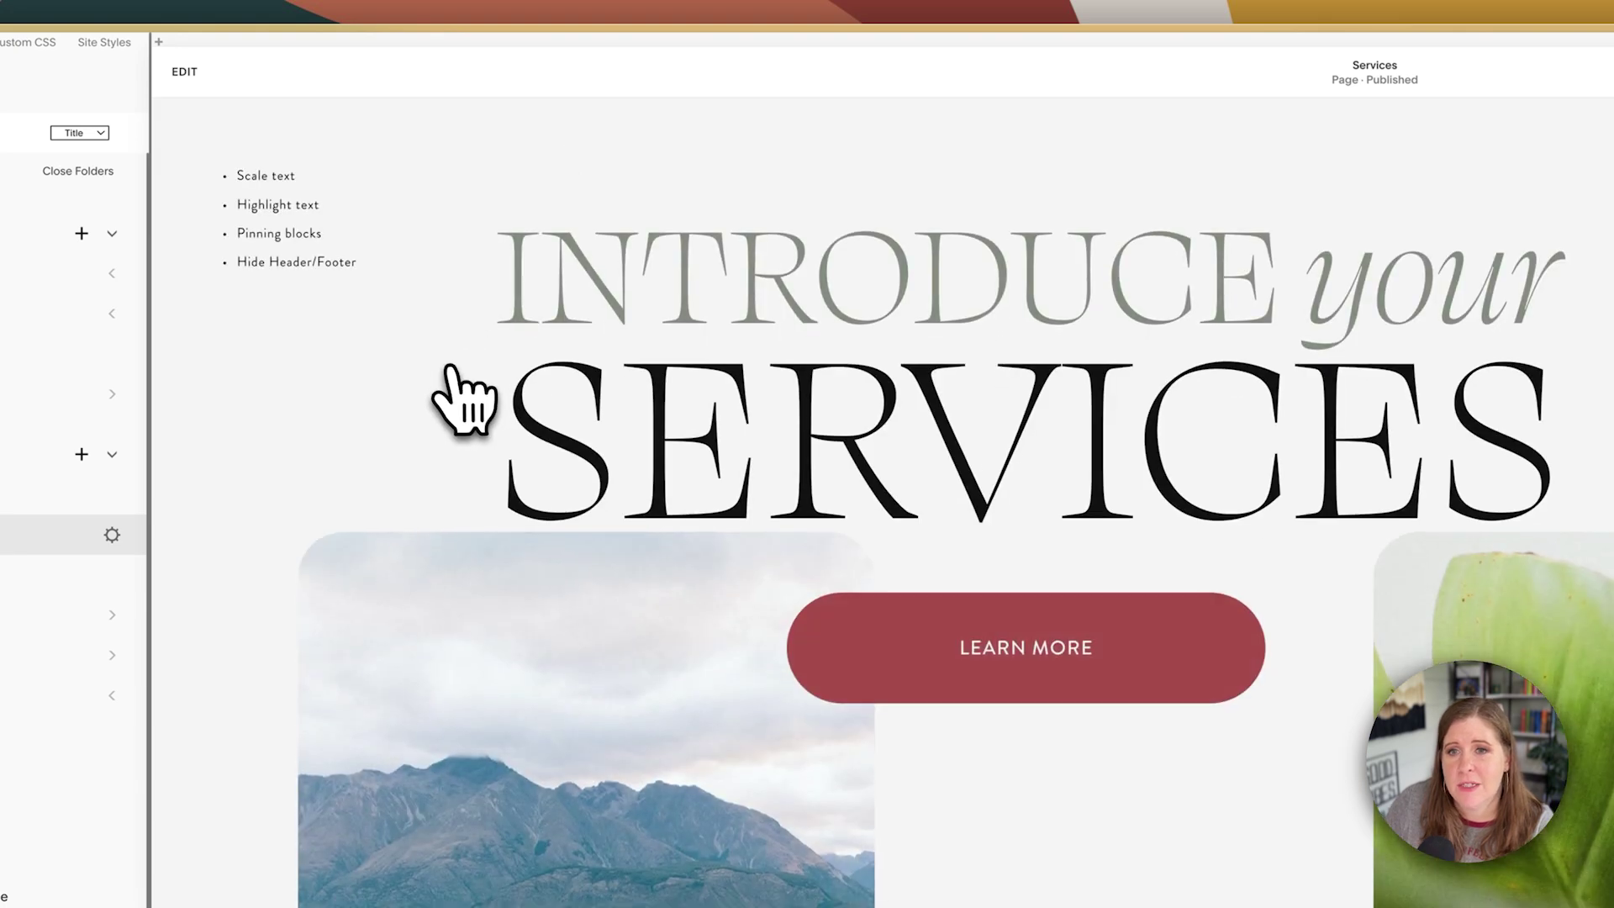
scroll(915, 357, "down", 15)
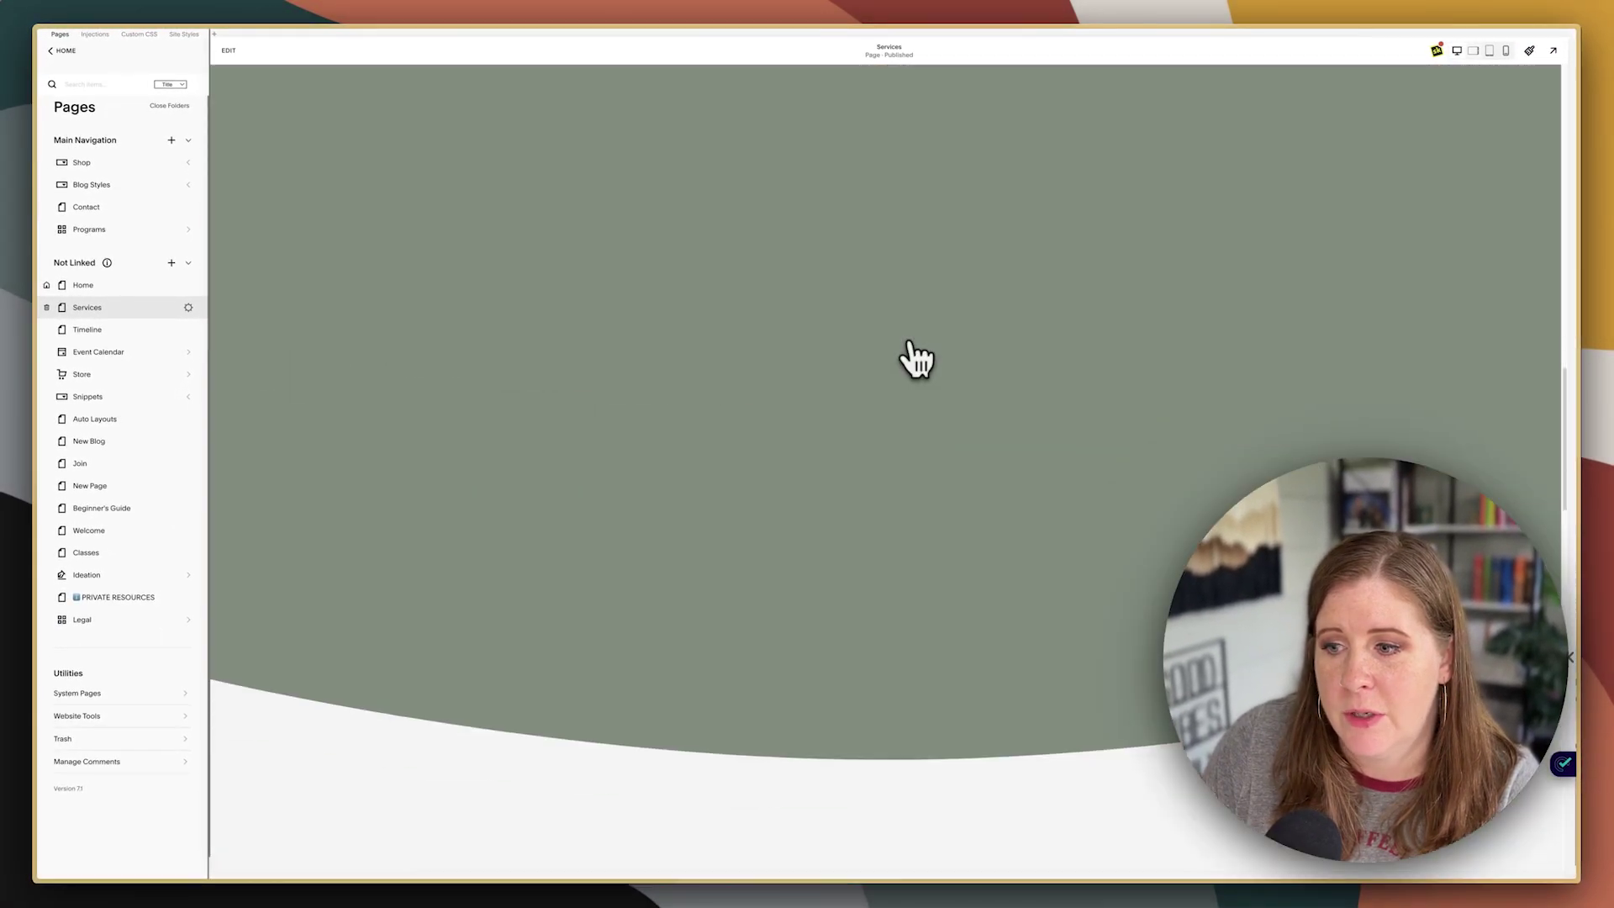
scroll(915, 357, "down", 10)
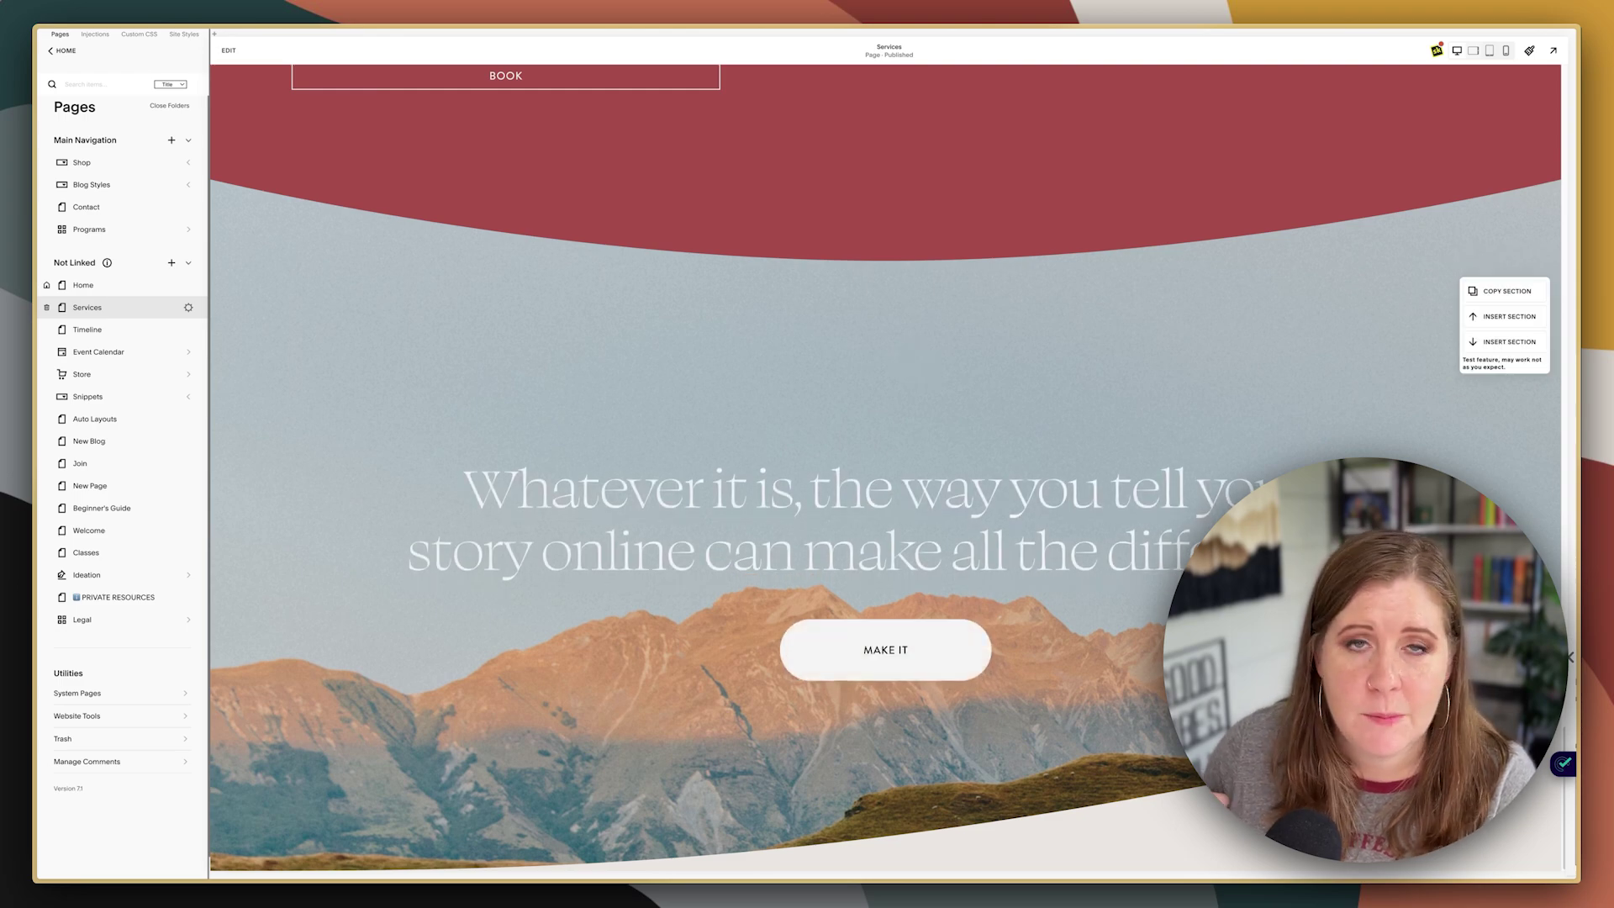
scroll(912, 353, "up", 20)
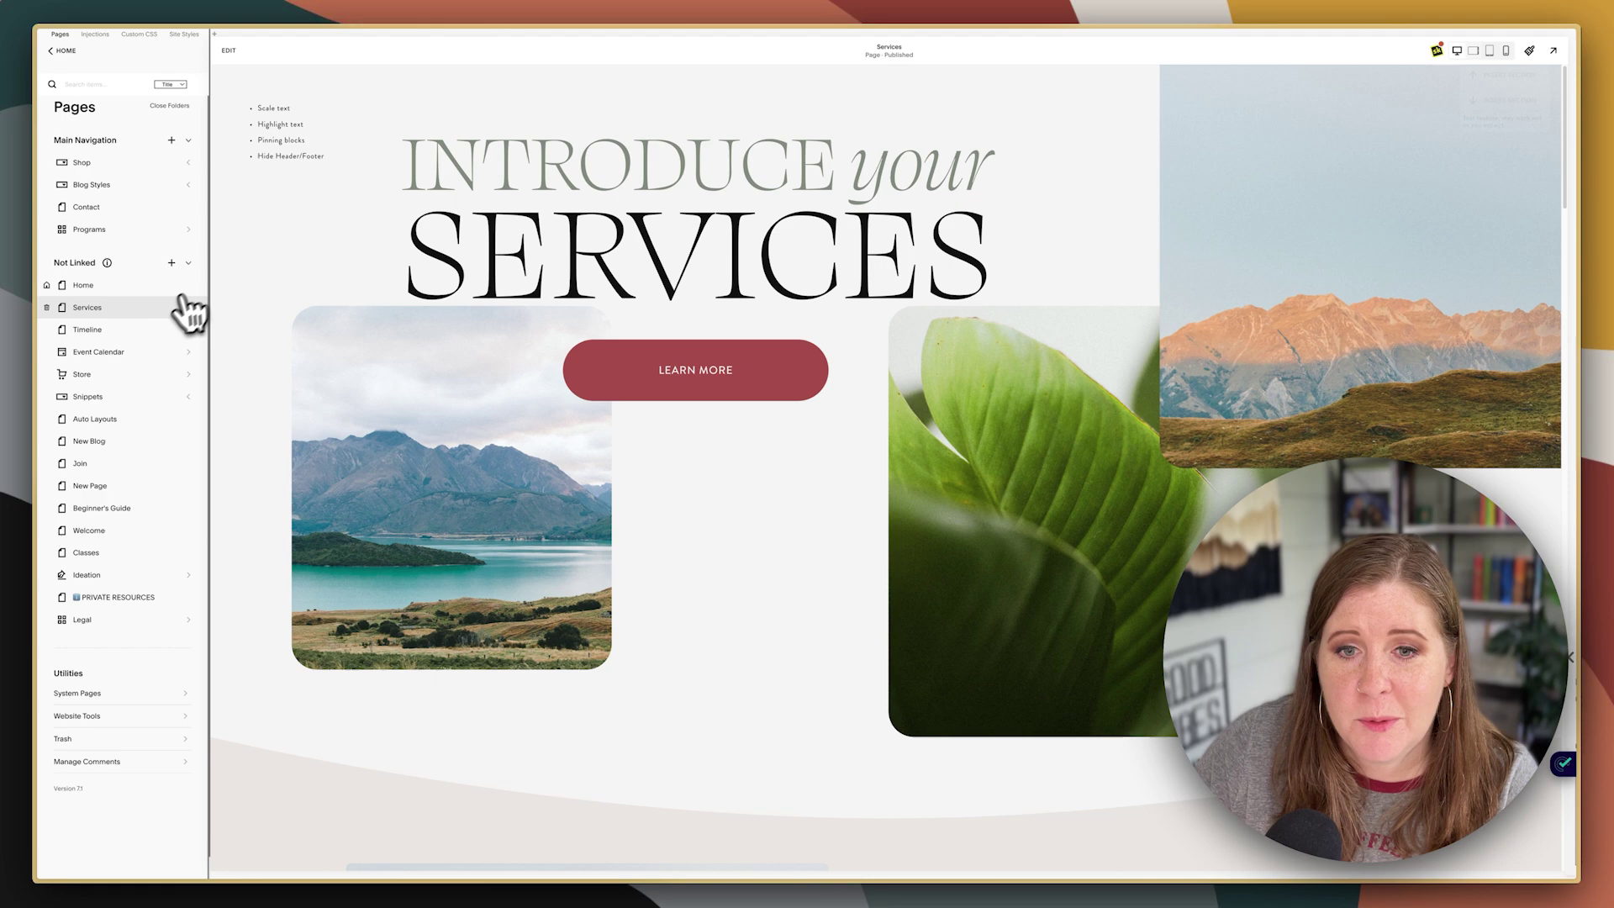
- Turn Show Footer back on in the Services page's navigation settings and save
left_click(188, 307)
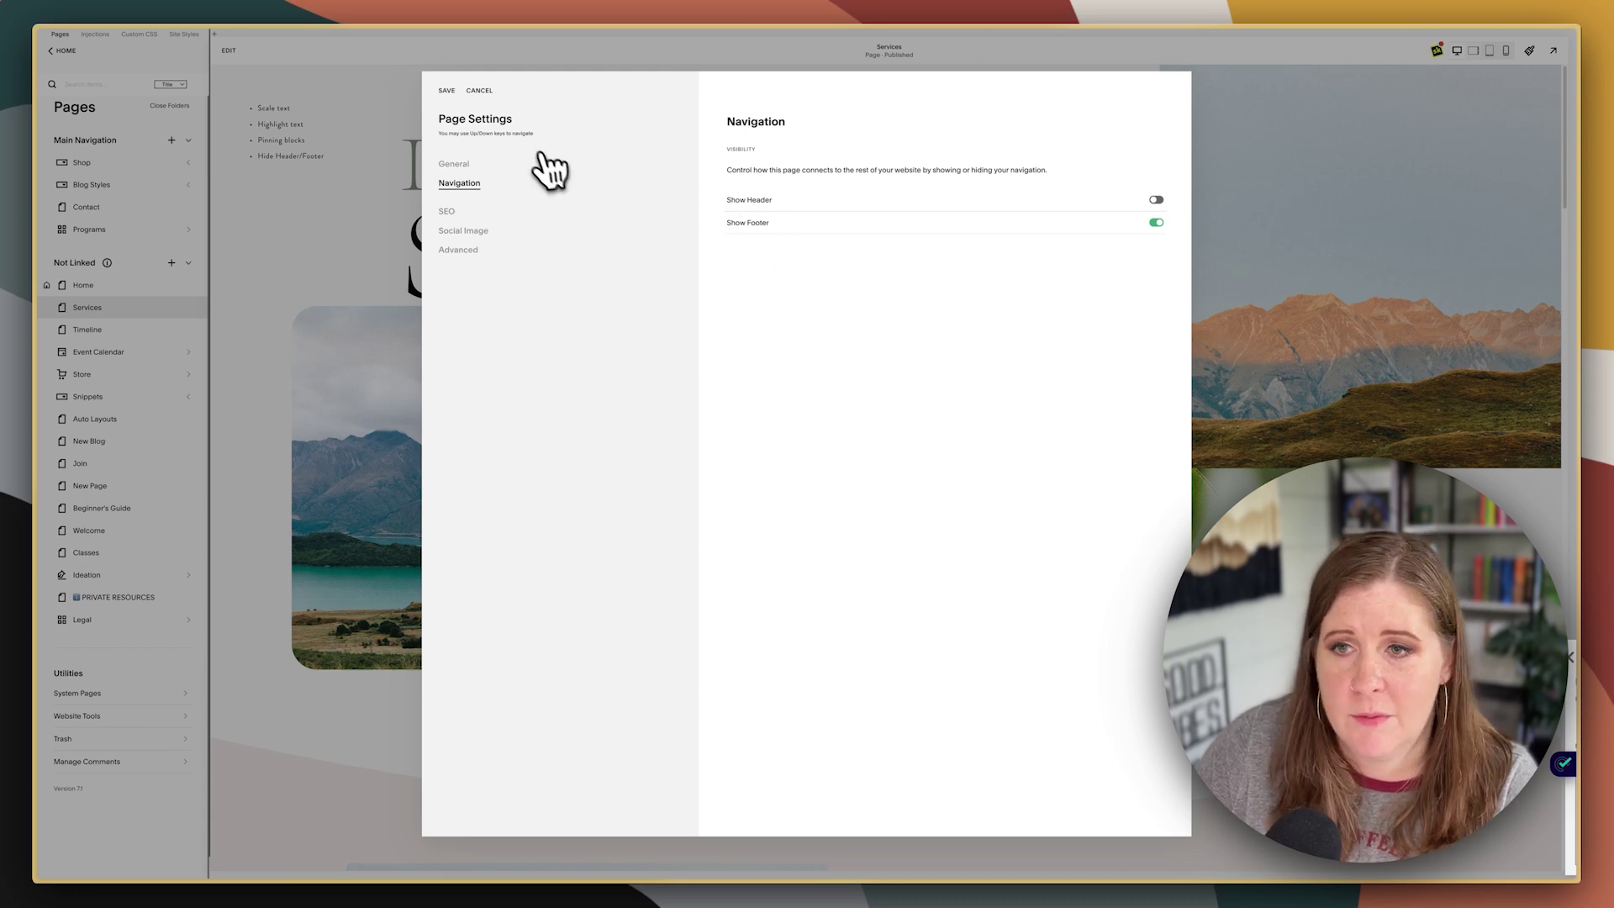
left_click(448, 90)
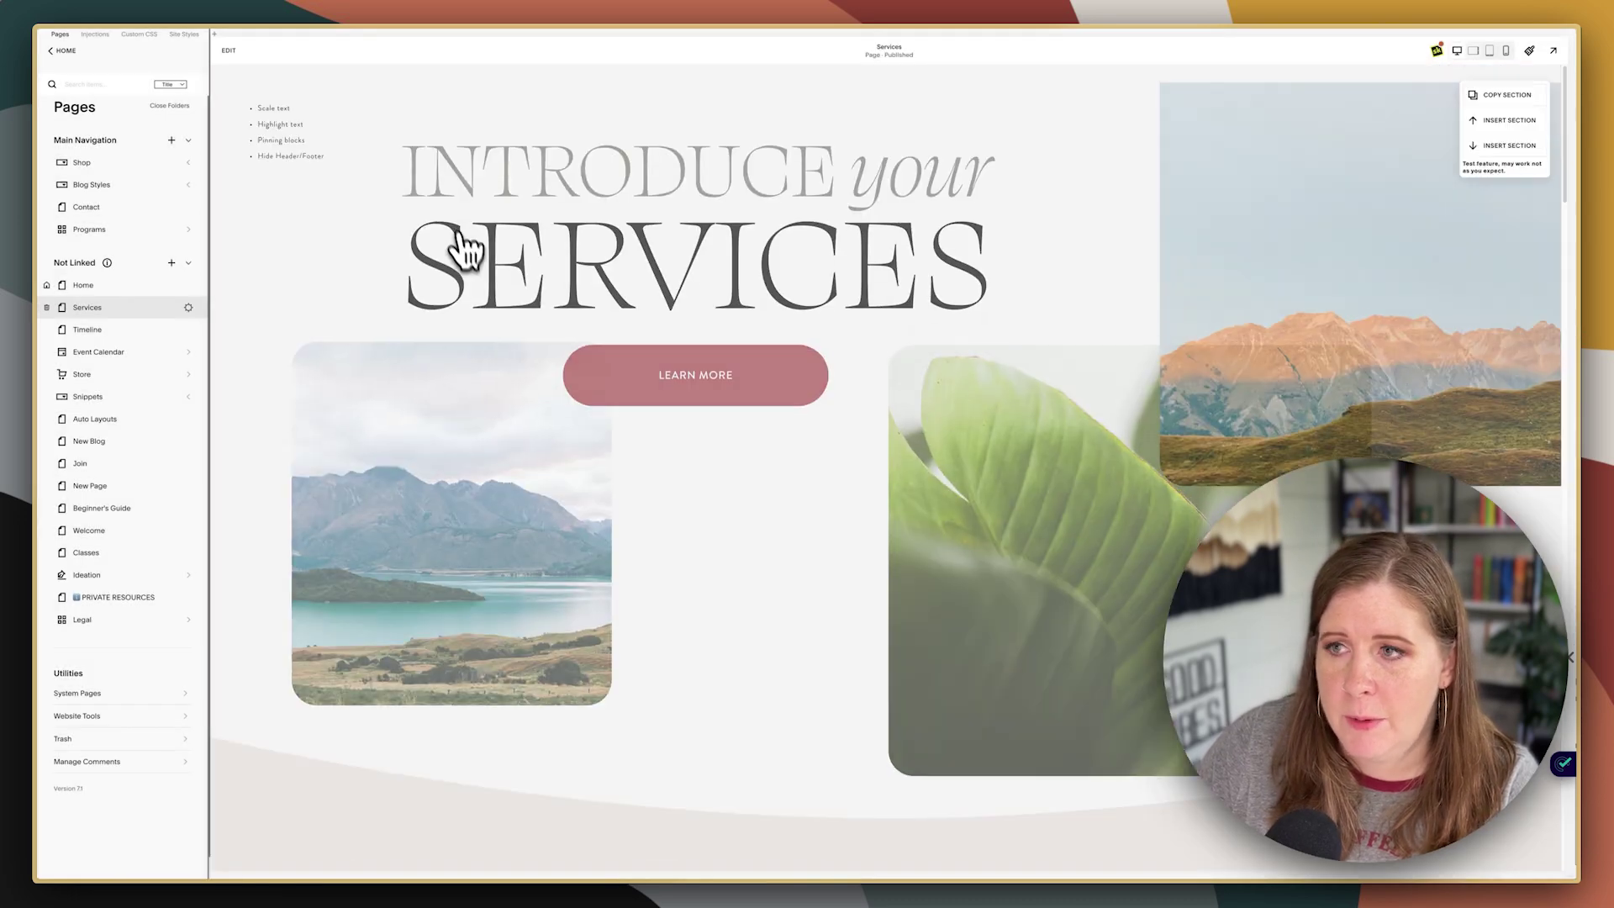
- Edit the Services page to add a small eight-pointed star graphic centred above the lowered main heading, save, and exit editing
left_click(237, 54)
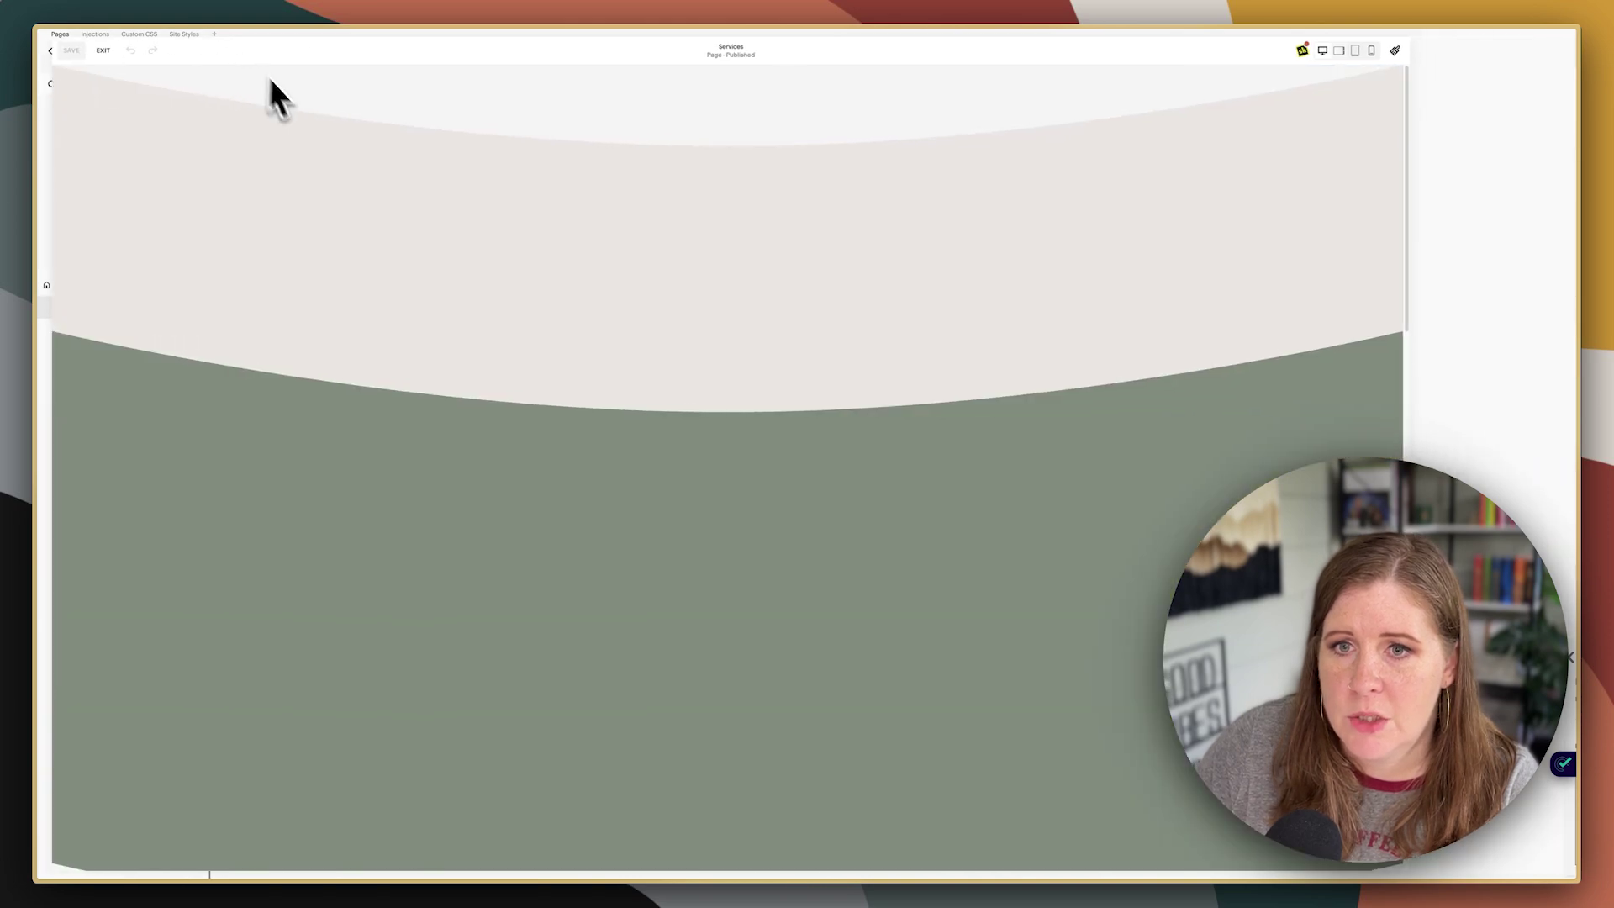
left_click(129, 126)
left_click_drag(176, 143, 723, 155)
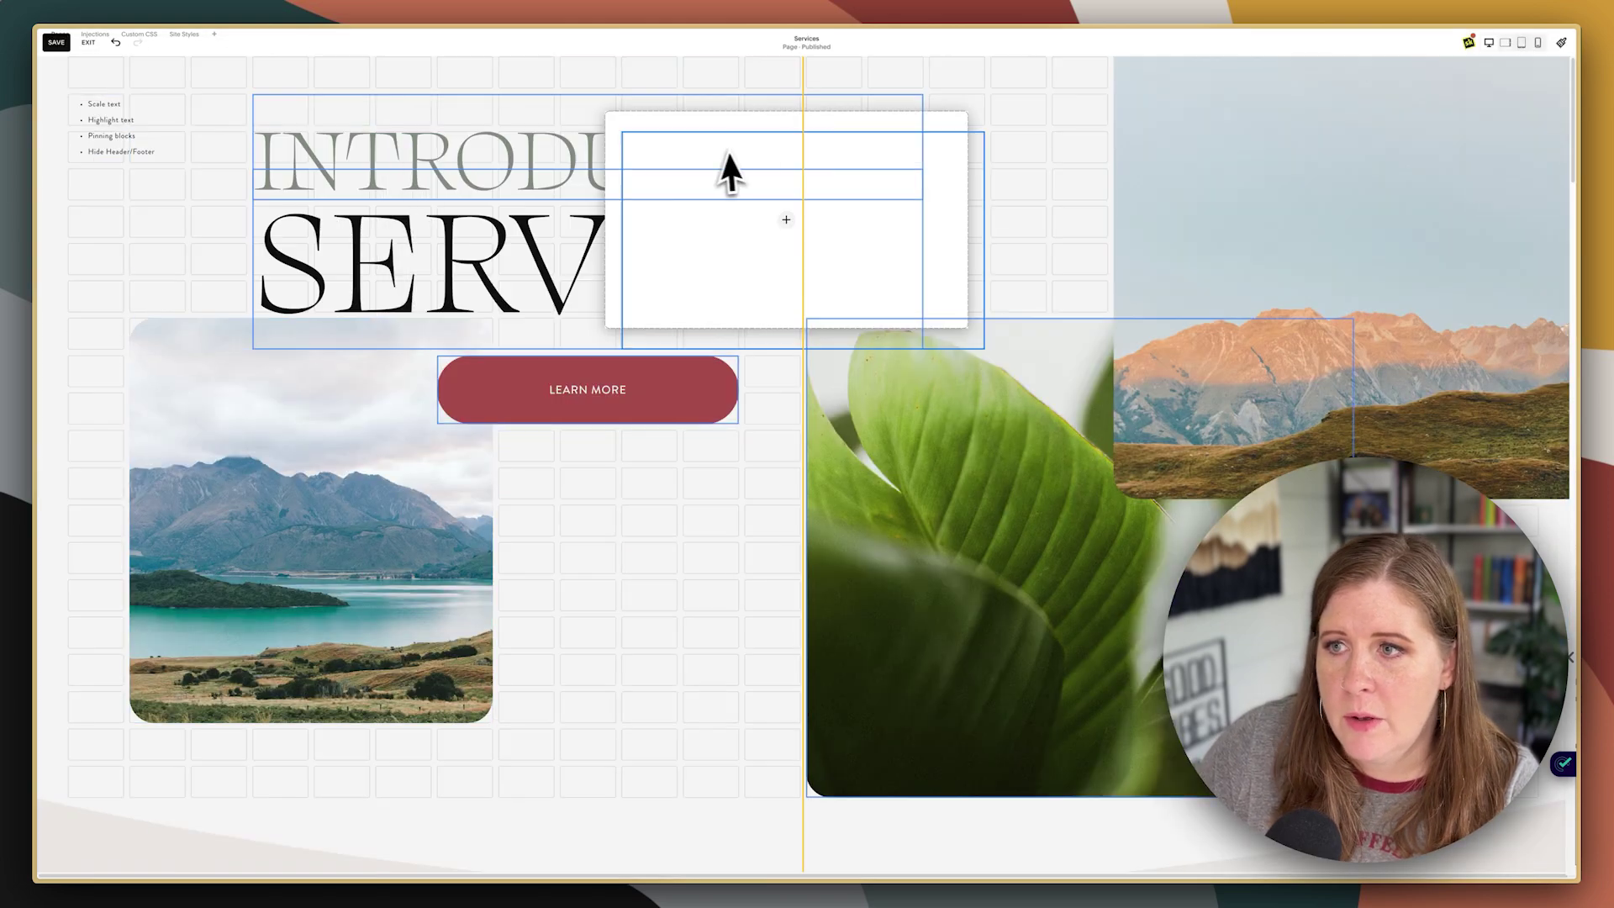
left_click_drag(755, 103, 769, 129)
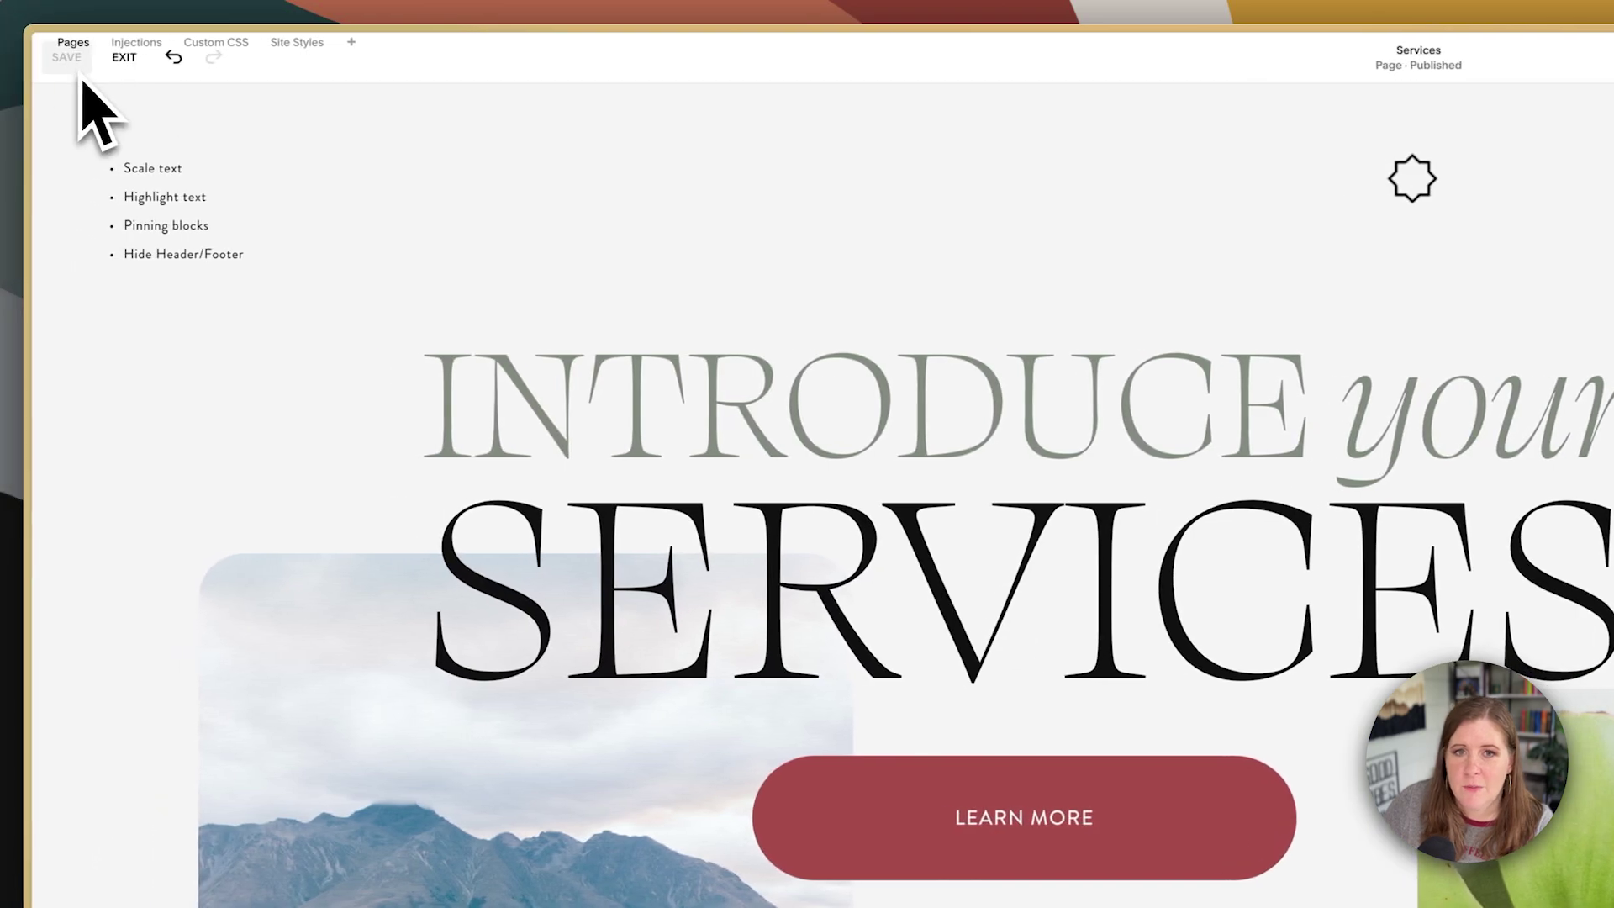
left_click(123, 64)
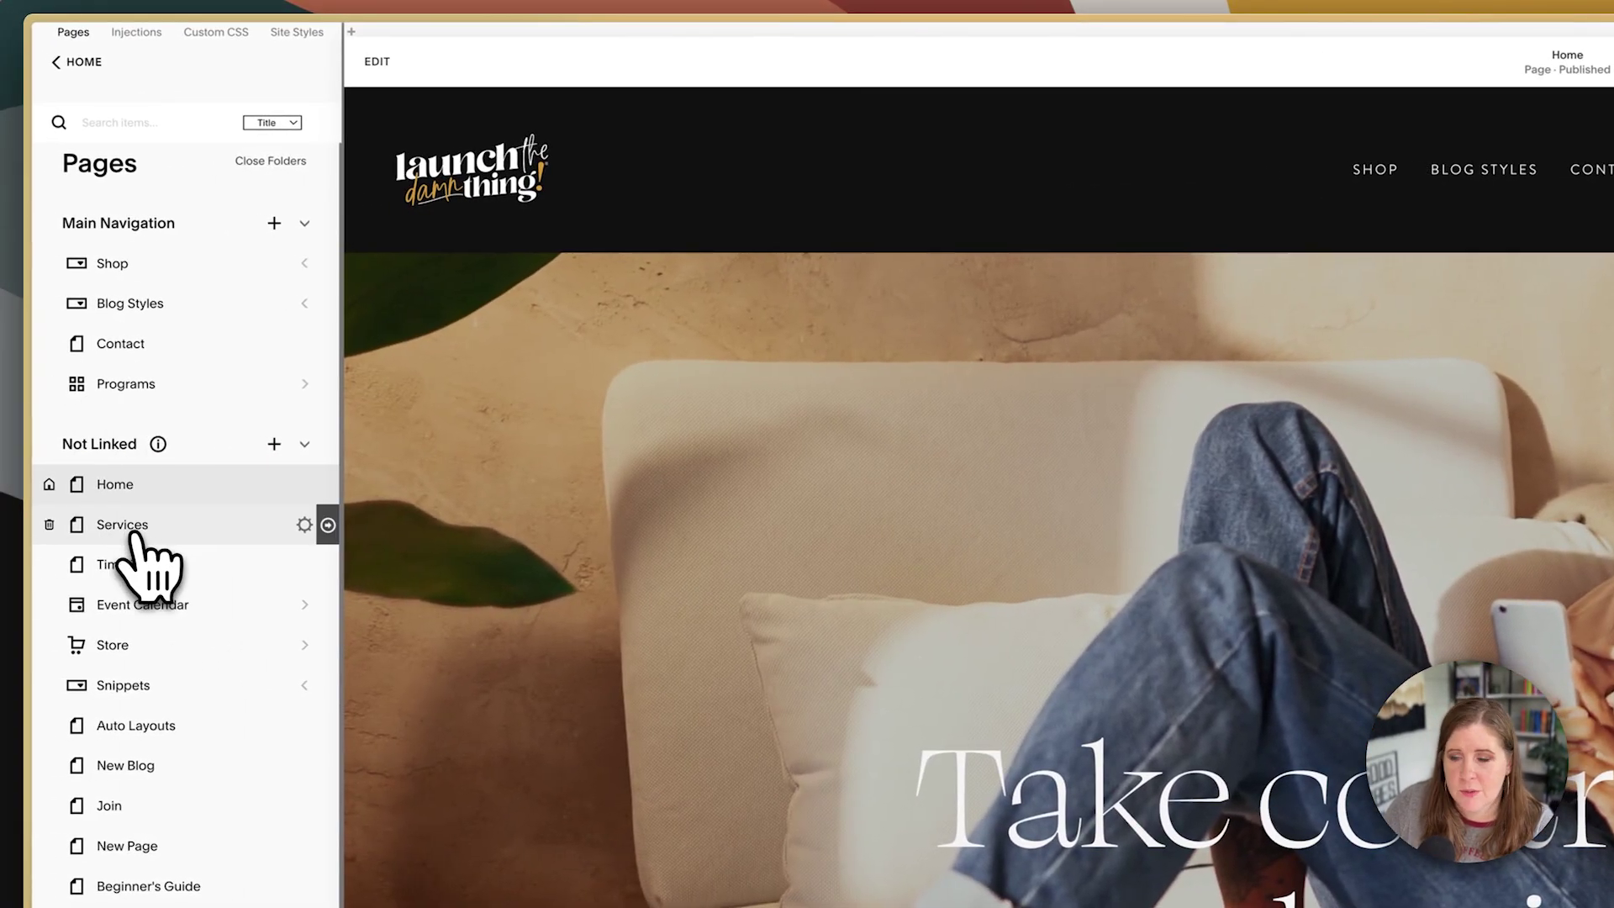
- Open the Services page from the Not Linked pages and check it from the star graphic down to the footer
left_click(132, 534)
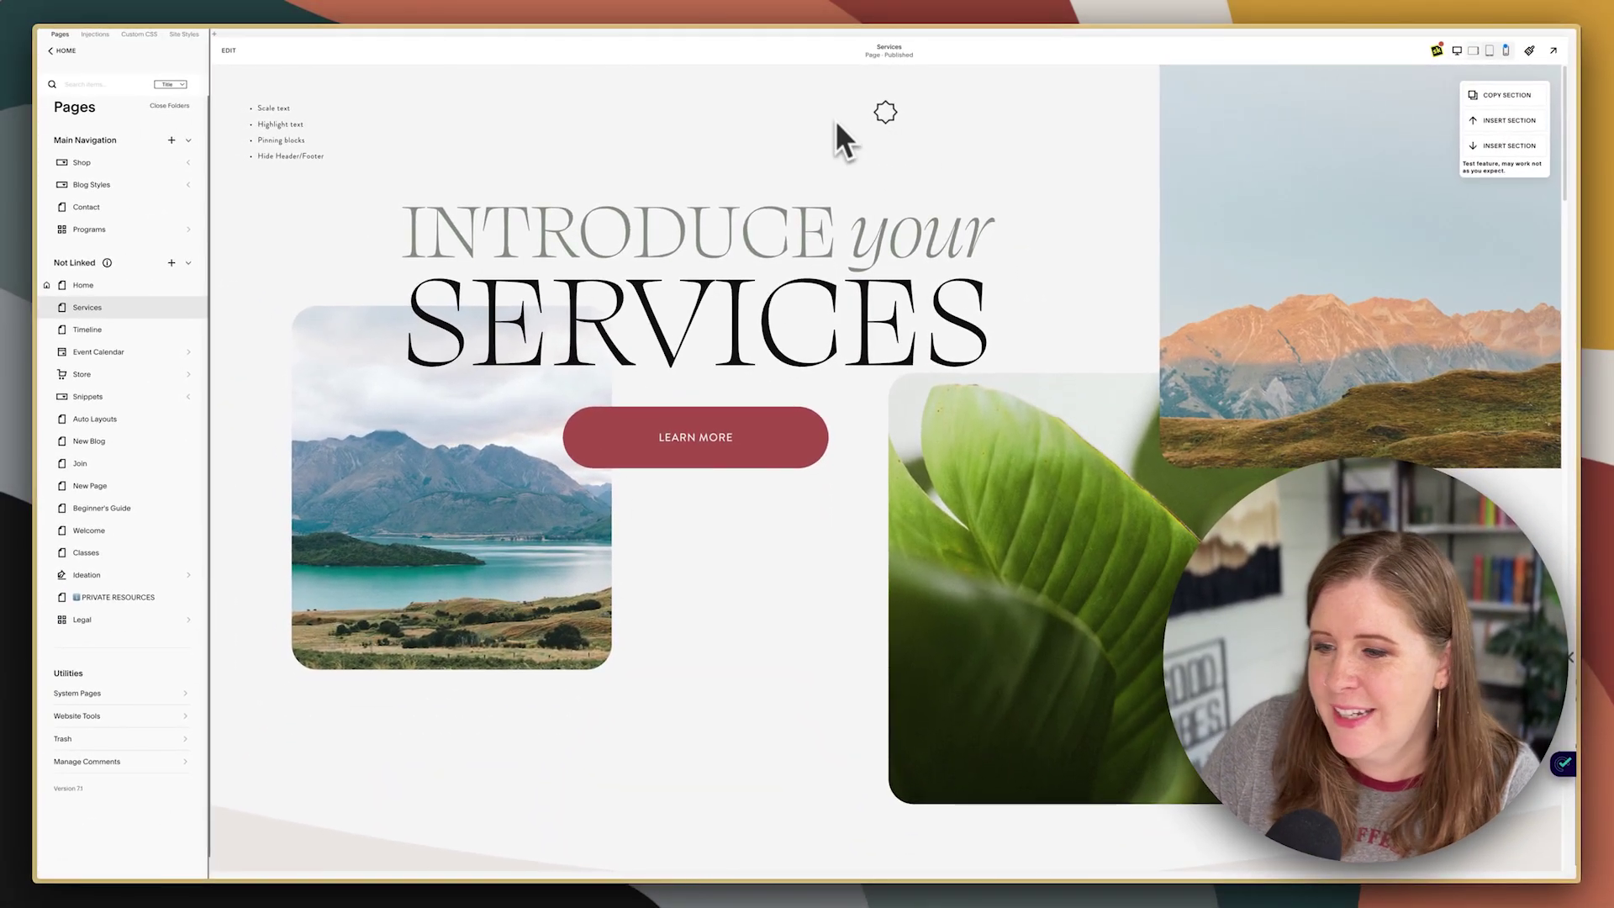
scroll(807, 193, "down", 15)
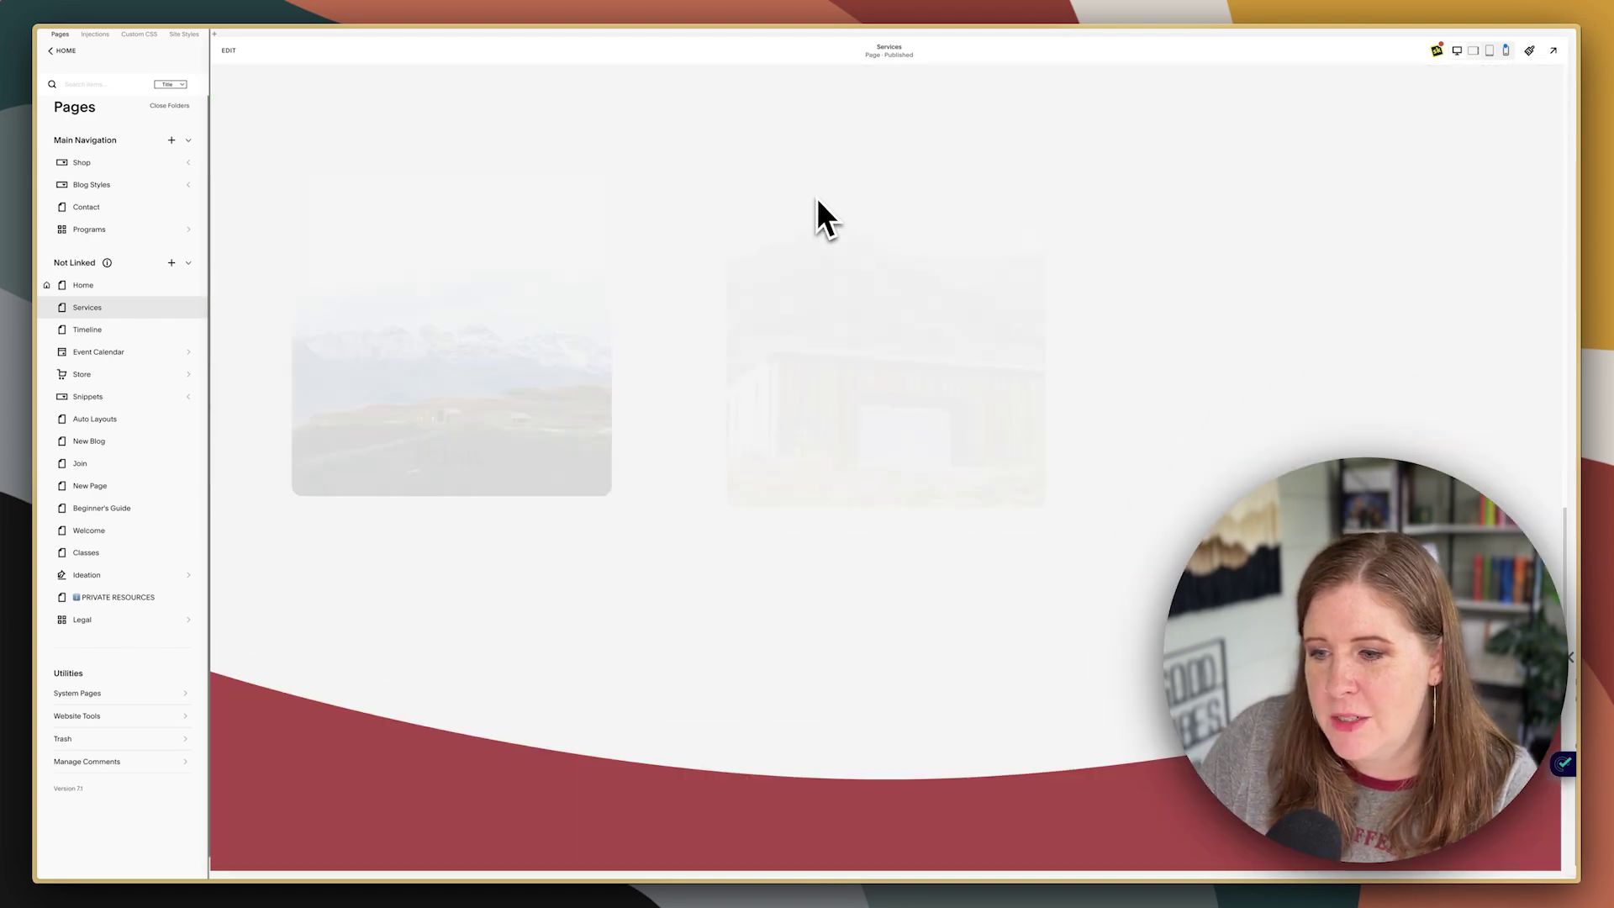
scroll(816, 198, "down", 15)
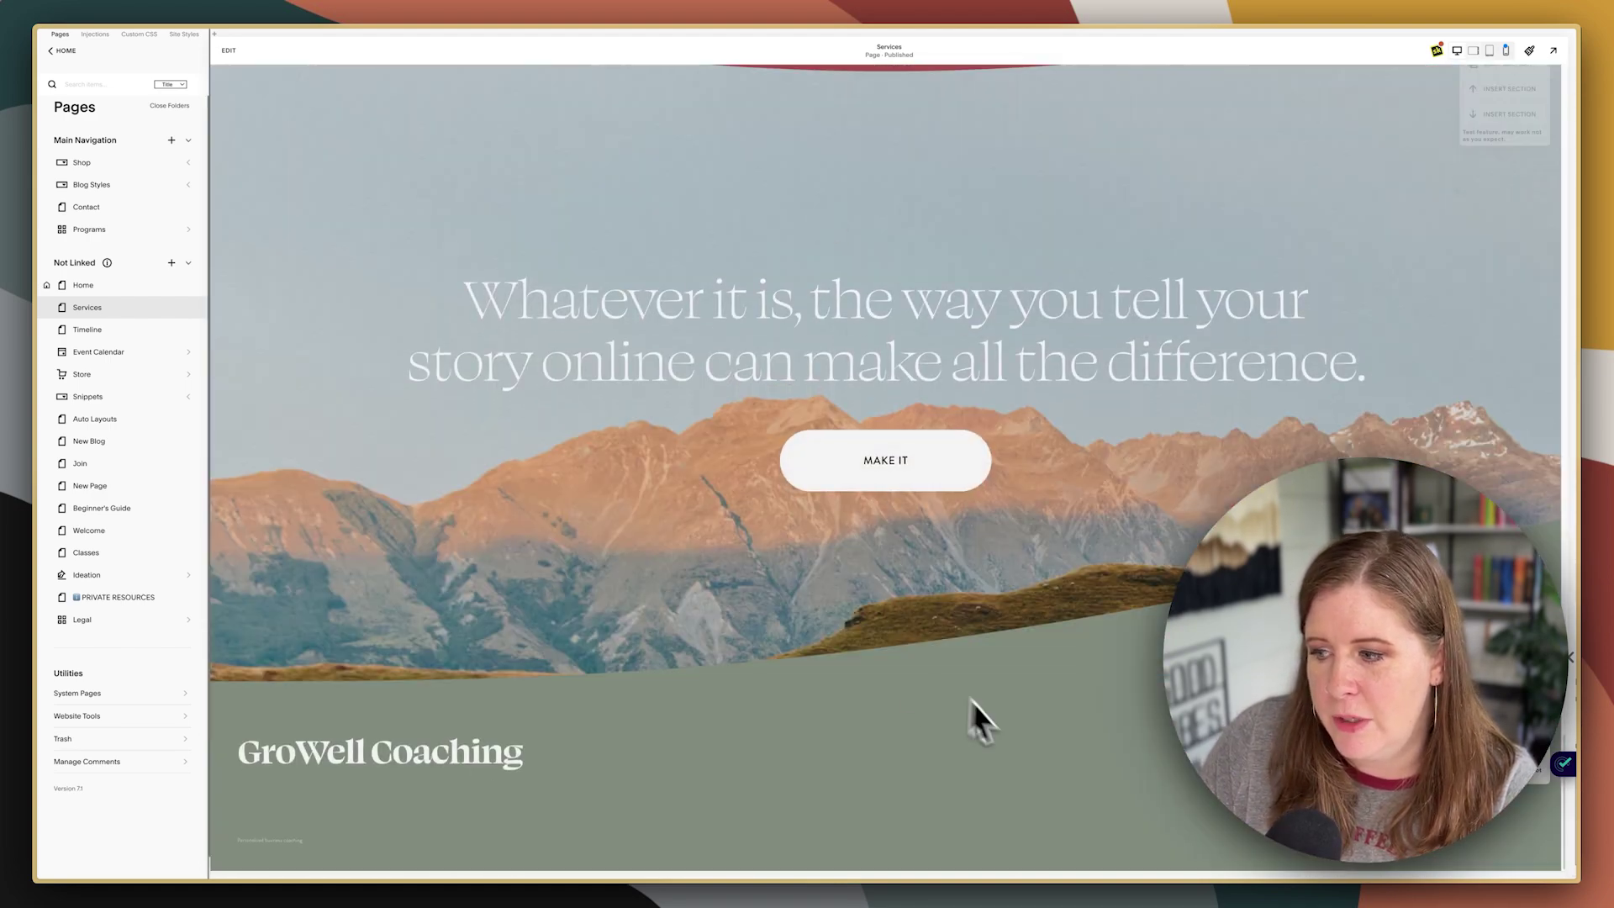
scroll(425, 224, "up", 15)
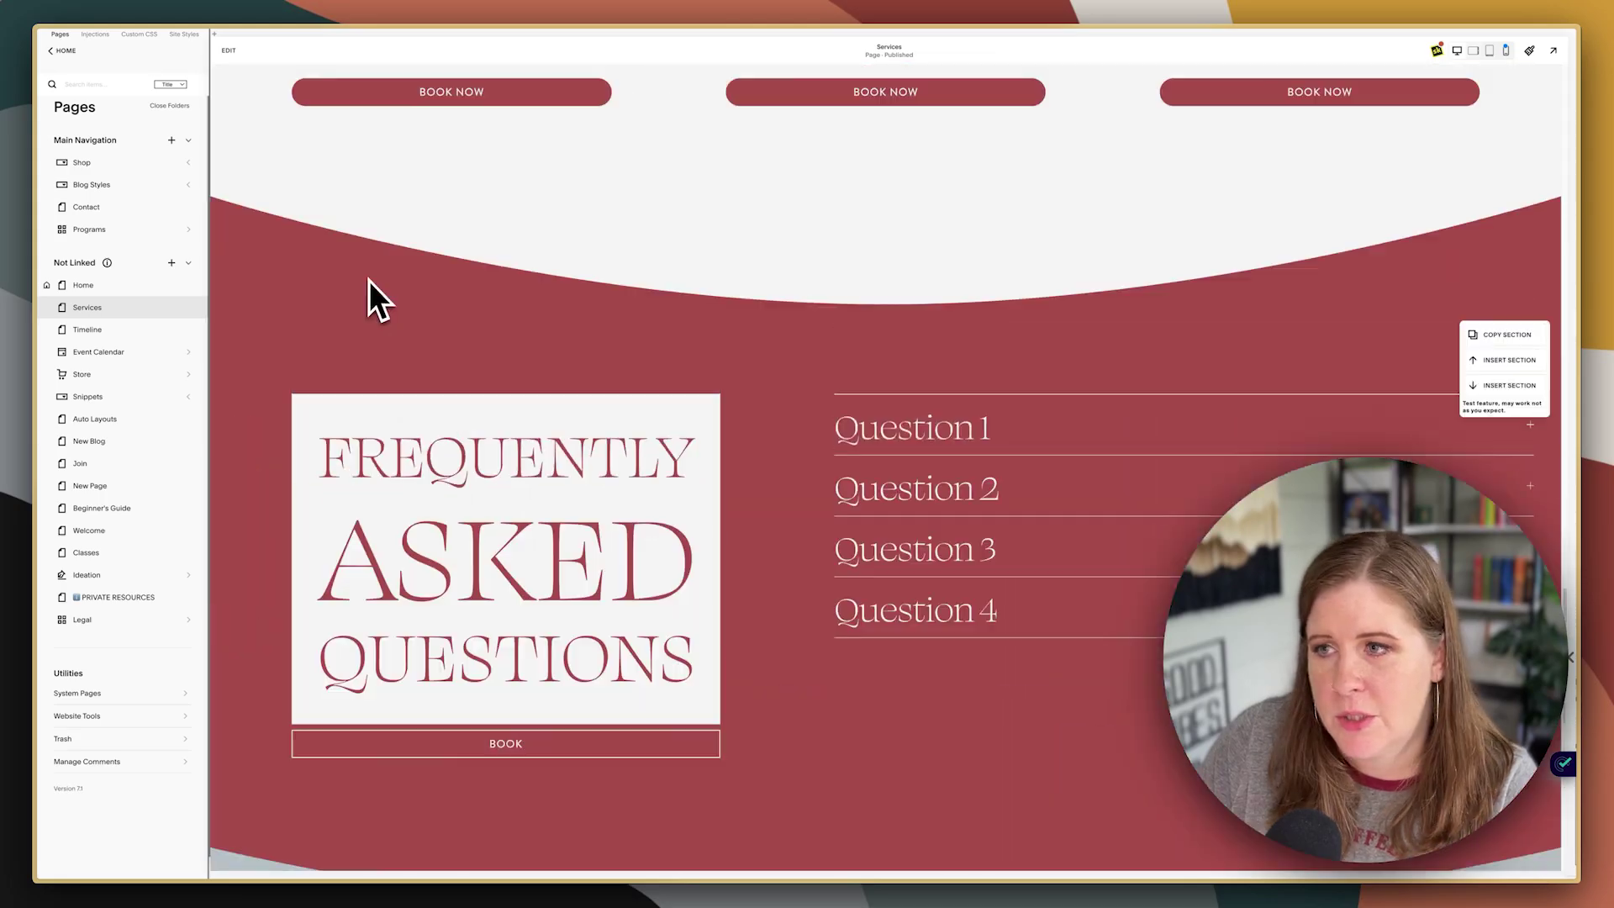
scroll(370, 280, "up", 5)
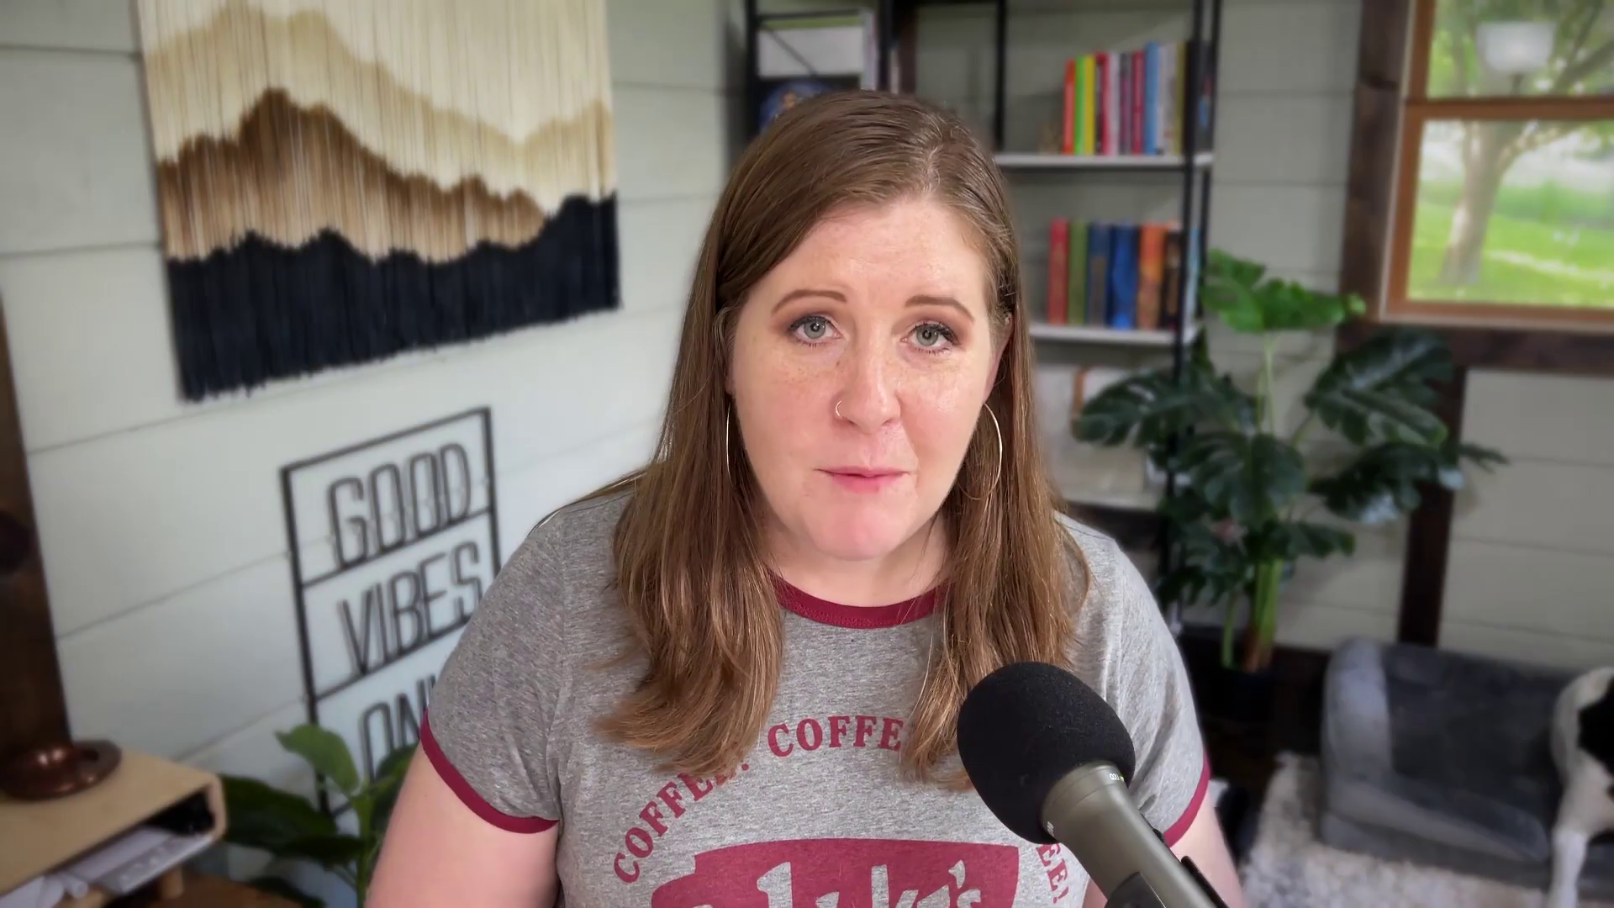